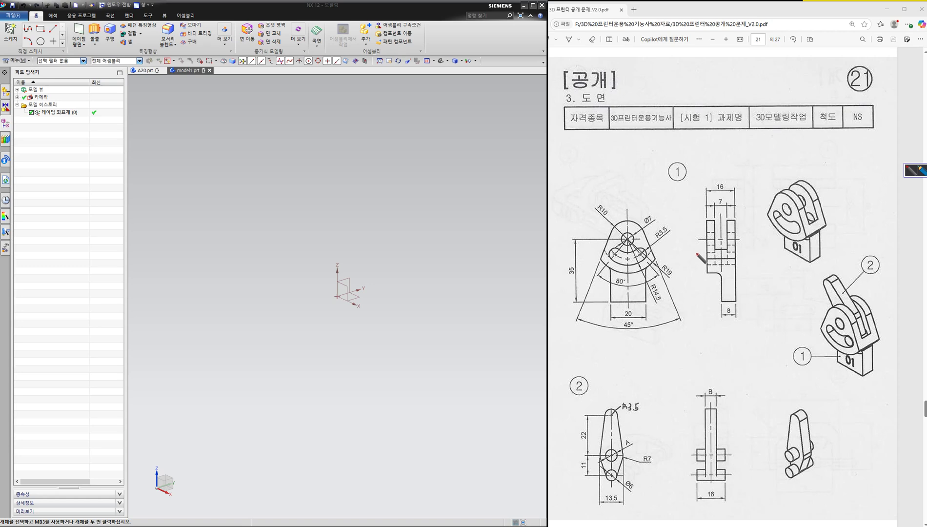
Examine the front and side views of parts 1 and 2 and their assembled isometric view in the drawing
{"action": "mouse_move", "coordinate": [926, 193]}
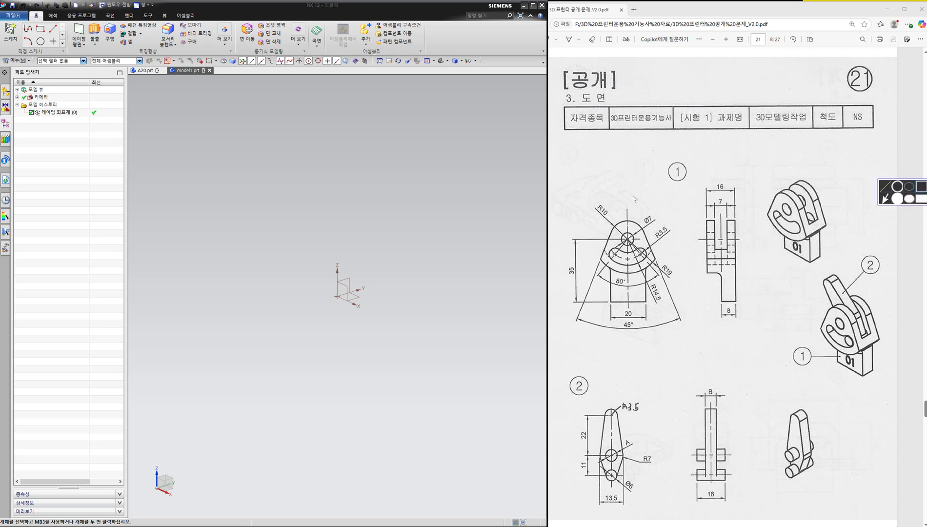
{"action": "left_click_drag", "start_coordinate": [561, 181], "coordinate": [696, 352]}
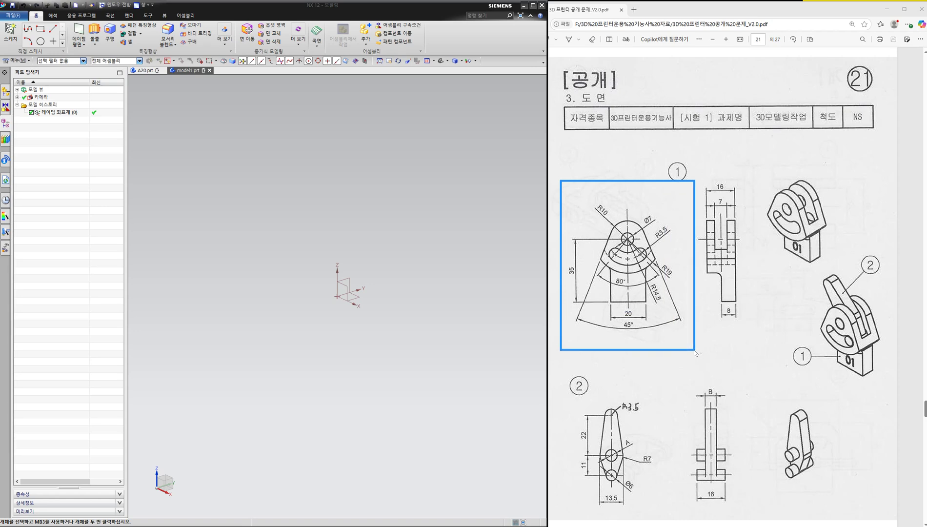
{"action": "mouse_move", "coordinate": [570, 385]}
{"action": "left_mouse_down"}
{"action": "mouse_move", "coordinate": [664, 495]}
{"action": "mouse_move", "coordinate": [655, 515]}
{"action": "left_mouse_up"}
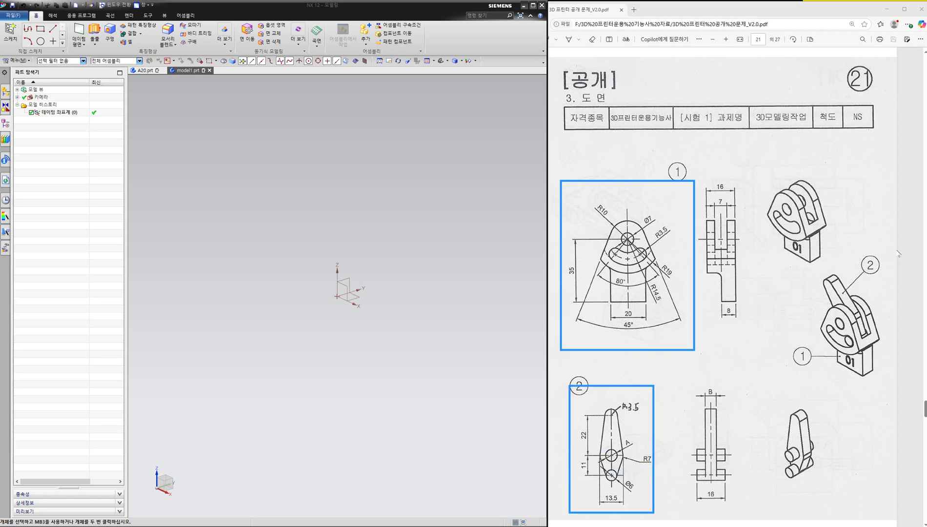
{"action": "mouse_move", "coordinate": [772, 310]}
{"action": "left_mouse_down"}
{"action": "mouse_move", "coordinate": [746, 285]}
{"action": "mouse_move", "coordinate": [767, 282]}
{"action": "left_mouse_up"}
{"action": "mouse_move", "coordinate": [749, 461]}
{"action": "left_mouse_down"}
{"action": "mouse_move", "coordinate": [729, 447]}
{"action": "mouse_move", "coordinate": [739, 446]}
{"action": "left_mouse_up"}
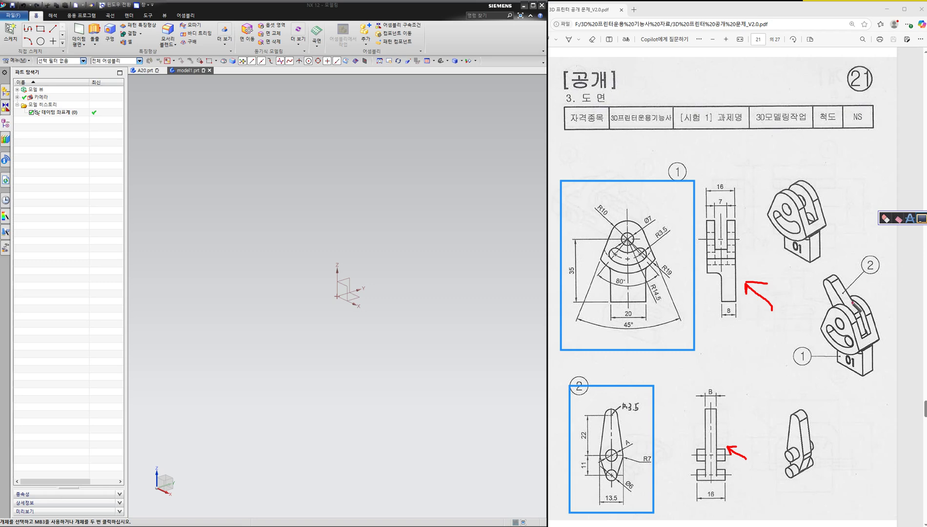
{"action": "mouse_move", "coordinate": [825, 321]}
{"action": "left_mouse_down"}
{"action": "mouse_move", "coordinate": [853, 330]}
{"action": "mouse_move", "coordinate": [834, 330]}
{"action": "left_mouse_up"}
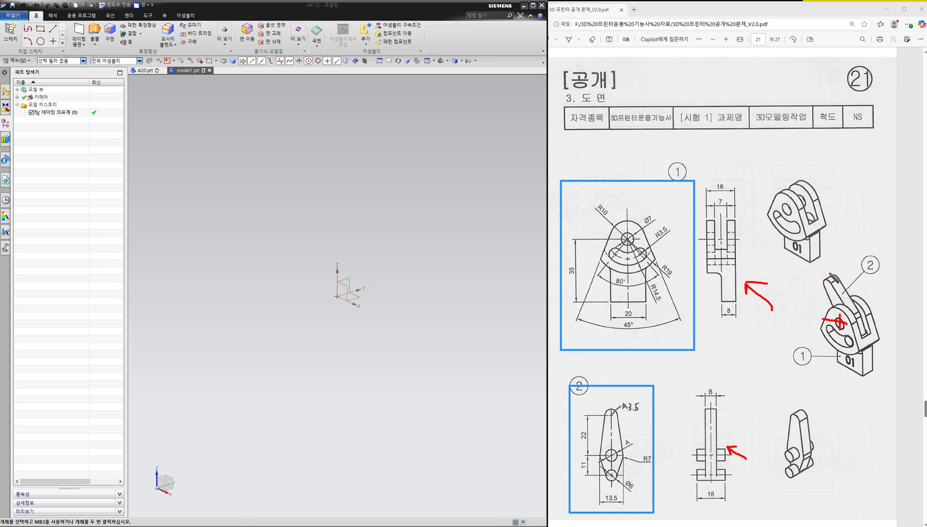
{"action": "left_click_drag", "start_coordinate": [825, 268], "coordinate": [854, 325]}
{"action": "mouse_move", "coordinate": [838, 326]}
{"action": "left_mouse_down"}
{"action": "mouse_move", "coordinate": [852, 270]}
{"action": "mouse_move", "coordinate": [855, 280]}
{"action": "left_mouse_up"}
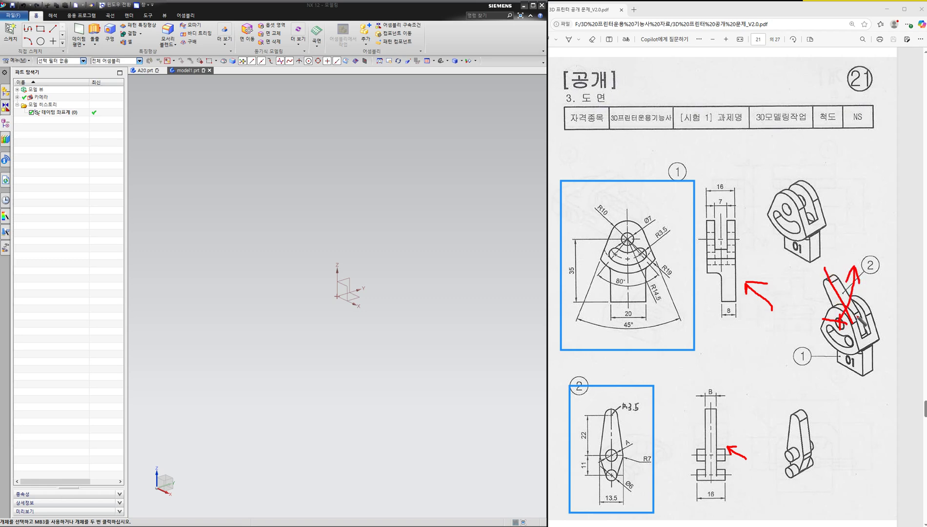
{"action": "mouse_move", "coordinate": [838, 362]}
{"action": "left_mouse_down"}
{"action": "mouse_move", "coordinate": [828, 369]}
{"action": "mouse_move", "coordinate": [871, 379]}
{"action": "left_mouse_up"}
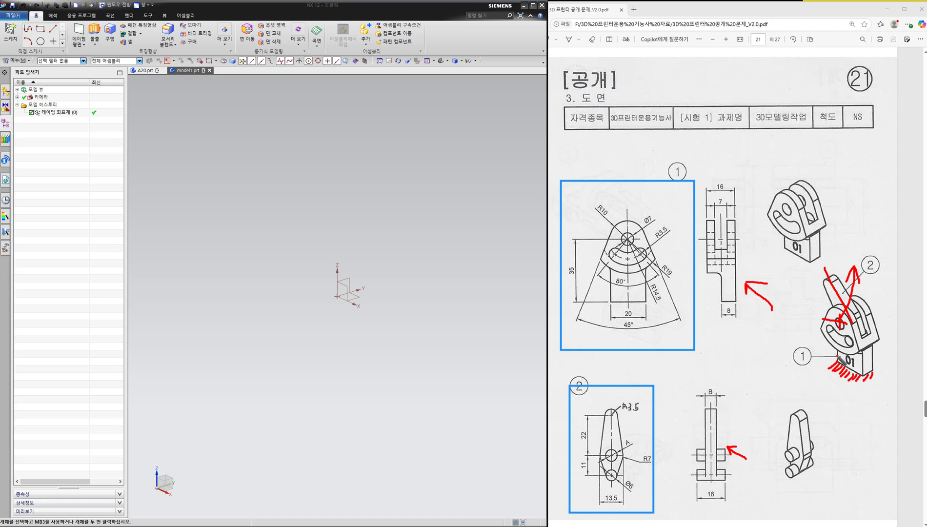
{"action": "mouse_move", "coordinate": [835, 357]}
{"action": "left_mouse_down"}
{"action": "mouse_move", "coordinate": [828, 383]}
{"action": "mouse_move", "coordinate": [885, 389]}
{"action": "mouse_move", "coordinate": [882, 367]}
{"action": "mouse_move", "coordinate": [890, 374]}
{"action": "mouse_move", "coordinate": [869, 373]}
{"action": "left_mouse_up"}
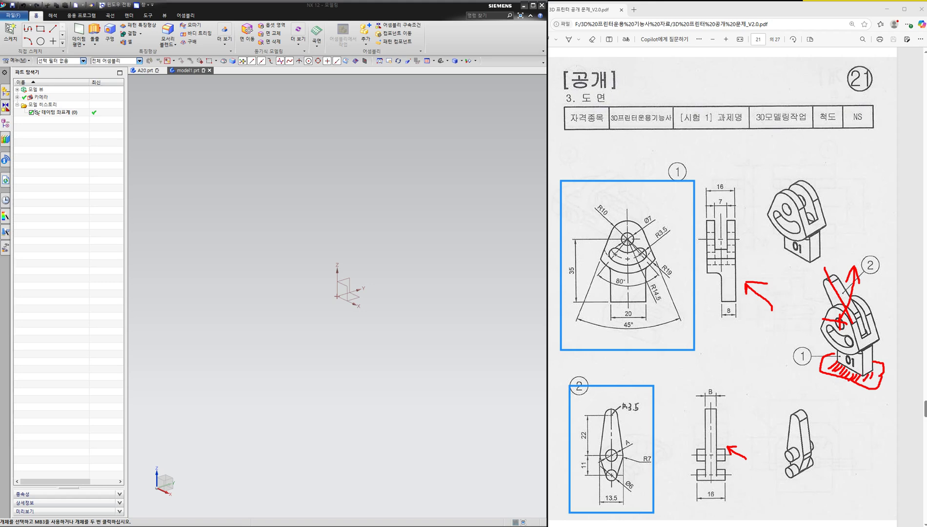
{"action": "left_click", "coordinate": [922, 218]}
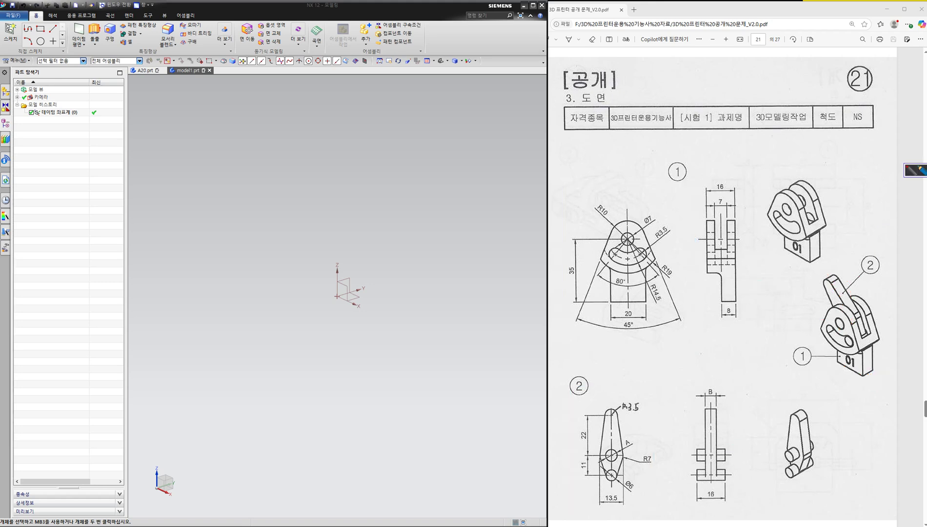
Examine the X and Z axis orientation of the assembly view against the front views of both parts
{"action": "mouse_move", "coordinate": [810, 277]}
{"action": "left_mouse_down"}
{"action": "mouse_move", "coordinate": [806, 357]}
{"action": "mouse_move", "coordinate": [875, 408]}
{"action": "mouse_move", "coordinate": [859, 406]}
{"action": "left_mouse_up"}
{"action": "mouse_move", "coordinate": [805, 290]}
{"action": "left_mouse_down"}
{"action": "mouse_move", "coordinate": [807, 270]}
{"action": "mouse_move", "coordinate": [811, 286]}
{"action": "mouse_move", "coordinate": [822, 277]}
{"action": "left_mouse_up"}
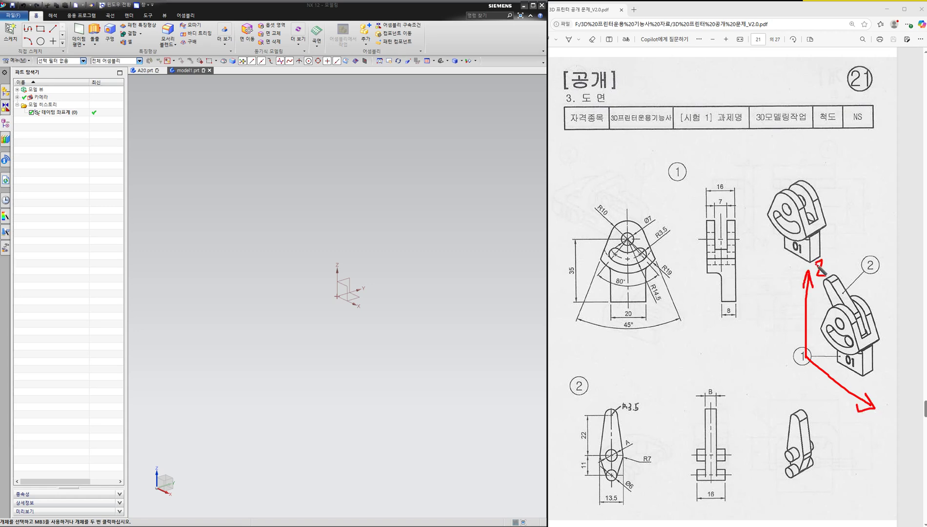
{"action": "mouse_move", "coordinate": [882, 401]}
{"action": "left_mouse_down"}
{"action": "mouse_move", "coordinate": [892, 415]}
{"action": "mouse_move", "coordinate": [879, 416]}
{"action": "left_mouse_up"}
{"action": "left_click_drag", "start_coordinate": [566, 190], "coordinate": [689, 337]}
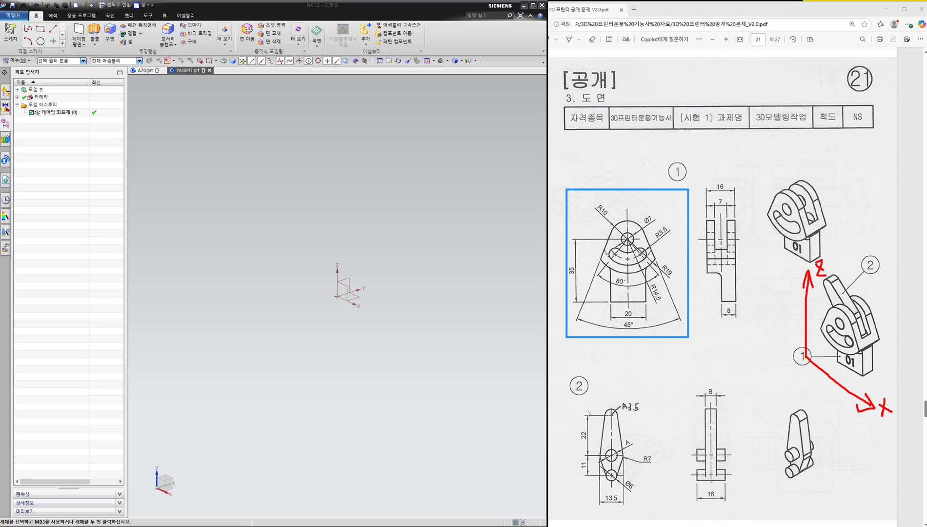
{"action": "left_click_drag", "start_coordinate": [574, 393], "coordinate": [660, 511]}
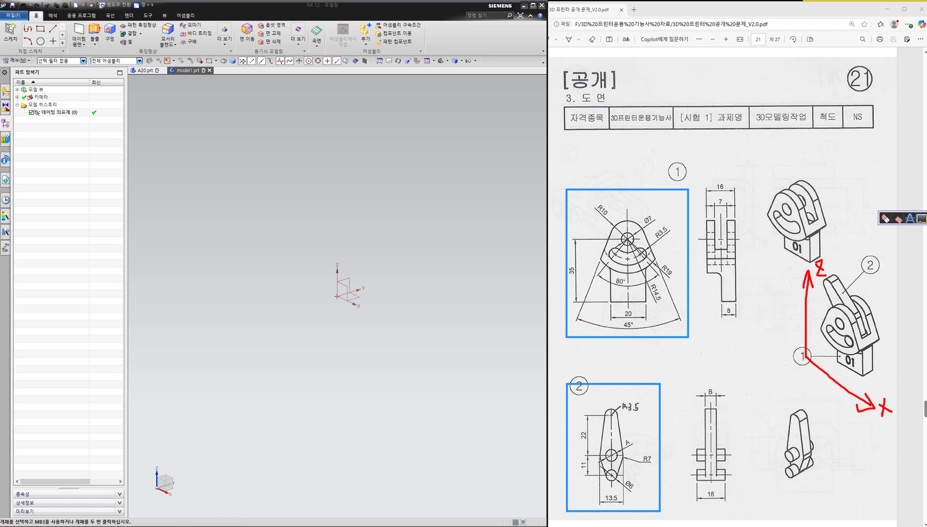
{"action": "left_click", "coordinate": [924, 194]}
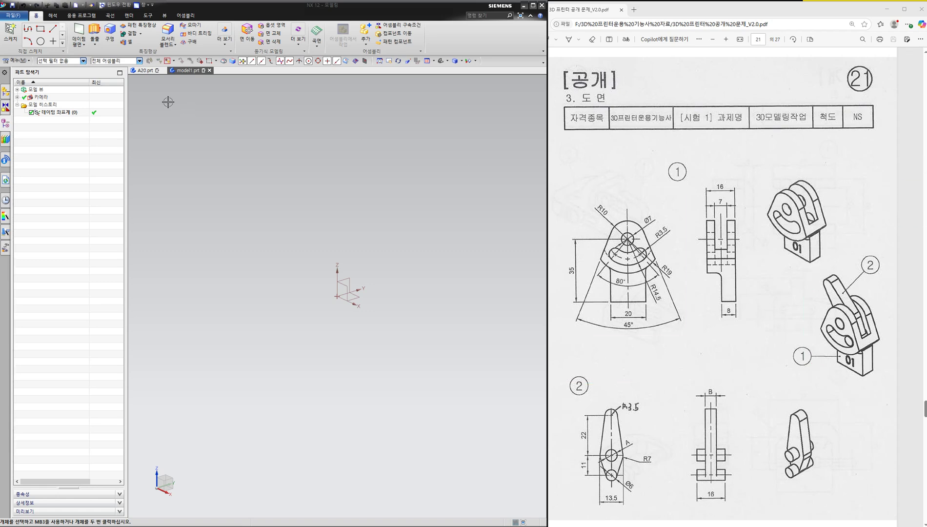
Create a sketch on the XZ datum plane
{"action": "left_click", "coordinate": [10, 33]}
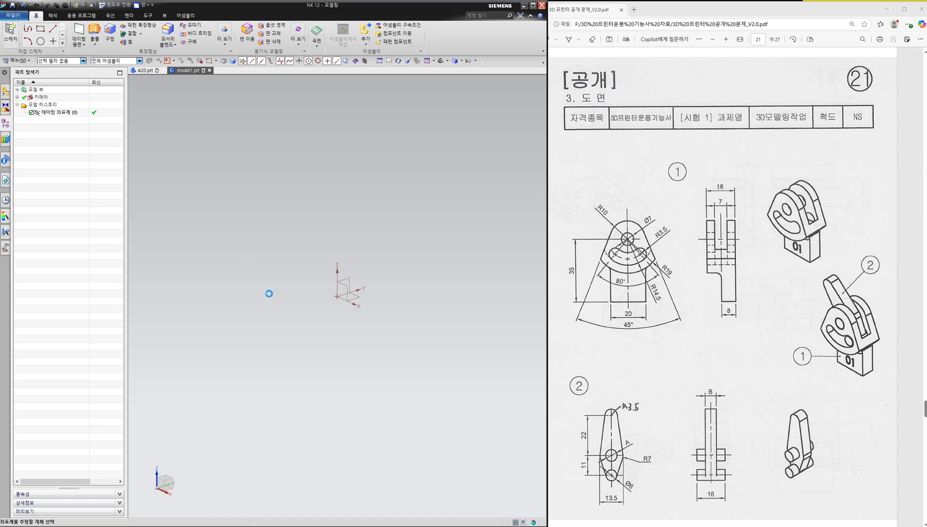
{"action": "mouse_move", "coordinate": [696, 187]}
{"action": "left_mouse_down"}
{"action": "mouse_move", "coordinate": [490, 190]}
{"action": "mouse_move", "coordinate": [59, 149]}
{"action": "mouse_move", "coordinate": [60, 161]}
{"action": "left_mouse_up"}
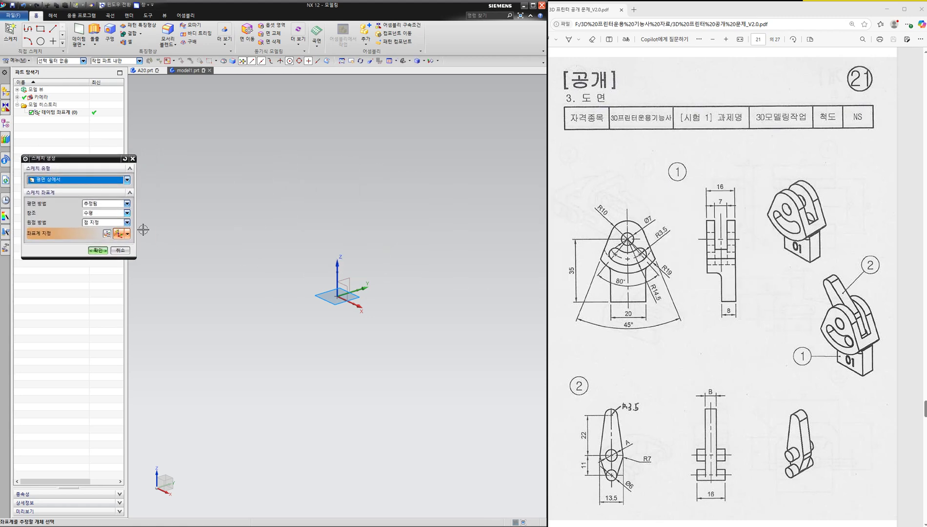
{"action": "left_click", "coordinate": [343, 292]}
{"action": "left_click", "coordinate": [97, 249]}
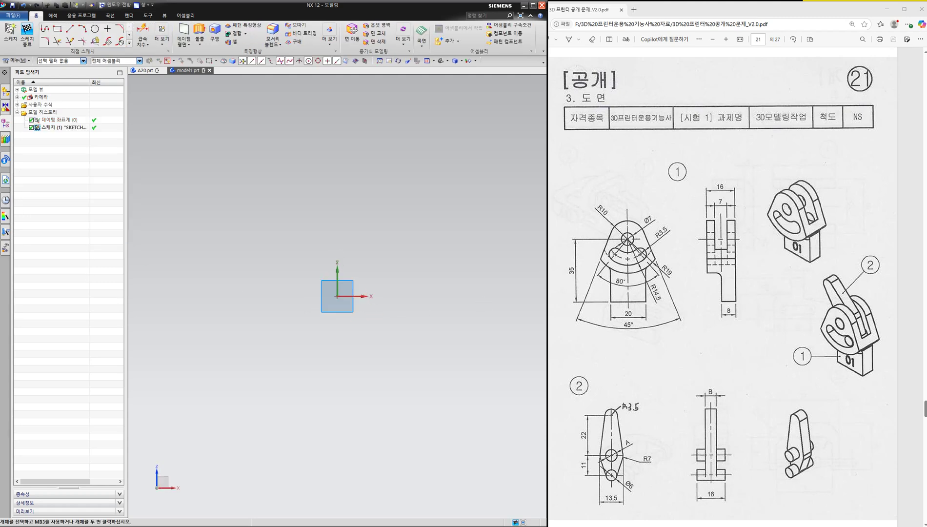
Sketch two concentric circles centred on the origin for the hole and rounded head in part 1's front view
{"action": "mouse_move", "coordinate": [635, 242]}
{"action": "left_mouse_down"}
{"action": "mouse_move", "coordinate": [617, 244]}
{"action": "mouse_move", "coordinate": [631, 243]}
{"action": "left_mouse_up"}
{"action": "left_click", "coordinate": [926, 218]}
{"action": "scroll", "coordinate": [636, 262], "scroll_direction": "up", "scroll_amount": 5, "text": "ctrl"}
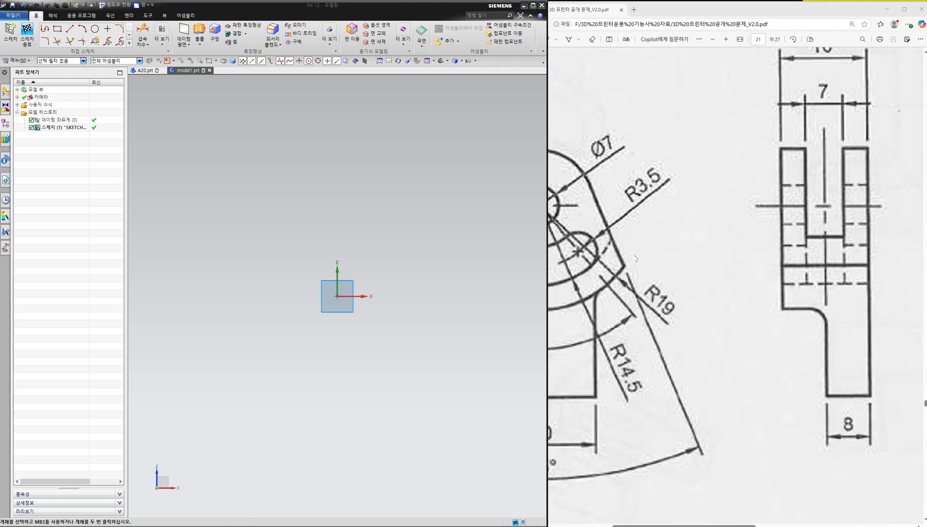
{"action": "left_click_drag", "start_coordinate": [712, 526], "coordinate": [650, 526]}
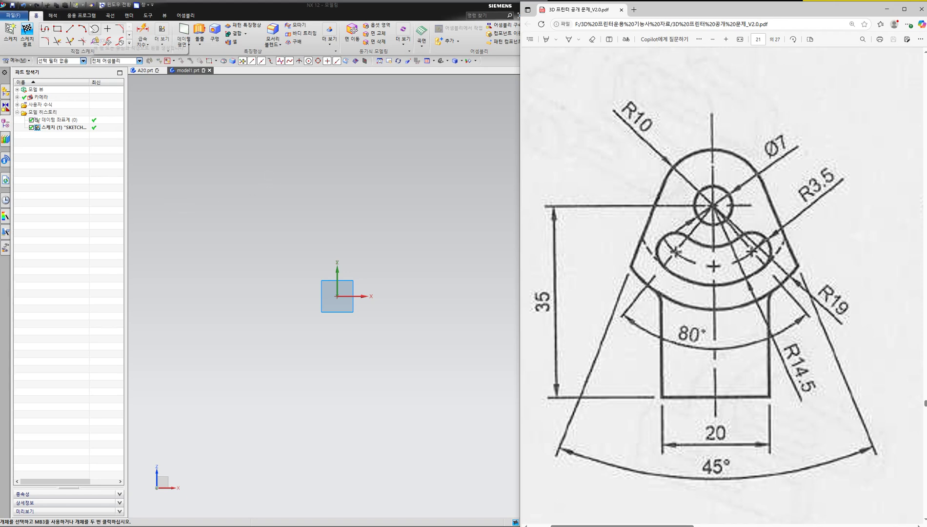
{"action": "left_click", "coordinate": [95, 29]}
{"action": "left_click", "coordinate": [338, 296]}
{"action": "left_click", "coordinate": [356, 275]}
{"action": "left_click", "coordinate": [337, 297]}
{"action": "left_click", "coordinate": [380, 245]}
{"action": "key", "text": "Escape"}
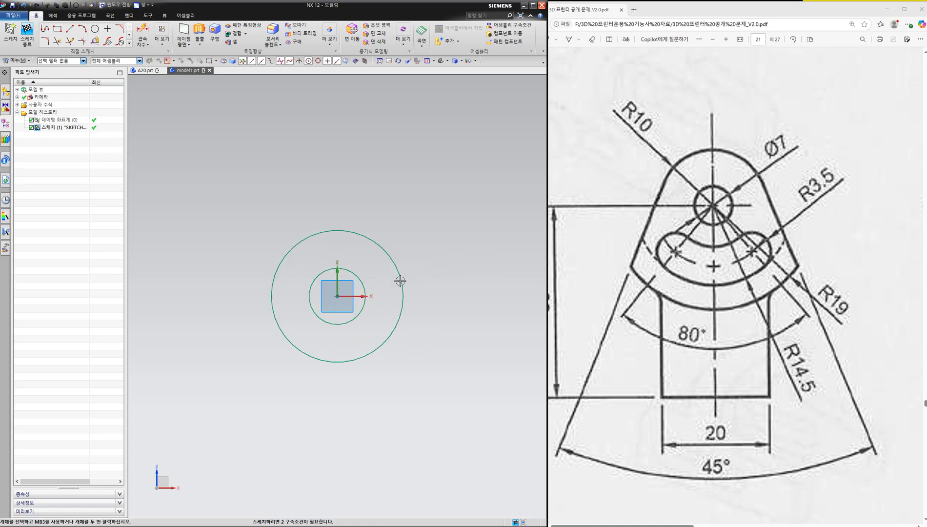
Dimension the inner circle's diameter as 7 and place the dimension clear of the circles
{"action": "key", "text": "d"}
{"action": "left_click", "coordinate": [362, 279]}
{"action": "left_click", "coordinate": [380, 264]}
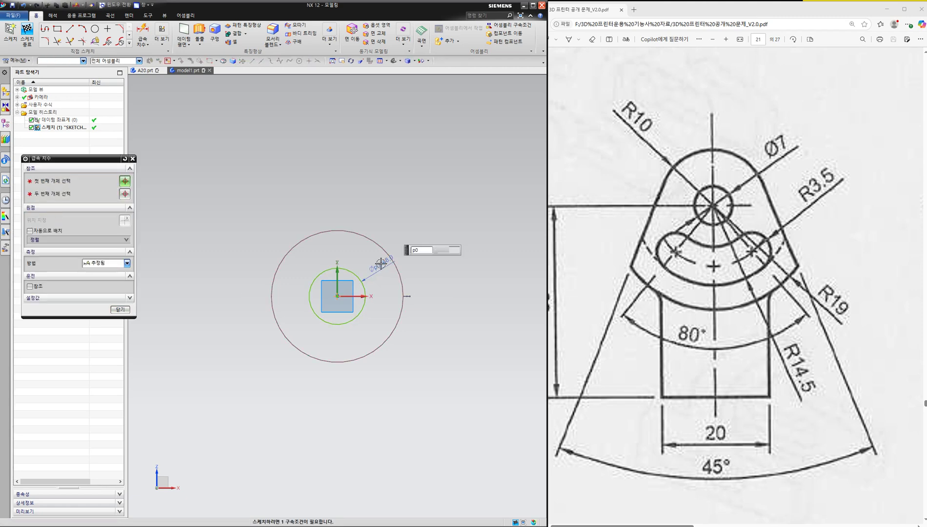
{"action": "type", "text": "7"}
{"action": "key", "text": "Return"}
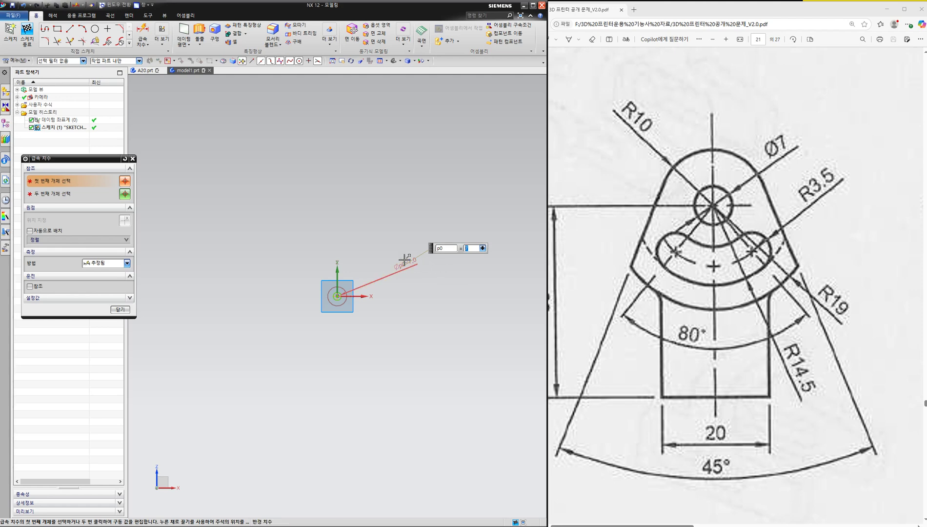
{"action": "left_click_drag", "start_coordinate": [414, 260], "coordinate": [344, 291]}
Dimension the outer circle's diameter as 20
{"action": "scroll", "coordinate": [344, 291], "scroll_direction": "up", "scroll_amount": 8}
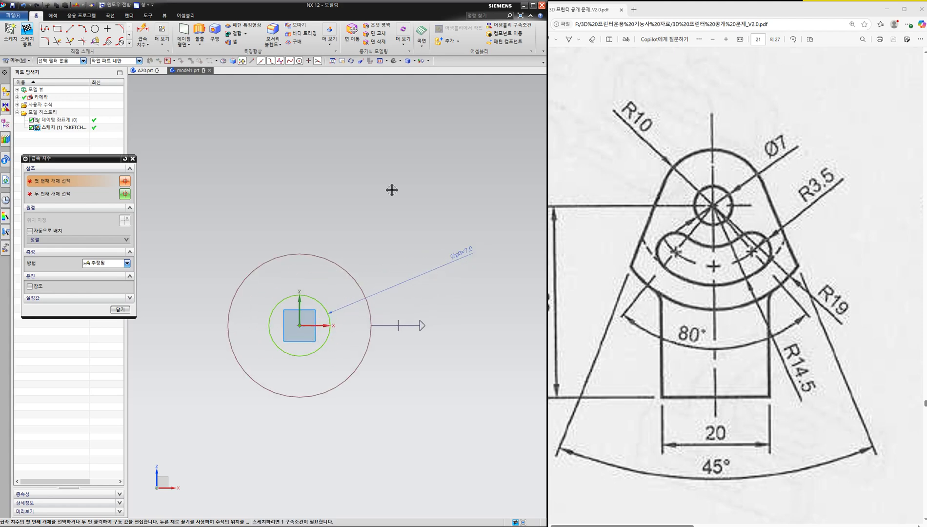
{"action": "left_click", "coordinate": [341, 266]}
{"action": "left_click", "coordinate": [369, 250]}
{"action": "type", "text": "20"}
{"action": "key", "text": "Return"}
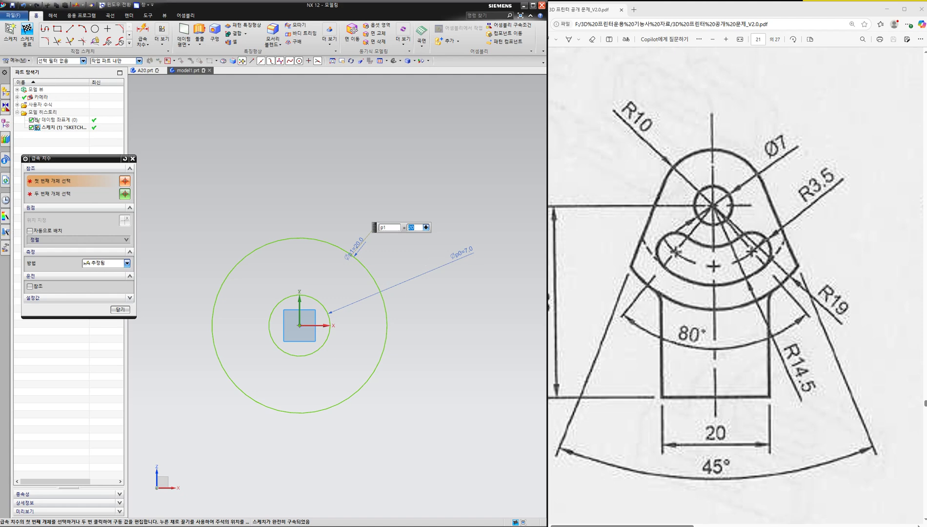
Examine the curved slot's R14.5 and R3.5 dimensions in the front view to work out its inner arc radius
{"action": "mouse_move", "coordinate": [643, 212]}
{"action": "left_mouse_down"}
{"action": "mouse_move", "coordinate": [678, 258]}
{"action": "mouse_move", "coordinate": [770, 245]}
{"action": "mouse_move", "coordinate": [774, 225]}
{"action": "left_mouse_up"}
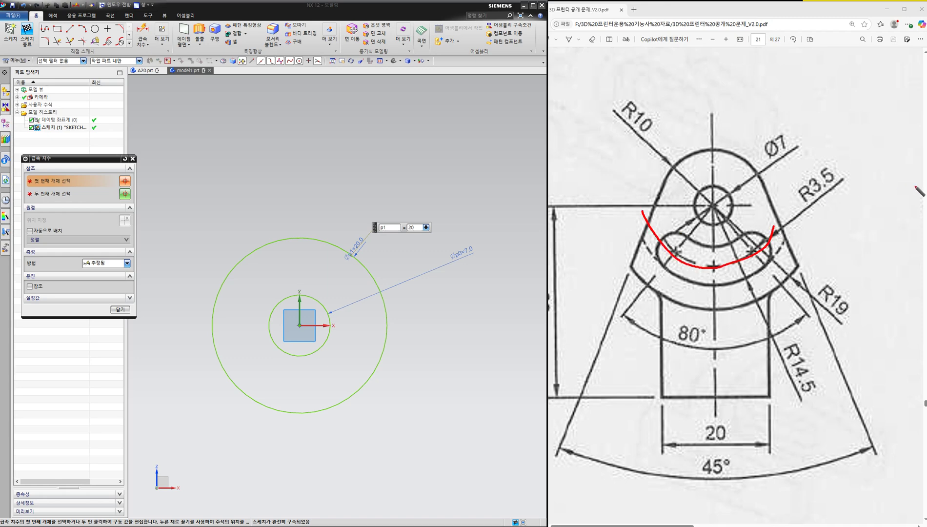
{"action": "left_click", "coordinate": [926, 218]}
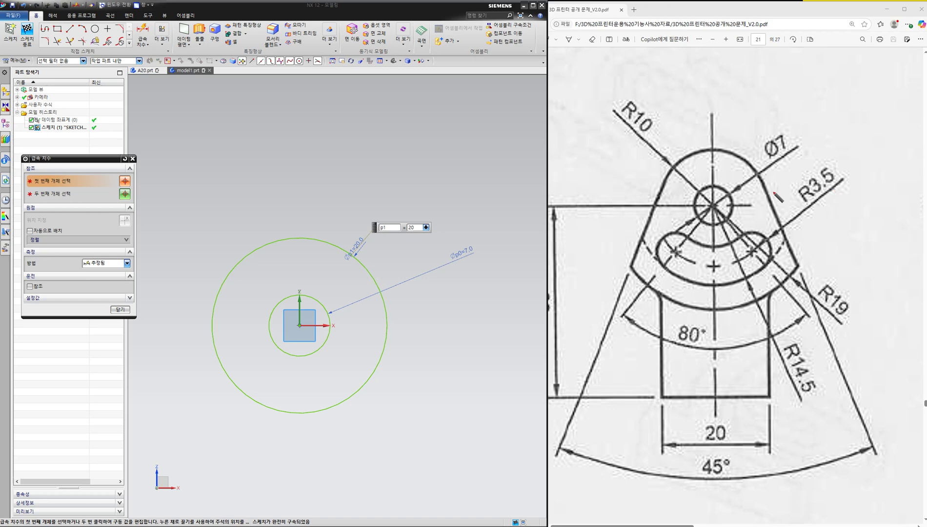
{"action": "left_click_drag", "start_coordinate": [713, 204], "coordinate": [715, 263]}
{"action": "mouse_move", "coordinate": [824, 390]}
{"action": "left_mouse_down"}
{"action": "mouse_move", "coordinate": [797, 411]}
{"action": "mouse_move", "coordinate": [780, 336]}
{"action": "mouse_move", "coordinate": [835, 374]}
{"action": "mouse_move", "coordinate": [834, 389]}
{"action": "left_mouse_up"}
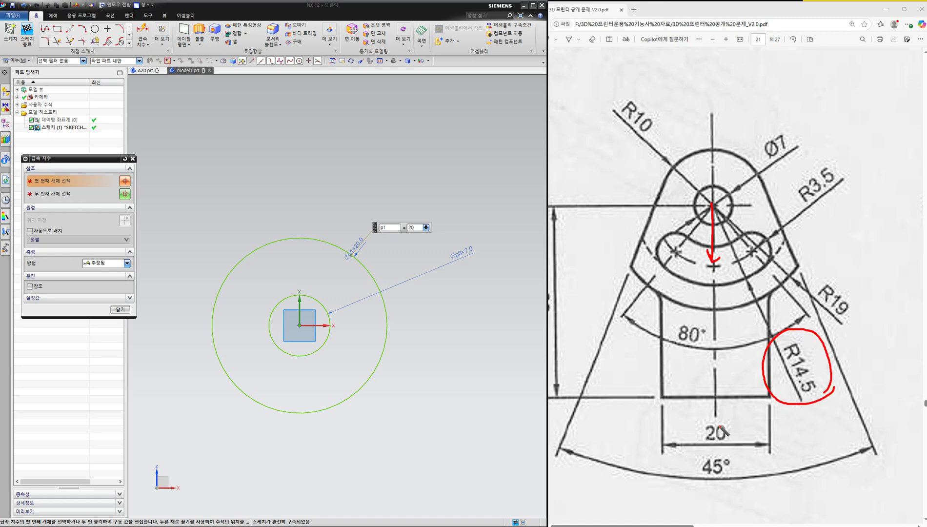
{"action": "mouse_move", "coordinate": [836, 195]}
{"action": "left_mouse_down"}
{"action": "mouse_move", "coordinate": [788, 198]}
{"action": "mouse_move", "coordinate": [827, 162]}
{"action": "mouse_move", "coordinate": [851, 185]}
{"action": "left_mouse_up"}
{"action": "mouse_move", "coordinate": [717, 248]}
{"action": "left_mouse_down"}
{"action": "mouse_move", "coordinate": [720, 286]}
{"action": "mouse_move", "coordinate": [730, 275]}
{"action": "left_mouse_up"}
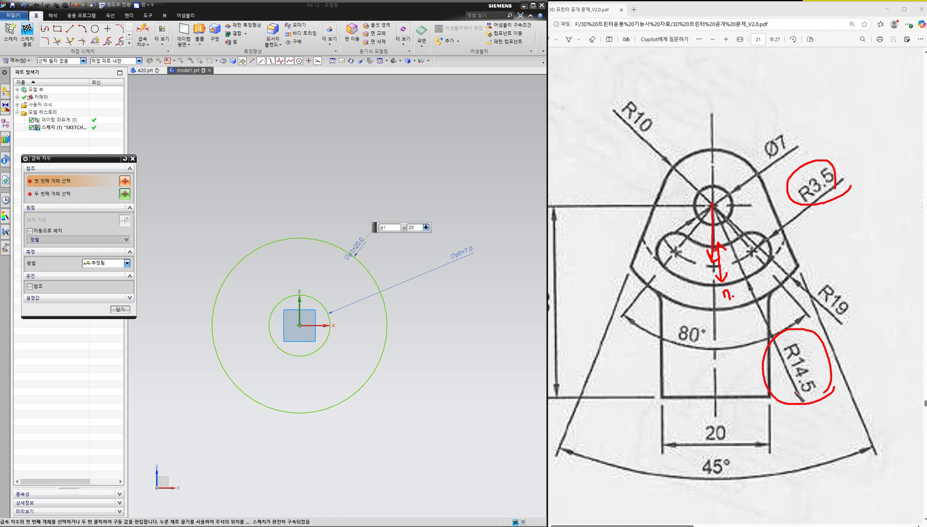
{"action": "mouse_move", "coordinate": [818, 400]}
{"action": "left_mouse_down"}
{"action": "mouse_move", "coordinate": [804, 320]}
{"action": "mouse_move", "coordinate": [834, 385]}
{"action": "left_mouse_up"}
{"action": "mouse_move", "coordinate": [868, 348]}
{"action": "left_mouse_down"}
{"action": "mouse_move", "coordinate": [877, 357]}
{"action": "mouse_move", "coordinate": [893, 317]}
{"action": "mouse_move", "coordinate": [886, 374]}
{"action": "mouse_move", "coordinate": [852, 364]}
{"action": "mouse_move", "coordinate": [873, 364]}
{"action": "left_mouse_up"}
{"action": "left_click", "coordinate": [882, 357]}
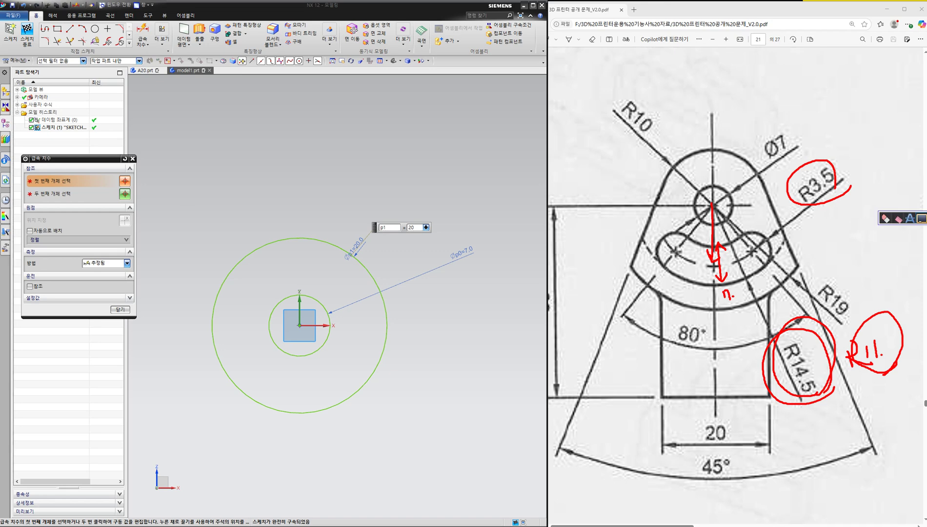
{"action": "left_click", "coordinate": [916, 218]}
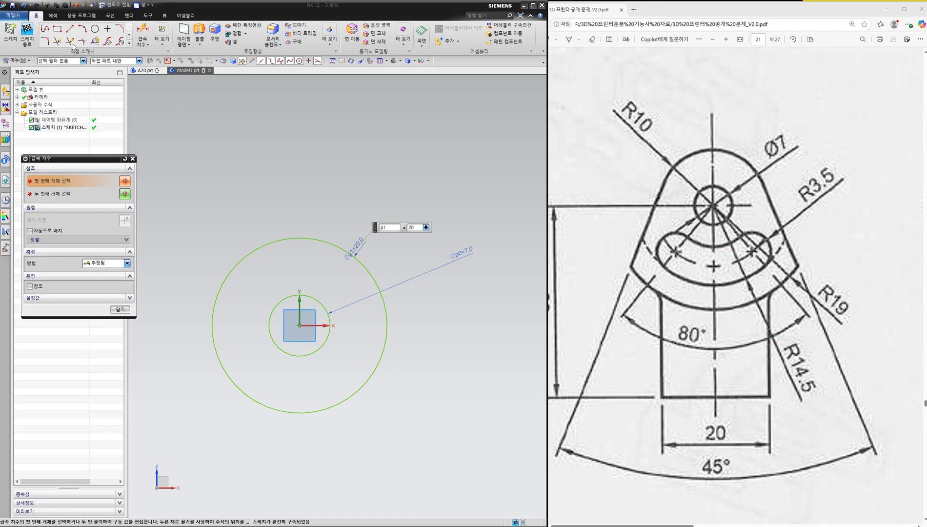
Sketch a third circle centred on the origin and dimension its diameter as 22 for the curved slot's inner arc
{"action": "left_click", "coordinate": [95, 29]}
{"action": "left_click", "coordinate": [300, 325]}
{"action": "left_click", "coordinate": [354, 341]}
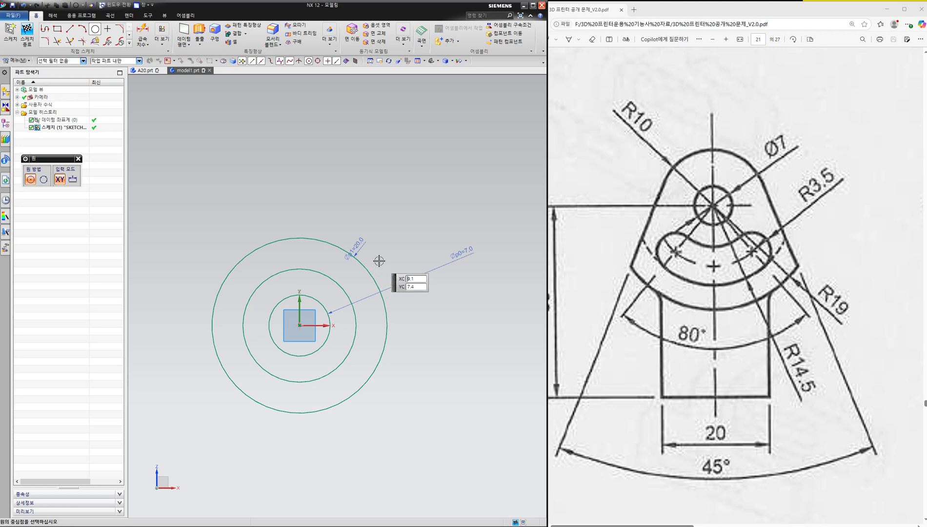
{"action": "key", "text": "Escape"}
{"action": "key", "text": "d"}
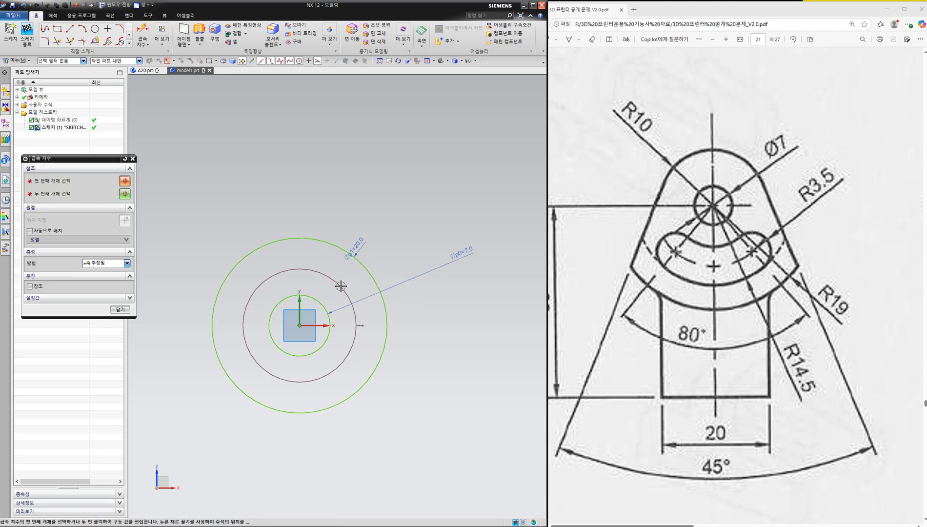
{"action": "left_click", "coordinate": [341, 289]}
{"action": "left_click", "coordinate": [410, 272]}
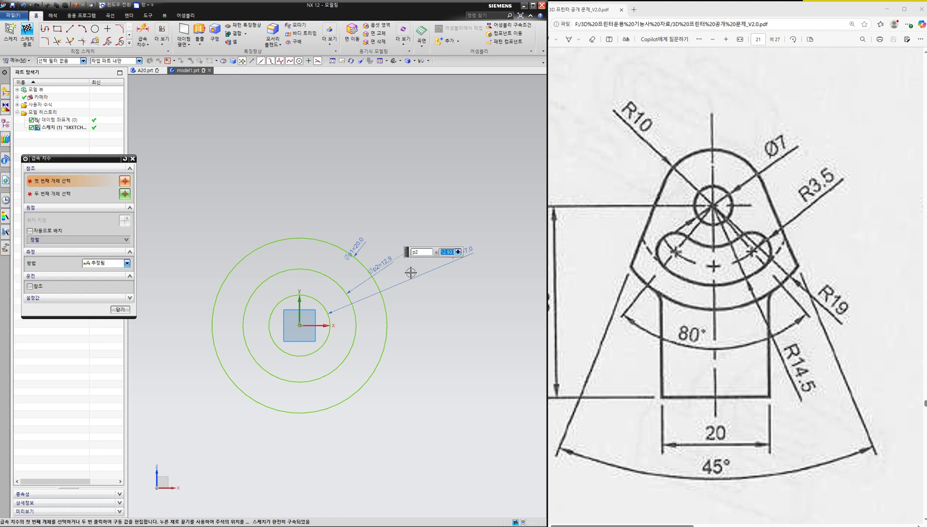
{"action": "type", "text": "22"}
{"action": "key", "text": "Return"}
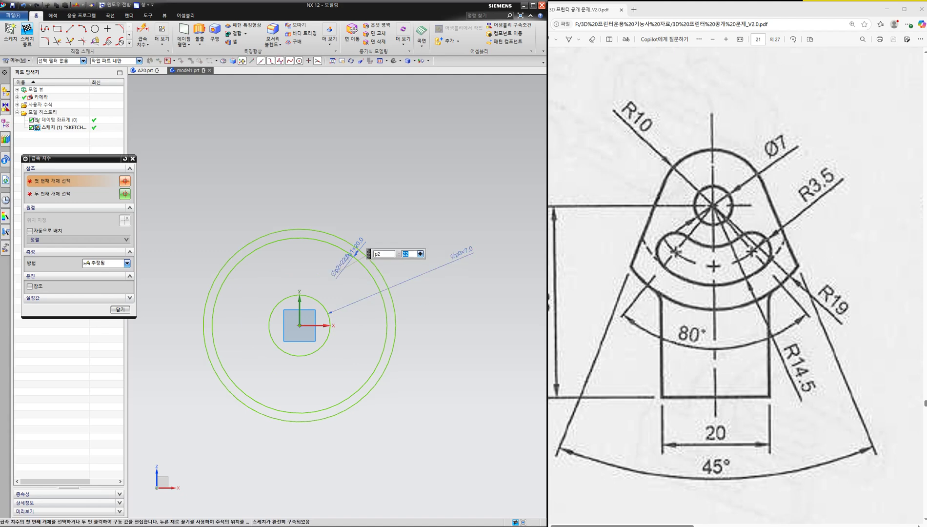
Sketch a fourth circle centred on the origin, about 29 mm in diameter, outside the others for the R19 arc
{"action": "mouse_move", "coordinate": [868, 304]}
{"action": "left_mouse_down"}
{"action": "mouse_move", "coordinate": [814, 290]}
{"action": "mouse_move", "coordinate": [829, 276]}
{"action": "left_mouse_up"}
{"action": "mouse_move", "coordinate": [605, 237]}
{"action": "left_mouse_down"}
{"action": "mouse_move", "coordinate": [666, 297]}
{"action": "mouse_move", "coordinate": [784, 286]}
{"action": "mouse_move", "coordinate": [799, 268]}
{"action": "left_mouse_up"}
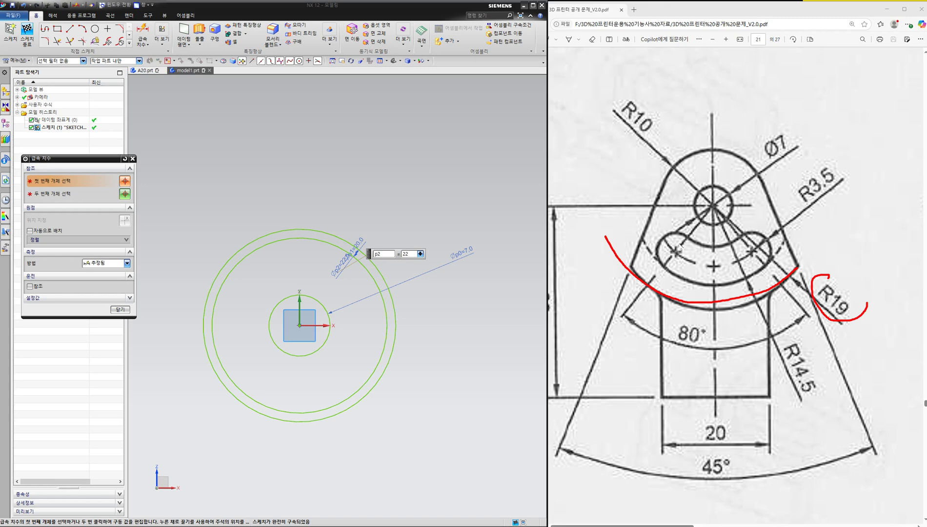
{"action": "left_click", "coordinate": [95, 29]}
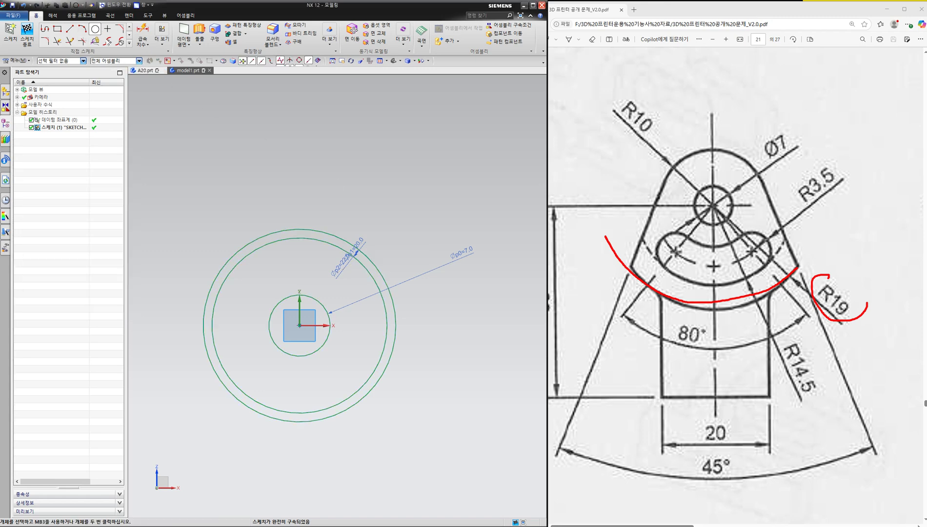
{"action": "left_click", "coordinate": [299, 325]}
{"action": "left_click", "coordinate": [428, 325]}
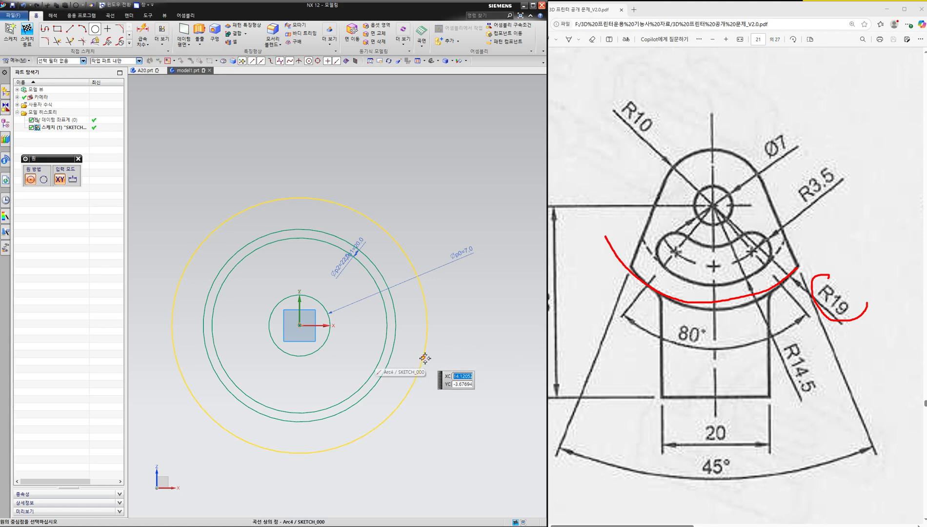
{"action": "key", "text": "Escape"}
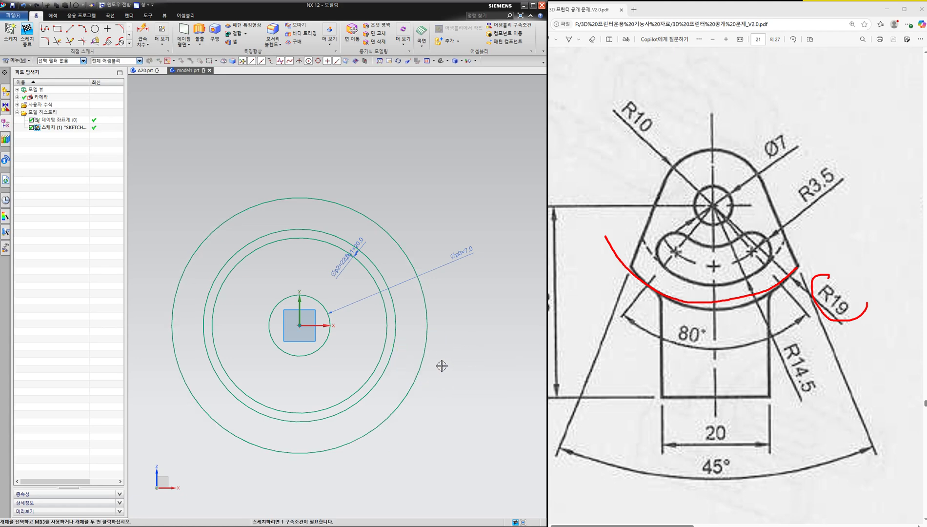
Dimension the outermost circle's diameter as 38
{"action": "key", "text": "d"}
{"action": "left_click", "coordinate": [425, 351]}
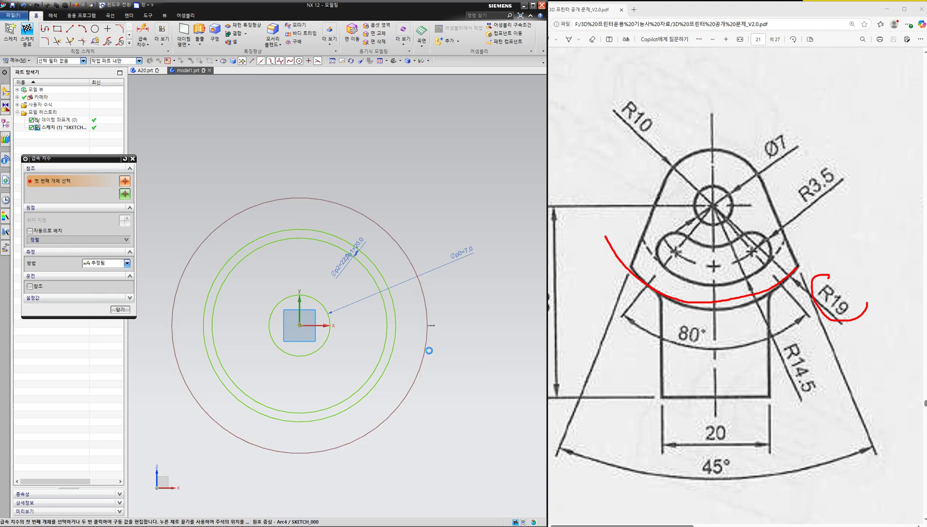
{"action": "left_click", "coordinate": [501, 351]}
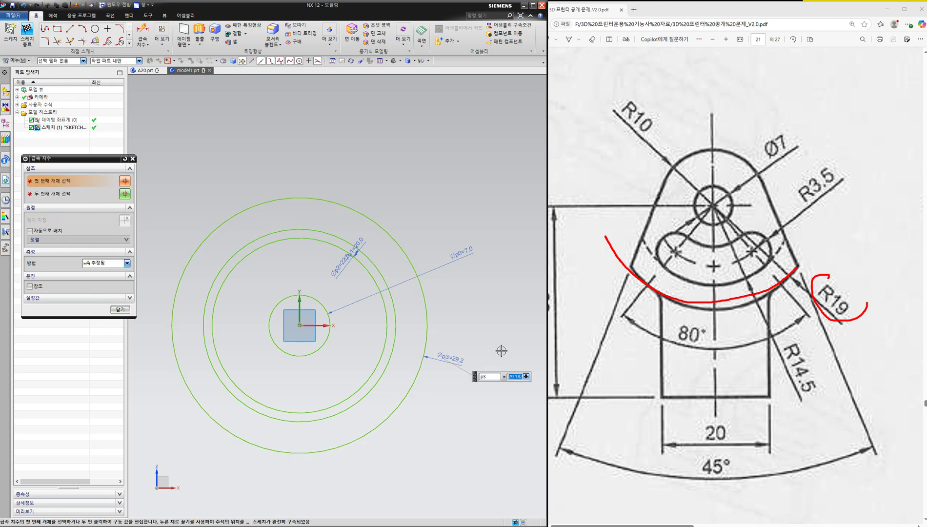
{"action": "type", "text": "8"}
{"action": "key", "text": "Return"}
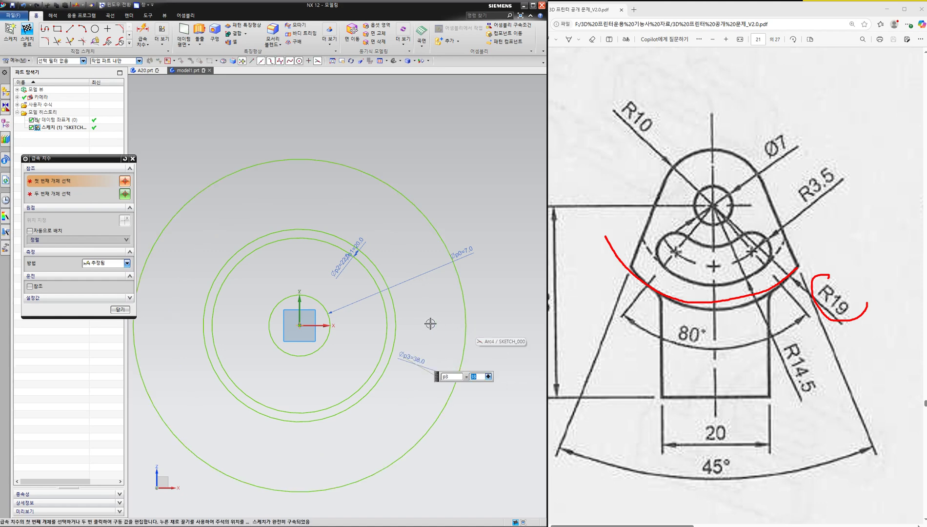
{"action": "middle_click_drag", "start_coordinate": [391, 299], "coordinate": [416, 279], "text": "shift"}
{"action": "middle_click_drag", "start_coordinate": [441, 265], "coordinate": [446, 268], "text": "shift"}
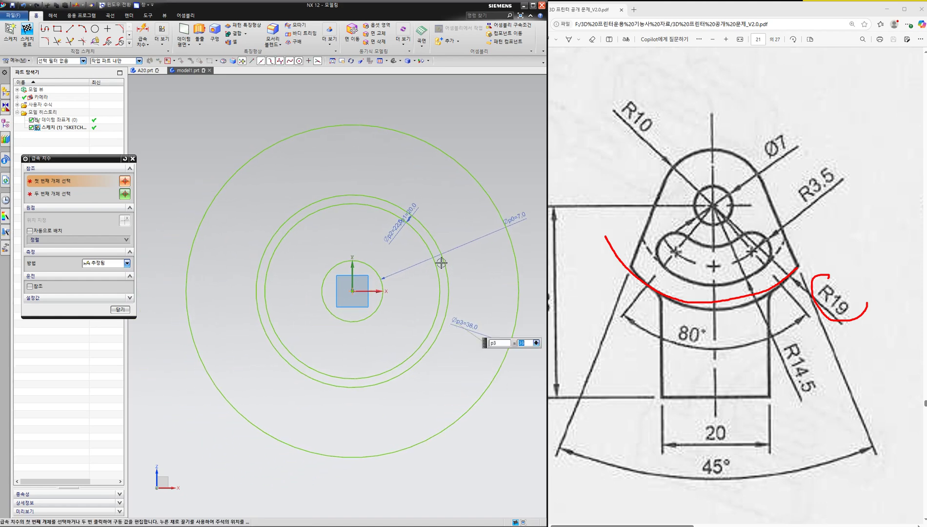
{"action": "type", "text": "L"}
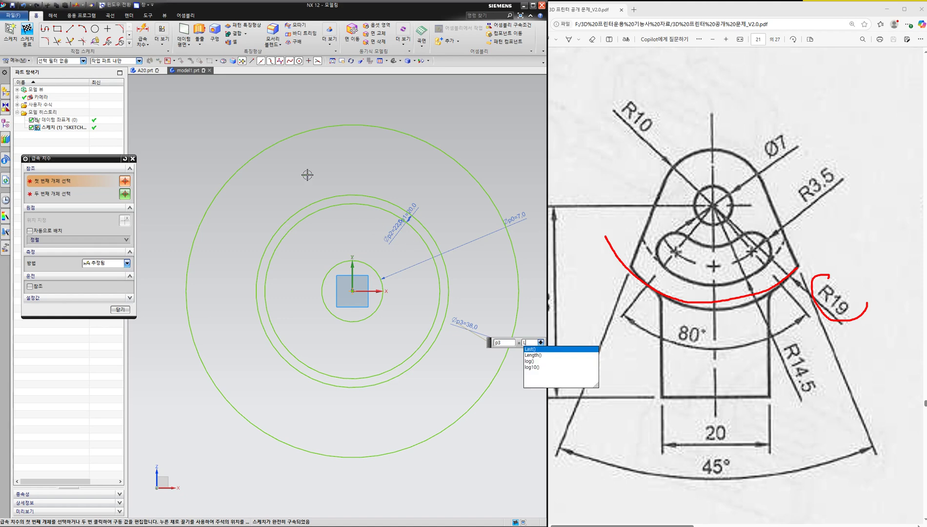
{"action": "key", "text": "Escape"}
{"action": "key", "text": "Escape"}
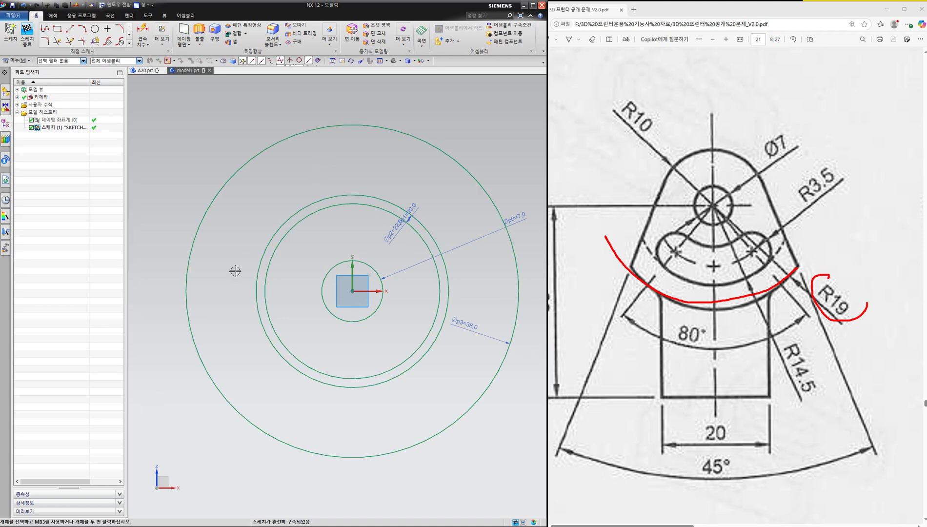
Sketch two slanted lines flanking the inner circles, spreading apart downward and ending outside the 38 mm circle
{"action": "key", "text": "l"}
{"action": "left_click", "coordinate": [318, 157]}
{"action": "left_click", "coordinate": [165, 392]}
{"action": "left_click", "coordinate": [426, 171]}
{"action": "left_click", "coordinate": [528, 426]}
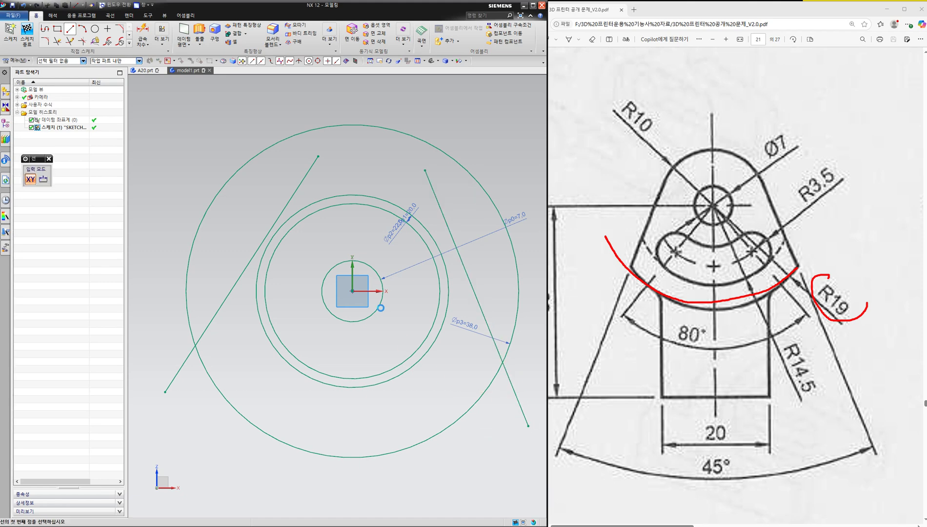
Sketch a vertical line through the origin, starting above the 38 mm circle and ending well below it
{"action": "left_click", "coordinate": [352, 88]}
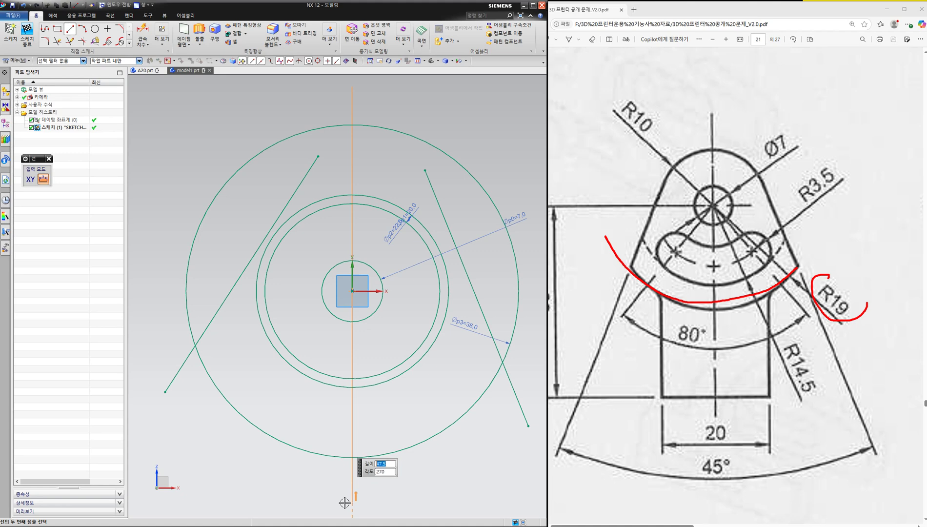
{"action": "scroll", "coordinate": [331, 486], "scroll_direction": "down", "scroll_amount": 2}
{"action": "middle_click_drag", "start_coordinate": [349, 491], "coordinate": [352, 320], "text": "shift"}
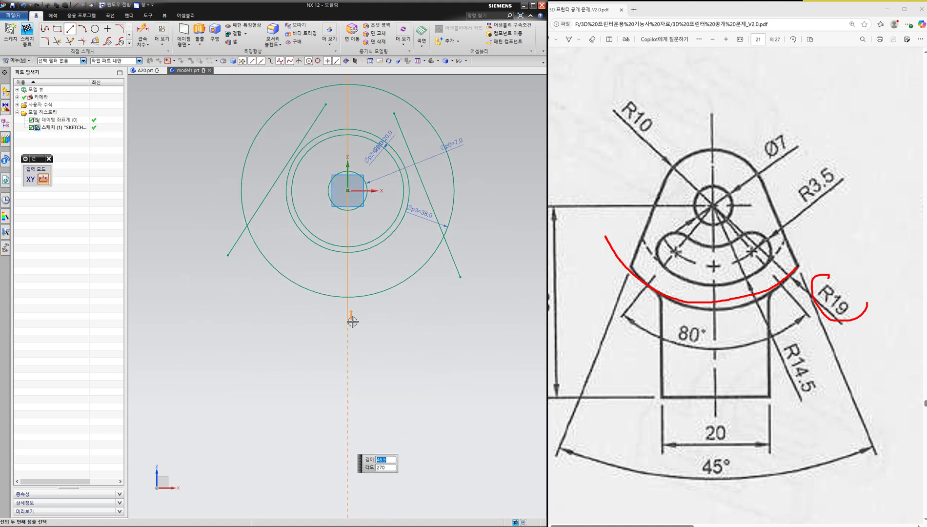
{"action": "left_click", "coordinate": [348, 505]}
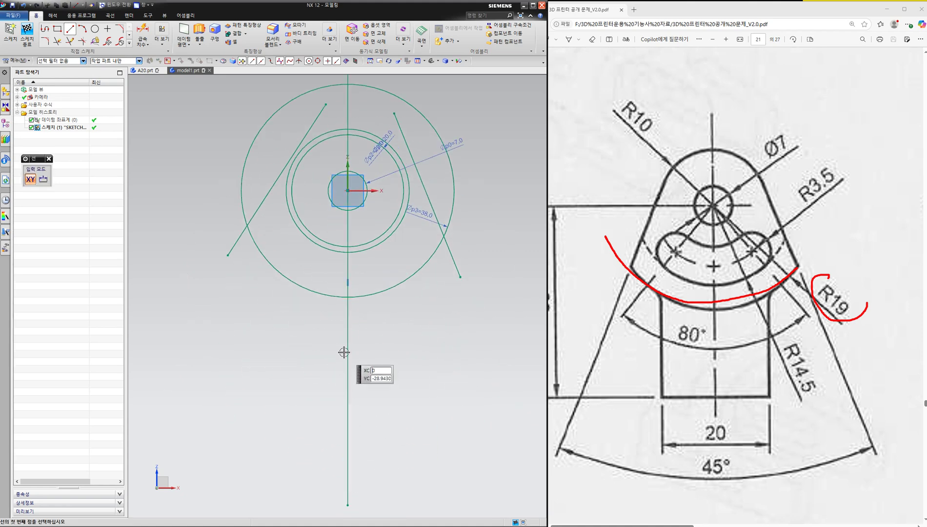
{"action": "key", "text": "Escape"}
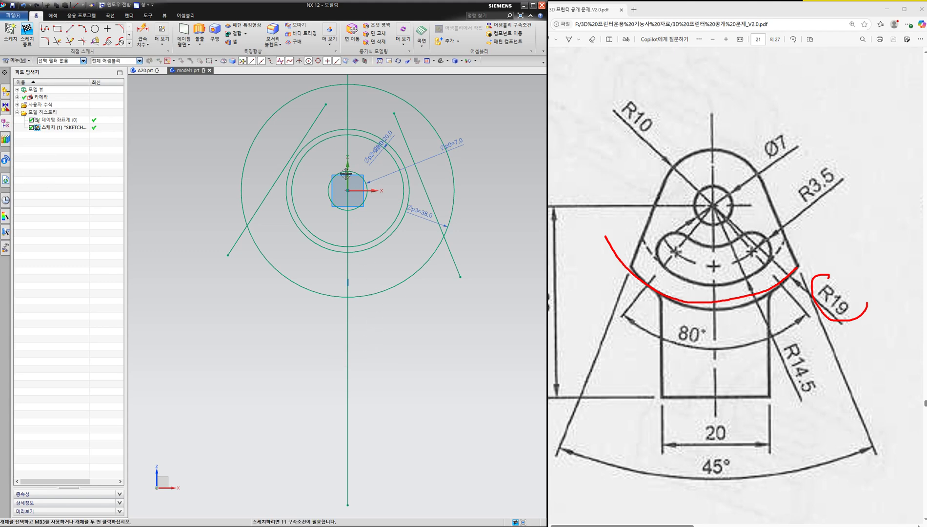
Convert the vertical line through the origin to a reference line
{"action": "scroll", "coordinate": [346, 175], "scroll_direction": "up", "scroll_amount": 3}
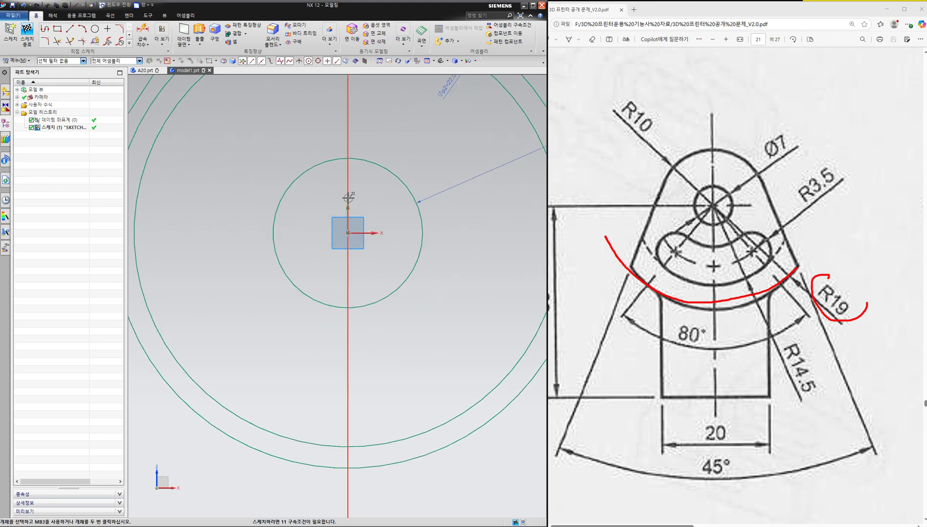
{"action": "scroll", "coordinate": [388, 355], "scroll_direction": "down", "scroll_amount": 3}
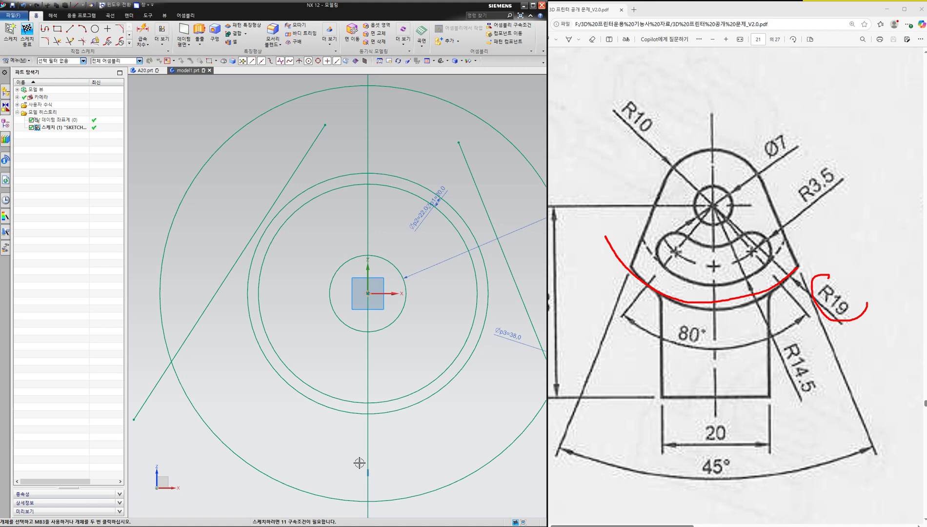
{"action": "left_click", "coordinate": [365, 439]}
{"action": "right_click", "coordinate": [367, 439]}
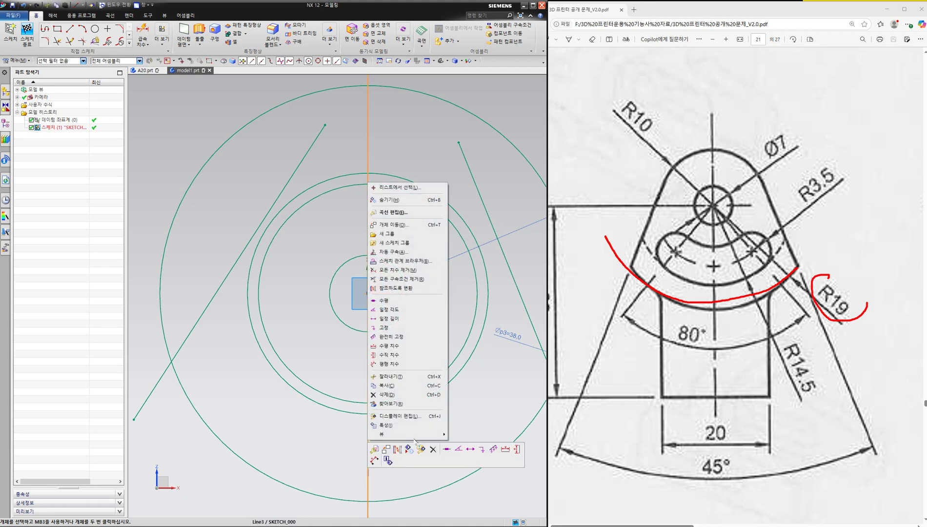
{"action": "left_click", "coordinate": [398, 449]}
Examine the 45° angle and R10 dimensions in the front view that define the slanted sides
{"action": "scroll", "coordinate": [426, 393], "scroll_direction": "down", "scroll_amount": 1}
{"action": "mouse_move", "coordinate": [424, 371]}
{"action": "middle_mouse_down", "text": "shift"}
{"action": "mouse_move", "coordinate": [420, 319]}
{"action": "mouse_move", "coordinate": [448, 276]}
{"action": "middle_mouse_up", "text": "shift"}
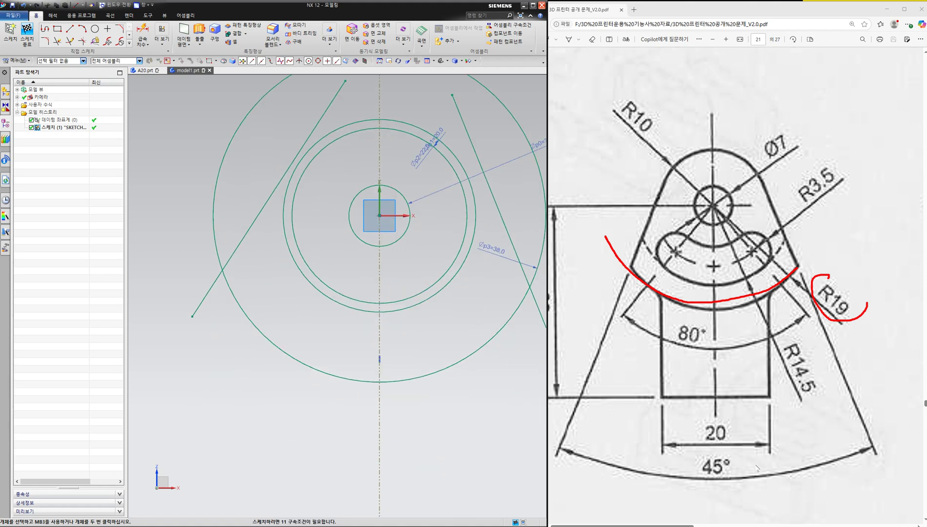
{"action": "left_click", "coordinate": [754, 486]}
{"action": "left_click_drag", "start_coordinate": [739, 480], "coordinate": [728, 485]}
{"action": "mouse_move", "coordinate": [193, 300]}
{"action": "left_mouse_down"}
{"action": "mouse_move", "coordinate": [250, 379]}
{"action": "mouse_move", "coordinate": [358, 409]}
{"action": "mouse_move", "coordinate": [513, 376]}
{"action": "left_mouse_up"}
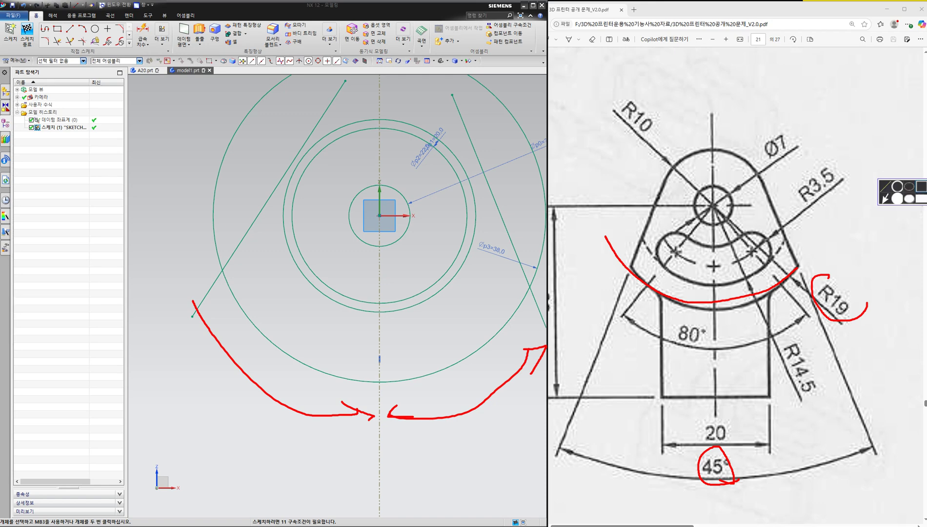
{"action": "key", "text": "Escape"}
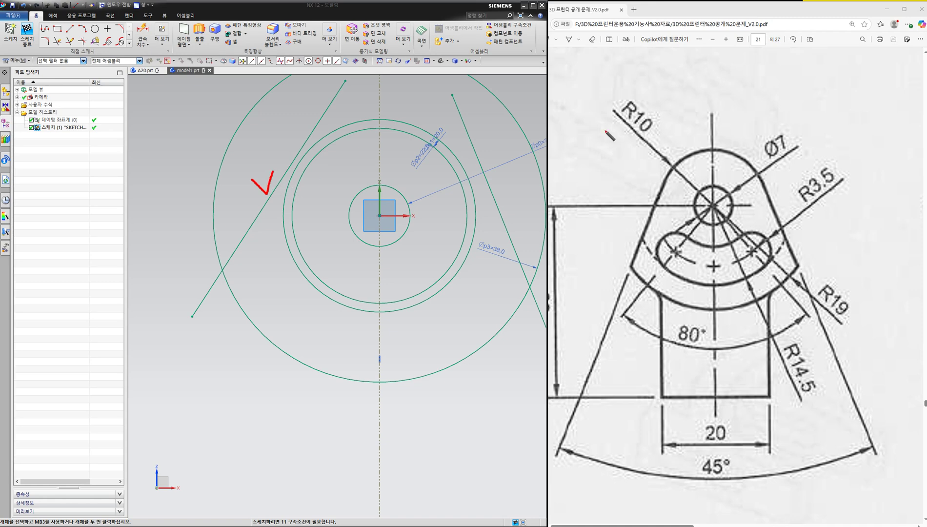
{"action": "mouse_move", "coordinate": [673, 126]}
{"action": "left_mouse_down"}
{"action": "mouse_move", "coordinate": [645, 83]}
{"action": "mouse_move", "coordinate": [674, 122]}
{"action": "left_mouse_up"}
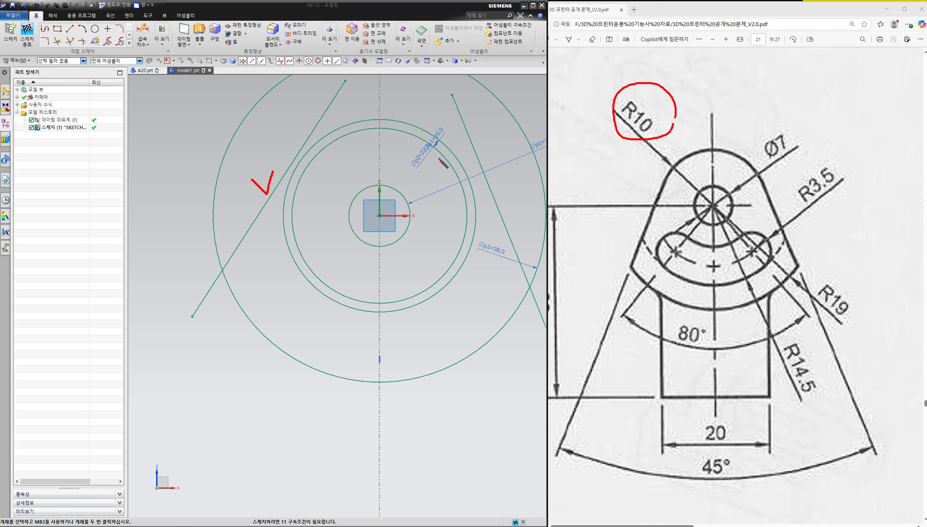
Move the overlapping 20 and 22 diameter dimensions apart and make both slanted lines tangent to the 20 mm circle
{"action": "left_click_drag", "start_coordinate": [424, 149], "coordinate": [431, 173]}
{"action": "left_click_drag", "start_coordinate": [445, 140], "coordinate": [448, 112]}
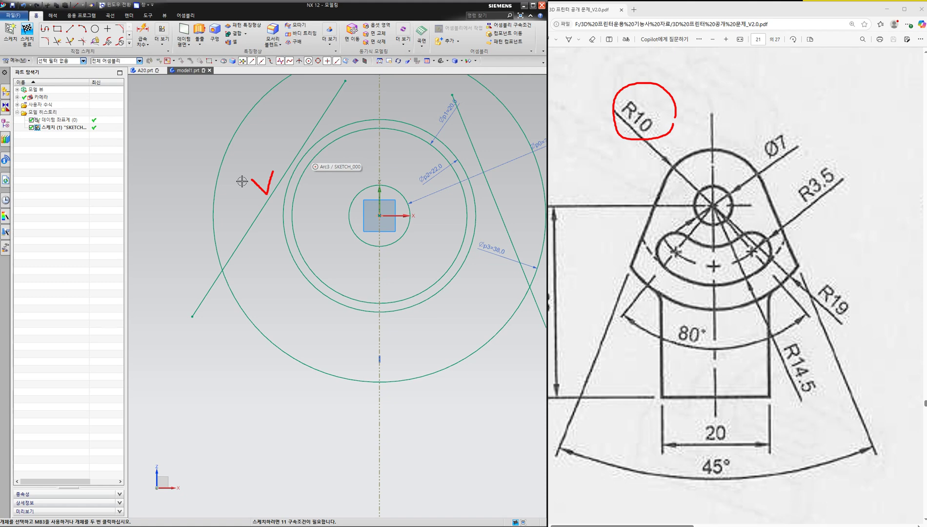
{"action": "key", "text": "c"}
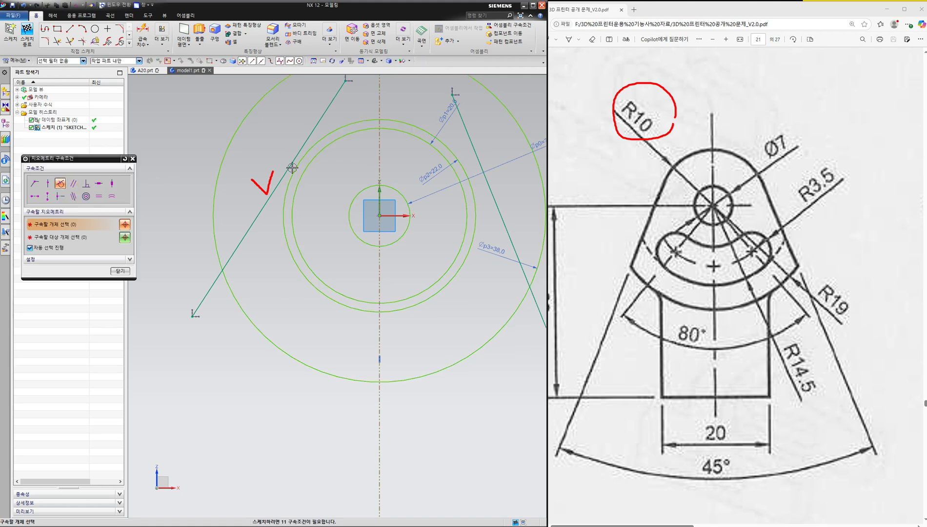
{"action": "left_click", "coordinate": [299, 150]}
{"action": "left_click", "coordinate": [324, 150]}
{"action": "left_click", "coordinate": [478, 153]}
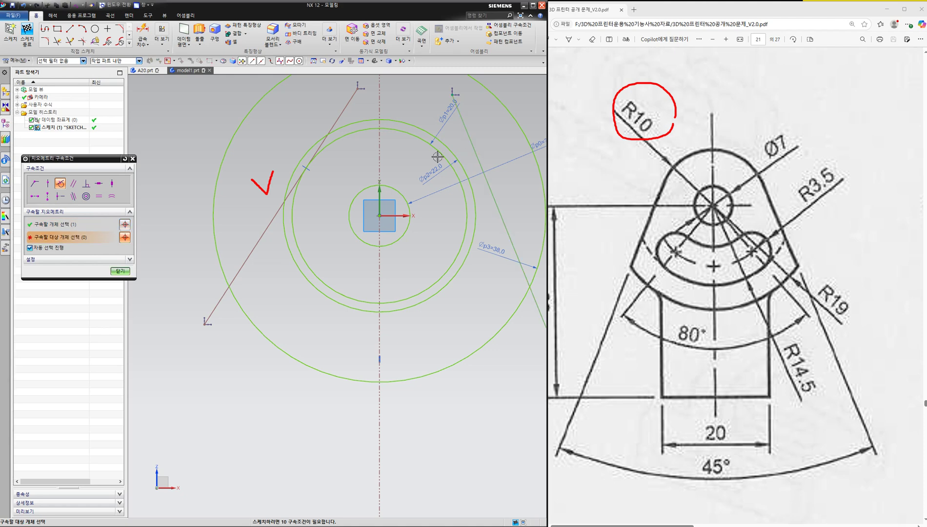
{"action": "left_click", "coordinate": [434, 155]}
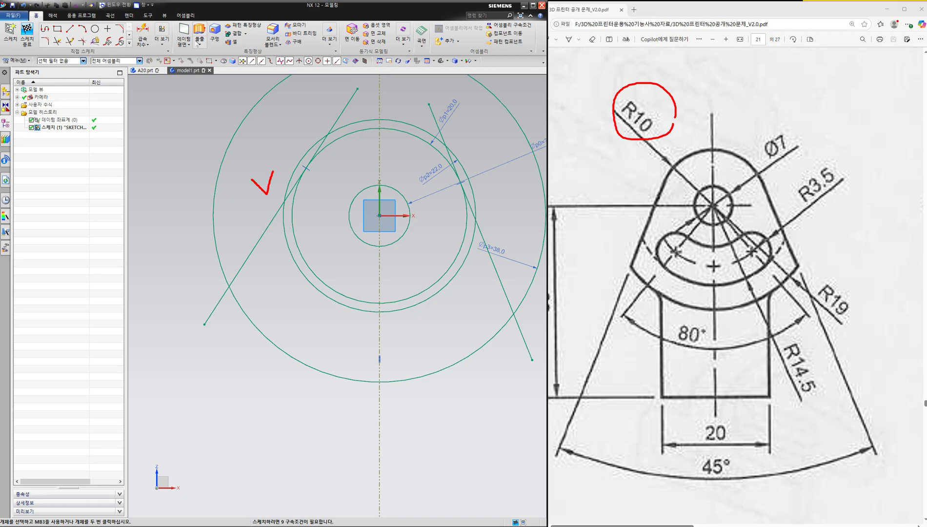
Dimension the angle between the left slanted line and the vertical reference line as 22.5°
{"action": "key", "text": "d"}
{"action": "left_click", "coordinate": [250, 250]}
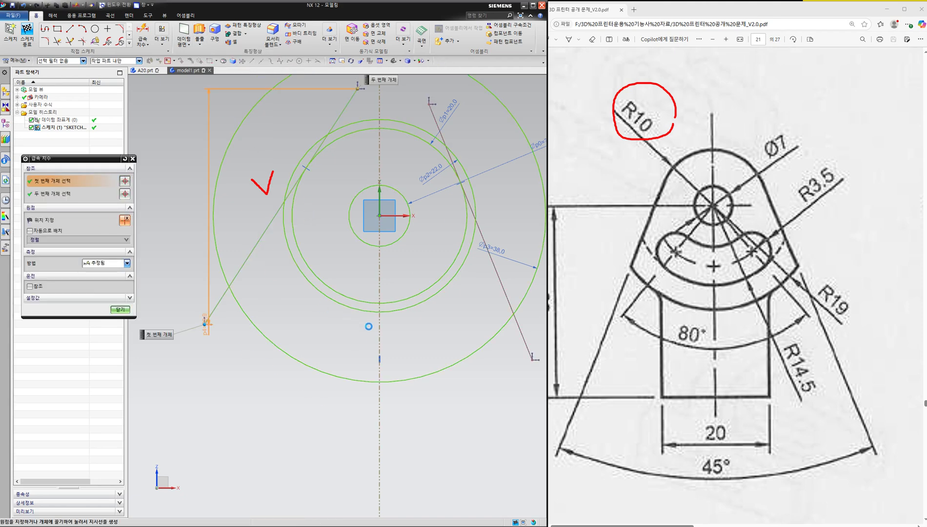
{"action": "left_click", "coordinate": [380, 335]}
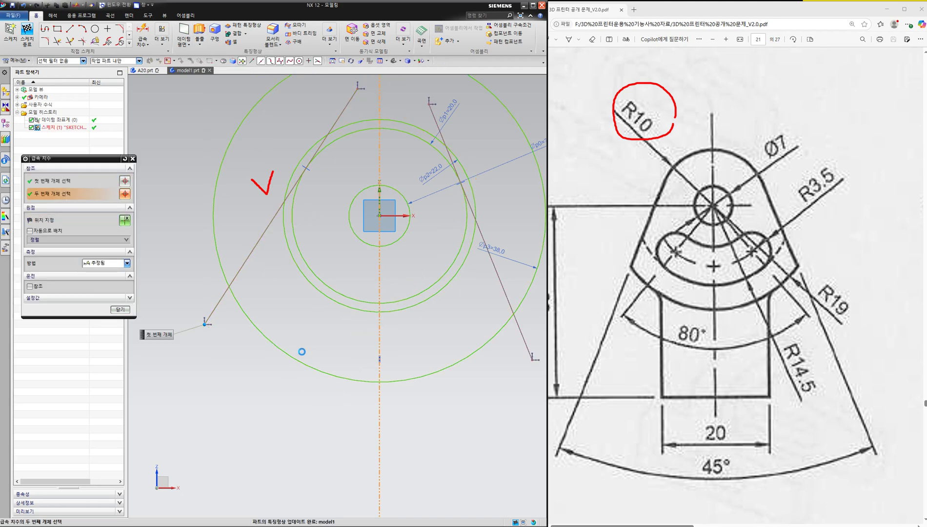
{"action": "left_click", "coordinate": [269, 392]}
{"action": "type", "text": "22."}
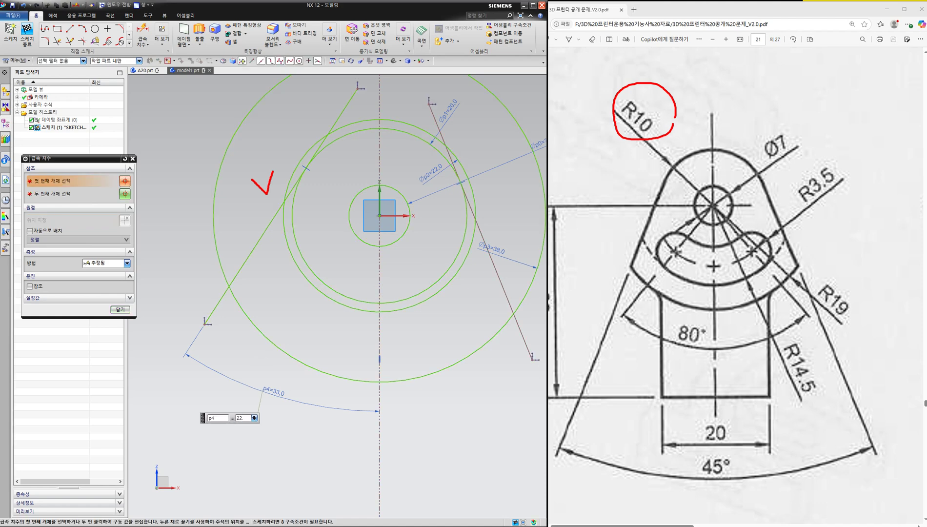
{"action": "type", "text": "5"}
{"action": "key", "text": "Return"}
{"action": "key", "text": "Escape"}
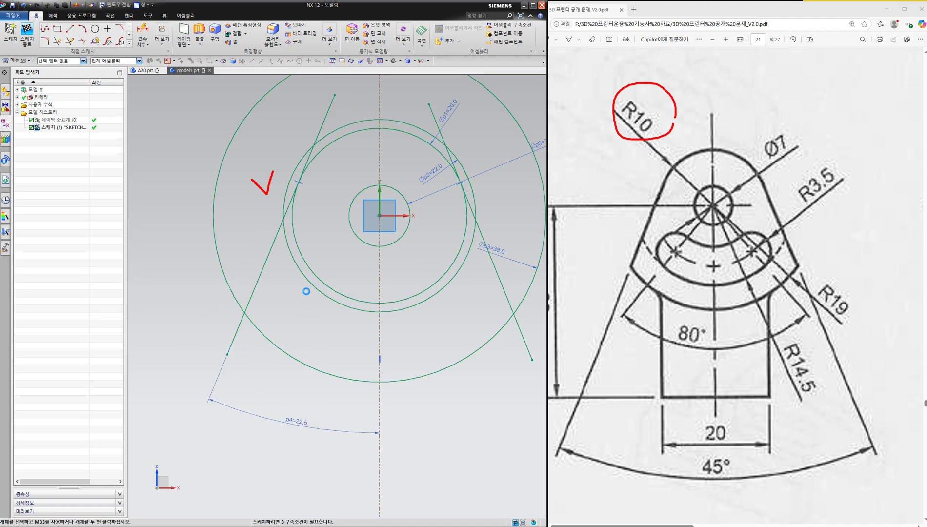
Dimension the angle between the two slanted lines as 45°, placing it below the half-angle dimension
{"action": "key", "text": "d"}
{"action": "left_click", "coordinate": [260, 276]}
{"action": "left_click", "coordinate": [497, 277]}
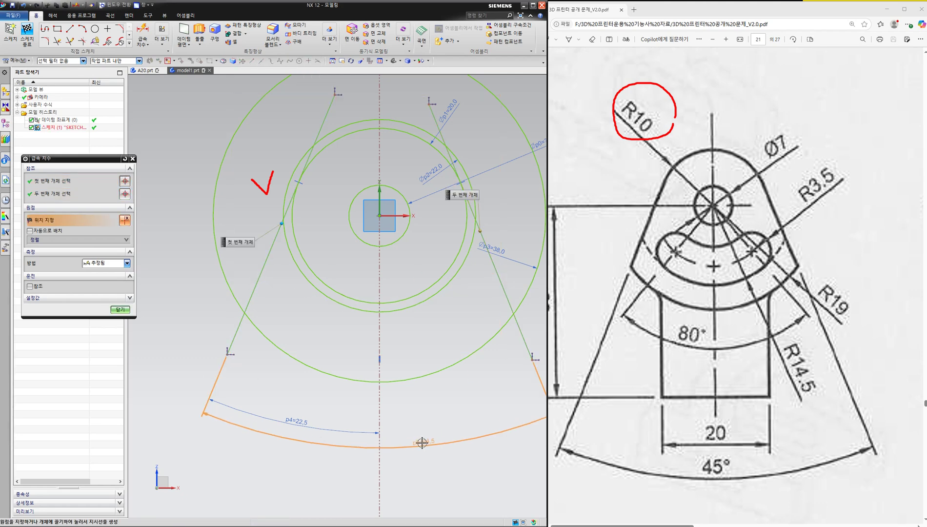
{"action": "left_click", "coordinate": [366, 461]}
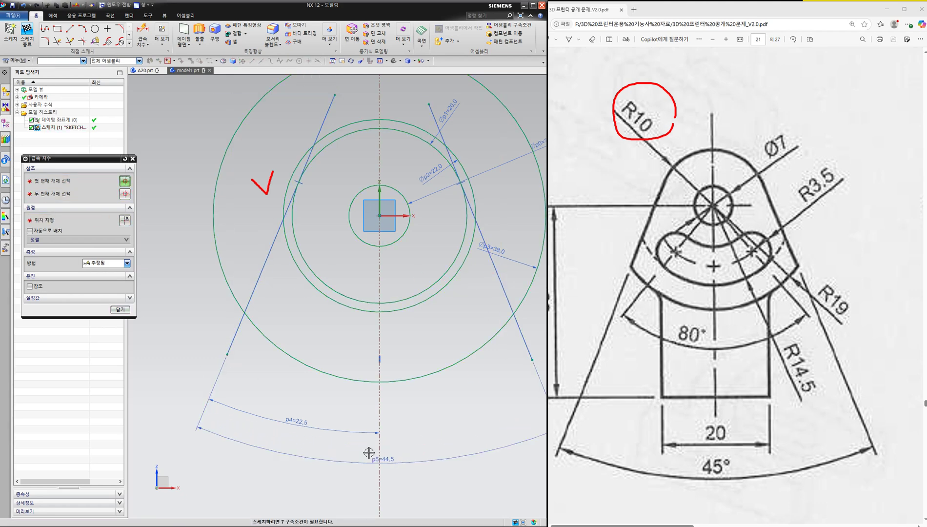
{"action": "type", "text": "45"}
{"action": "key", "text": "Return"}
{"action": "key", "text": "Escape"}
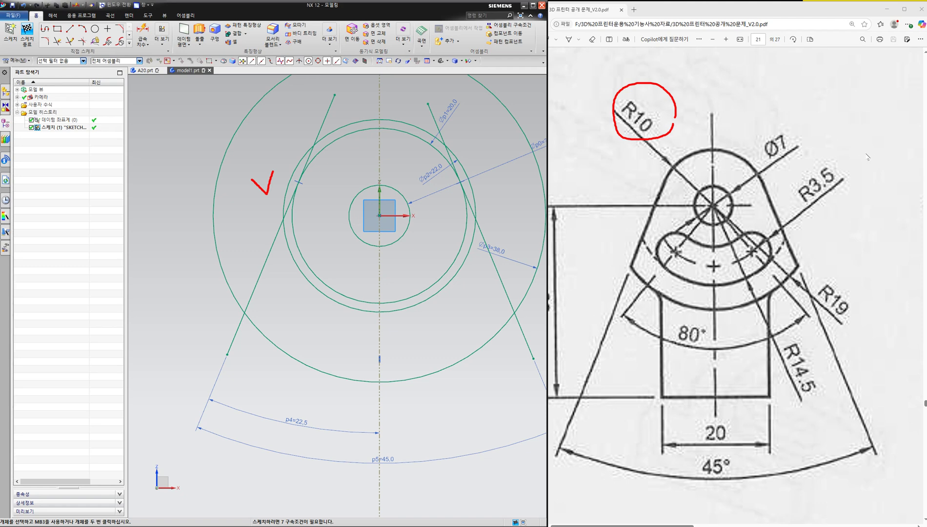
Trim the 38 mm circle down to its lower arc between the slanted lines and cut off the line ends below it
{"action": "key", "text": "t"}
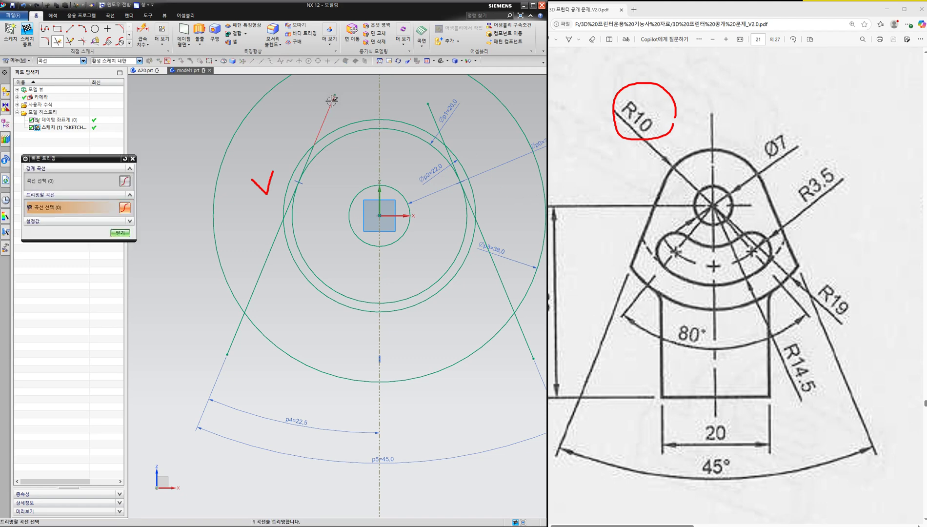
{"action": "left_click", "coordinate": [250, 116]}
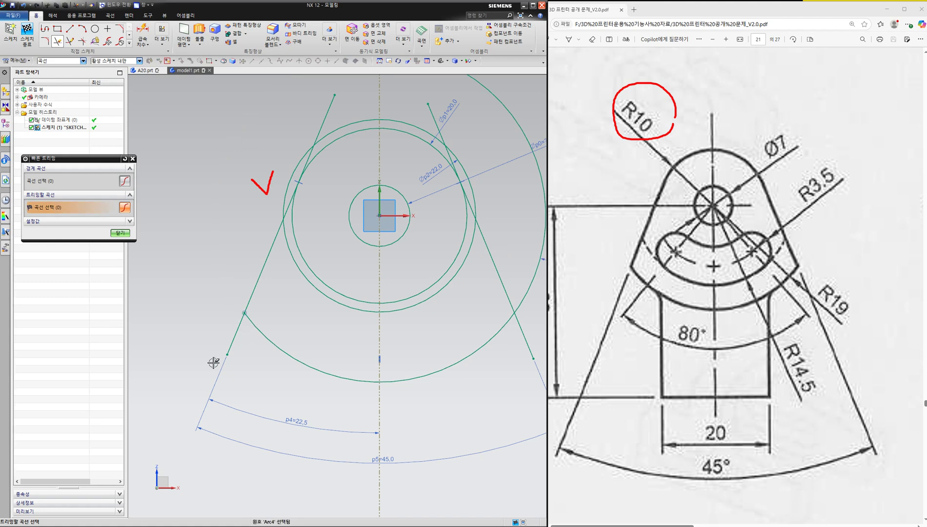
{"action": "left_click", "coordinate": [235, 344]}
{"action": "left_click", "coordinate": [522, 339]}
Trim the upper ends of both slanted lines back to their tangent points on the 20 mm circle
{"action": "scroll", "coordinate": [423, 122], "scroll_direction": "up", "scroll_amount": 4}
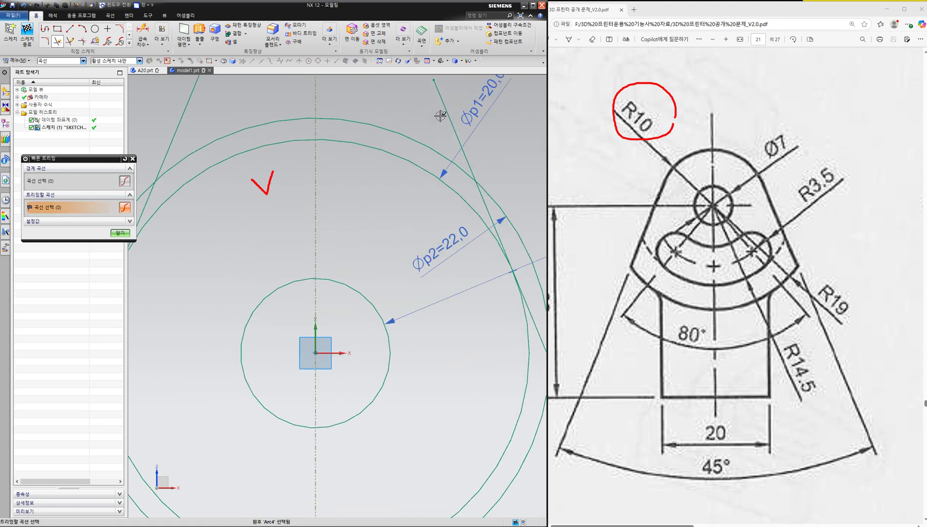
{"action": "left_click", "coordinate": [482, 203]}
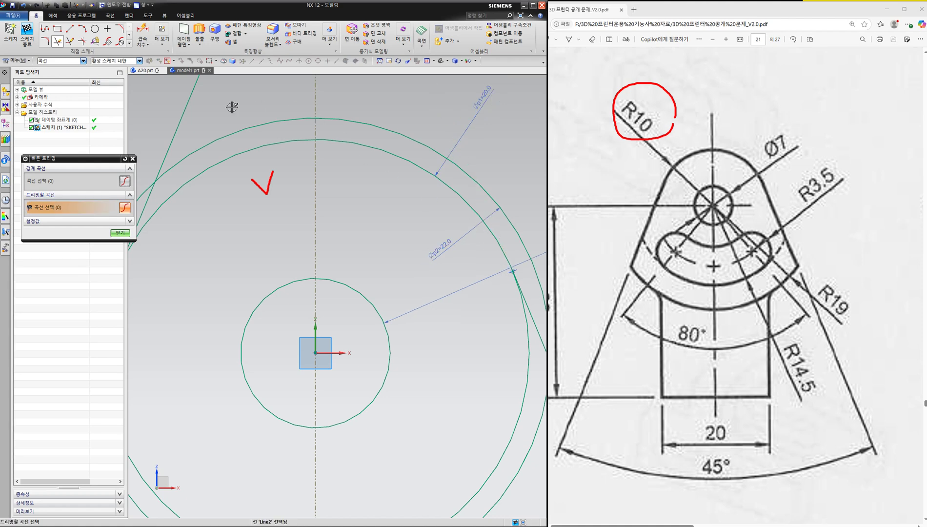
{"action": "left_click", "coordinate": [191, 108]}
{"action": "scroll", "coordinate": [192, 164], "scroll_direction": "down", "scroll_amount": 3}
{"action": "middle_click_drag", "start_coordinate": [196, 190], "coordinate": [320, 176], "text": "shift"}
{"action": "scroll", "coordinate": [319, 176], "scroll_direction": "up", "scroll_amount": 3}
{"action": "left_click", "coordinate": [273, 184]}
{"action": "scroll", "coordinate": [277, 235], "scroll_direction": "down", "scroll_amount": 3}
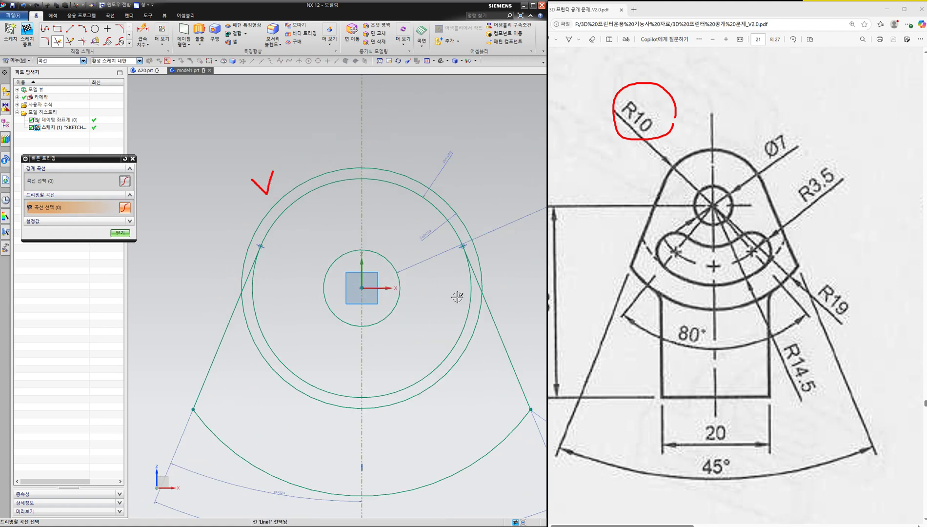
Trim away the lower part of the 20 mm circle between the two slanted lines
{"action": "left_click", "coordinate": [459, 338]}
{"action": "left_click", "coordinate": [317, 385]}
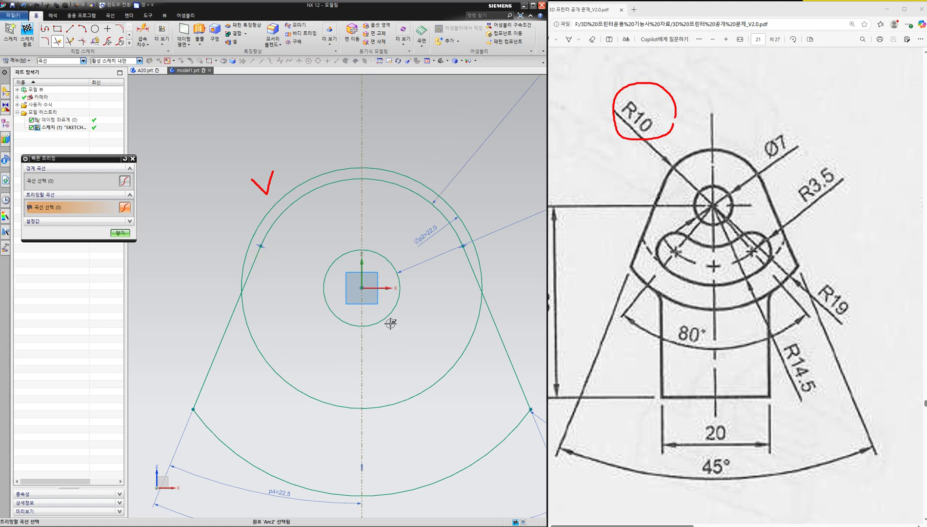
{"action": "key", "text": "Escape"}
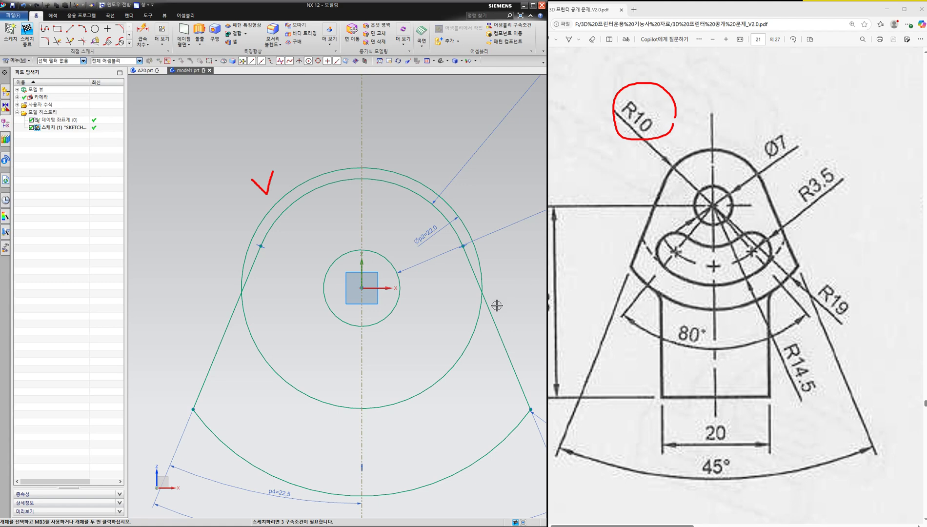
Sketch two lines from the origin, one sloping down to the left and one down to the right, ending above the large arc
{"action": "middle_click_drag", "start_coordinate": [495, 301], "coordinate": [501, 230], "text": "shift"}
{"action": "key", "text": "l"}
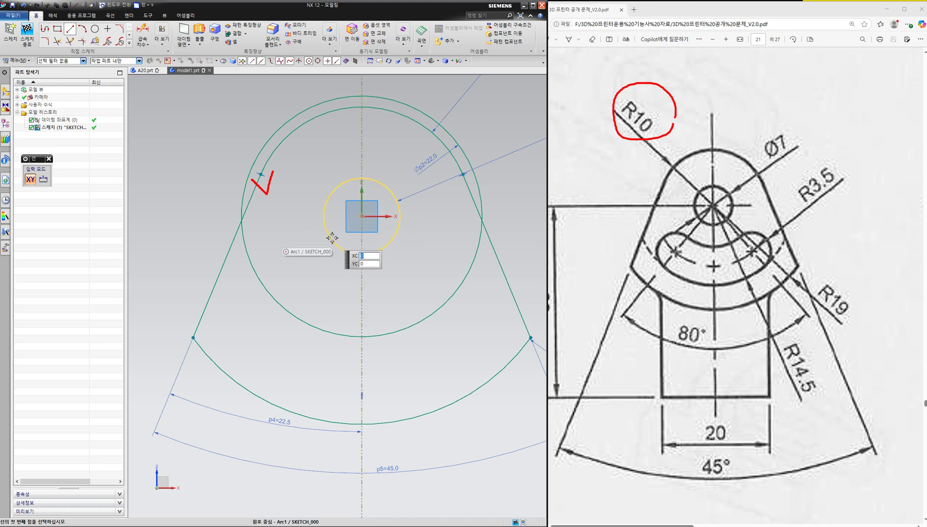
{"action": "left_click", "coordinate": [362, 216]}
{"action": "left_click", "coordinate": [232, 329]}
{"action": "left_click", "coordinate": [361, 216]}
{"action": "left_click", "coordinate": [485, 324]}
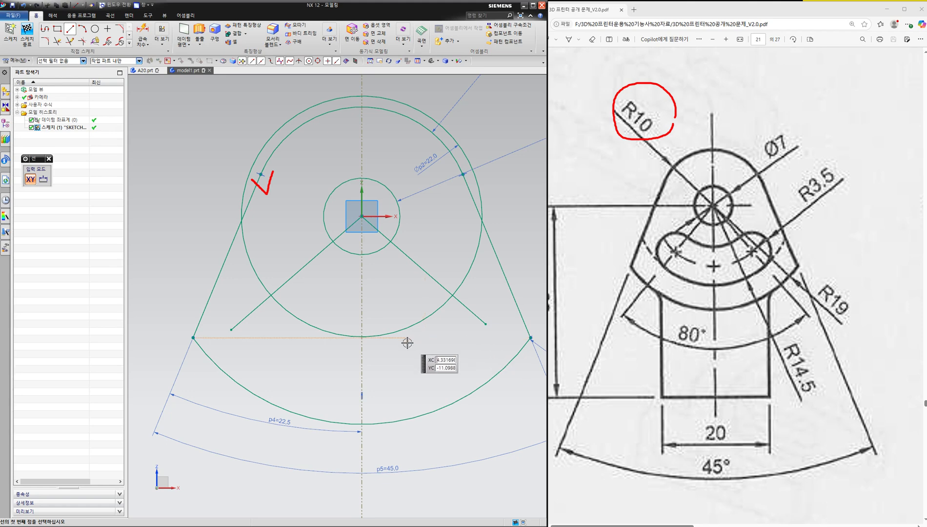
Dimension the angle between the left line from the origin and the vertical reference line as 40°
{"action": "key", "text": "d"}
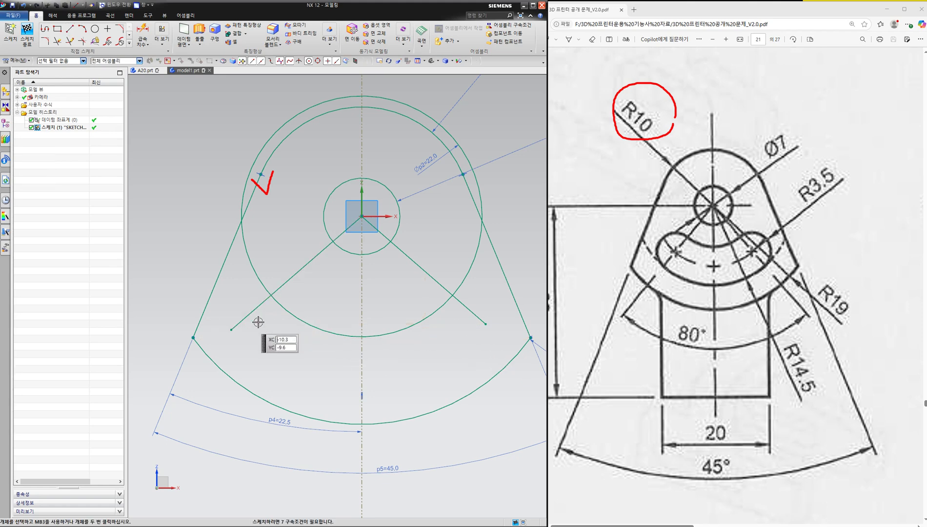
{"action": "left_click", "coordinate": [251, 312]}
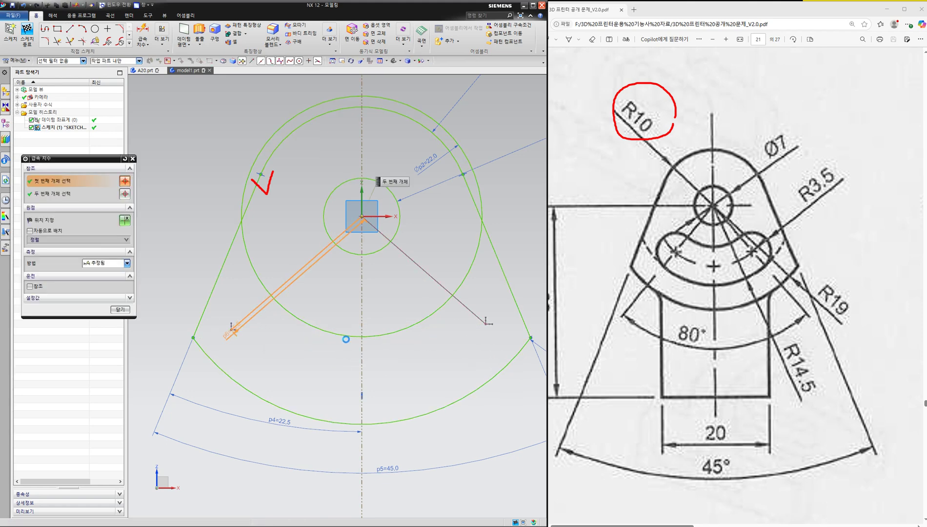
{"action": "left_click", "coordinate": [363, 350]}
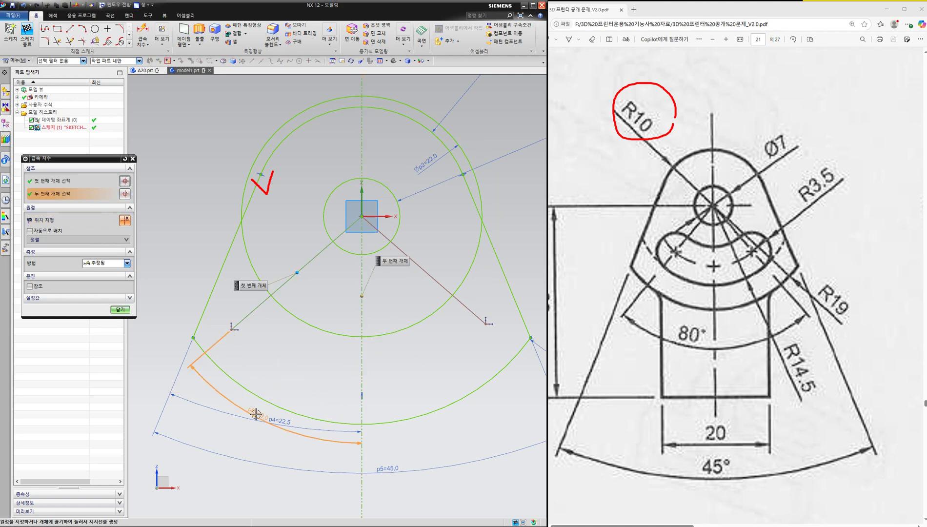
{"action": "left_click", "coordinate": [246, 429]}
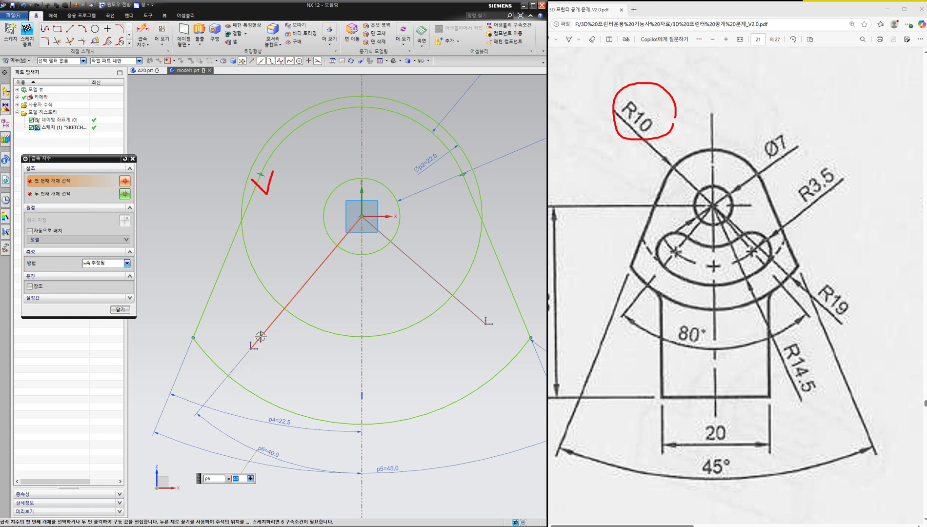
Dimension the angle between the two lines from the origin as 80°
{"action": "left_click", "coordinate": [258, 336]}
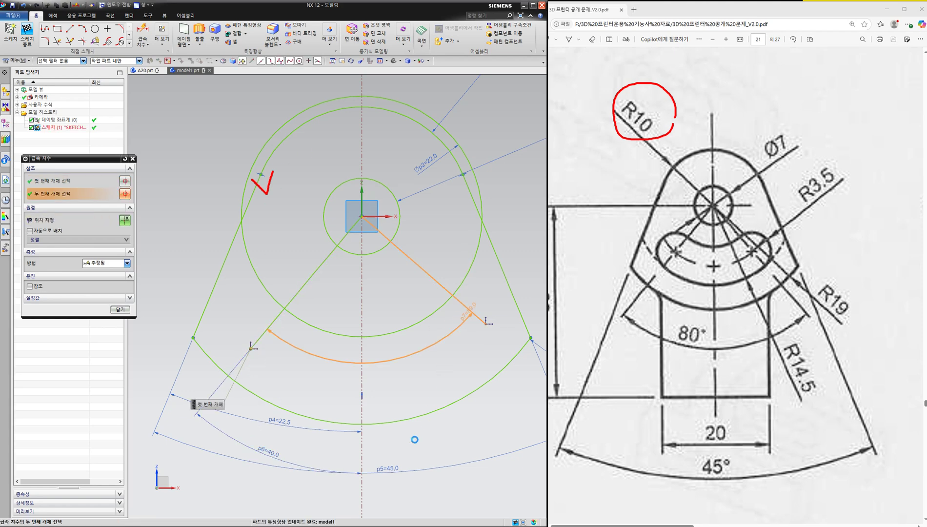
{"action": "left_click", "coordinate": [348, 454]}
{"action": "type", "text": "80"}
{"action": "key", "text": "Return"}
{"action": "key", "text": "Escape"}
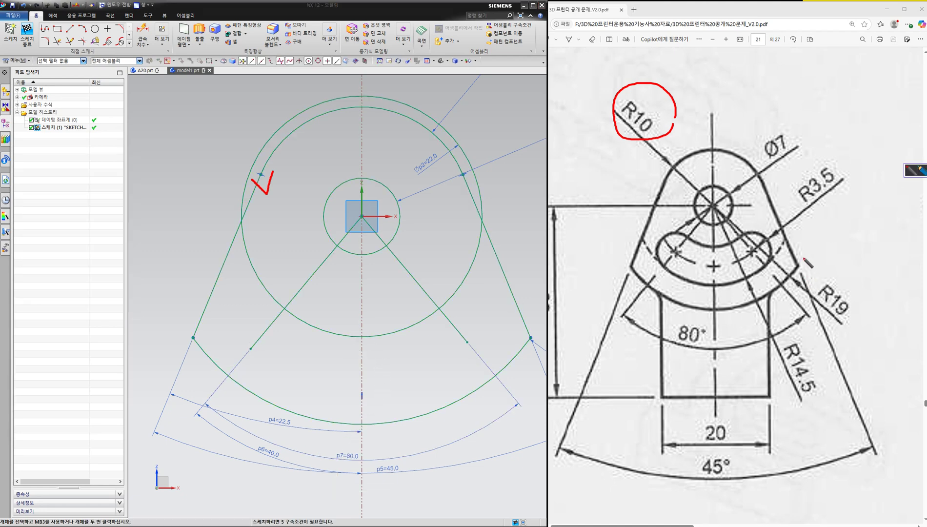
Draw a small circle for the R3.5 slot end, centred where the left 40° line crosses the 22 mm circle
{"action": "left_click_drag", "start_coordinate": [837, 200], "coordinate": [795, 200]}
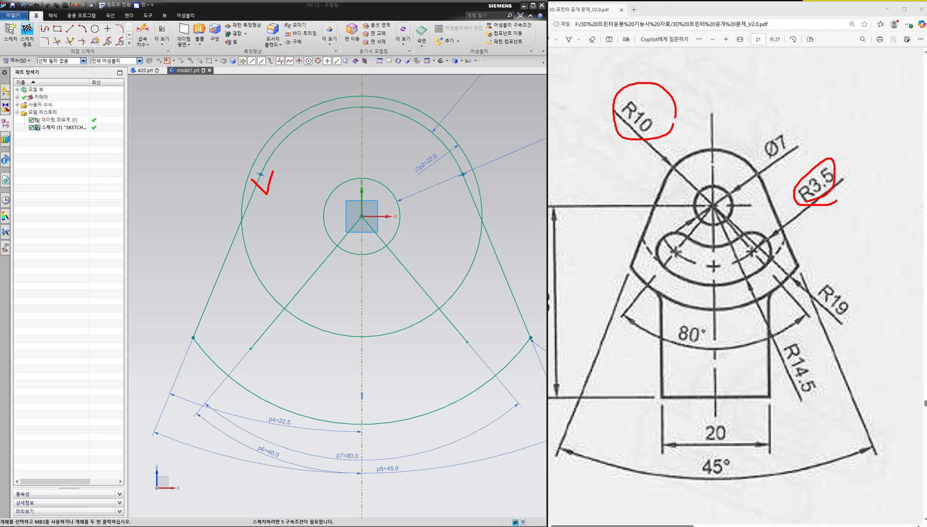
{"action": "left_click", "coordinate": [95, 28]}
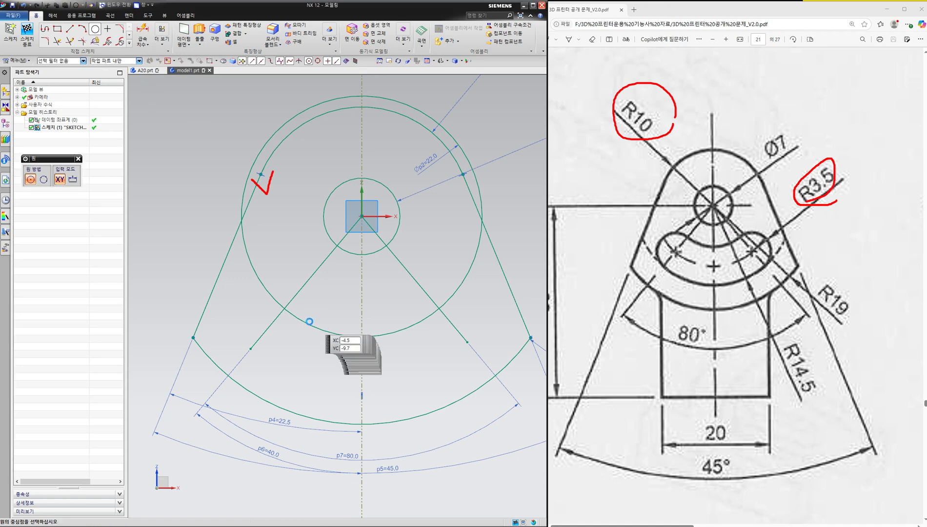
{"action": "scroll", "coordinate": [282, 306], "scroll_direction": "up", "scroll_amount": 5}
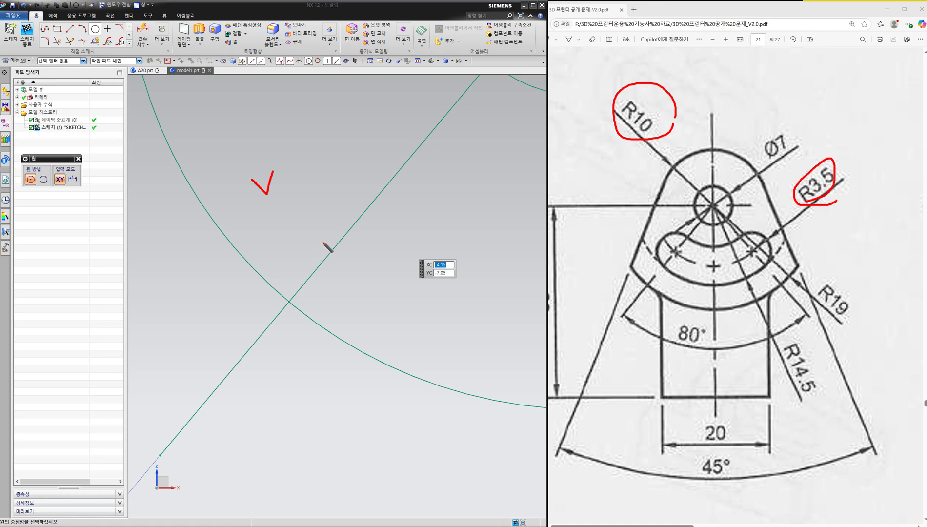
{"action": "left_click_drag", "start_coordinate": [259, 278], "coordinate": [373, 362]}
{"action": "left_click_drag", "start_coordinate": [293, 303], "coordinate": [299, 301]}
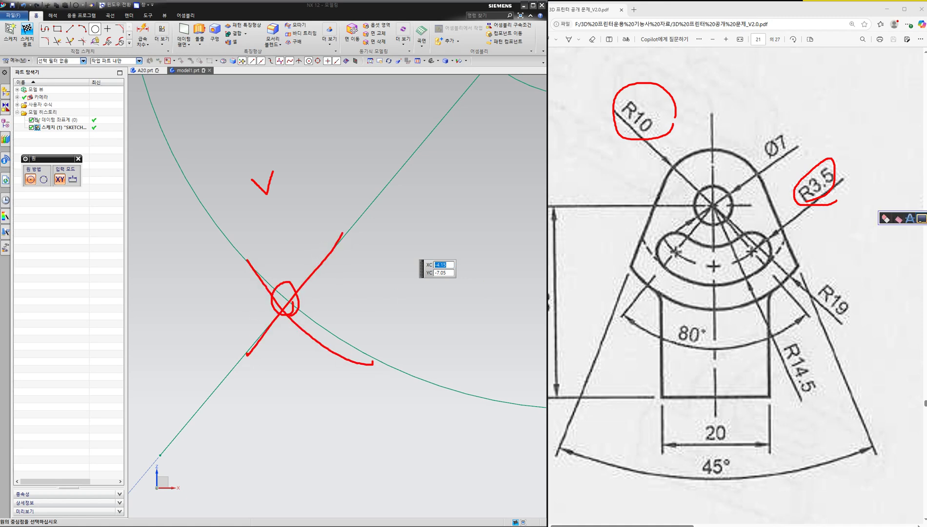
{"action": "key", "text": "Escape"}
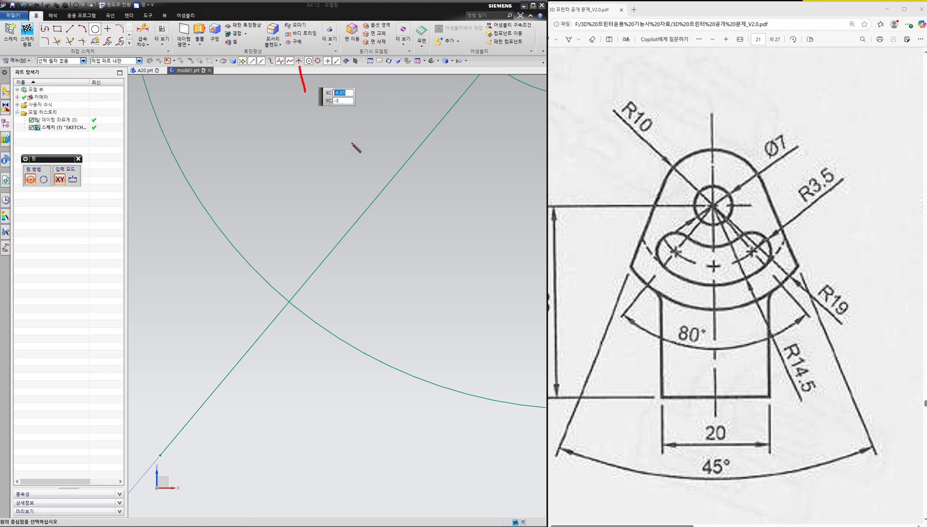
{"action": "left_click", "coordinate": [918, 218]}
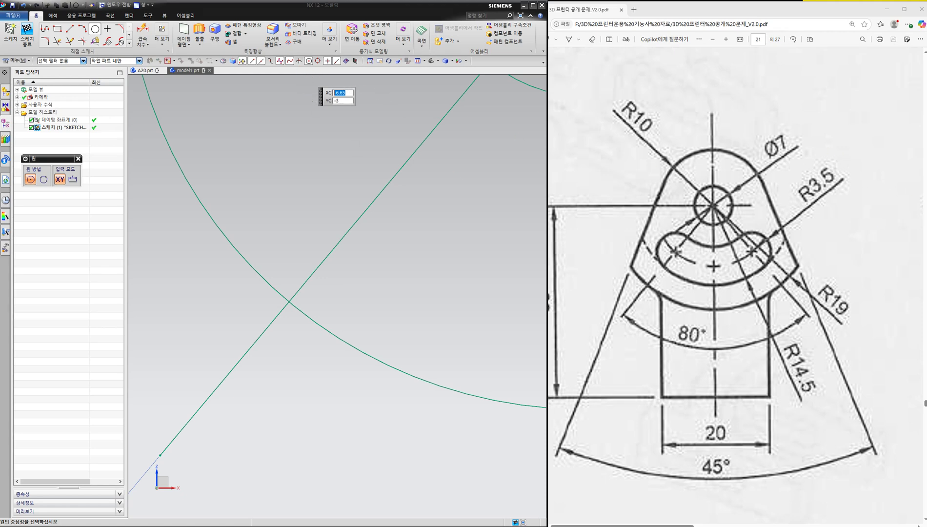
{"action": "left_click", "coordinate": [289, 303]}
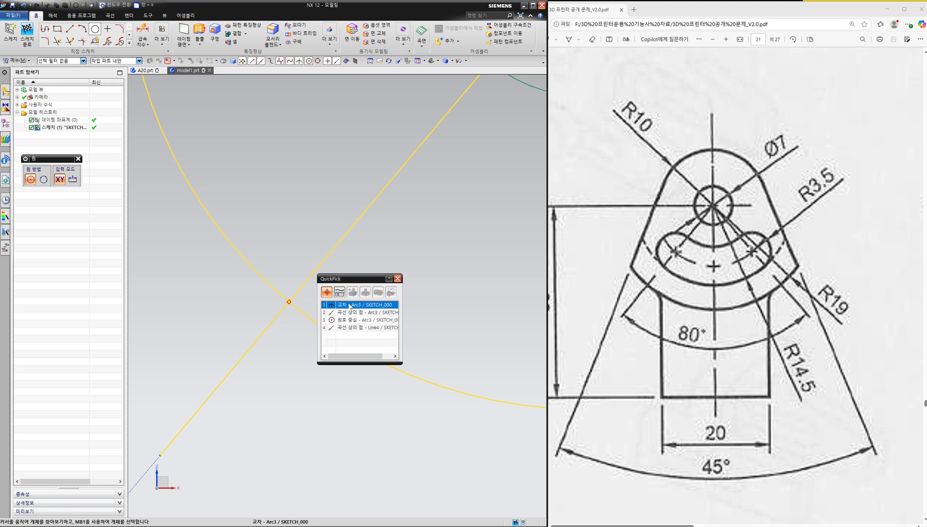
{"action": "left_click", "coordinate": [350, 305]}
{"action": "left_click", "coordinate": [393, 275]}
{"action": "scroll", "coordinate": [417, 283], "scroll_direction": "down", "scroll_amount": 3}
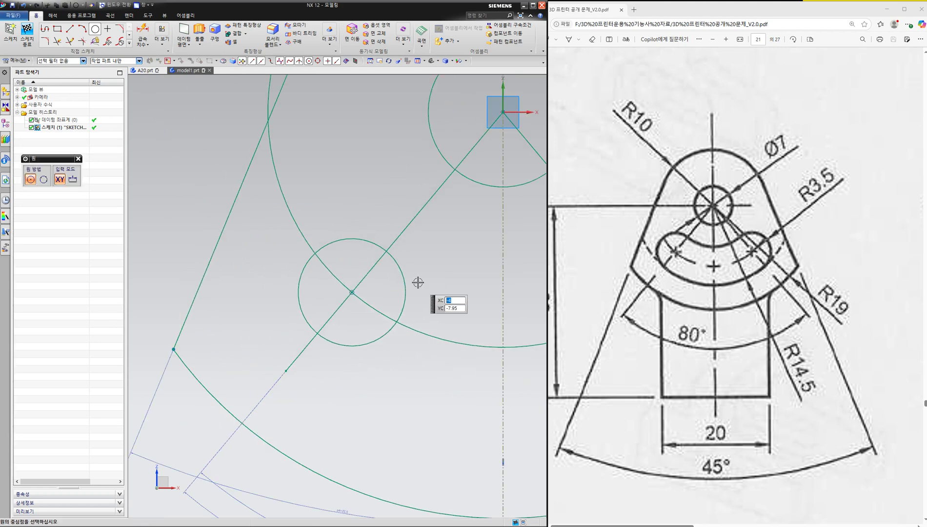
Draw a second circle about 5.4 mm in diameter, centred where the right line from the origin crosses the 22 mm circle
{"action": "scroll", "coordinate": [417, 282], "scroll_direction": "down", "scroll_amount": 2}
{"action": "middle_click_drag", "start_coordinate": [420, 281], "coordinate": [258, 269], "text": "shift"}
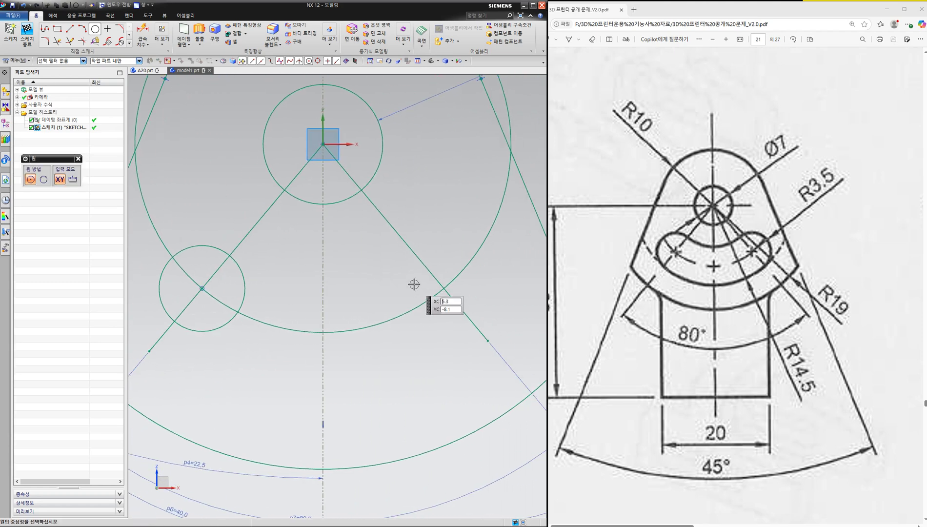
{"action": "left_click", "coordinate": [443, 288]}
{"action": "left_click", "coordinate": [445, 243]}
{"action": "key", "text": "Escape"}
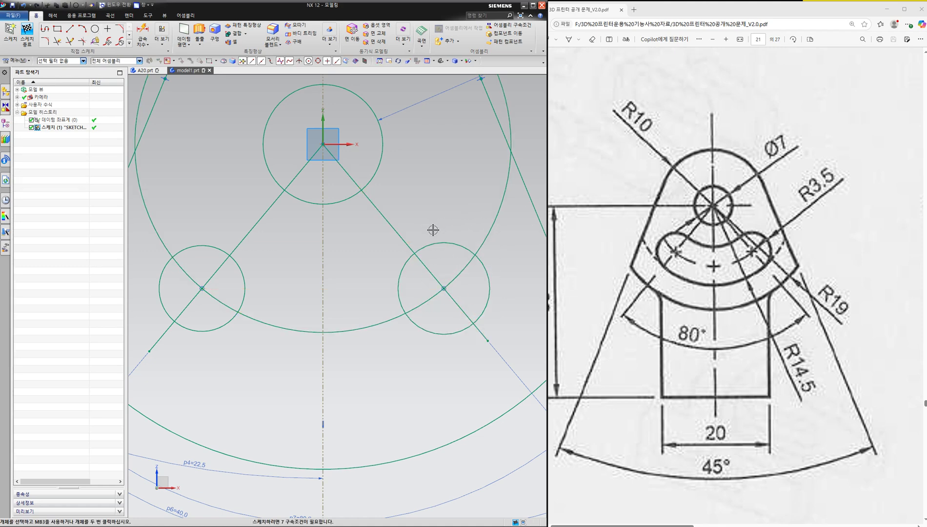
Dimension the diameter of the right small circle as 7 mm
{"action": "key", "text": "d"}
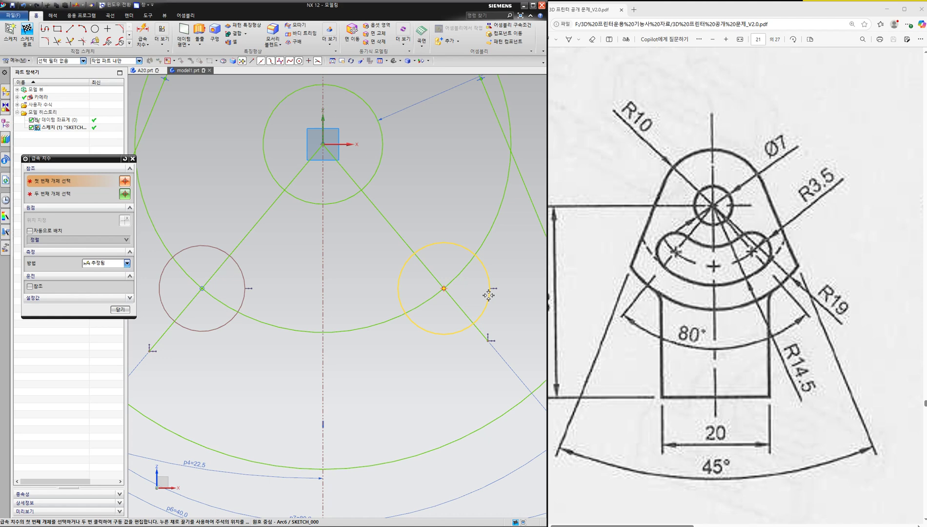
{"action": "left_click", "coordinate": [489, 292]}
{"action": "left_click", "coordinate": [518, 295]}
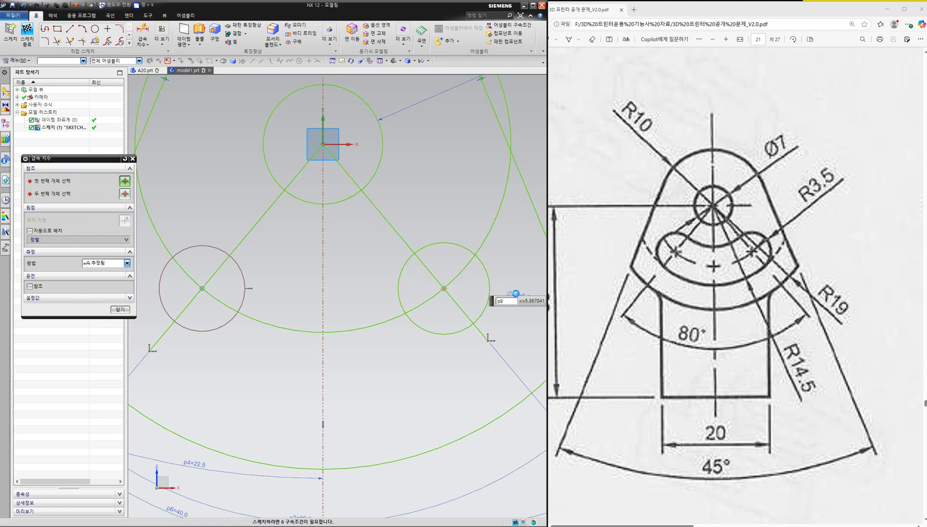
{"action": "key", "text": "Escape"}
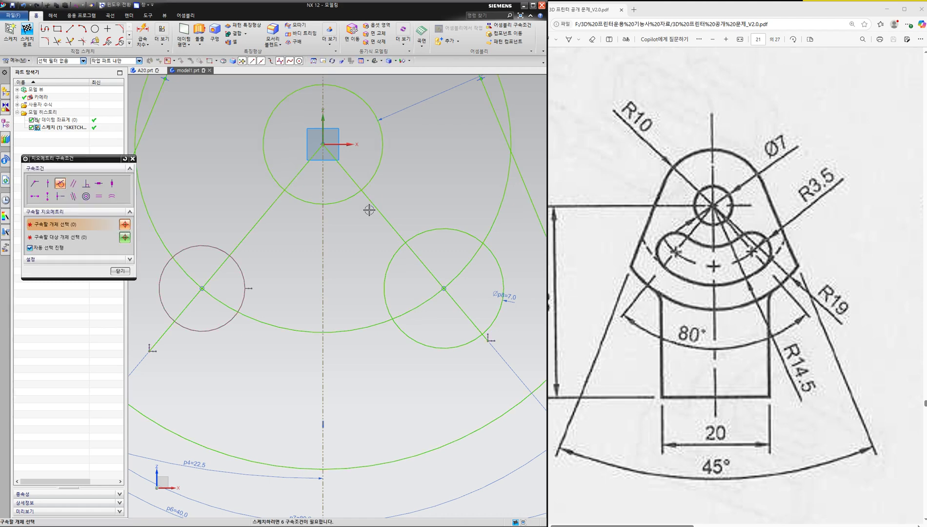
Apply an equal radius constraint between the right and left small circles
{"action": "left_click", "coordinate": [112, 196]}
{"action": "left_click", "coordinate": [428, 237]}
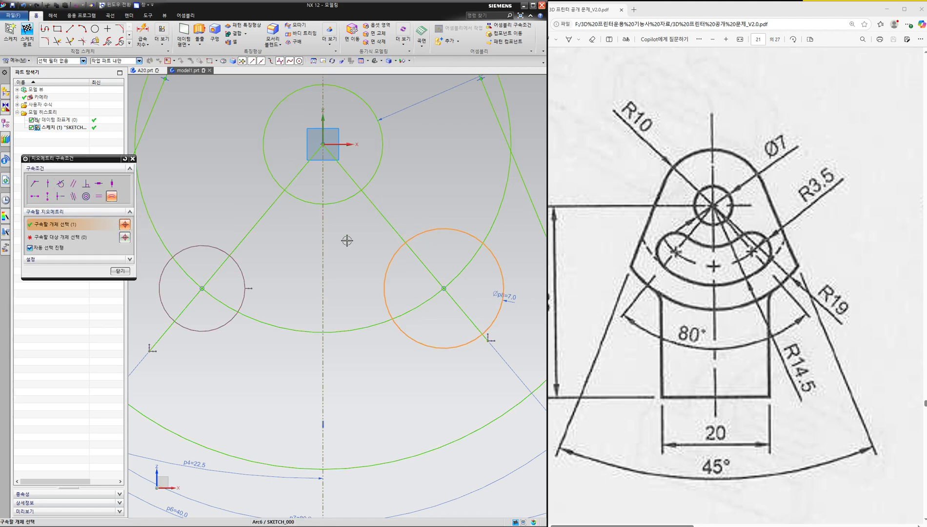
{"action": "left_click", "coordinate": [241, 271]}
{"action": "key", "text": "Escape"}
{"action": "scroll", "coordinate": [323, 270], "scroll_direction": "down", "scroll_amount": 1}
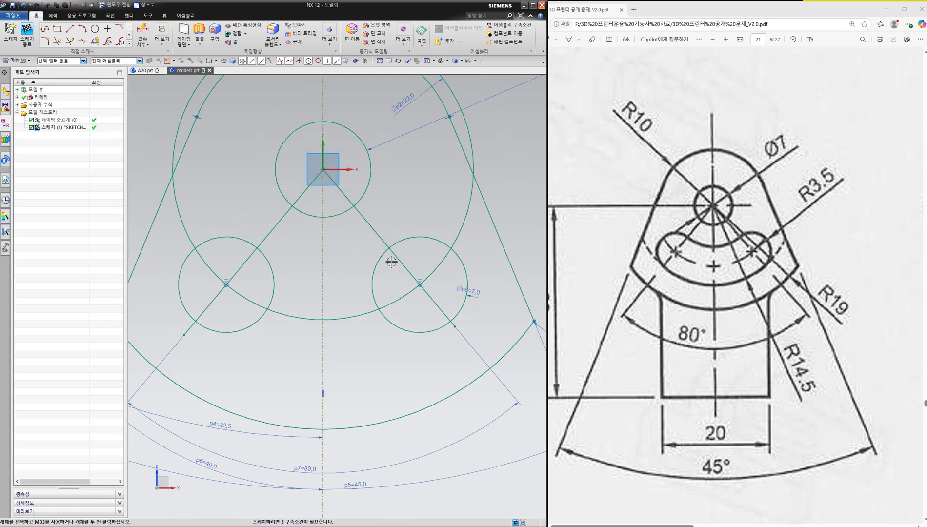
Draw two more circles centred on the origin, one inside the 22 mm circle and one between it and the large arc
{"action": "key", "text": "o"}
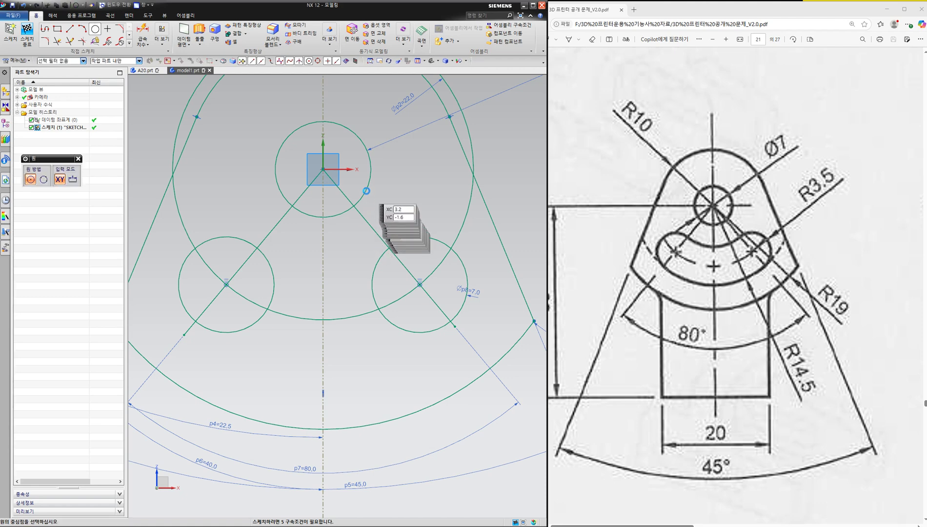
{"action": "left_click", "coordinate": [321, 169]}
{"action": "left_click", "coordinate": [429, 205]}
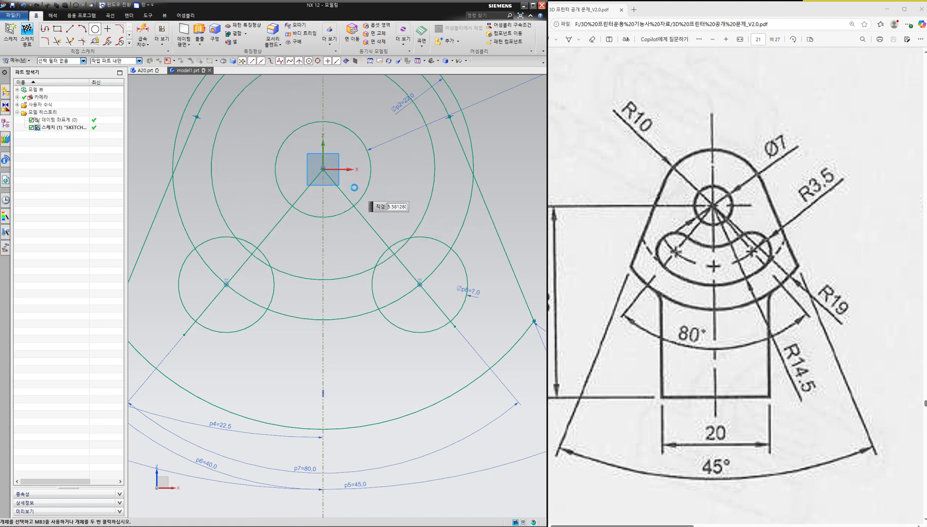
{"action": "left_click", "coordinate": [322, 170]}
{"action": "key", "text": "Escape"}
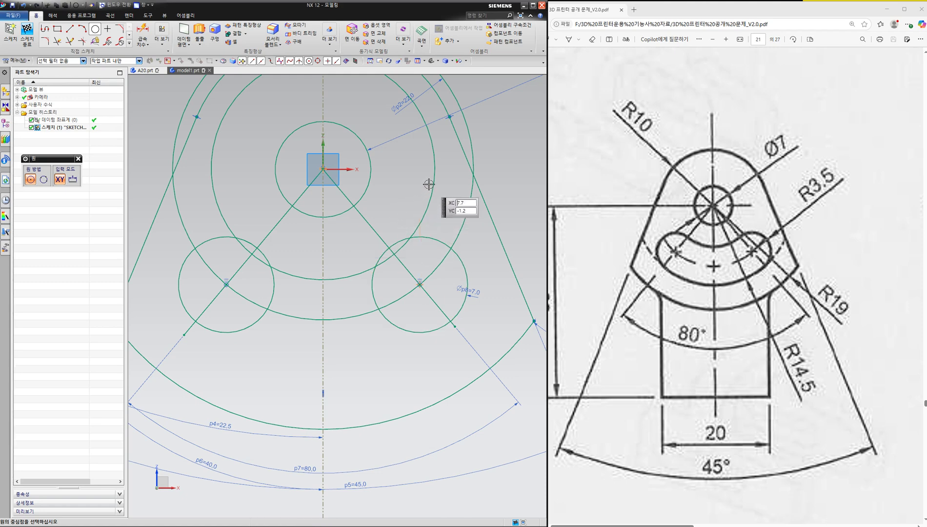
{"action": "left_click", "coordinate": [370, 165]}
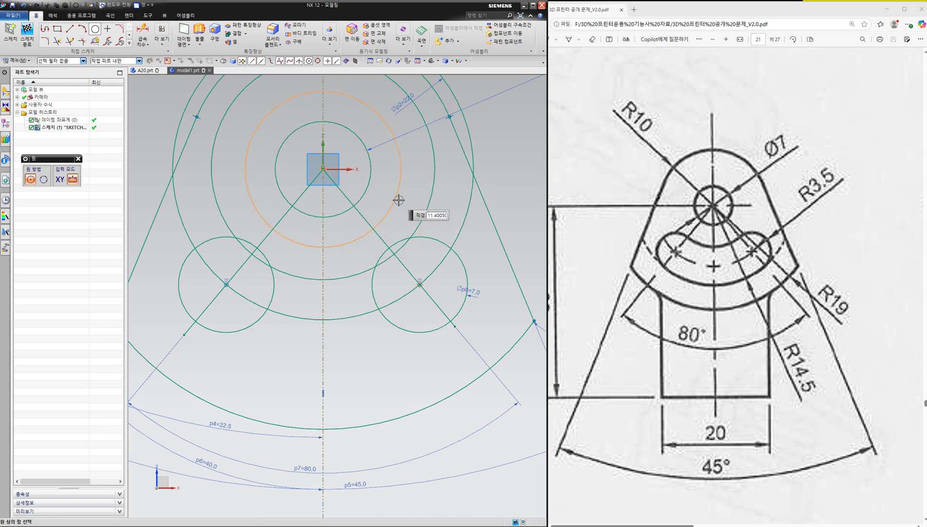
{"action": "key", "text": "Escape"}
{"action": "key", "text": "Escape"}
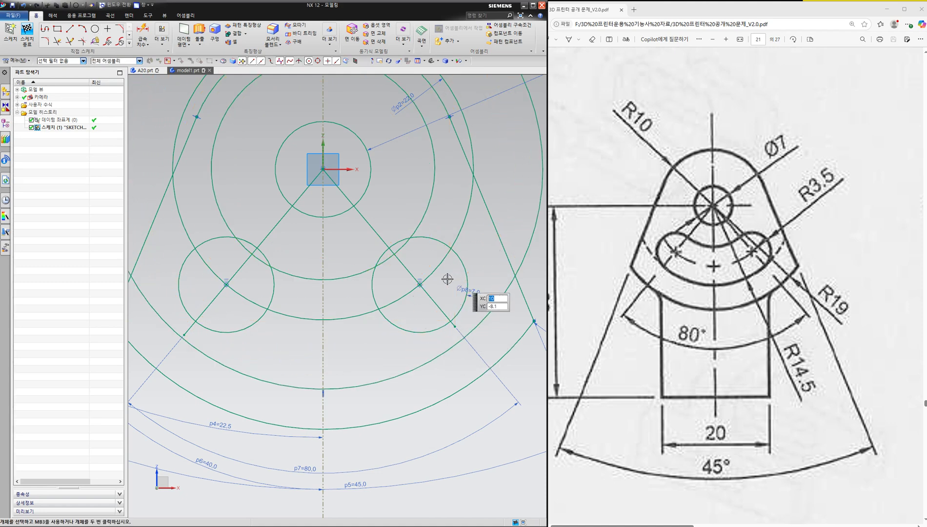
Apply a tangent constraint between the inner origin-centred slot circle and the left small circle
{"action": "key", "text": "c"}
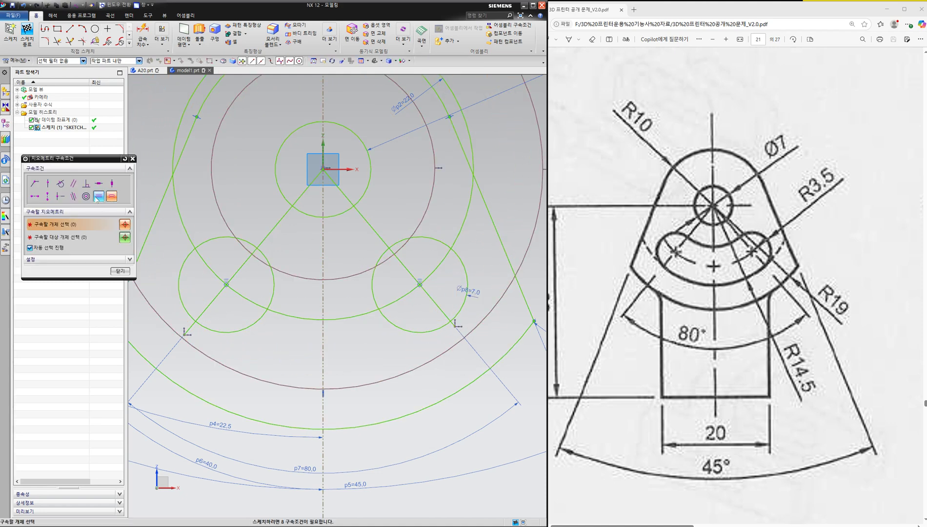
{"action": "left_click", "coordinate": [64, 185]}
{"action": "left_click", "coordinate": [285, 271]}
{"action": "left_click", "coordinate": [271, 271]}
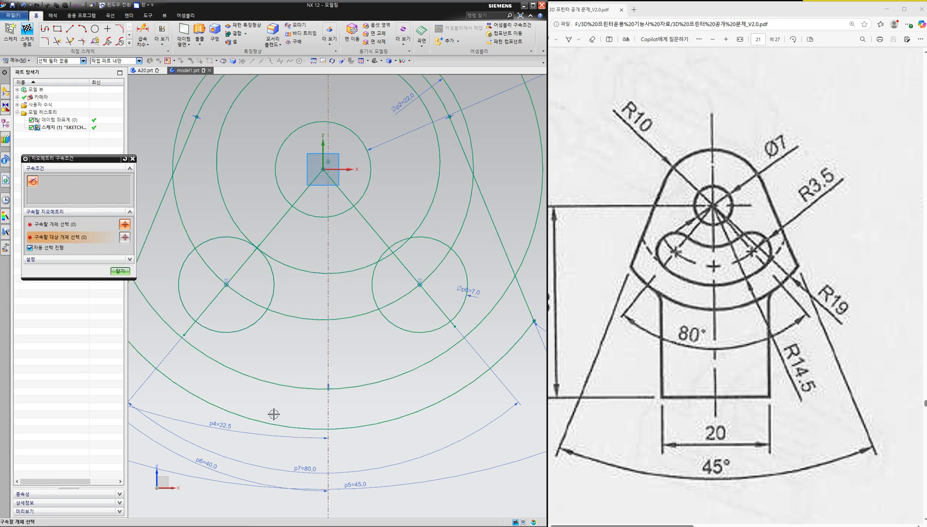
{"action": "left_click", "coordinate": [262, 376]}
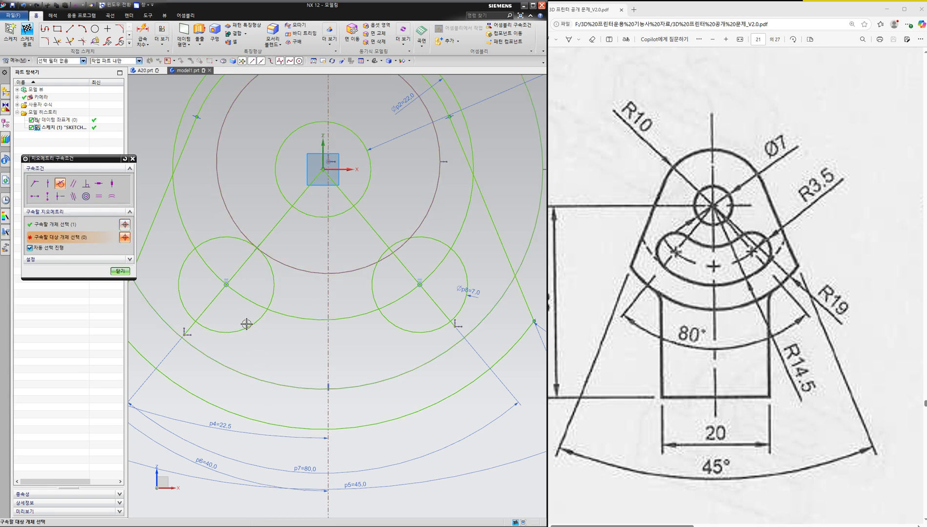
{"action": "key", "text": "Escape"}
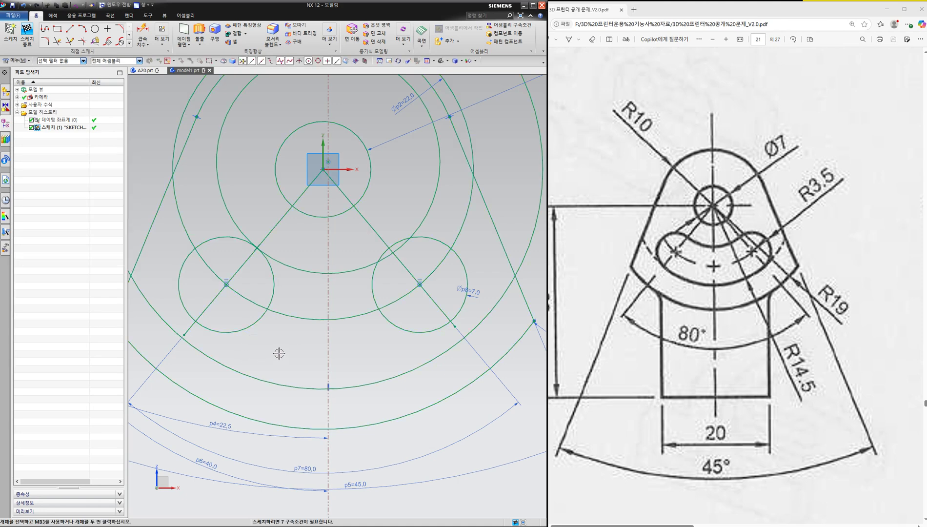
Apply a tangent constraint between the outer slot circle and the underside of the left small circle
{"action": "key", "text": "c"}
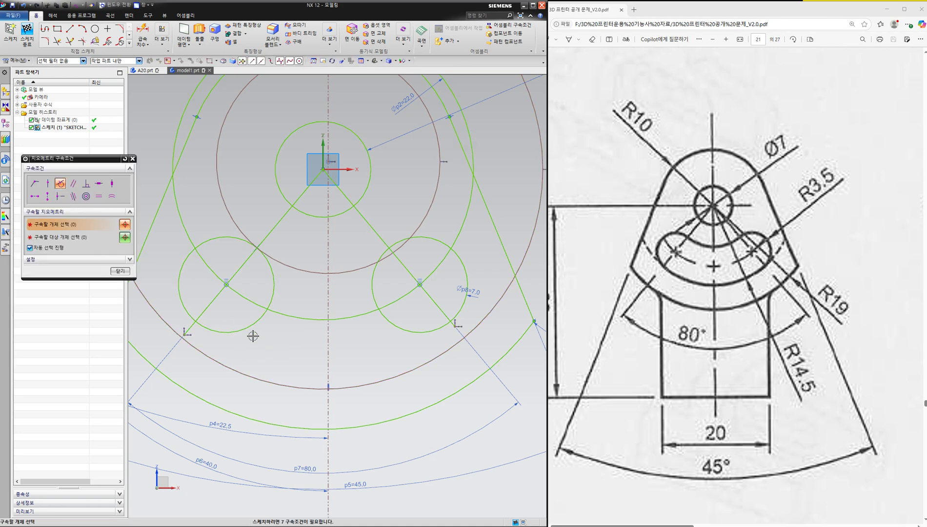
{"action": "left_click", "coordinate": [222, 361]}
{"action": "left_click", "coordinate": [237, 330]}
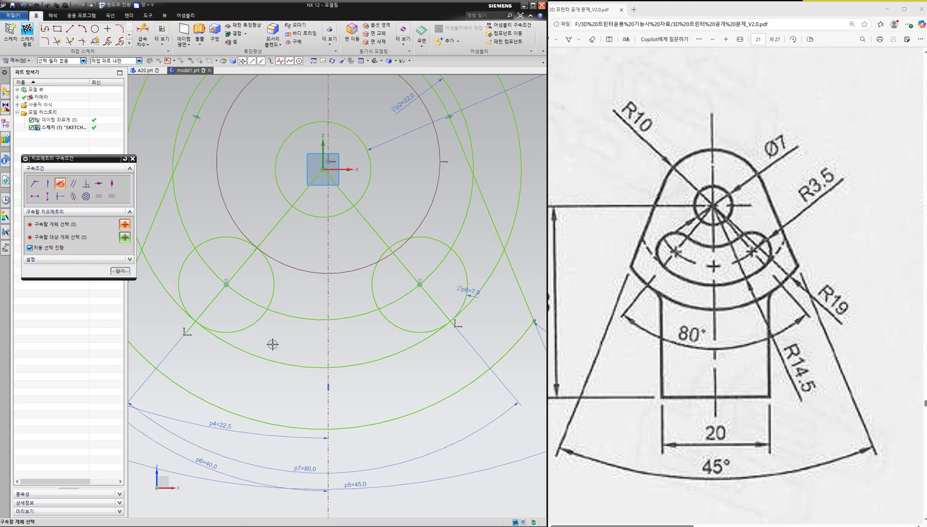
{"action": "key", "text": "Escape"}
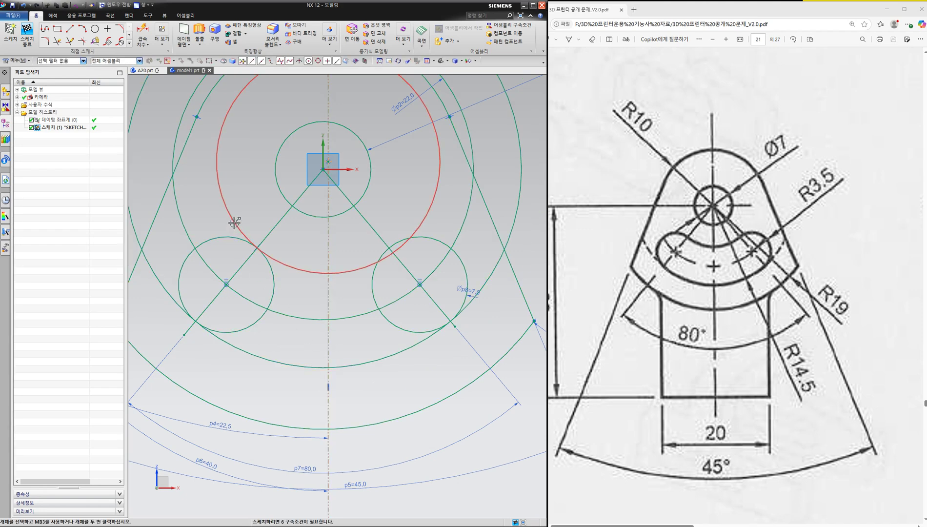
{"action": "left_click", "coordinate": [234, 223]}
{"action": "key", "text": "Escape"}
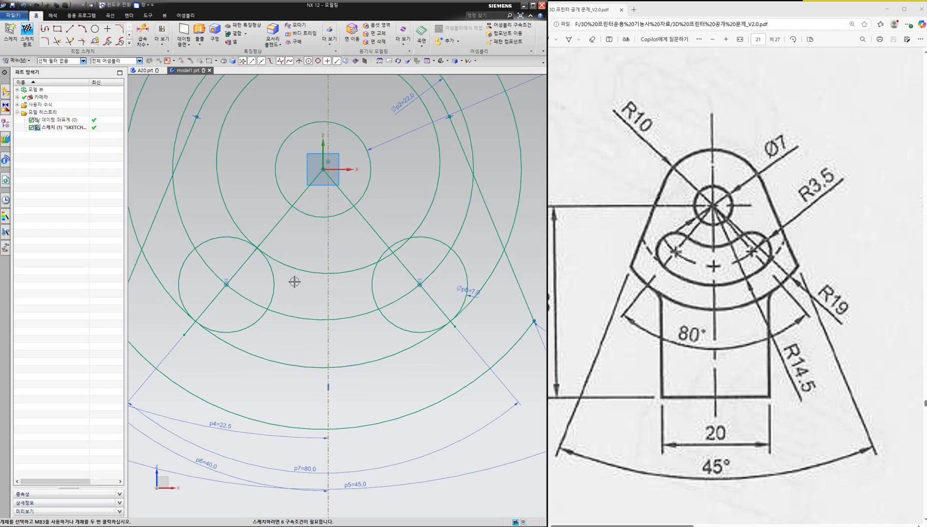
Trim the inner and outer slot circles to the arcs spanning between the two small circles
{"action": "key", "text": "t"}
{"action": "left_click", "coordinate": [230, 219]}
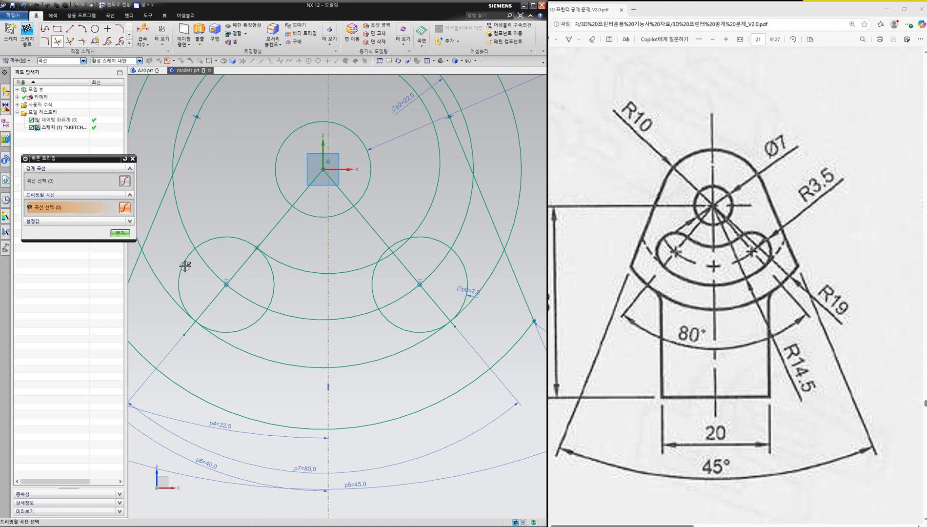
{"action": "left_click", "coordinate": [157, 277]}
{"action": "left_click", "coordinate": [482, 283]}
{"action": "left_click", "coordinate": [510, 216]}
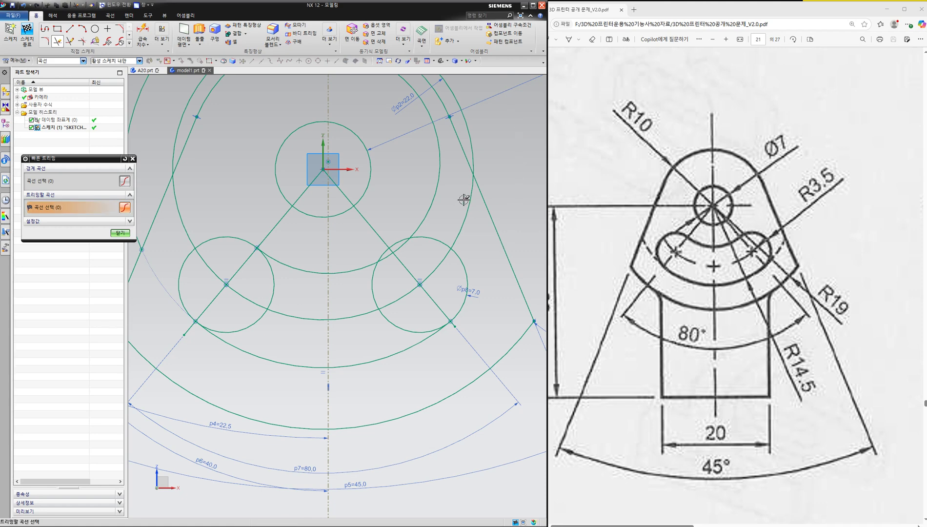
{"action": "left_click", "coordinate": [433, 201]}
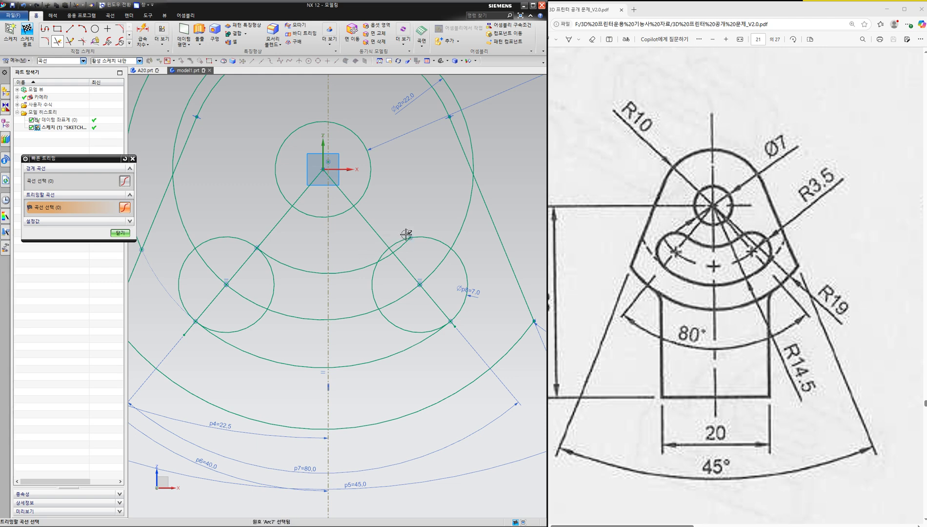
{"action": "key", "text": "Escape"}
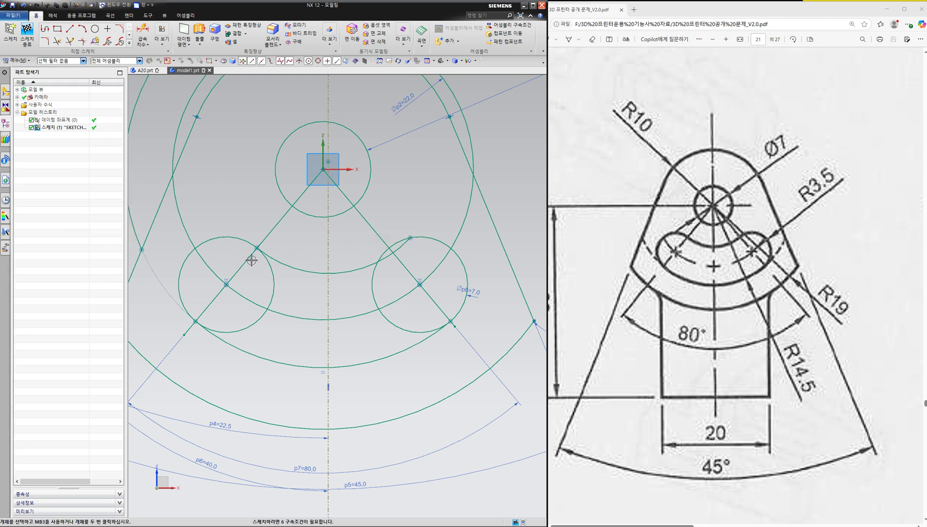
Try to add a 7 mm diameter dimension to the left small circle
{"action": "scroll", "coordinate": [228, 287], "scroll_direction": "up", "scroll_amount": 2}
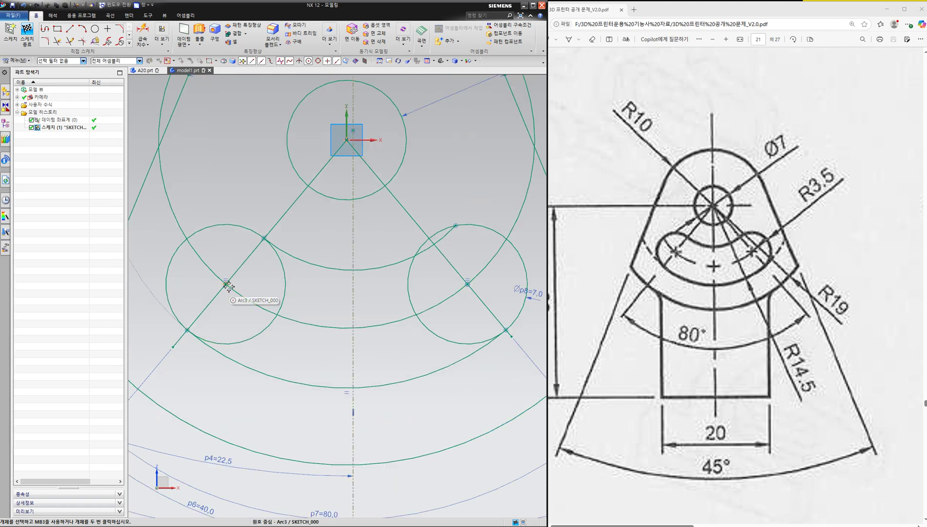
{"action": "scroll", "coordinate": [227, 287], "scroll_direction": "down", "scroll_amount": 3}
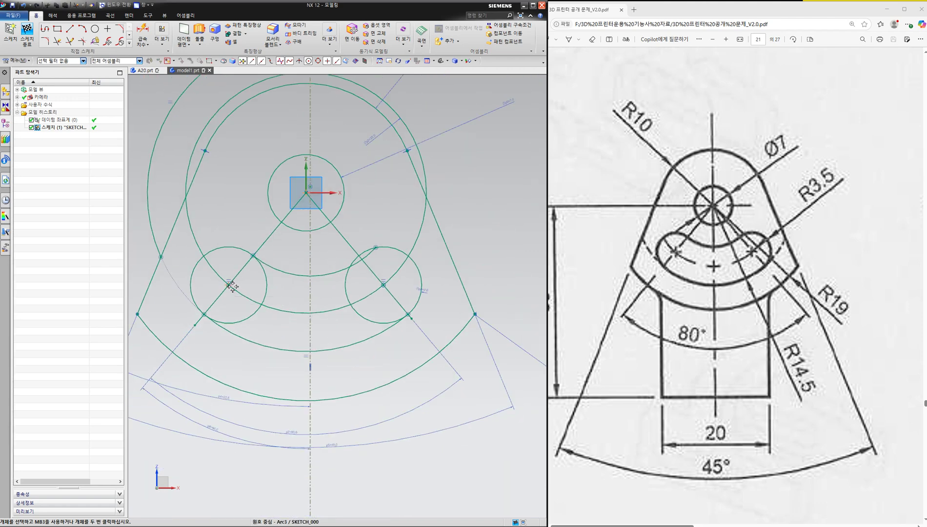
{"action": "key", "text": "d"}
{"action": "left_click", "coordinate": [229, 248]}
{"action": "left_click", "coordinate": [228, 216]}
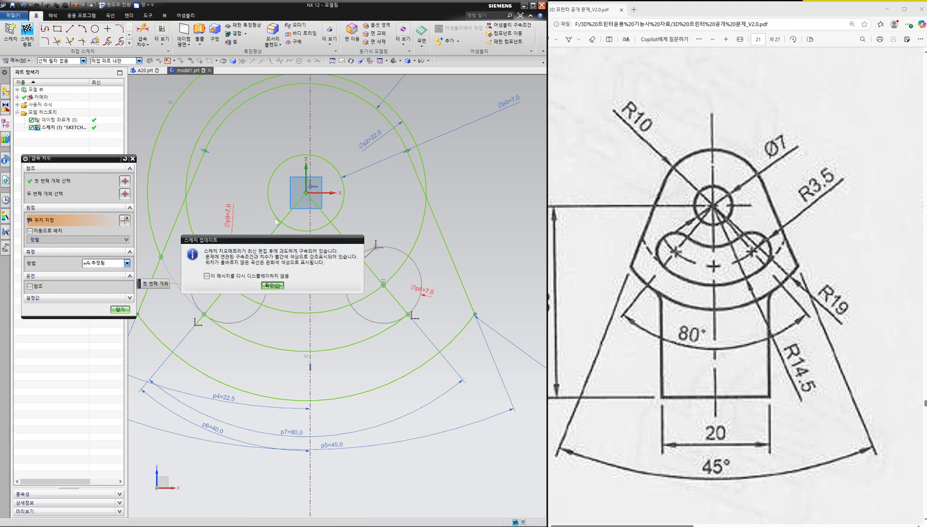
{"action": "key", "text": "Return"}
{"action": "key", "text": "Escape"}
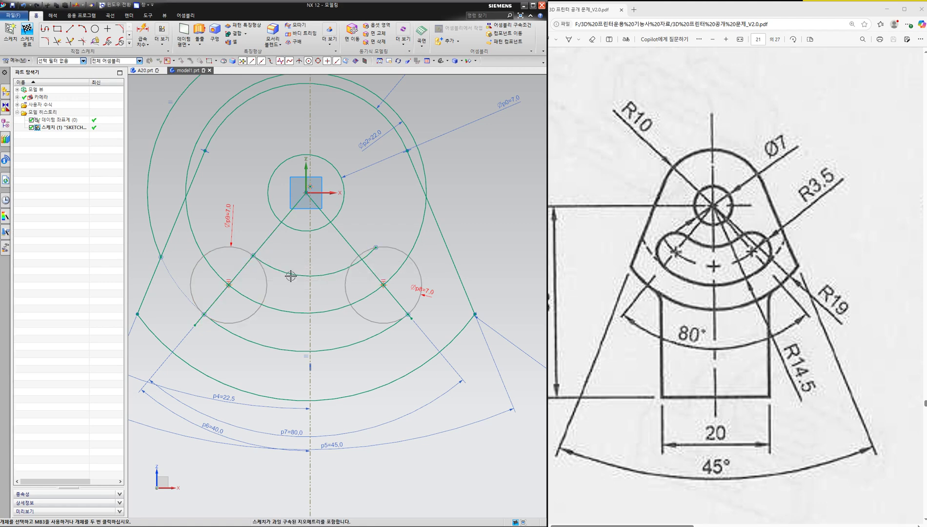
Delete the inner slot arc between the two small circles
{"action": "scroll", "coordinate": [273, 277], "scroll_direction": "up", "scroll_amount": 3}
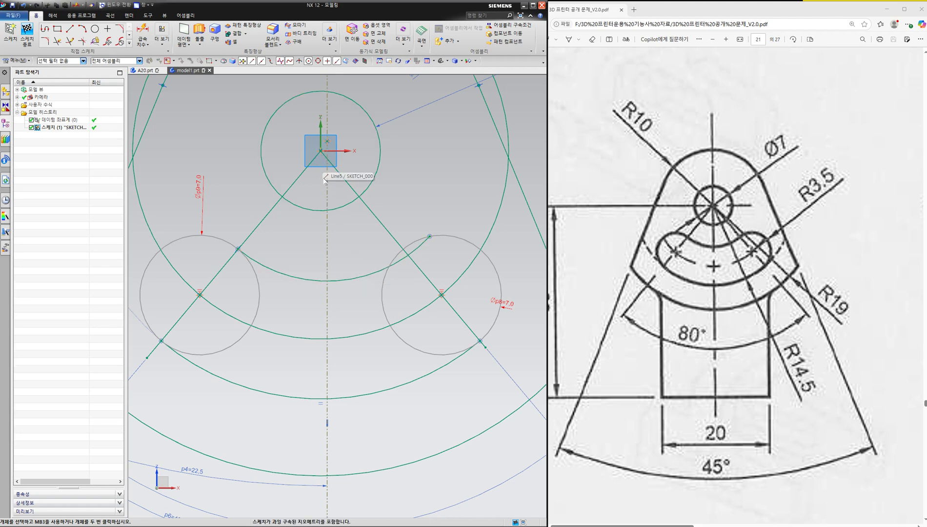
{"action": "right_click", "coordinate": [281, 272]}
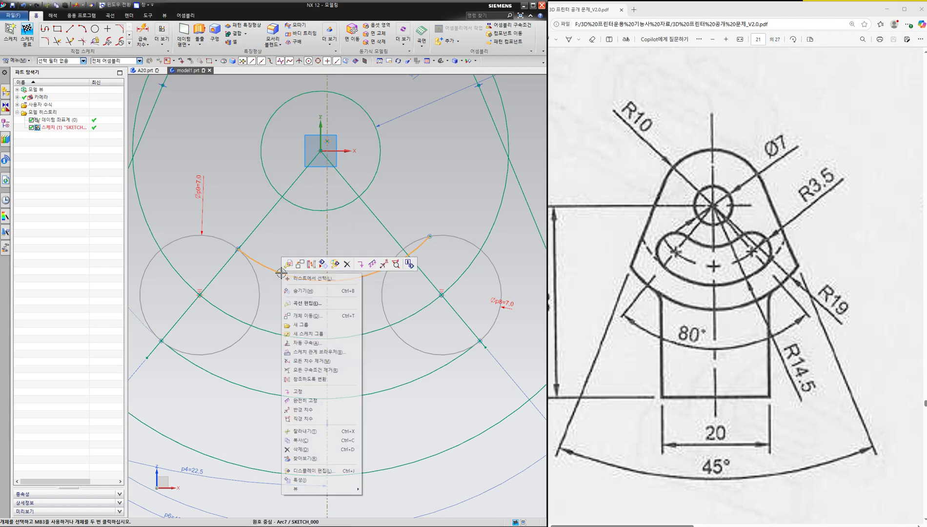
{"action": "left_click", "coordinate": [350, 266]}
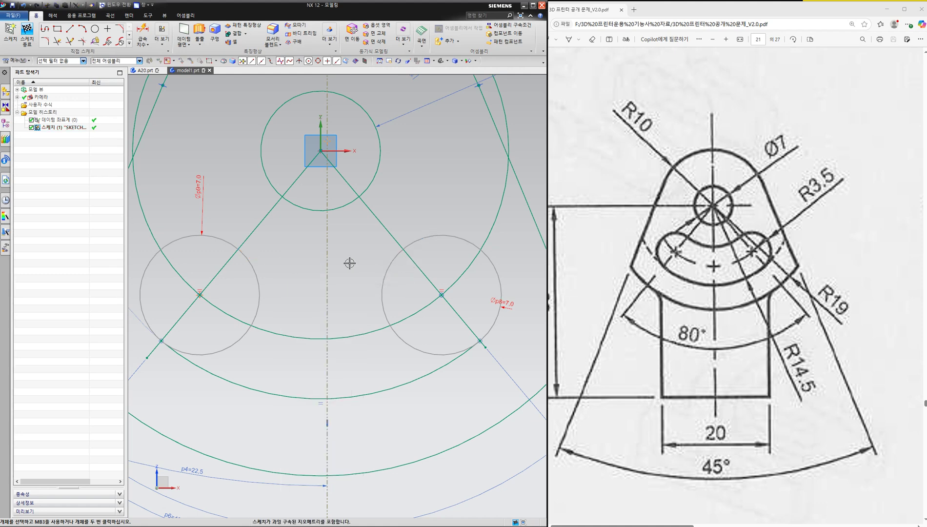
Make the vertical reference centreline collinear with the sketch's vertical axis
{"action": "scroll", "coordinate": [350, 266], "scroll_direction": "down", "scroll_amount": 5}
{"action": "scroll", "coordinate": [349, 263], "scroll_direction": "up", "scroll_amount": 4}
{"action": "scroll", "coordinate": [341, 167], "scroll_direction": "down", "scroll_amount": 1}
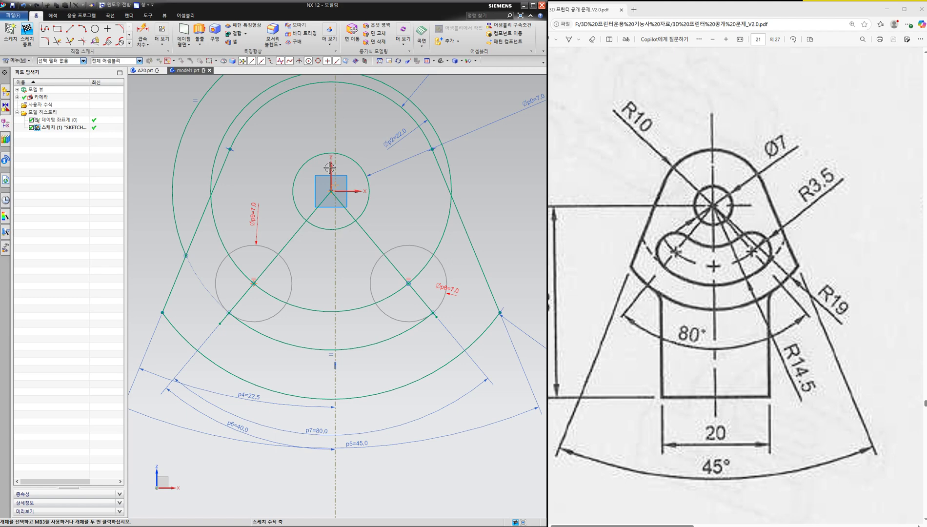
{"action": "scroll", "coordinate": [331, 168], "scroll_direction": "up", "scroll_amount": 3}
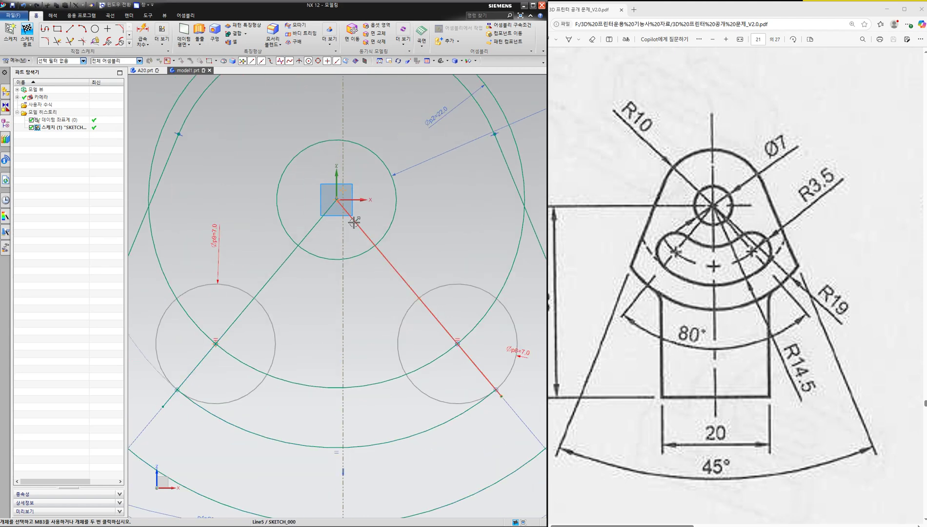
{"action": "key", "text": "c"}
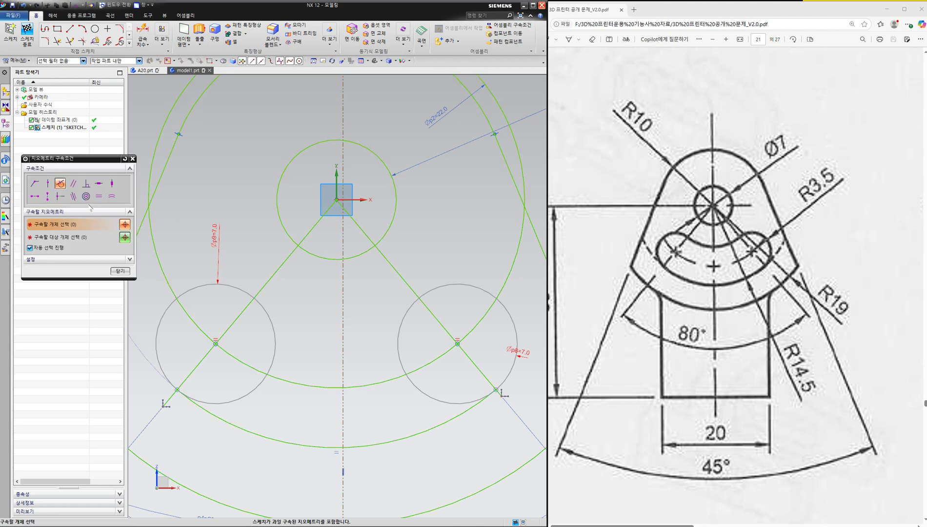
{"action": "left_click", "coordinate": [73, 196]}
{"action": "left_click", "coordinate": [334, 180]}
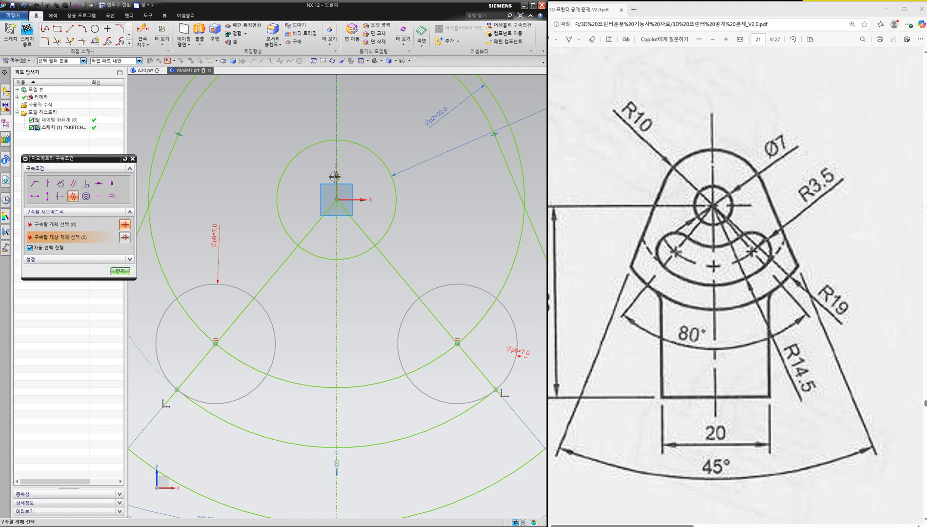
{"action": "left_click", "coordinate": [333, 176]}
{"action": "scroll", "coordinate": [270, 183], "scroll_direction": "down", "scroll_amount": 2}
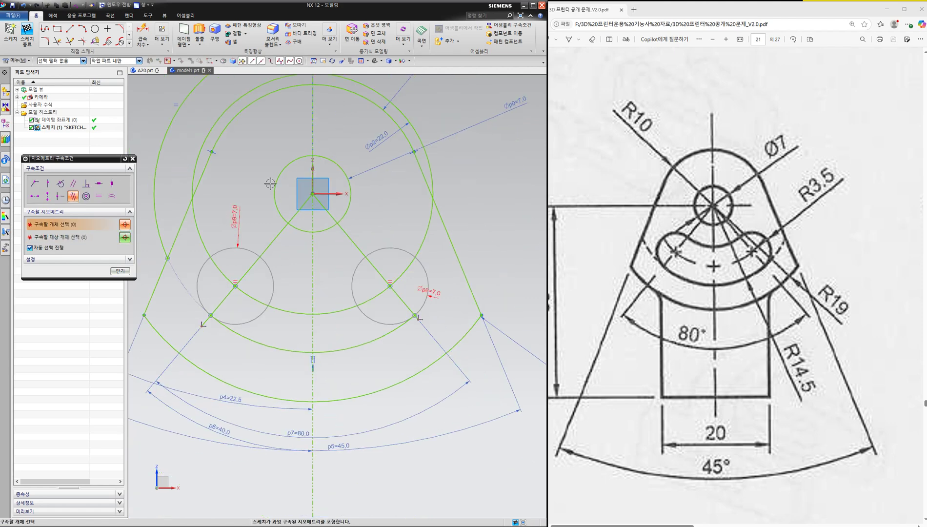
{"action": "key", "text": "Escape"}
Delete the redundant diameter dimension on the left small circle
{"action": "scroll", "coordinate": [280, 227], "scroll_direction": "up", "scroll_amount": 2}
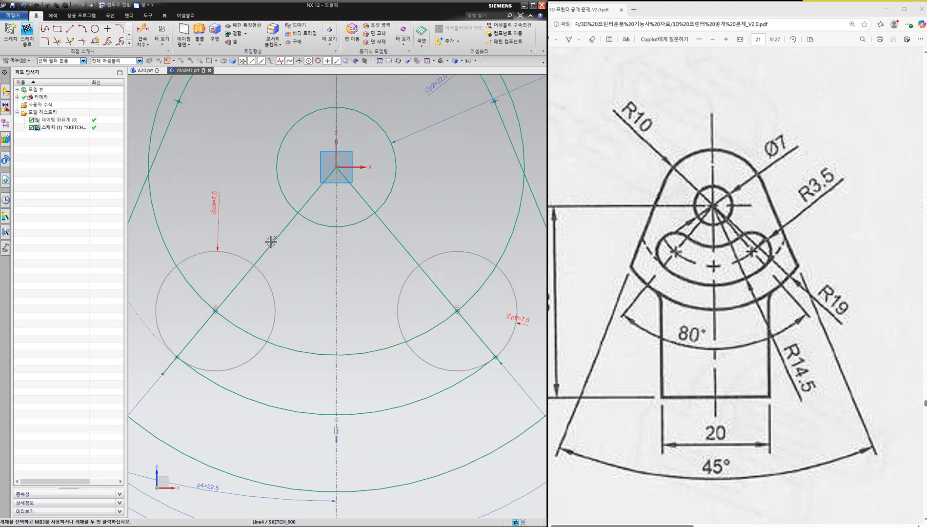
{"action": "right_click", "coordinate": [220, 207]}
{"action": "left_click", "coordinate": [297, 199]}
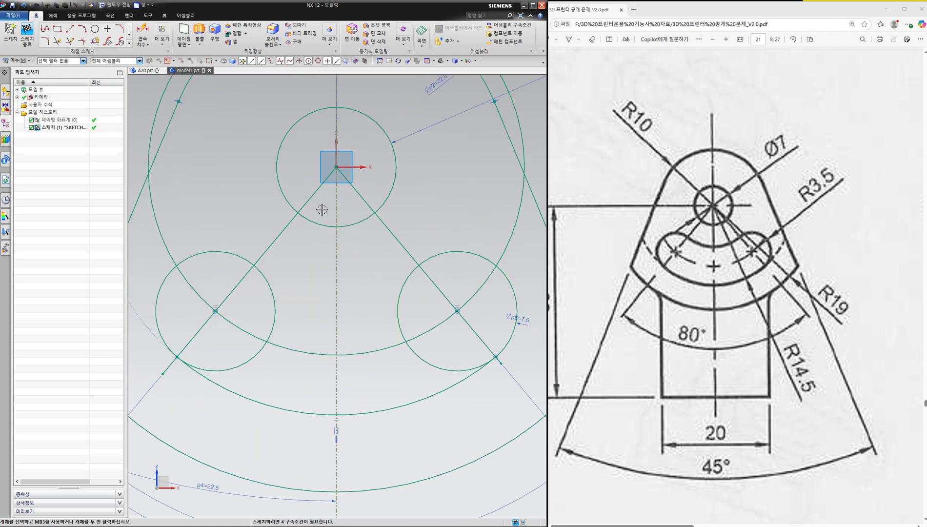
Draw a circle centred on the origin, between the central 7 mm circle and the 22 mm circle
{"action": "key", "text": "c"}
{"action": "key", "text": "Escape"}
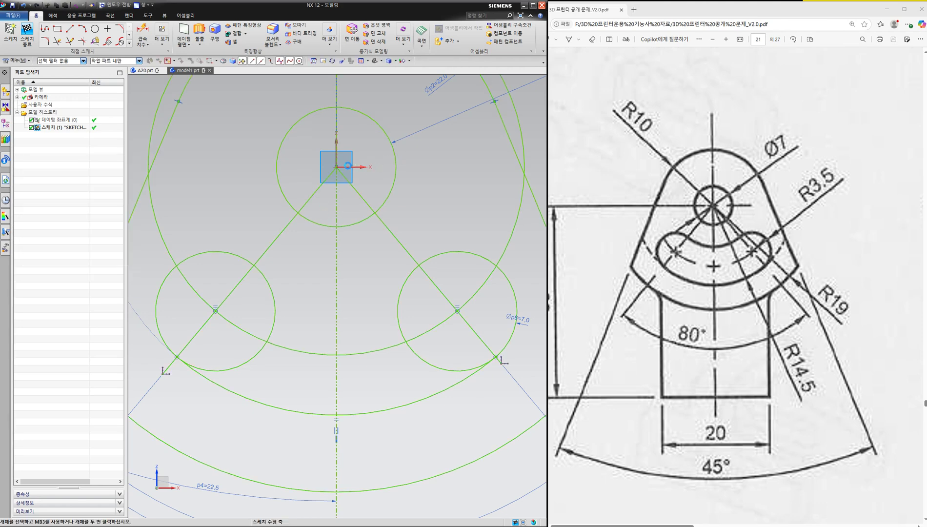
{"action": "key", "text": "o"}
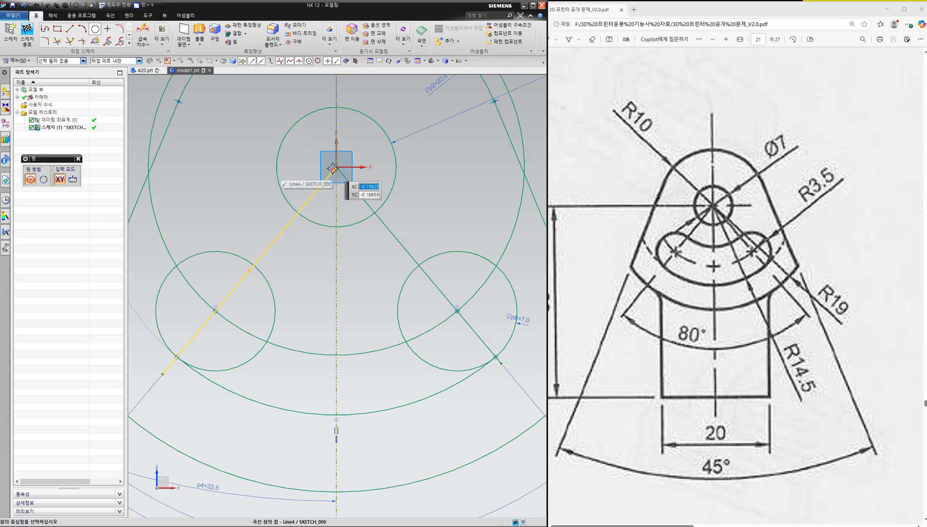
{"action": "left_click", "coordinate": [394, 162]}
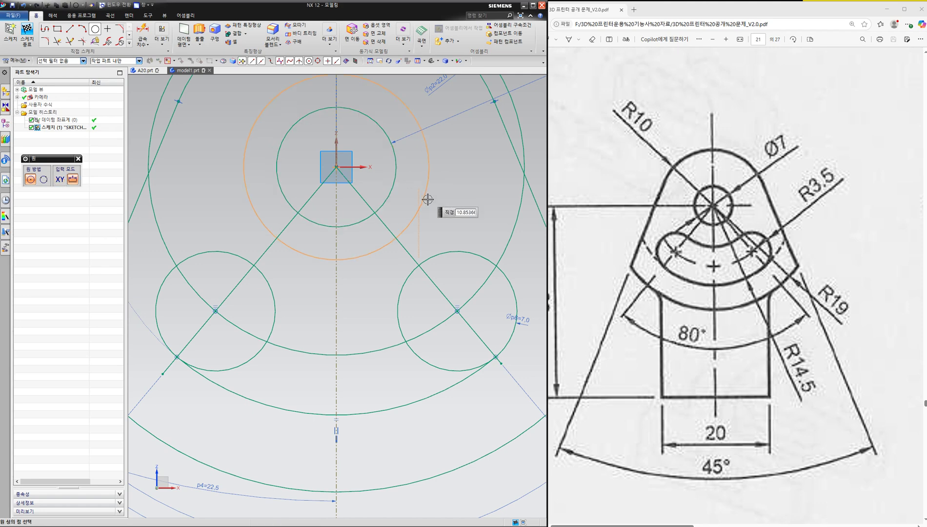
{"action": "left_click", "coordinate": [433, 201]}
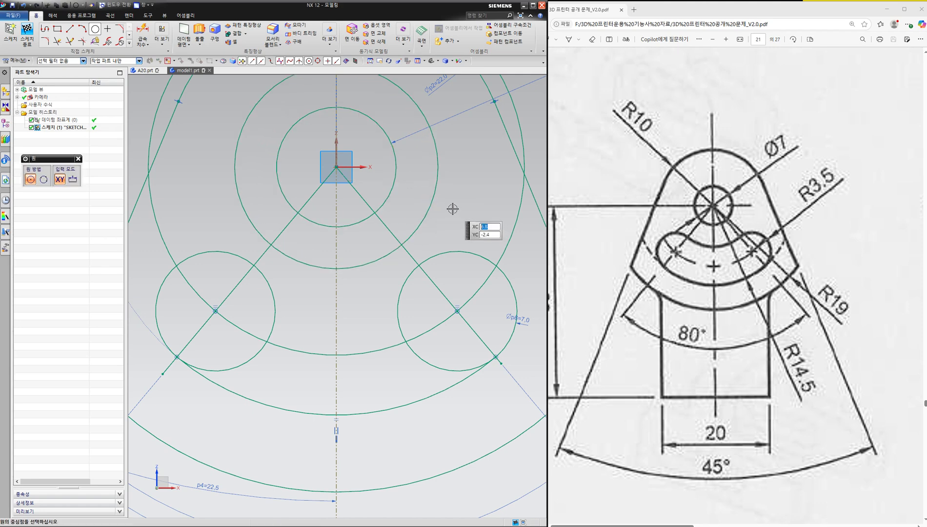
{"action": "key", "text": "Escape"}
Apply a tangent constraint between the new inner circle and the left small circle
{"action": "key", "text": "c"}
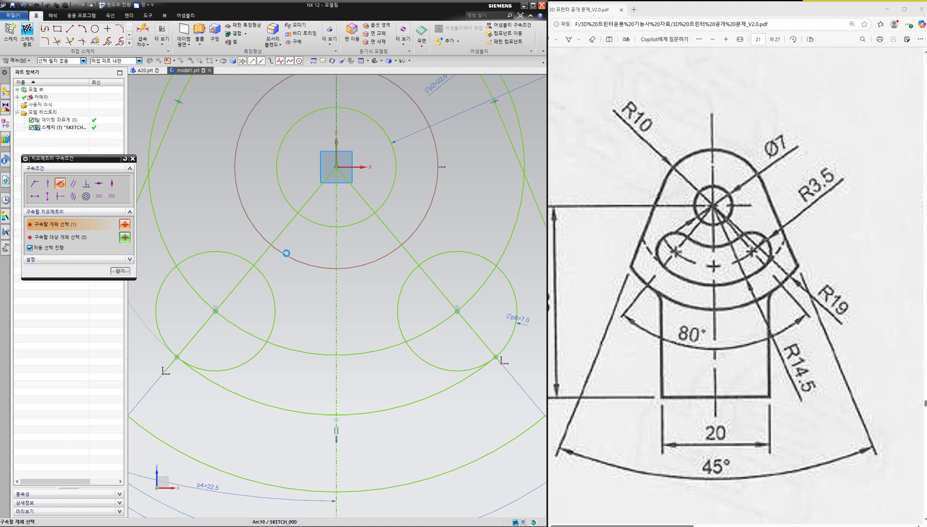
{"action": "left_click", "coordinate": [285, 256]}
{"action": "left_click", "coordinate": [256, 270]}
{"action": "key", "text": "Escape"}
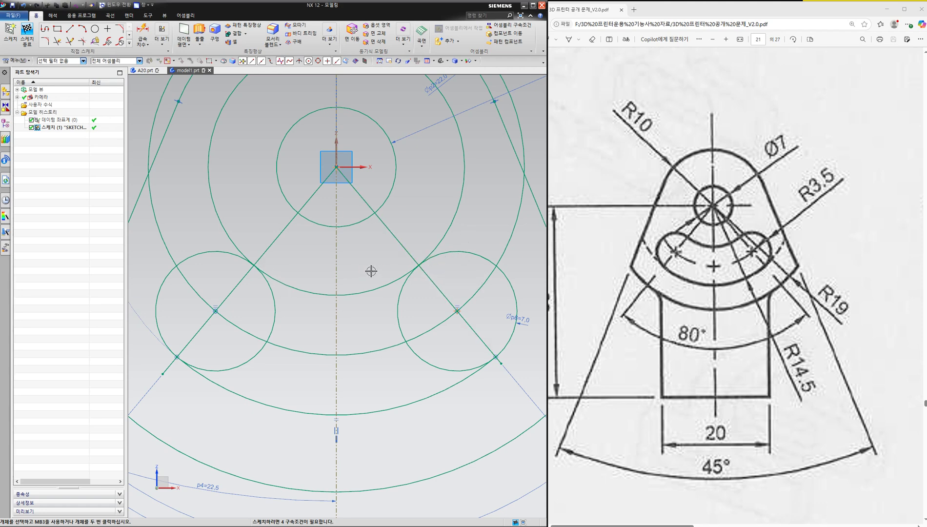
Trim the inner circle to the lower arc between its contact points with the two small circles
{"action": "key", "text": "t"}
{"action": "left_click", "coordinate": [209, 196]}
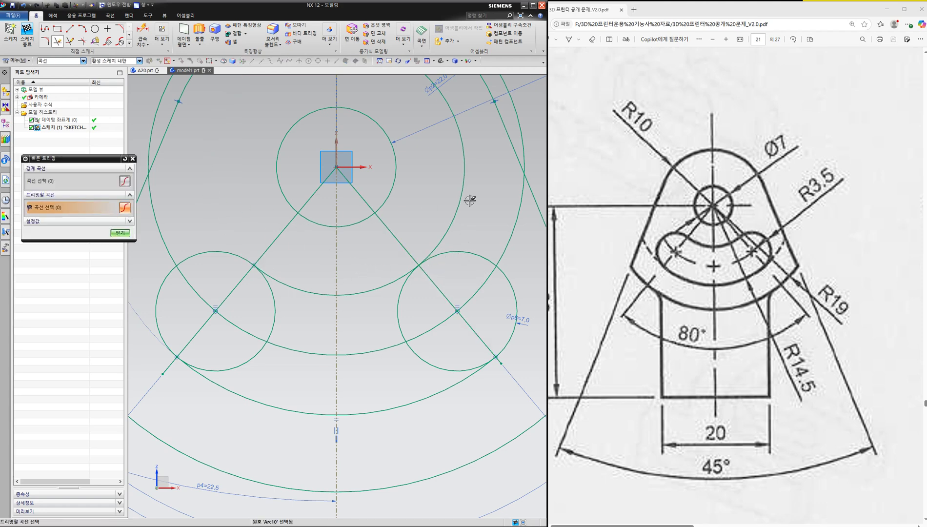
{"action": "left_click", "coordinate": [461, 188]}
Trim the inward-facing halves of both small circles, leaving the rounded ends of the curved slot
{"action": "scroll", "coordinate": [461, 192], "scroll_direction": "down", "scroll_amount": 2}
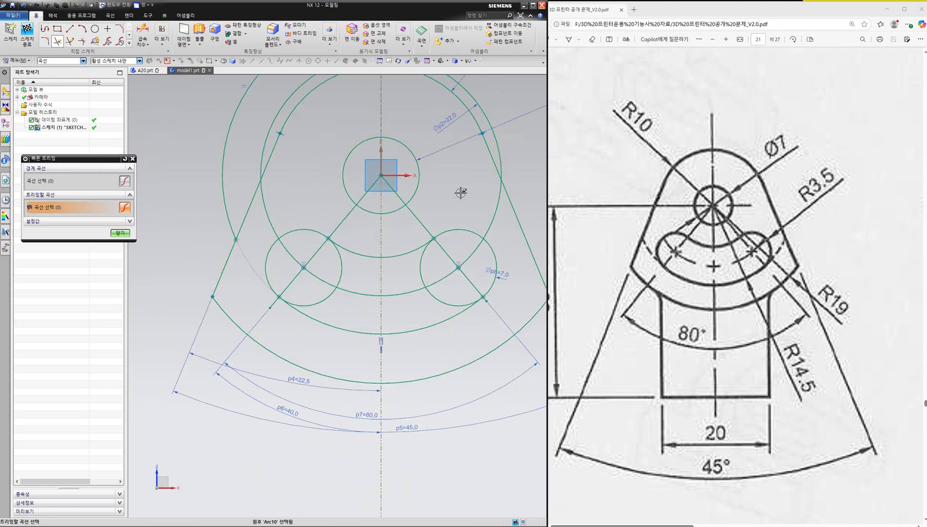
{"action": "left_click", "coordinate": [341, 264]}
{"action": "left_click", "coordinate": [323, 299]}
{"action": "left_click", "coordinate": [439, 299]}
{"action": "left_click", "coordinate": [425, 265]}
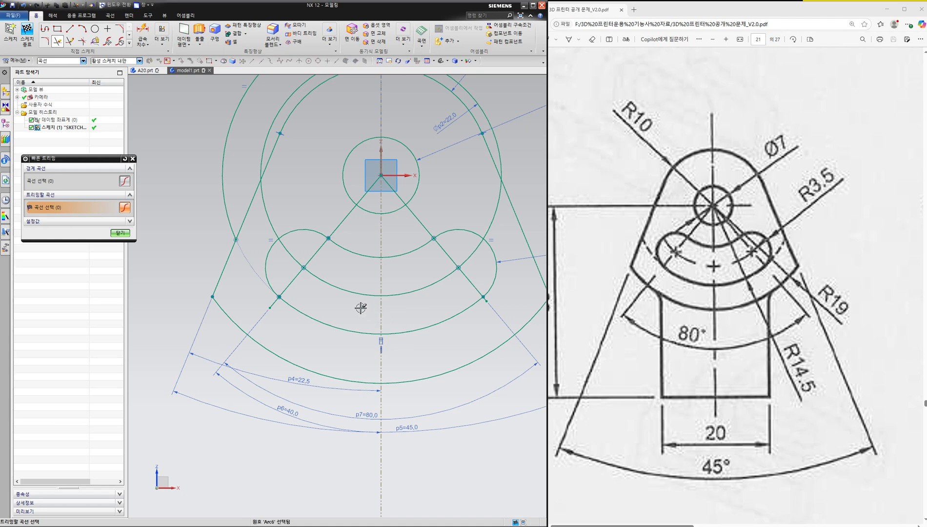
Trim away the leftover upper arc of the slot's outer R14.5 circle, keeping only the lower arc between the slot ends
{"action": "scroll", "coordinate": [352, 301], "scroll_direction": "down", "scroll_amount": 2}
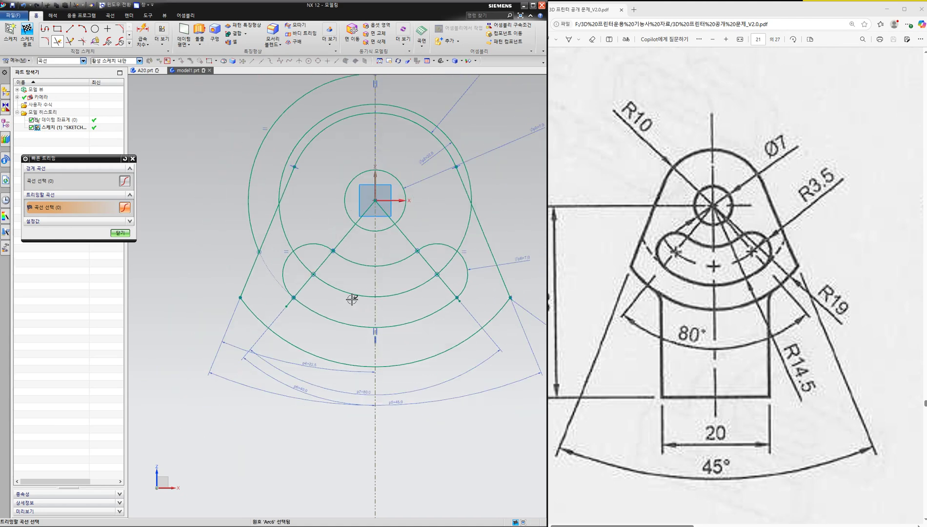
{"action": "left_click", "coordinate": [257, 158]}
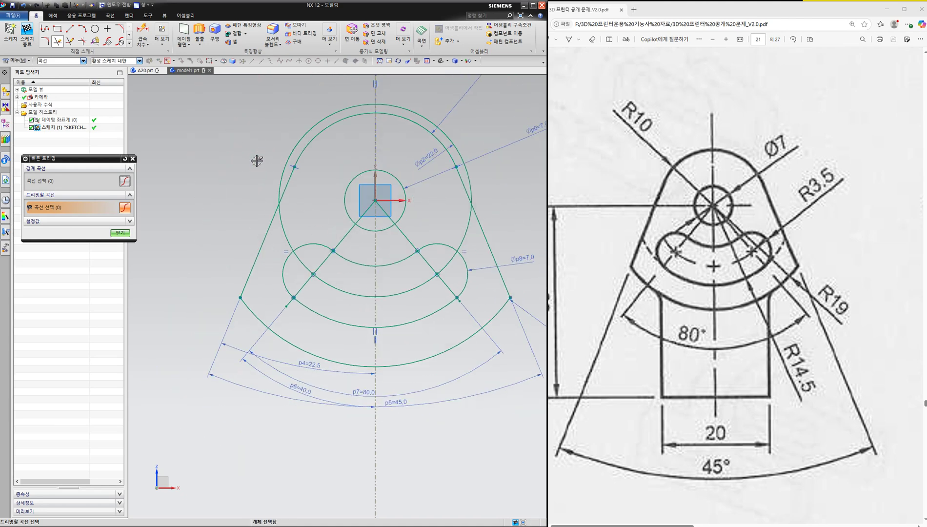
{"action": "scroll", "coordinate": [306, 206], "scroll_direction": "up", "scroll_amount": 2}
{"action": "middle_click", "coordinate": [306, 205]}
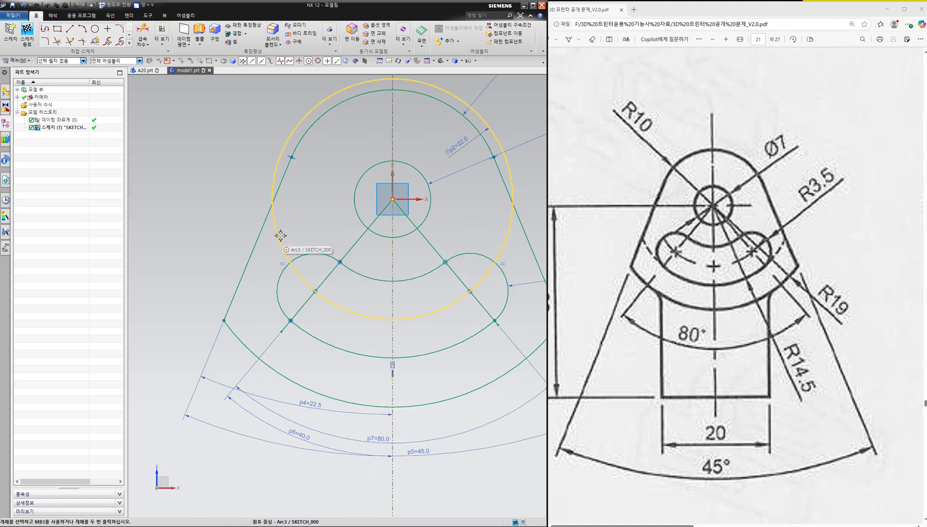
Convert the 22 mm circle and both slanted lines through the slot end centres to reference curves
{"action": "left_click", "coordinate": [280, 236]}
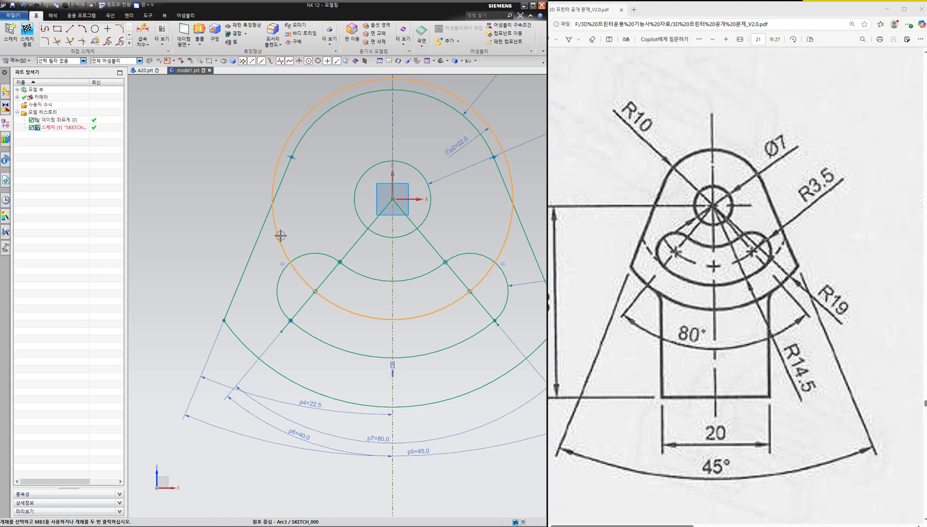
{"action": "right_click", "coordinate": [282, 237]}
{"action": "left_click", "coordinate": [311, 227]}
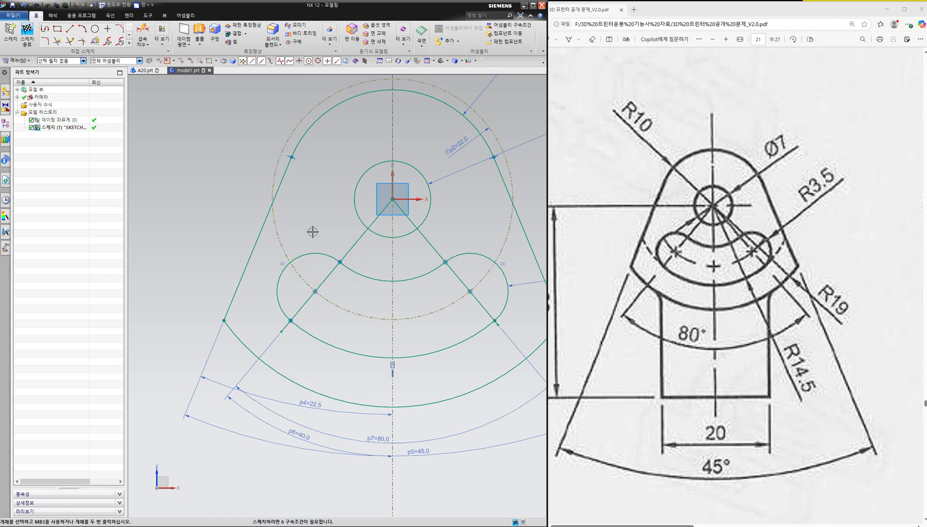
{"action": "left_click", "coordinate": [353, 241]}
{"action": "right_click", "coordinate": [353, 242]}
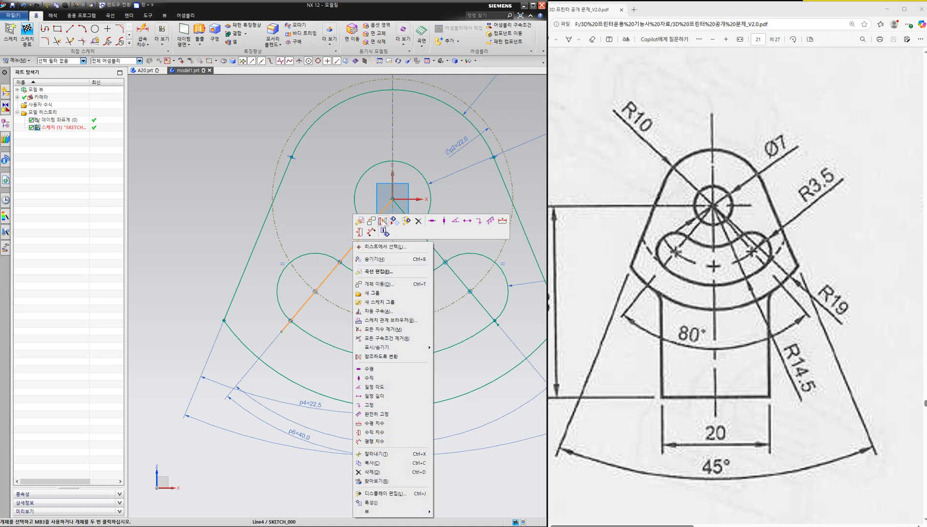
{"action": "left_click", "coordinate": [383, 220]}
{"action": "left_click", "coordinate": [428, 242]}
{"action": "right_click", "coordinate": [428, 242]}
{"action": "left_click", "coordinate": [455, 224]}
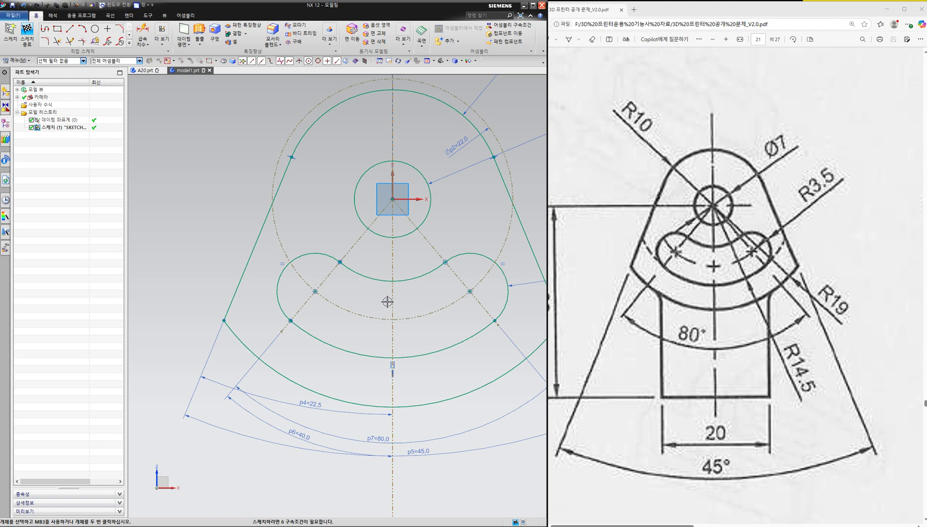
In the PDF drawing, examine the outline of the lower stem and its width and height dimensions
{"action": "scroll", "coordinate": [387, 301], "scroll_direction": "down", "scroll_amount": 1}
{"action": "scroll", "coordinate": [308, 212], "scroll_direction": "down", "scroll_amount": 1}
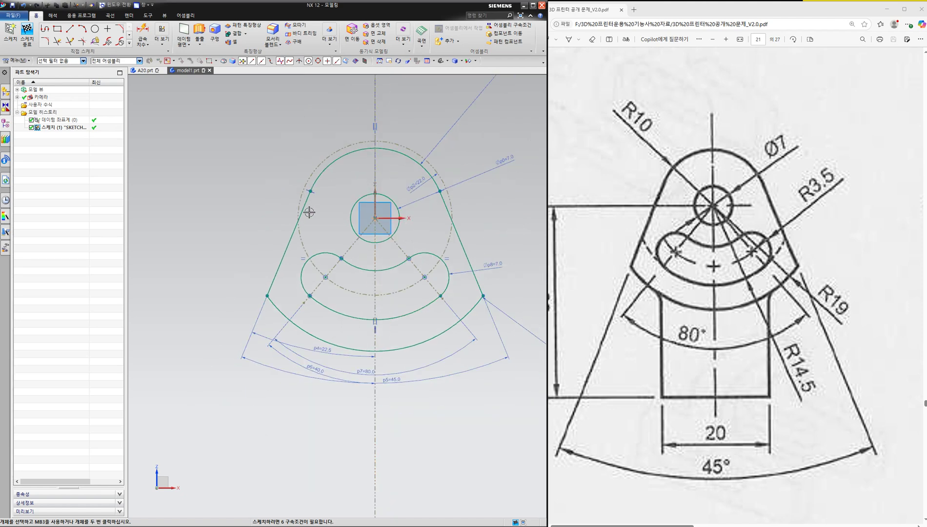
{"action": "left_click", "coordinate": [648, 309]}
{"action": "scroll", "coordinate": [633, 251], "scroll_direction": "up", "scroll_amount": 4}
{"action": "scroll", "coordinate": [650, 262], "scroll_direction": "down", "scroll_amount": 5}
{"action": "scroll", "coordinate": [649, 264], "scroll_direction": "down", "scroll_amount": 2}
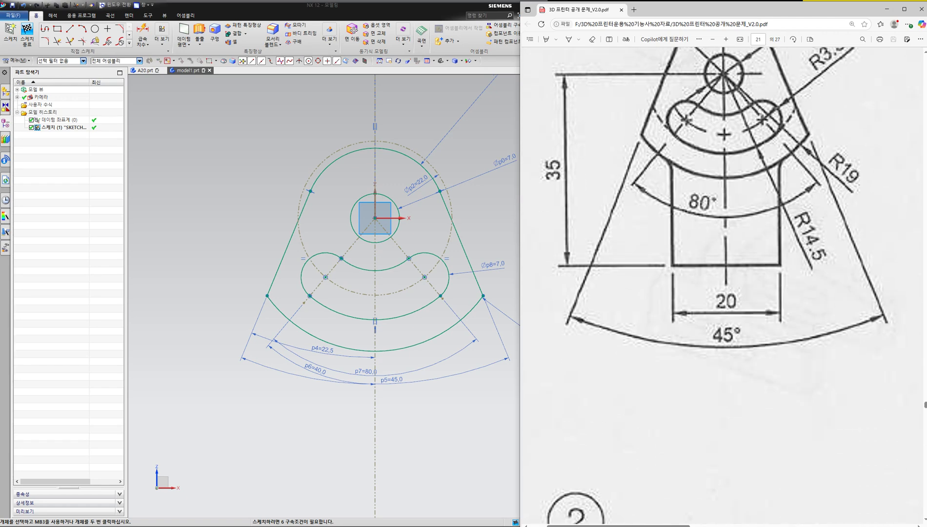
{"action": "left_click_drag", "start_coordinate": [686, 272], "coordinate": [802, 267]}
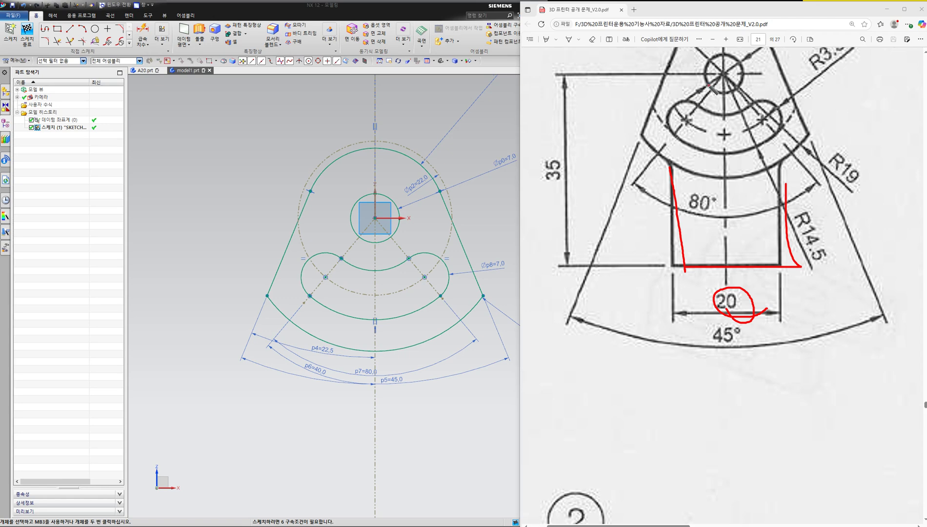
{"action": "left_click_drag", "start_coordinate": [578, 171], "coordinate": [565, 186]}
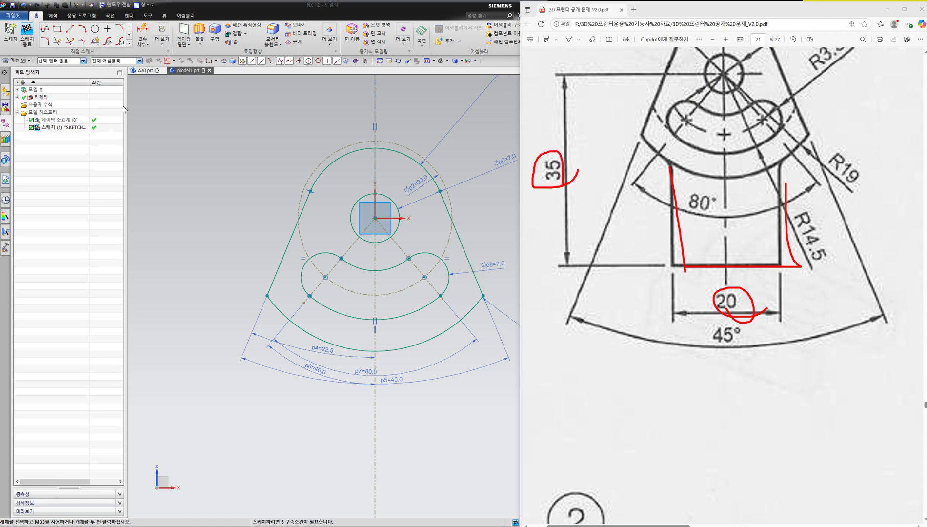
Sketch an open U-shaped profile with vertical sides about 24 mm long and a base about 16.5 mm wide, starting just above the R19 arc
{"action": "left_click", "coordinate": [45, 28]}
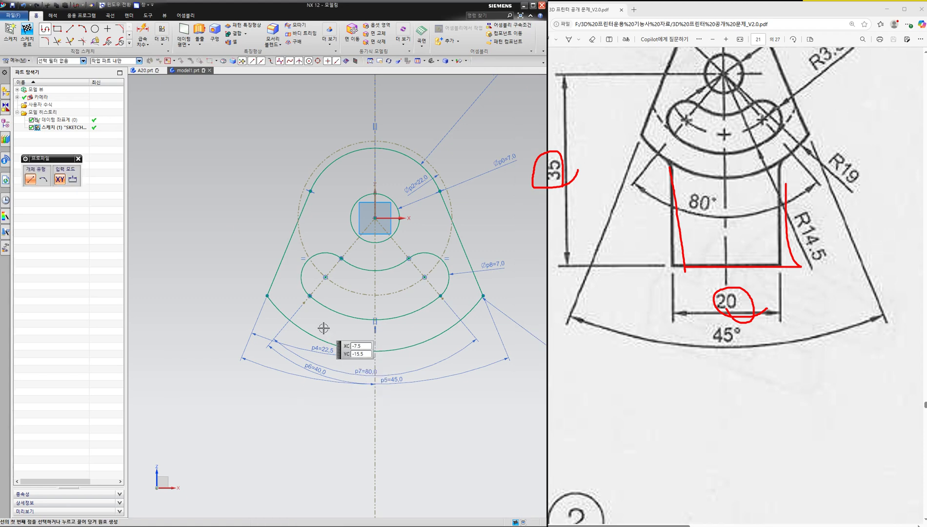
{"action": "left_click", "coordinate": [323, 491]}
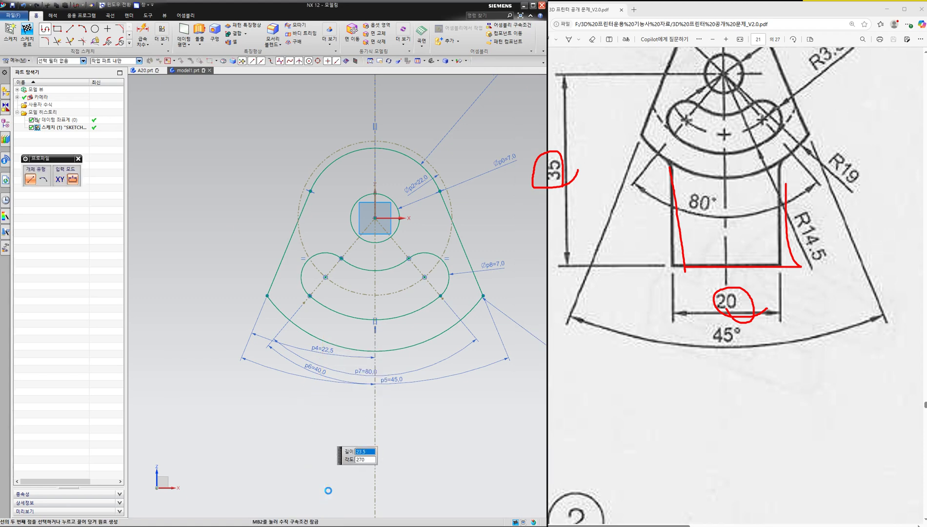
{"action": "left_click", "coordinate": [438, 491]}
{"action": "left_click", "coordinate": [438, 320]}
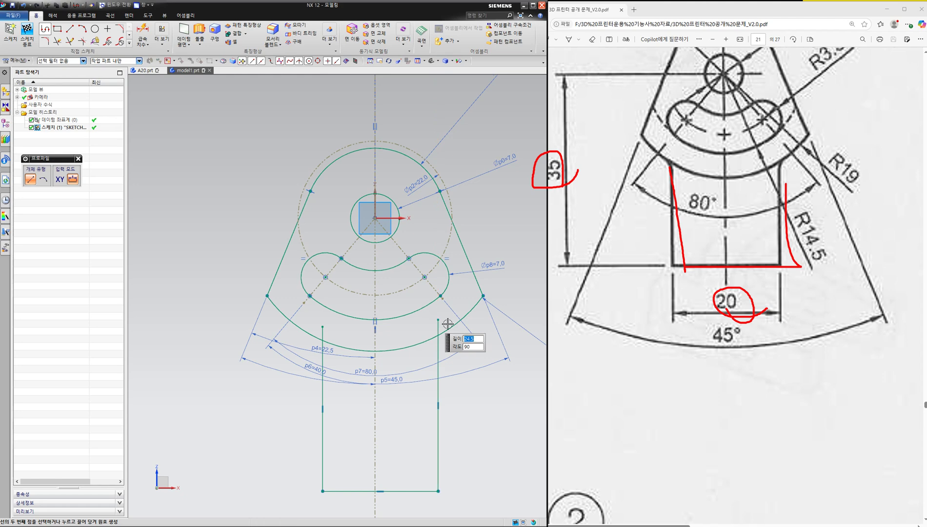
{"action": "key", "text": "Escape"}
{"action": "middle_click_drag", "start_coordinate": [482, 398], "coordinate": [488, 306], "text": "shift"}
Dimension the horizontal distance from the U profile's left side to the vertical centreline as 10 mm
{"action": "key", "text": "d"}
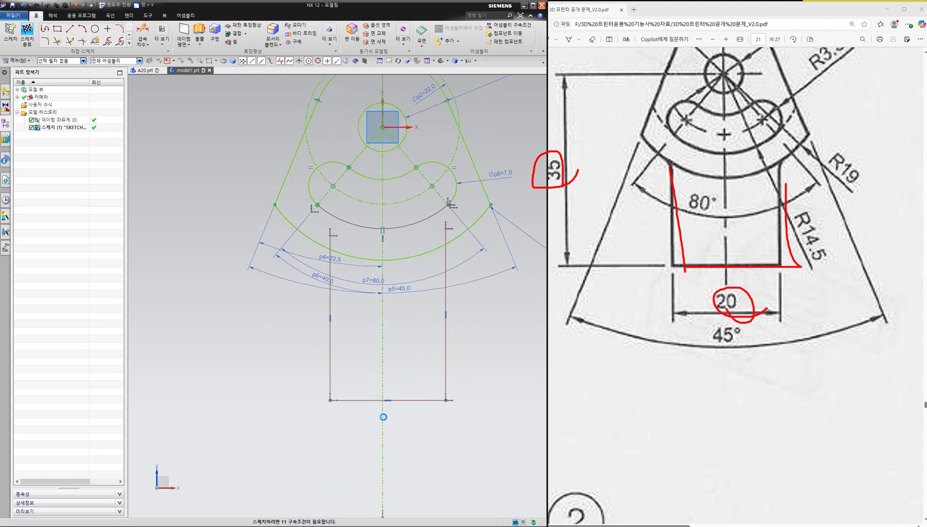
{"action": "left_click", "coordinate": [382, 418]}
{"action": "left_click", "coordinate": [331, 401]}
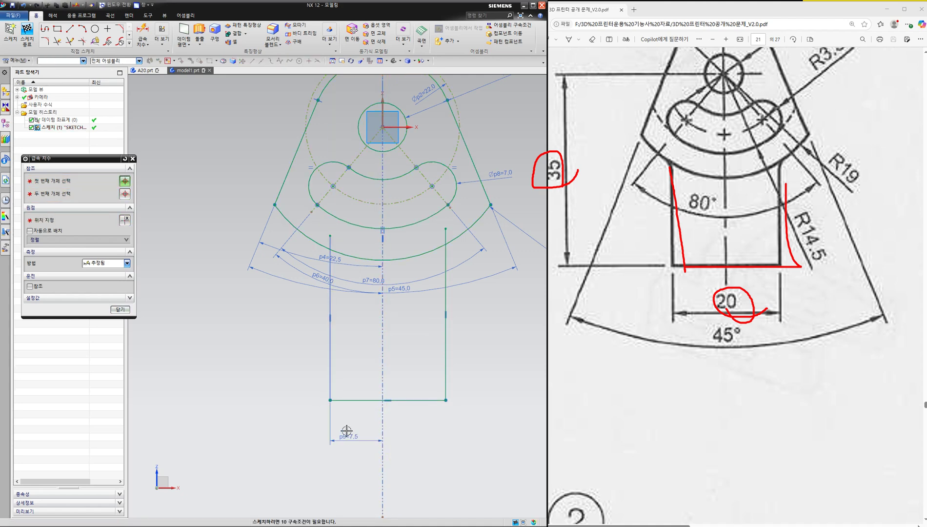
{"action": "left_click", "coordinate": [347, 432]}
{"action": "type", "text": "10"}
{"action": "key", "text": "Return"}
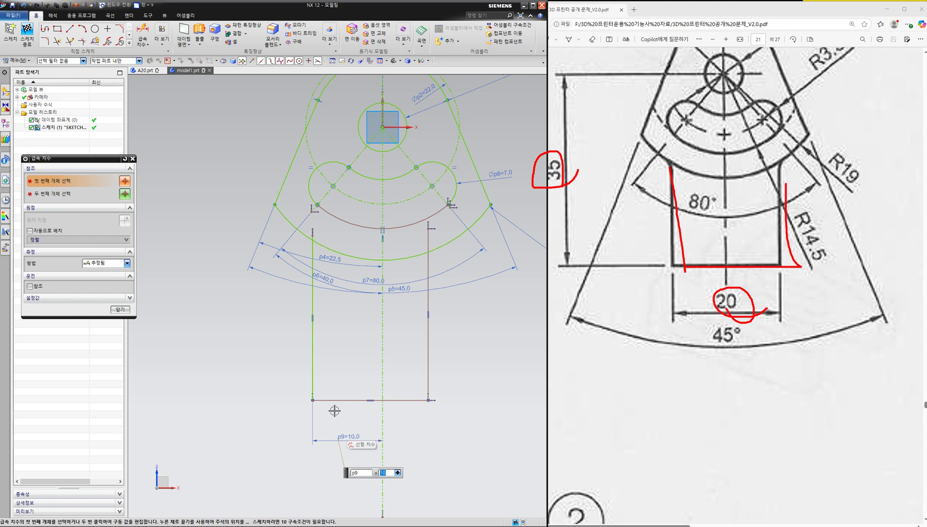
Dimension the width between the two lower corners of the U profile as 20 mm
{"action": "left_click", "coordinate": [313, 400]}
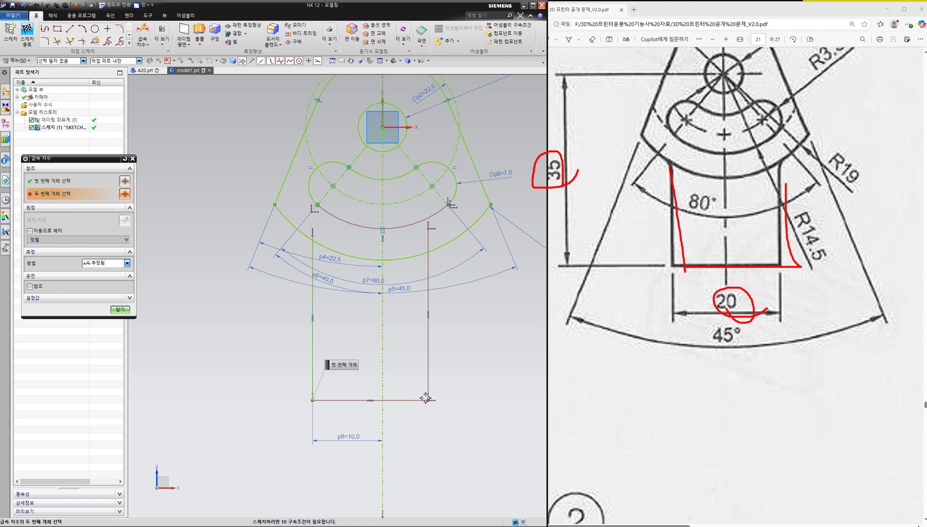
{"action": "left_click", "coordinate": [429, 400]}
{"action": "left_click", "coordinate": [381, 458]}
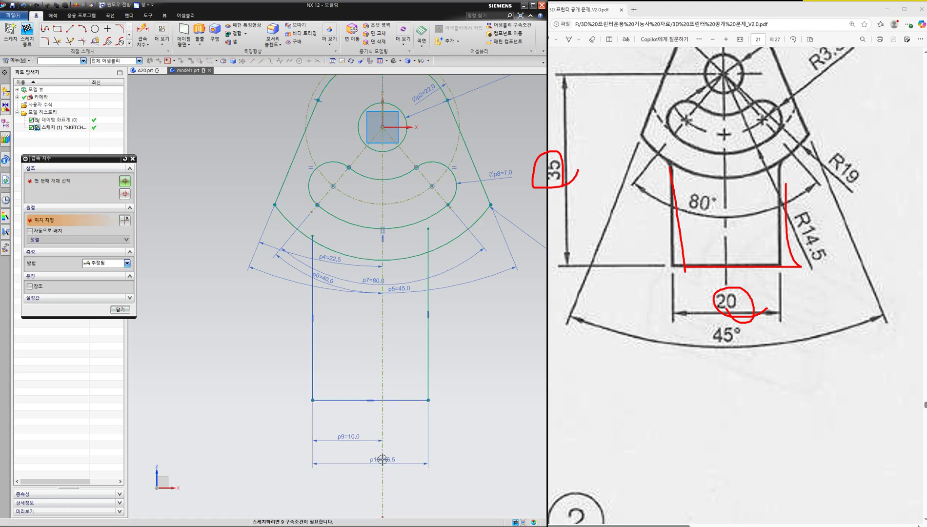
{"action": "type", "text": "20"}
{"action": "key", "text": "Return"}
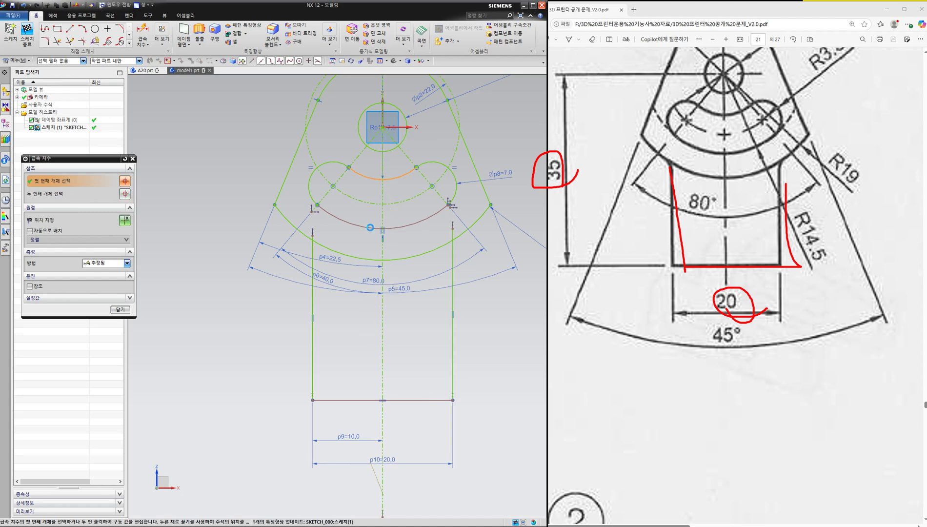
Dimension the vertical distance from the origin to the U profile's base as 35 mm
{"action": "left_click", "coordinate": [383, 128]}
{"action": "left_click", "coordinate": [316, 401]}
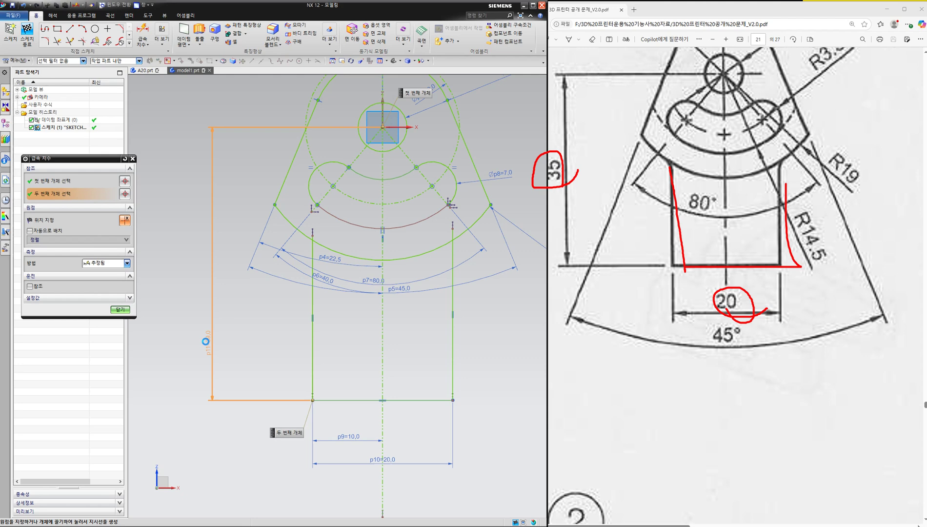
{"action": "left_click", "coordinate": [214, 302]}
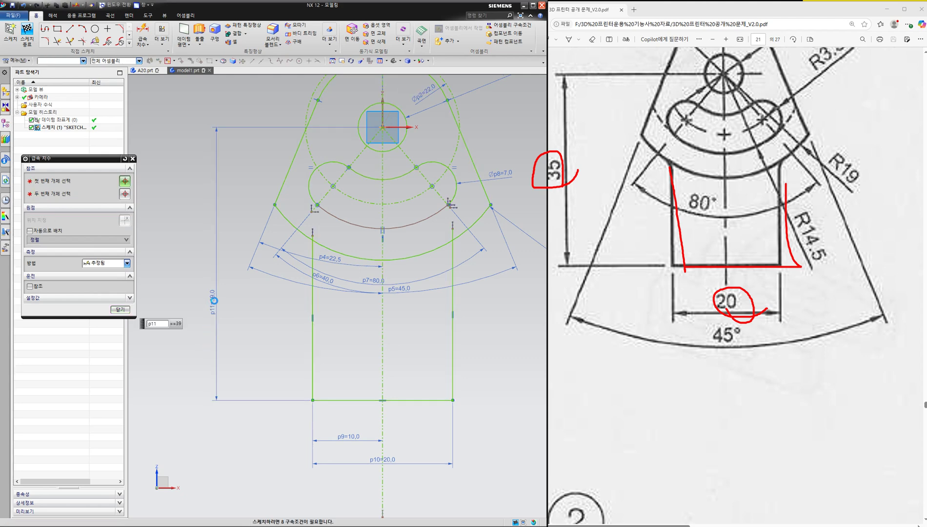
{"action": "type", "text": "35"}
{"action": "key", "text": "Return"}
{"action": "key", "text": "Return"}
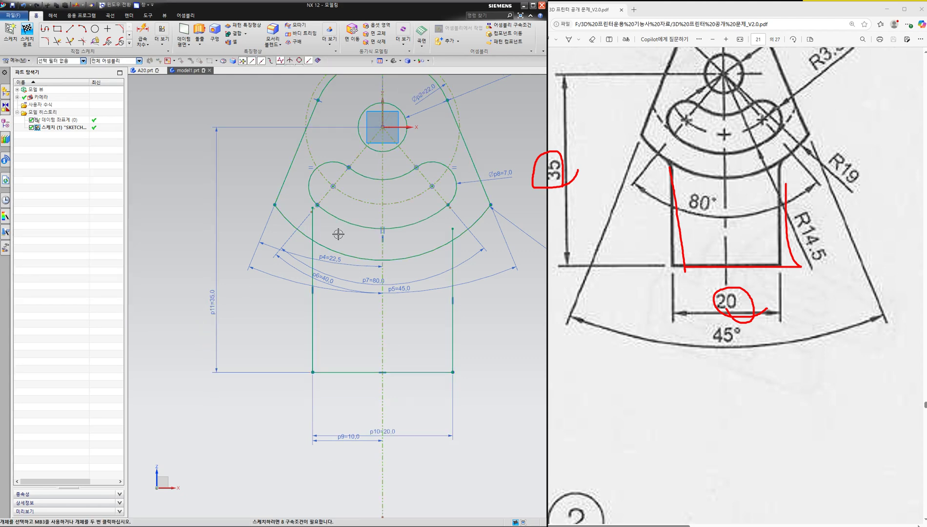
Trim the upper ends of both vertical stem lines back to the R19 arc and close Quick Trim
{"action": "scroll", "coordinate": [337, 230], "scroll_direction": "up", "scroll_amount": 2}
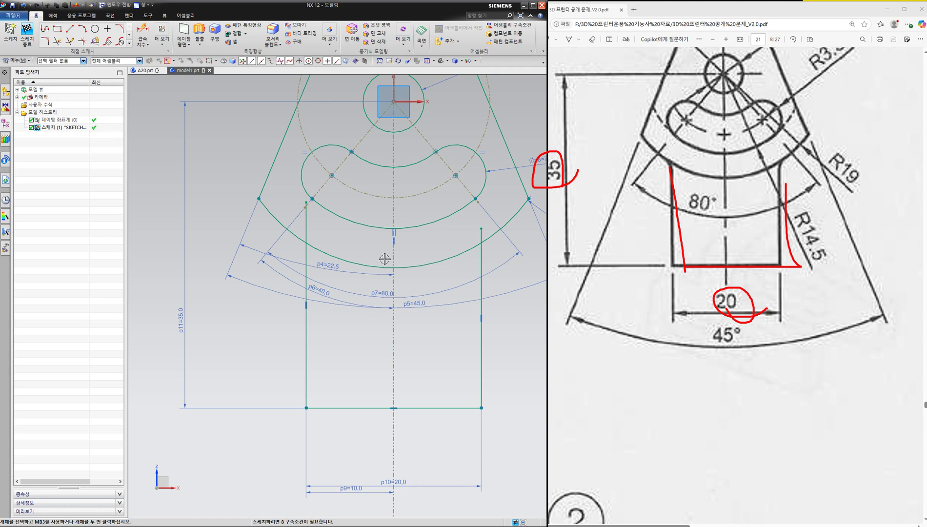
{"action": "key", "text": "t"}
{"action": "left_click", "coordinate": [306, 218]}
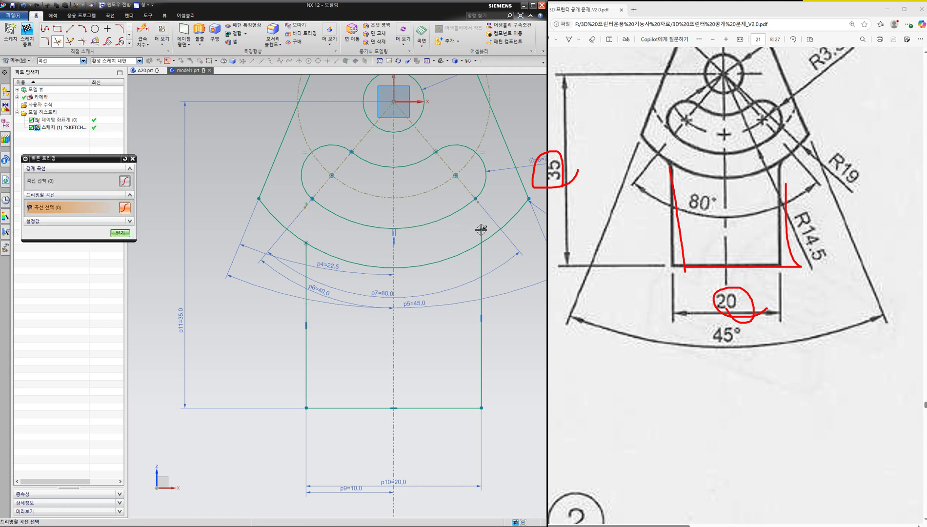
{"action": "scroll", "coordinate": [312, 205], "scroll_direction": "up", "scroll_amount": 4}
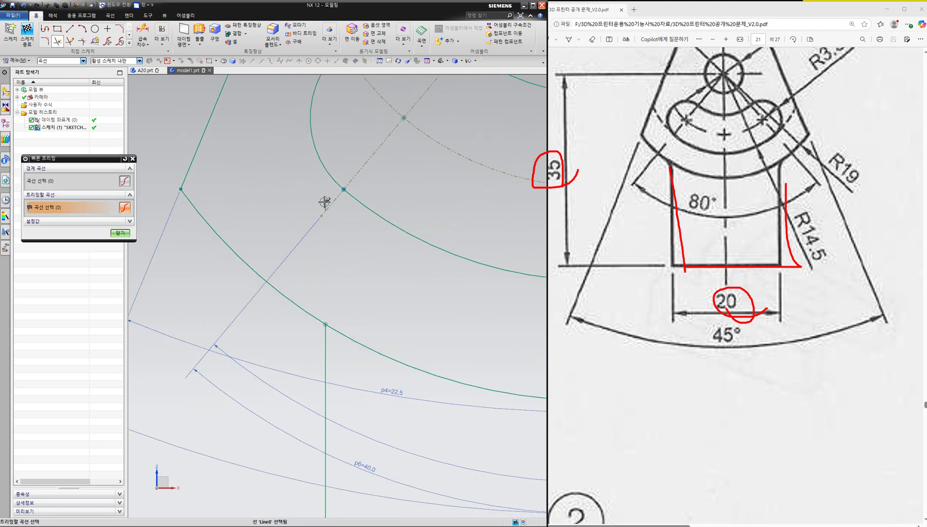
{"action": "scroll", "coordinate": [416, 261], "scroll_direction": "down", "scroll_amount": 5}
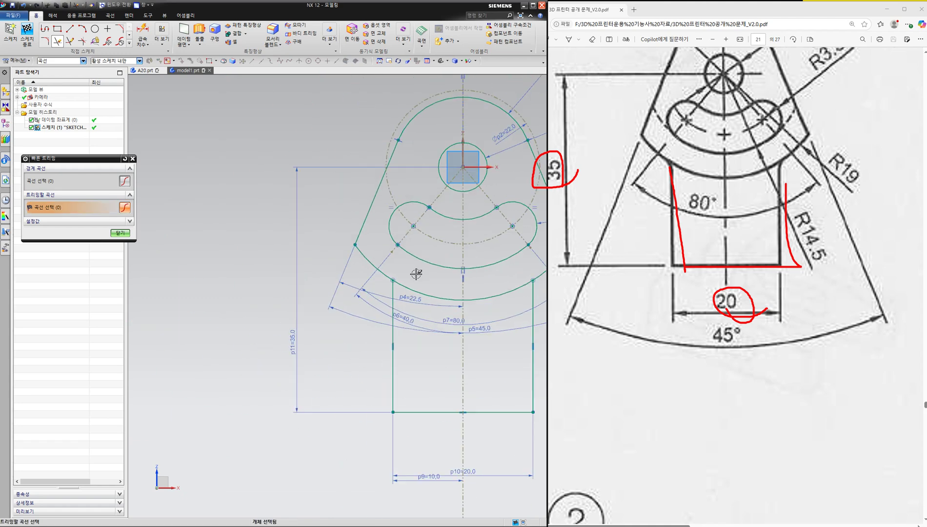
{"action": "middle_click_drag", "start_coordinate": [416, 272], "coordinate": [341, 278], "text": "shift"}
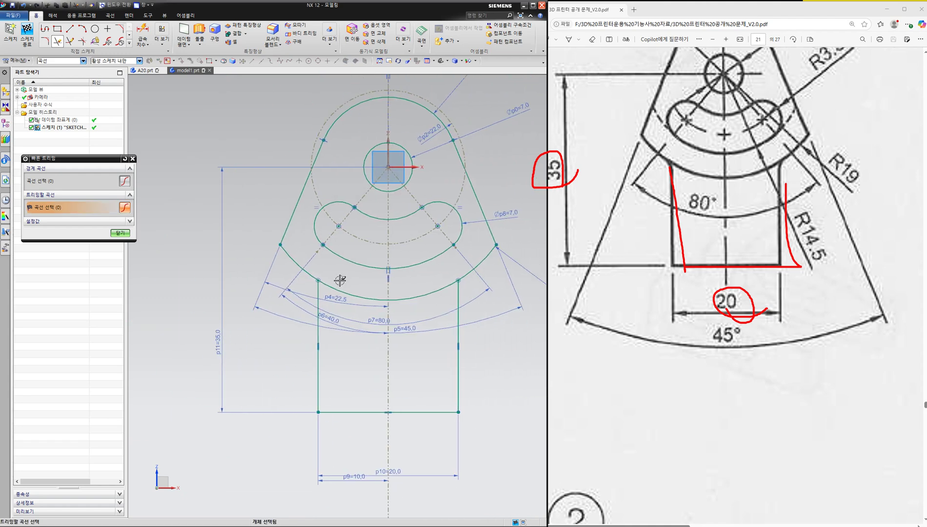
{"action": "scroll", "coordinate": [340, 280], "scroll_direction": "down", "scroll_amount": 1}
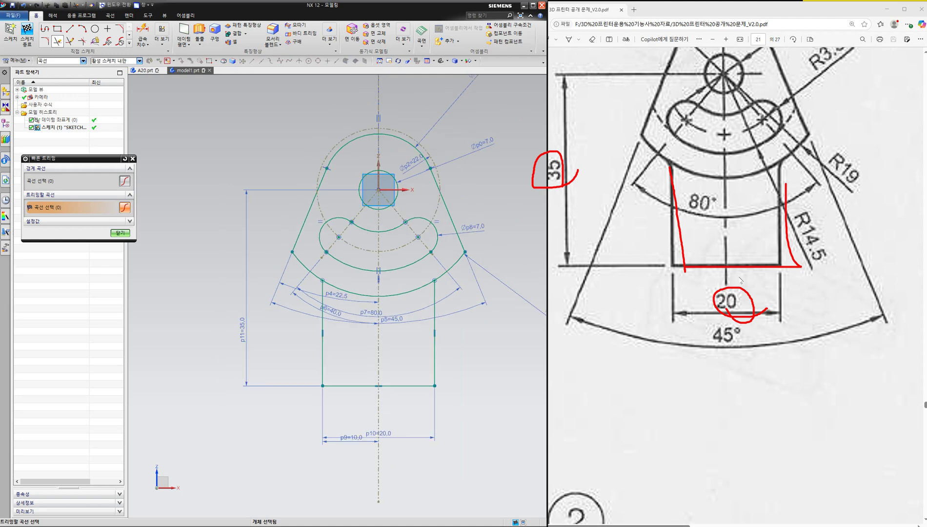
{"action": "left_click", "coordinate": [117, 232]}
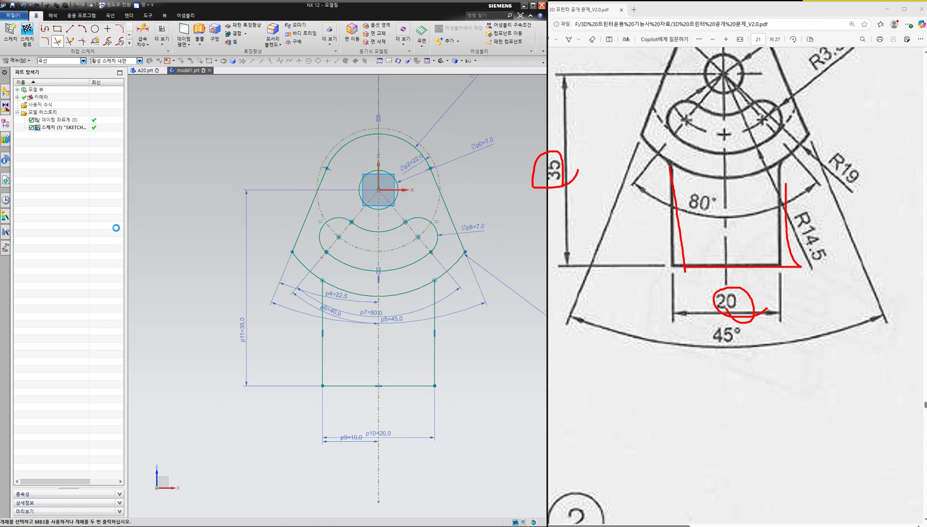
Finish the front-view sketch and return to the modeling view
{"action": "left_click", "coordinate": [27, 34]}
{"action": "scroll", "coordinate": [355, 304], "scroll_direction": "up", "scroll_amount": 5}
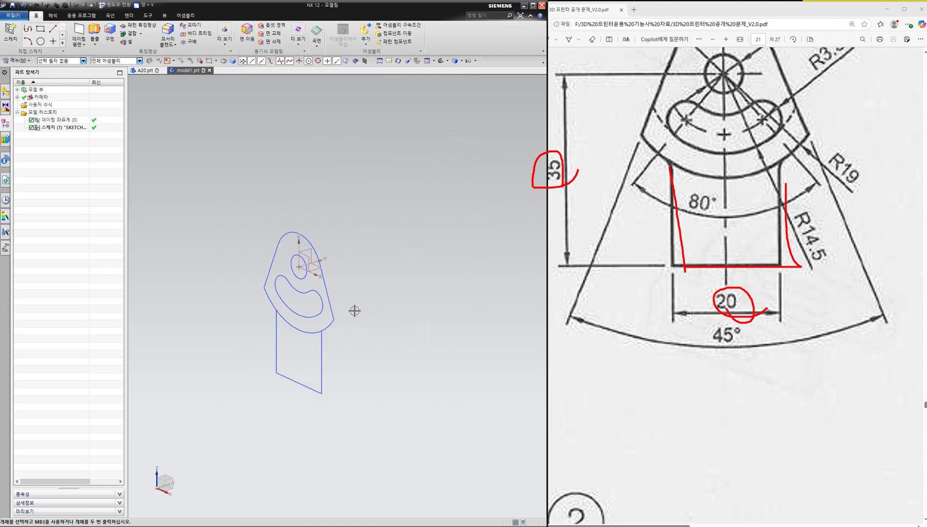
{"action": "middle_click_drag", "start_coordinate": [332, 296], "coordinate": [332, 266], "text": "shift"}
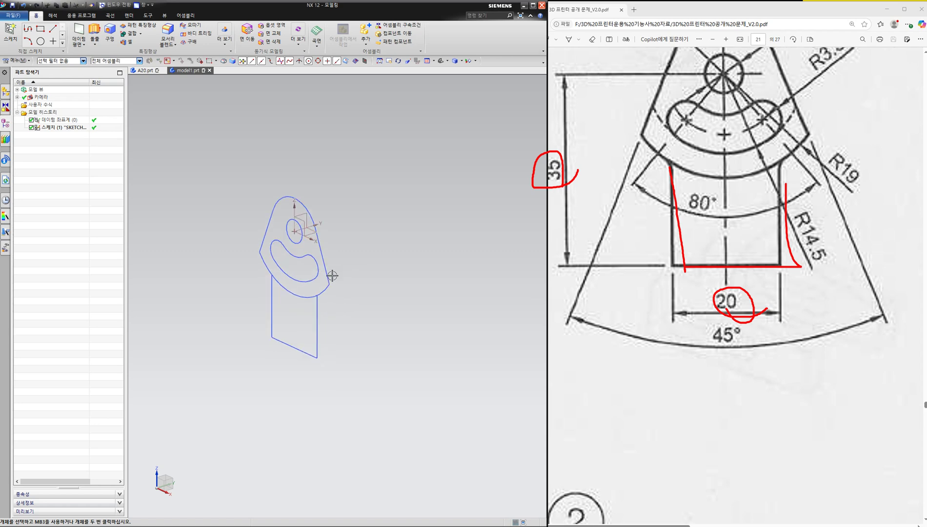
{"action": "left_click", "coordinate": [710, 289]}
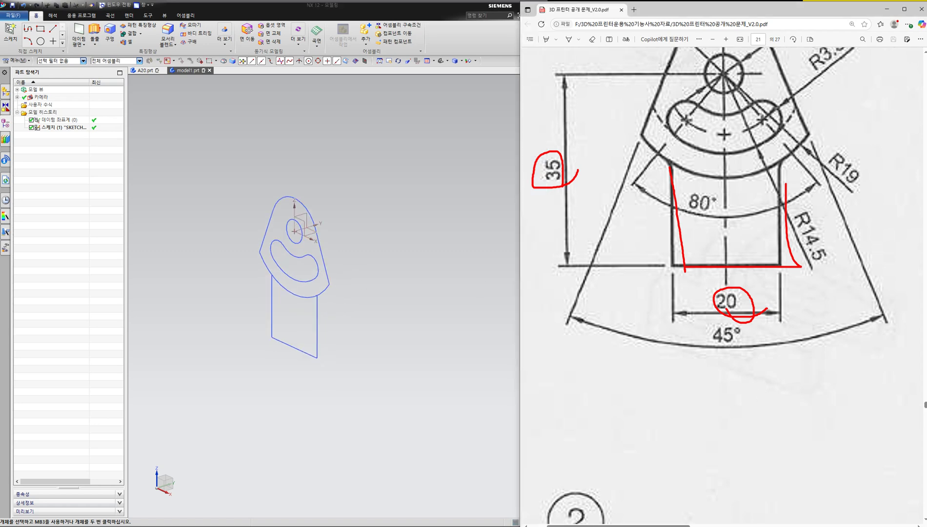
{"action": "left_click", "coordinate": [886, 218]}
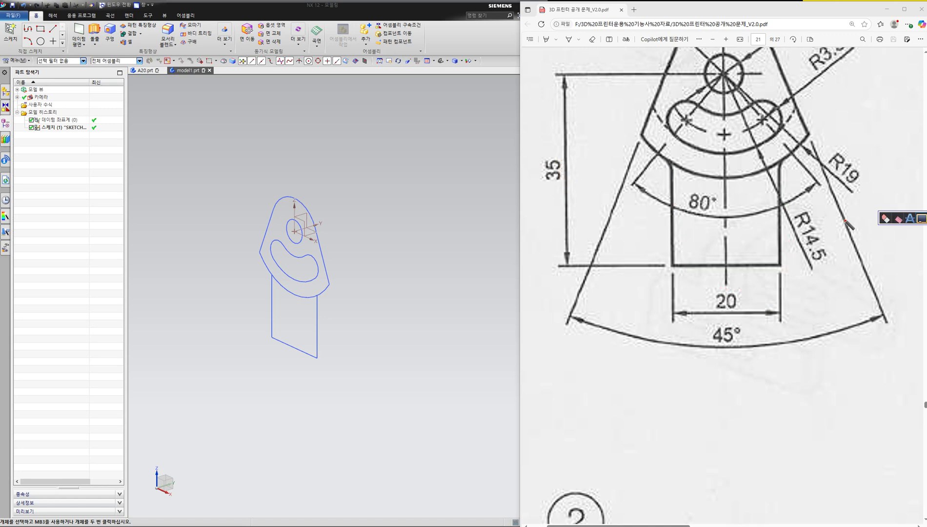
{"action": "key", "text": "Escape"}
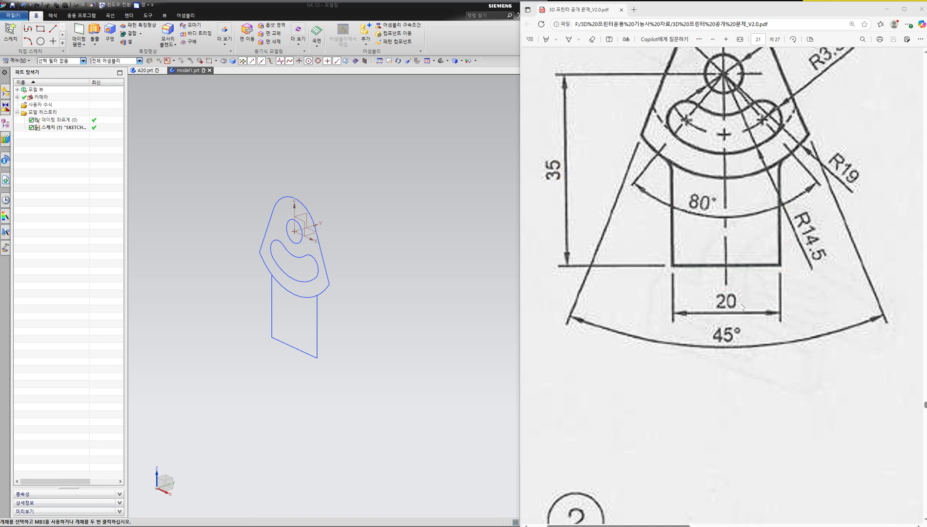
Examine part 1's side view for the head thickness, the stem's offset from the centre plane, and the central slot's width and depth
{"action": "scroll", "coordinate": [743, 307], "scroll_direction": "down", "scroll_amount": 3, "text": "ctrl"}
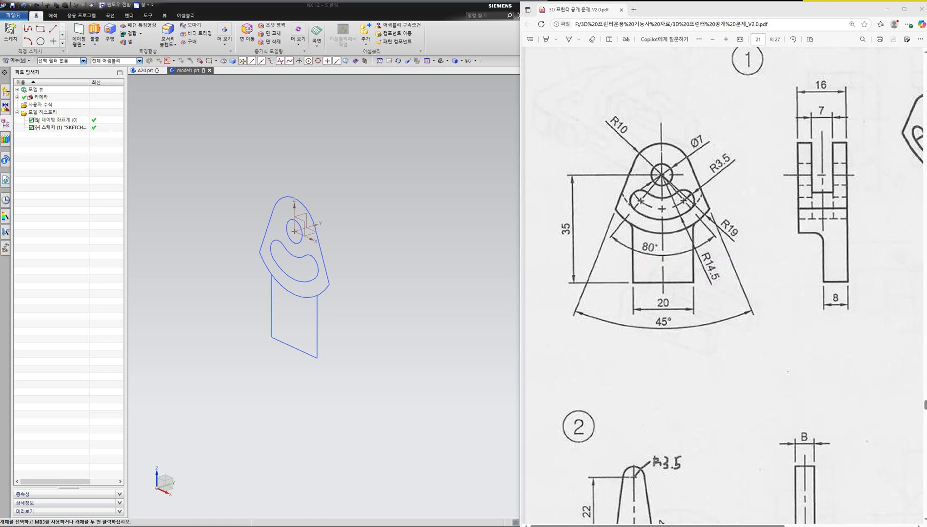
{"action": "left_click_drag", "start_coordinate": [822, 131], "coordinate": [820, 314]}
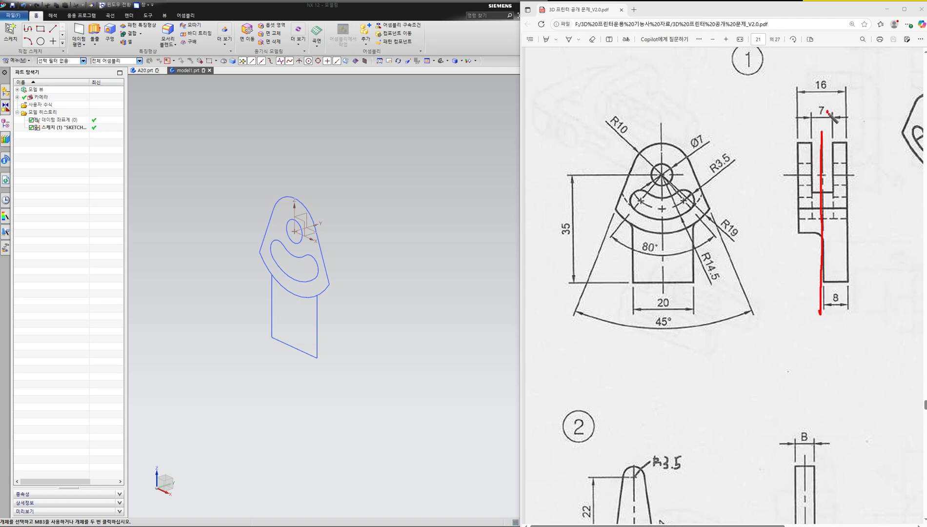
{"action": "mouse_move", "coordinate": [828, 77]}
{"action": "left_mouse_down"}
{"action": "mouse_move", "coordinate": [816, 91]}
{"action": "mouse_move", "coordinate": [832, 83]}
{"action": "mouse_move", "coordinate": [824, 96]}
{"action": "left_mouse_up"}
{"action": "left_click_drag", "start_coordinate": [286, 199], "coordinate": [278, 224]}
{"action": "left_click_drag", "start_coordinate": [288, 322], "coordinate": [306, 326]}
{"action": "left_click_drag", "start_coordinate": [266, 247], "coordinate": [264, 254]}
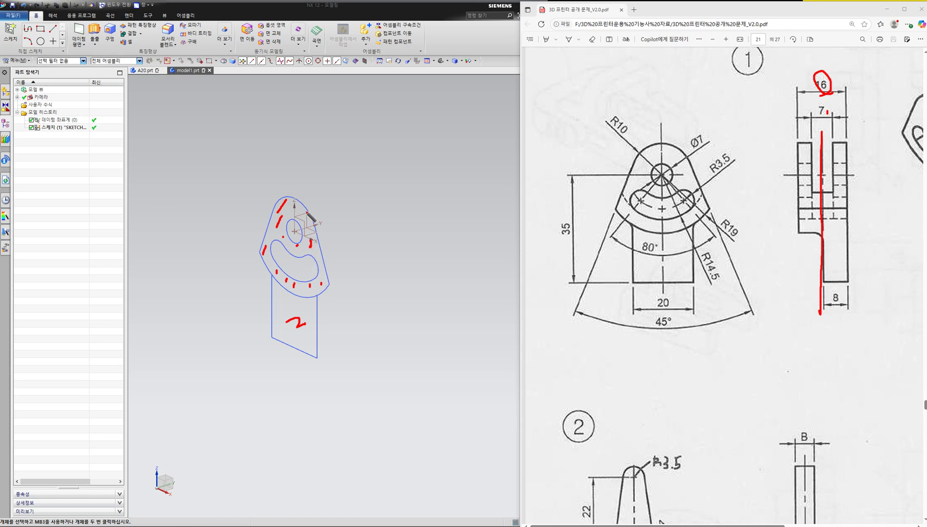
{"action": "mouse_move", "coordinate": [317, 199]}
{"action": "left_mouse_down"}
{"action": "mouse_move", "coordinate": [348, 188]}
{"action": "mouse_move", "coordinate": [334, 199]}
{"action": "left_mouse_up"}
{"action": "mouse_move", "coordinate": [266, 208]}
{"action": "left_mouse_down"}
{"action": "mouse_move", "coordinate": [218, 222]}
{"action": "mouse_move", "coordinate": [232, 228]}
{"action": "mouse_move", "coordinate": [229, 188]}
{"action": "left_mouse_up"}
{"action": "left_click_drag", "start_coordinate": [316, 165], "coordinate": [272, 187]}
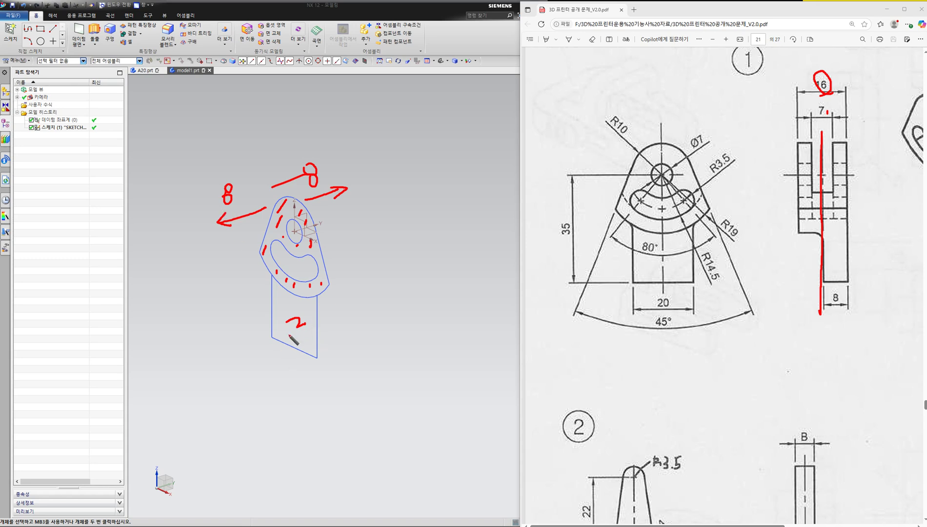
{"action": "mouse_move", "coordinate": [289, 336]}
{"action": "left_mouse_down"}
{"action": "mouse_move", "coordinate": [266, 348]}
{"action": "mouse_move", "coordinate": [245, 343]}
{"action": "mouse_move", "coordinate": [264, 341]}
{"action": "left_mouse_up"}
{"action": "mouse_move", "coordinate": [321, 322]}
{"action": "left_mouse_down"}
{"action": "mouse_move", "coordinate": [350, 314]}
{"action": "mouse_move", "coordinate": [349, 323]}
{"action": "left_mouse_up"}
{"action": "mouse_move", "coordinate": [360, 291]}
{"action": "left_mouse_down"}
{"action": "mouse_move", "coordinate": [367, 311]}
{"action": "mouse_move", "coordinate": [362, 299]}
{"action": "mouse_move", "coordinate": [373, 287]}
{"action": "left_mouse_up"}
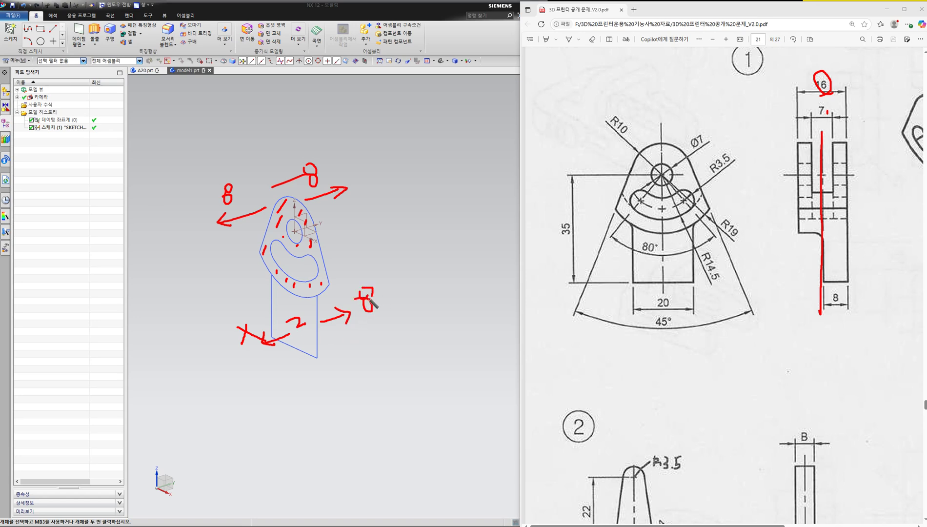
{"action": "mouse_move", "coordinate": [813, 140]}
{"action": "left_mouse_down"}
{"action": "mouse_move", "coordinate": [813, 191]}
{"action": "mouse_move", "coordinate": [835, 141]}
{"action": "left_mouse_up"}
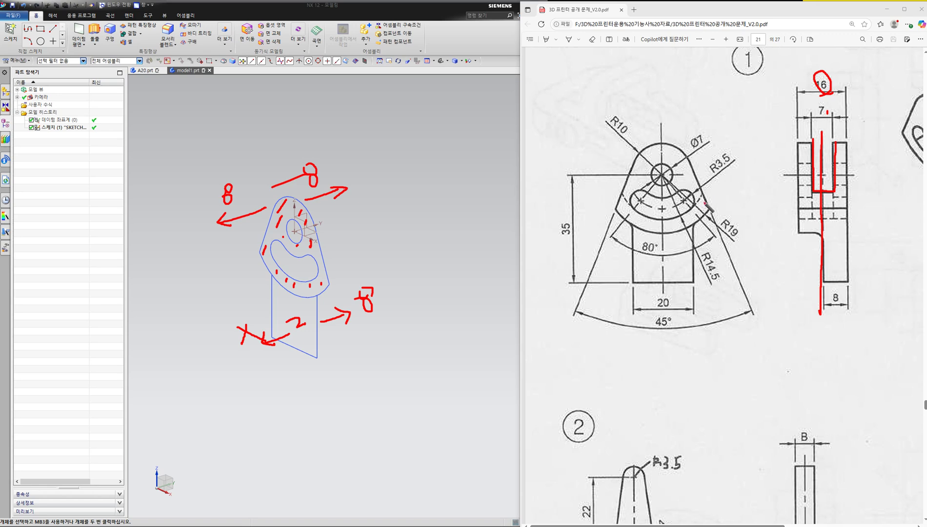
{"action": "mouse_move", "coordinate": [703, 204]}
{"action": "left_mouse_down"}
{"action": "mouse_move", "coordinate": [693, 191]}
{"action": "mouse_move", "coordinate": [704, 211]}
{"action": "left_mouse_up"}
{"action": "mouse_move", "coordinate": [634, 211]}
{"action": "left_mouse_down"}
{"action": "mouse_move", "coordinate": [620, 196]}
{"action": "mouse_move", "coordinate": [634, 209]}
{"action": "left_mouse_up"}
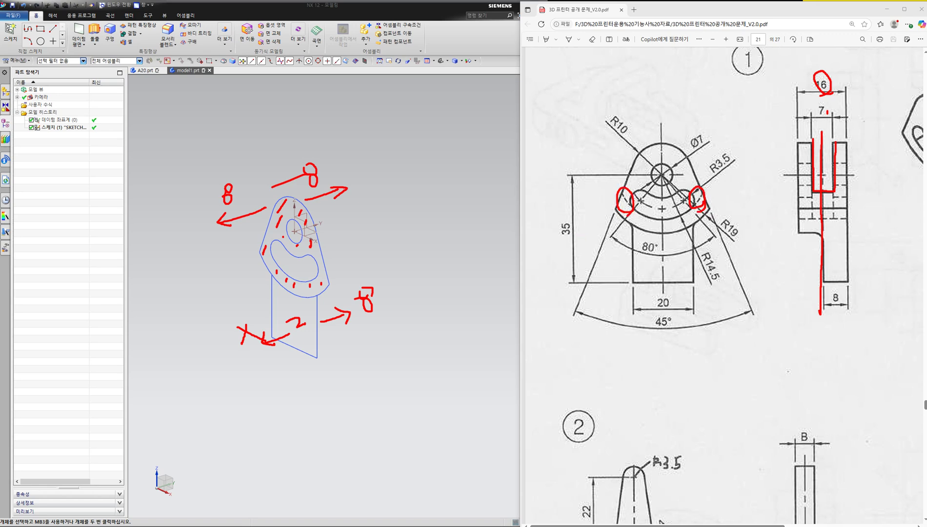
{"action": "key", "text": "Escape"}
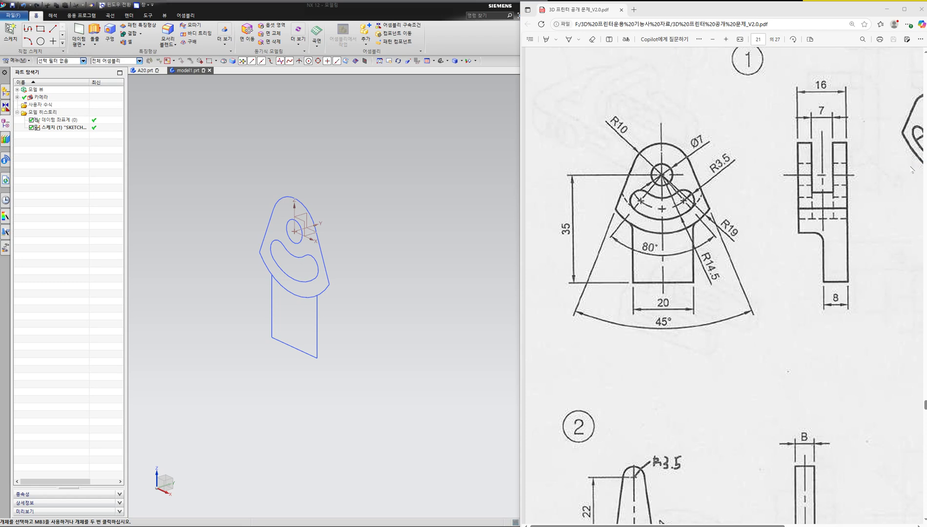
Reopen the front-view sketch, extend both ends of the curved slot's lower arc to the slanted sides, and finish the sketch
{"action": "double_click", "coordinate": [64, 127]}
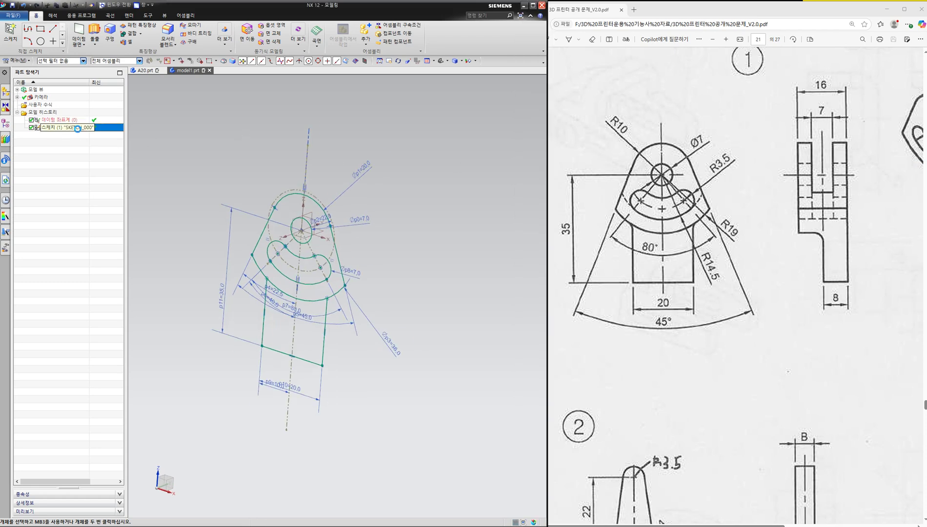
{"action": "scroll", "coordinate": [266, 258], "scroll_direction": "up", "scroll_amount": 3}
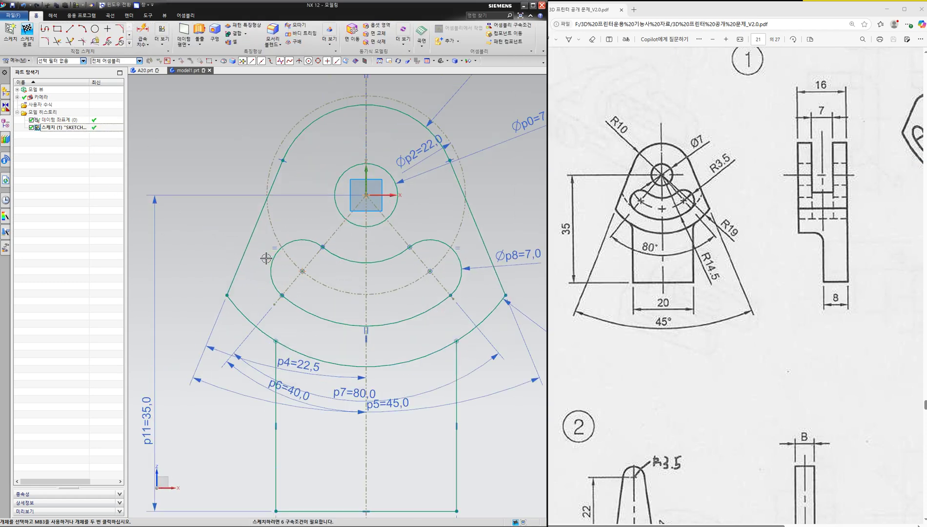
{"action": "key", "text": "e"}
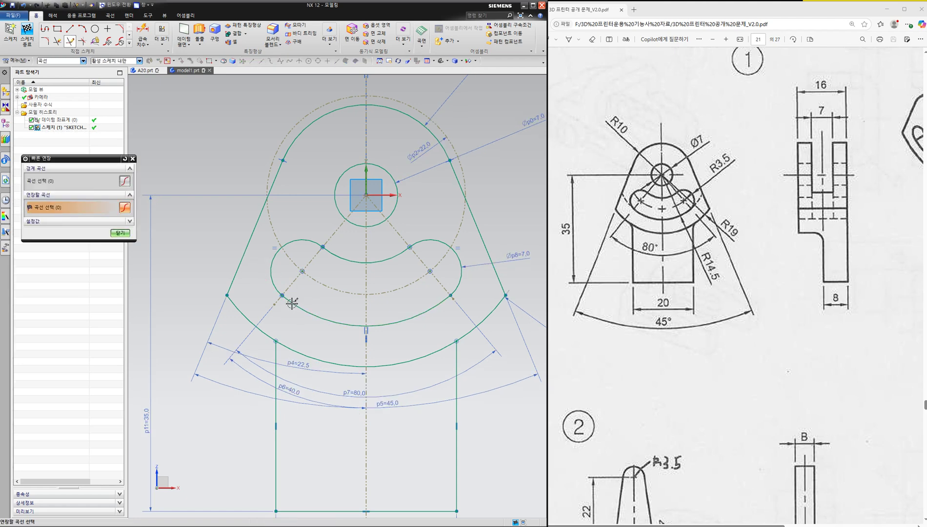
{"action": "left_click", "coordinate": [291, 302]}
{"action": "left_click", "coordinate": [432, 311]}
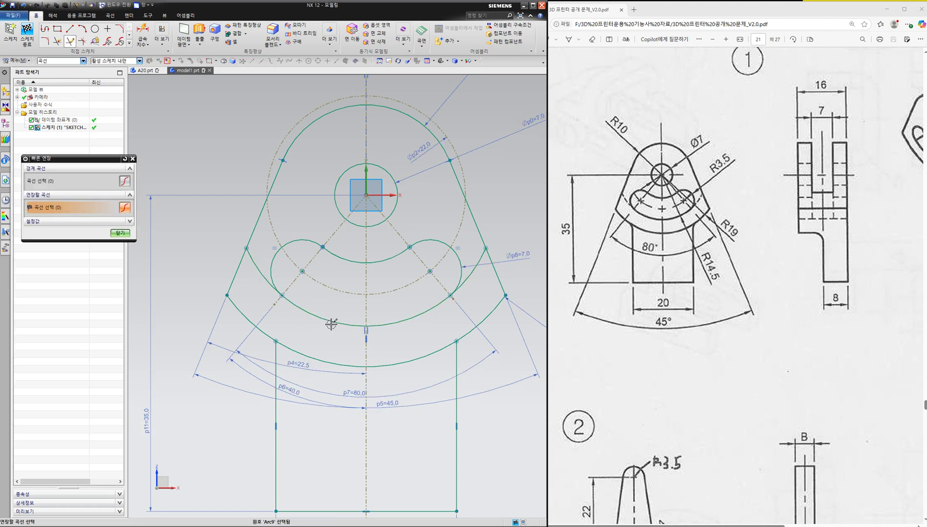
{"action": "key", "text": "Escape"}
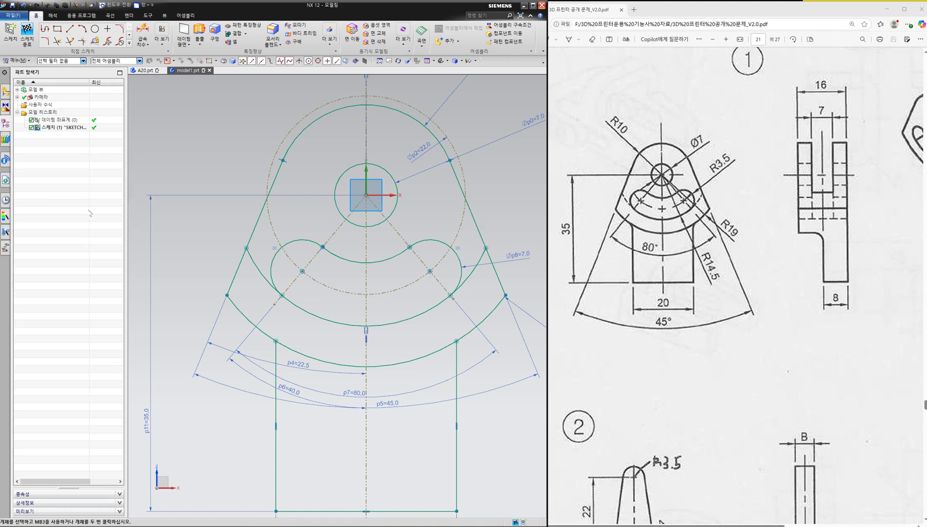
{"action": "left_click", "coordinate": [27, 31]}
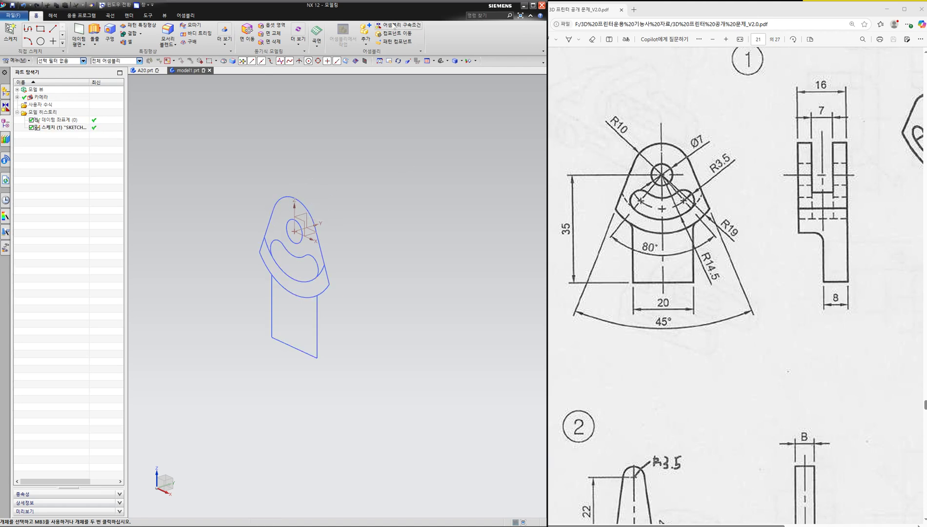
Extrude the head regions, leaving out the hole and curved slot, from -8 to 8 mm with the Boolean set to None
{"action": "left_click", "coordinate": [96, 30]}
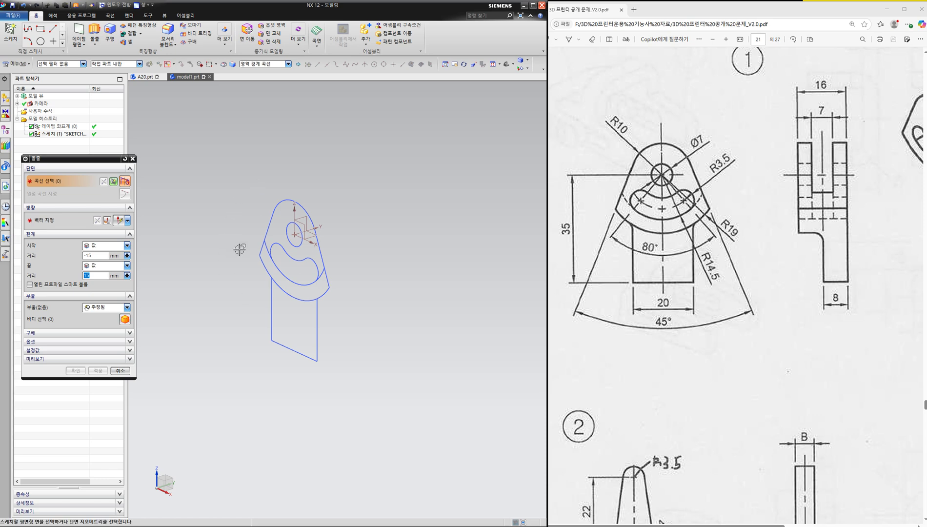
{"action": "left_click", "coordinate": [264, 255]}
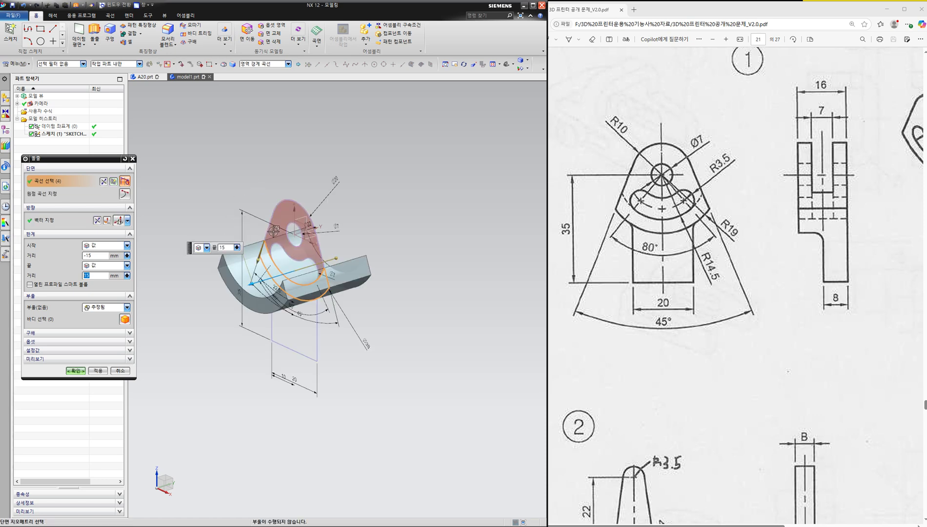
{"action": "left_click", "coordinate": [275, 230]}
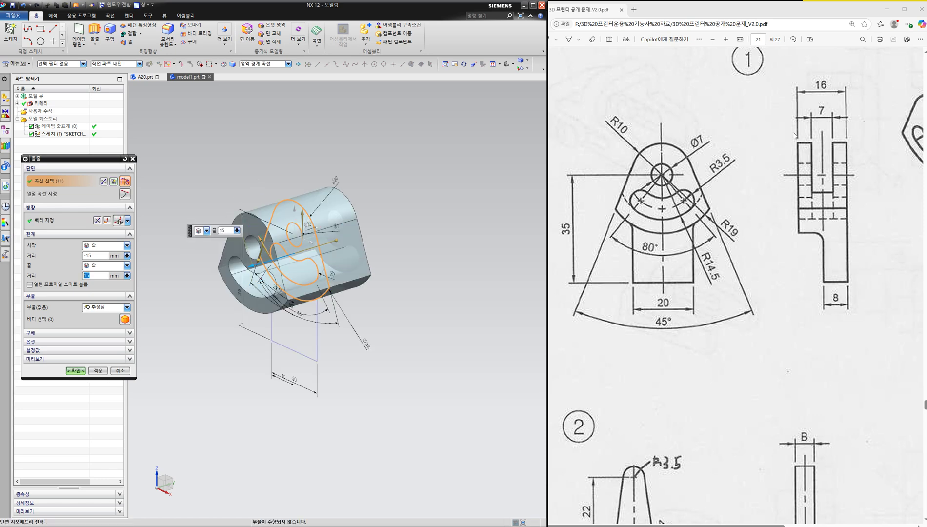
{"action": "left_click", "coordinate": [100, 255]}
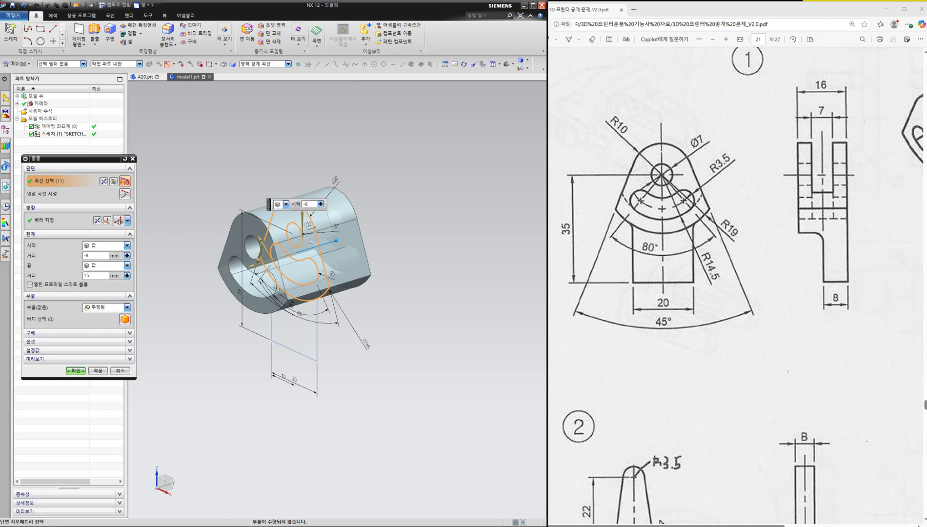
{"action": "type", "text": "-8"}
{"action": "left_click", "coordinate": [92, 275]}
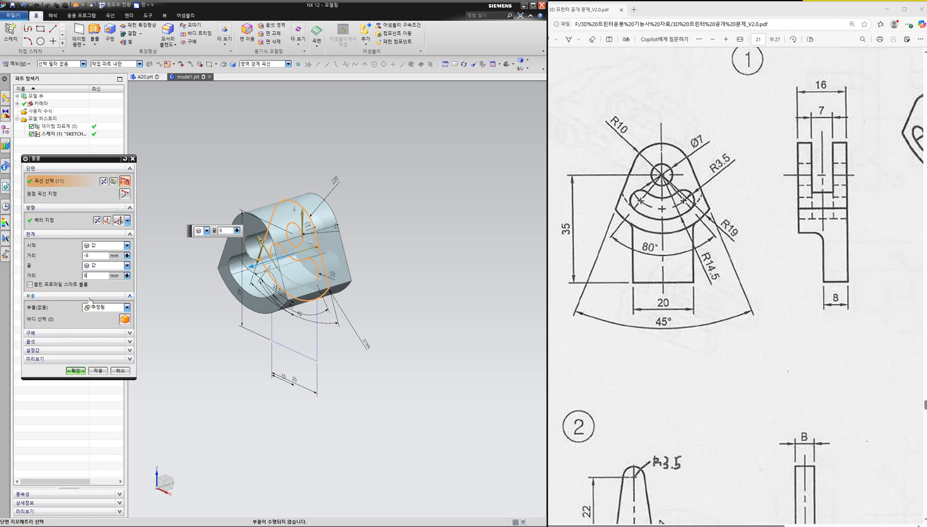
{"action": "left_click", "coordinate": [105, 307]}
{"action": "left_click", "coordinate": [100, 315]}
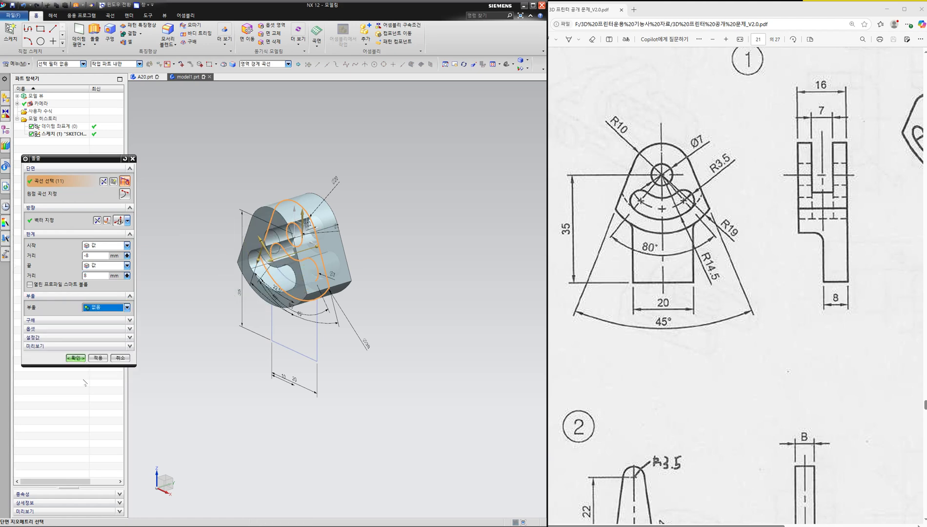
{"action": "left_click", "coordinate": [98, 357]}
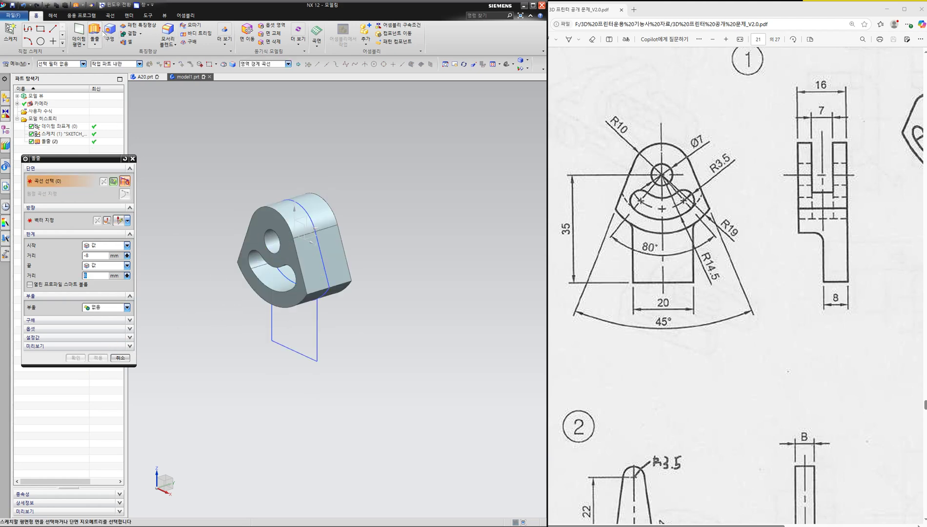
Extrude the rectangular stem region from 0 to -8 mm and unite it with the head body
{"action": "left_click", "coordinate": [299, 335]}
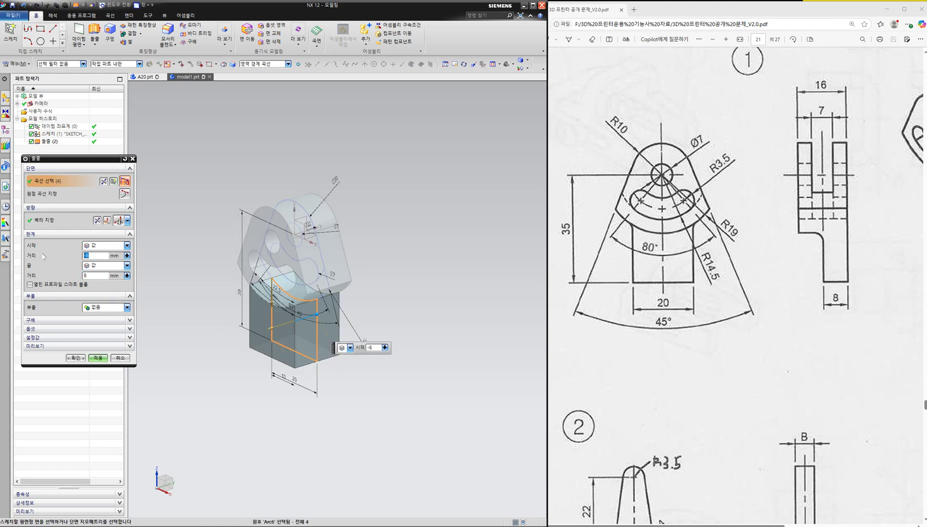
{"action": "key", "text": "Return"}
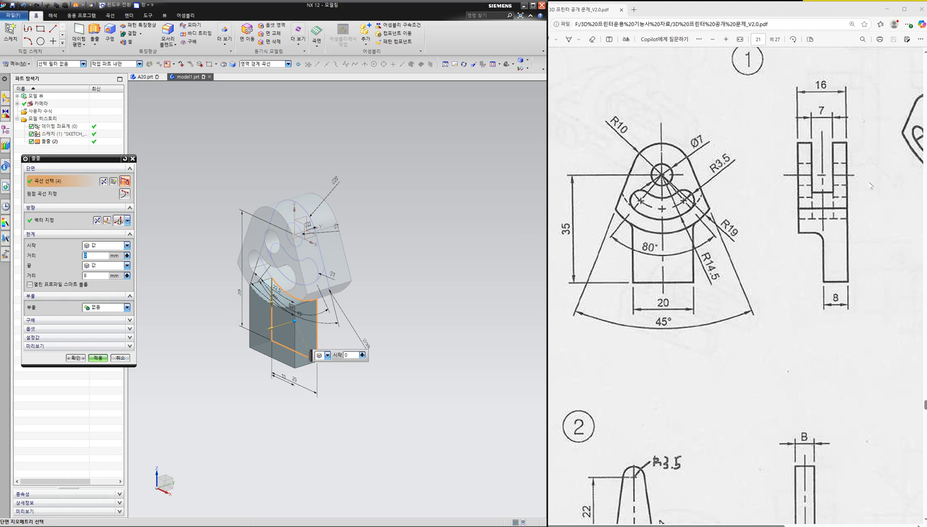
{"action": "mouse_move", "coordinate": [355, 318]}
{"action": "left_mouse_down"}
{"action": "mouse_move", "coordinate": [281, 340]}
{"action": "mouse_move", "coordinate": [302, 342]}
{"action": "left_mouse_up"}
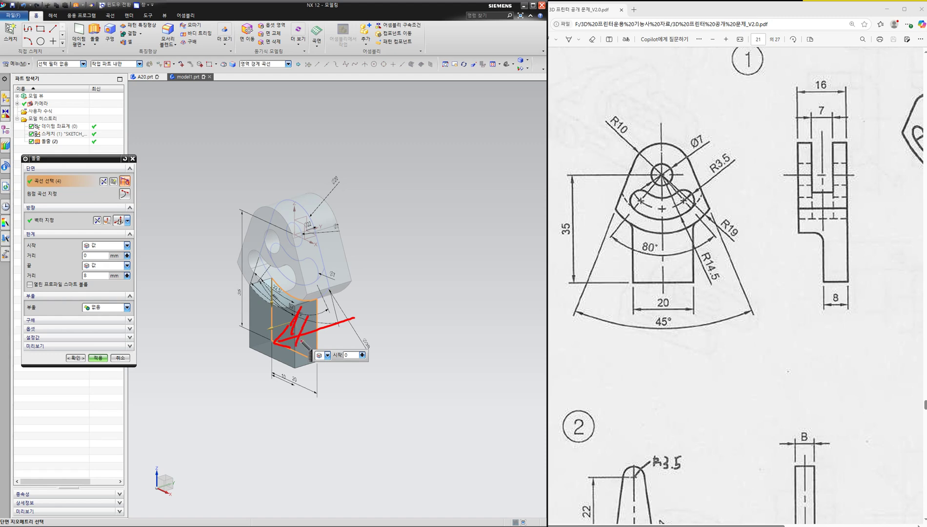
{"action": "mouse_move", "coordinate": [344, 289]}
{"action": "left_mouse_down"}
{"action": "mouse_move", "coordinate": [347, 341]}
{"action": "mouse_move", "coordinate": [332, 330]}
{"action": "left_mouse_up"}
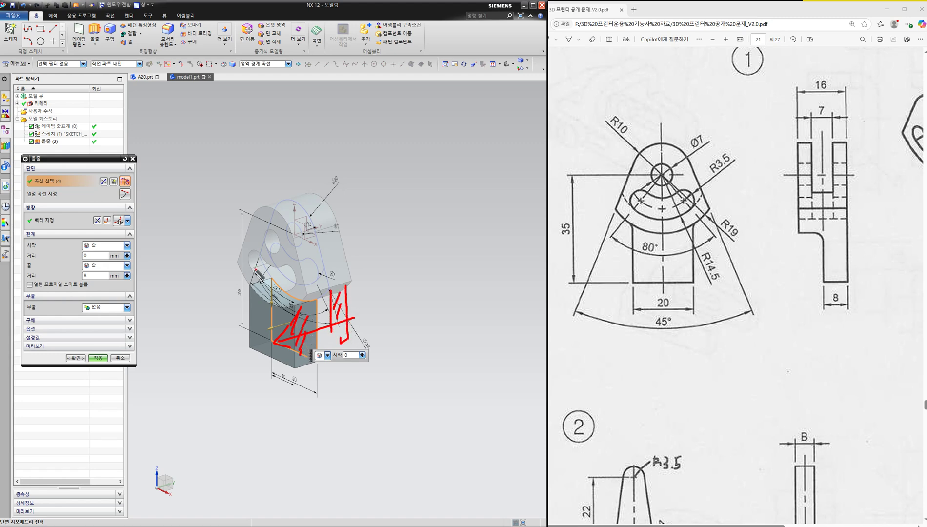
{"action": "mouse_move", "coordinate": [96, 277]}
{"action": "left_mouse_down"}
{"action": "mouse_move", "coordinate": [82, 287]}
{"action": "mouse_move", "coordinate": [167, 250]}
{"action": "mouse_move", "coordinate": [202, 221]}
{"action": "mouse_move", "coordinate": [203, 235]}
{"action": "mouse_move", "coordinate": [198, 224]}
{"action": "left_mouse_up"}
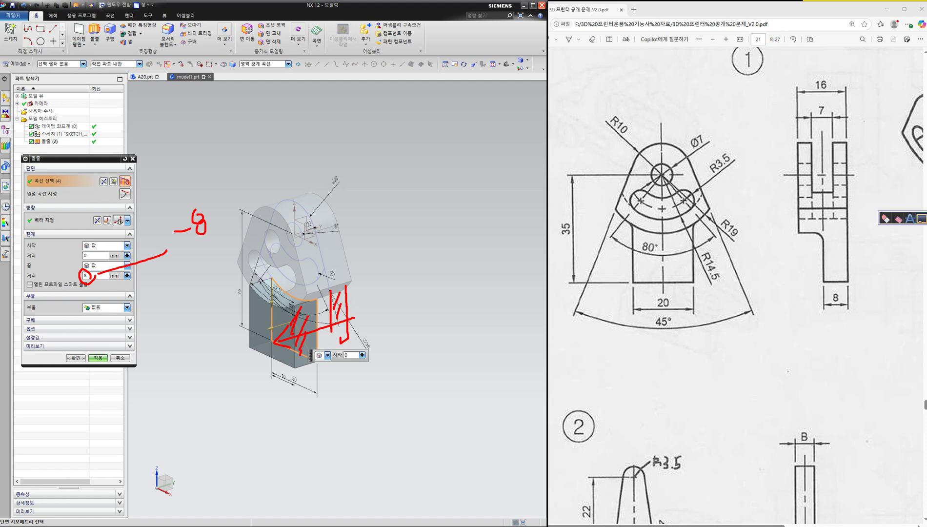
{"action": "left_click", "coordinate": [922, 218]}
{"action": "left_click", "coordinate": [95, 276]}
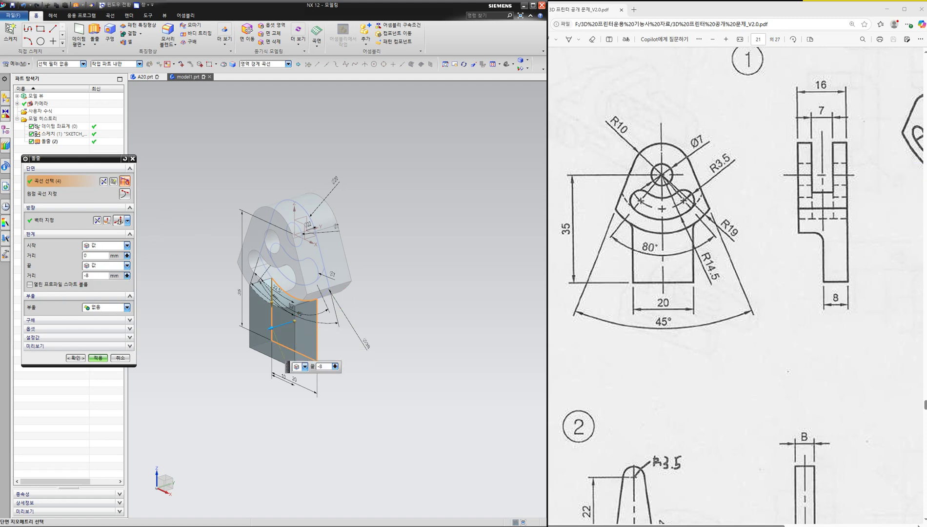
{"action": "left_click", "coordinate": [108, 307]}
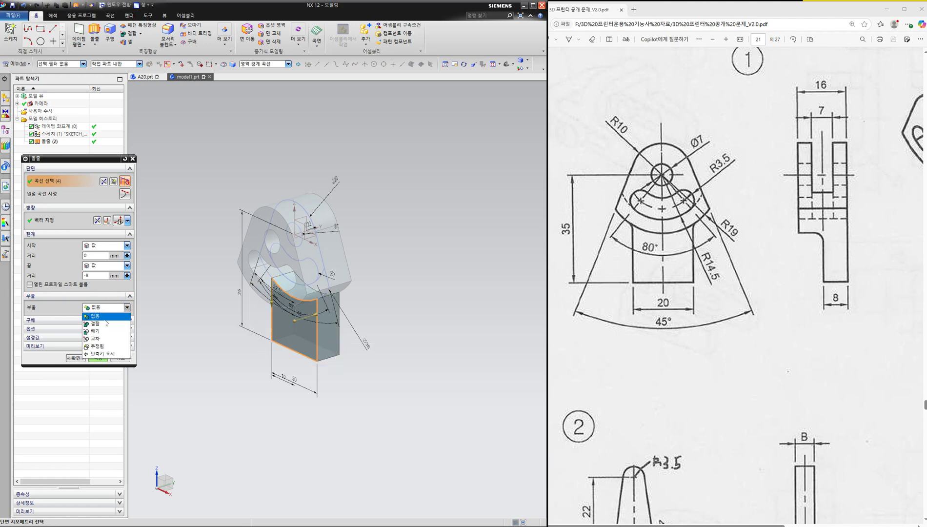
{"action": "left_click", "coordinate": [93, 322]}
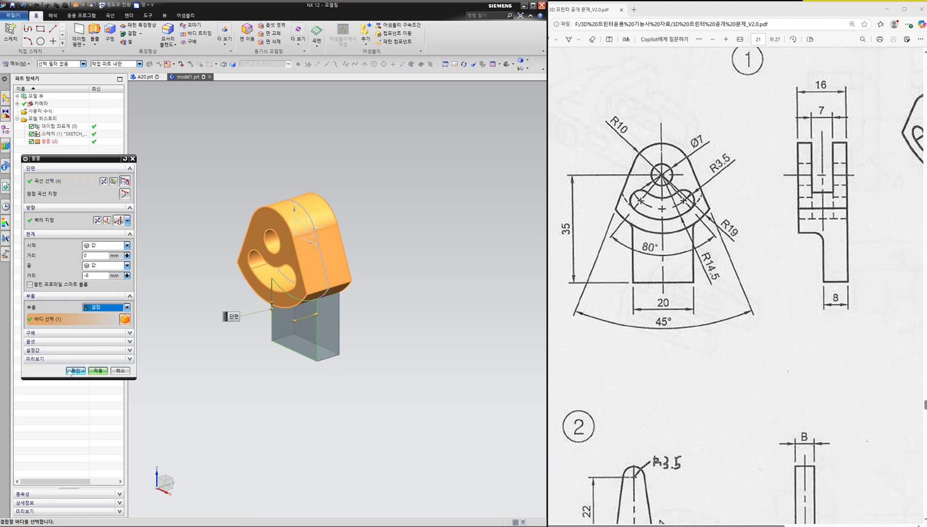
{"action": "left_click", "coordinate": [97, 371]}
Mark the 7 mm slot on the side view, show the body as wireframe, and set the curve rule to Connected Curves with Stop at Intersection
{"action": "middle_click_drag", "start_coordinate": [193, 296], "coordinate": [202, 344]}
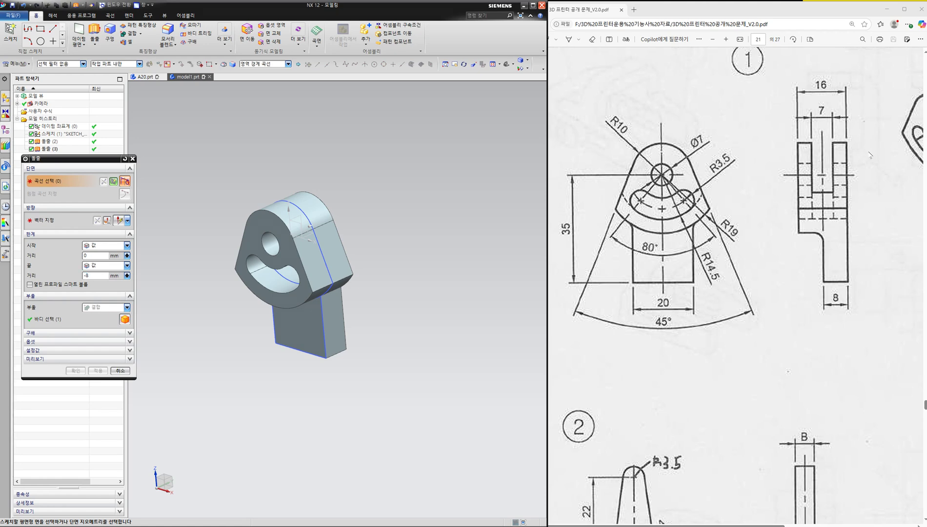
{"action": "mouse_move", "coordinate": [830, 142]}
{"action": "left_mouse_down"}
{"action": "mouse_move", "coordinate": [811, 158]}
{"action": "mouse_move", "coordinate": [819, 172]}
{"action": "left_mouse_up"}
{"action": "right_click_drag", "start_coordinate": [376, 183], "coordinate": [377, 198]}
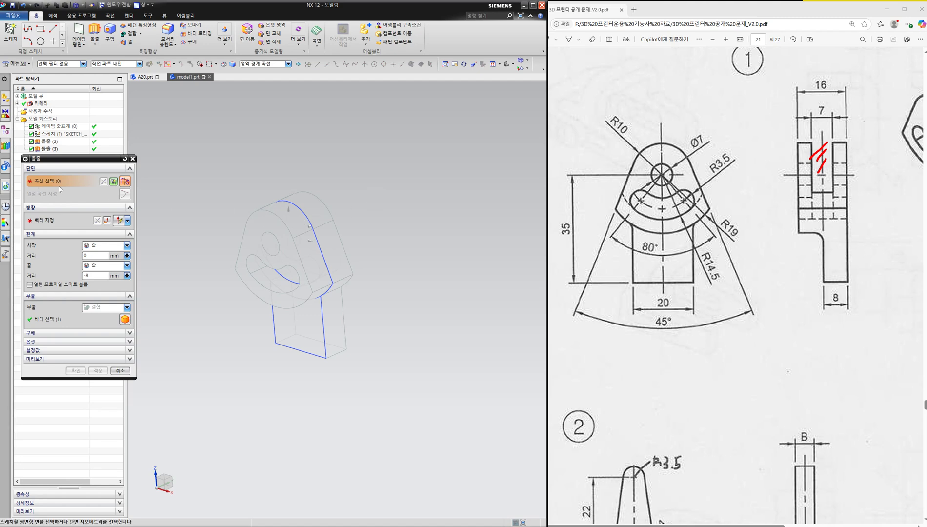
{"action": "left_click", "coordinate": [270, 65]}
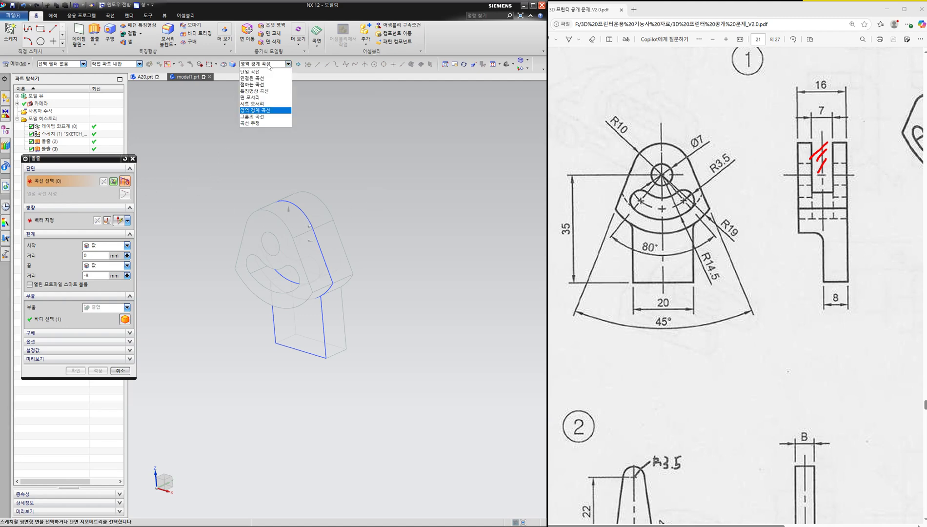
{"action": "left_click", "coordinate": [263, 78]}
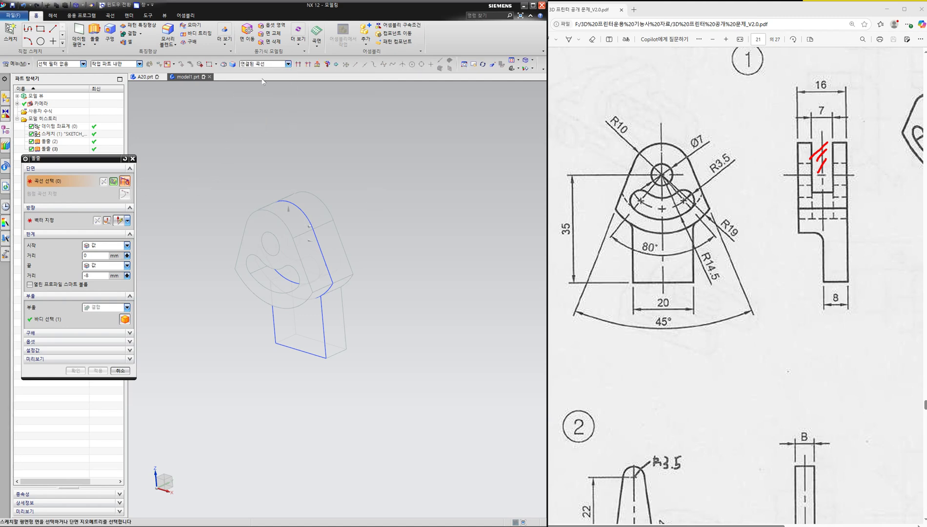
{"action": "left_click", "coordinate": [299, 64]}
Select the head's top arc, both slanted sides and the extended lower slot arc as a closed extrude section
{"action": "scroll", "coordinate": [280, 192], "scroll_direction": "up", "scroll_amount": 3}
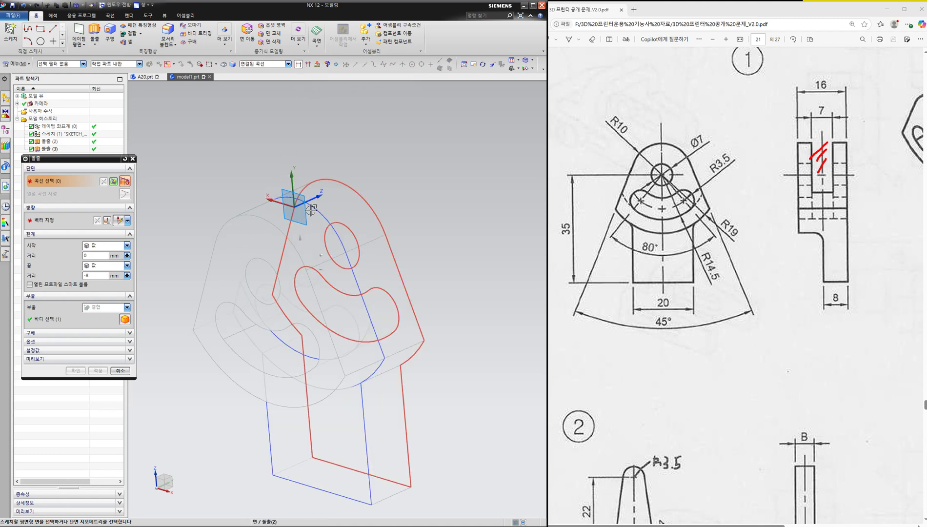
{"action": "left_click", "coordinate": [313, 208]}
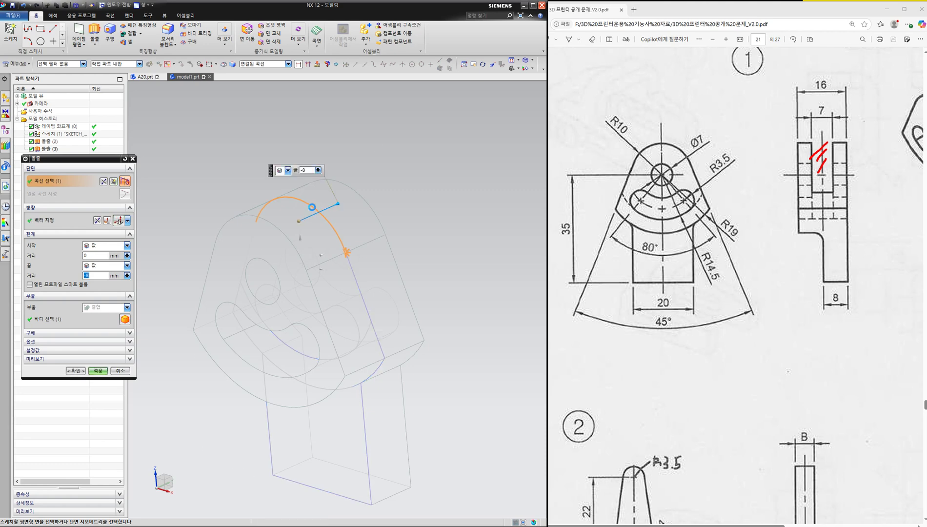
{"action": "left_click", "coordinate": [351, 269]}
{"action": "scroll", "coordinate": [371, 342], "scroll_direction": "up", "scroll_amount": 3}
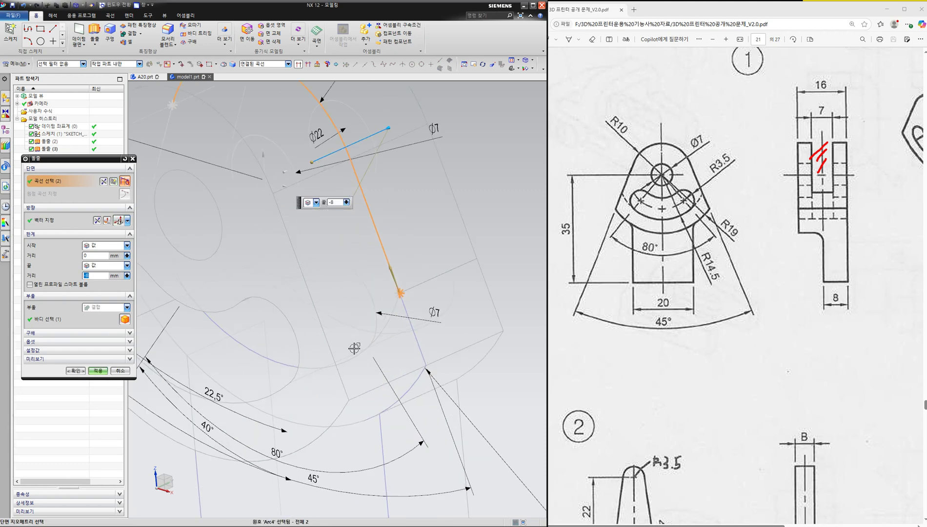
{"action": "left_click", "coordinate": [391, 319]}
{"action": "scroll", "coordinate": [310, 314], "scroll_direction": "down", "scroll_amount": 3}
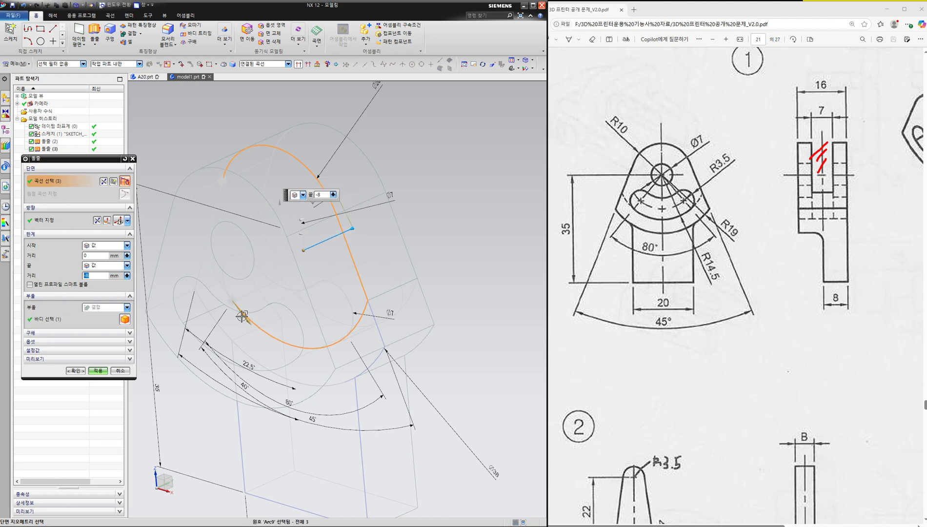
{"action": "scroll", "coordinate": [225, 289], "scroll_direction": "up", "scroll_amount": 2}
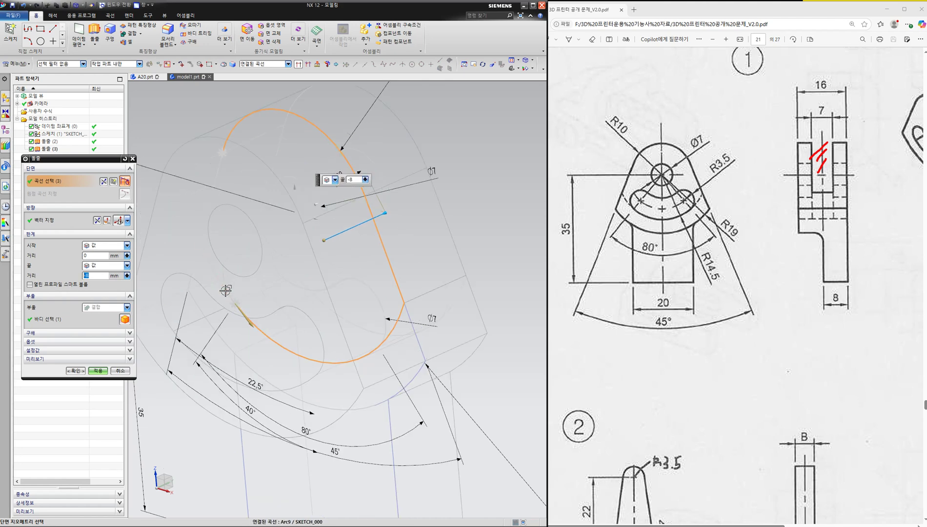
{"action": "left_click", "coordinate": [227, 290]}
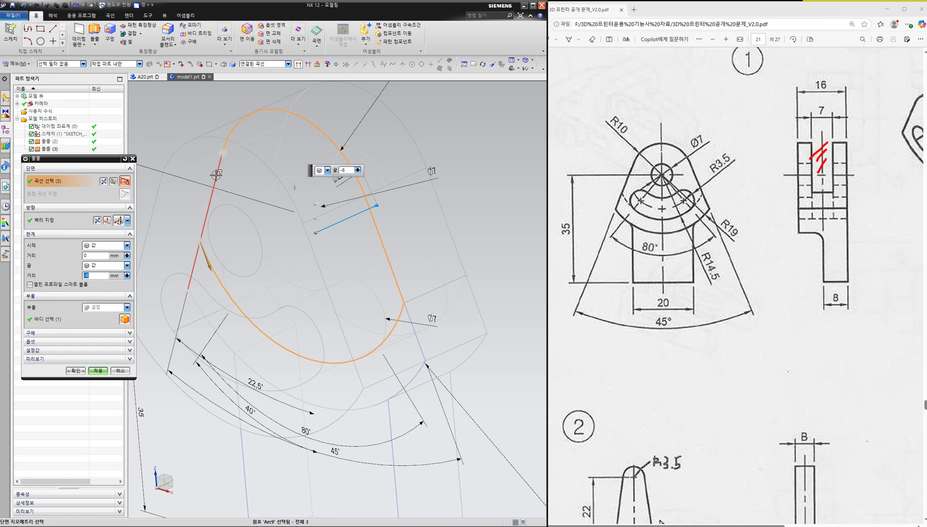
{"action": "left_click", "coordinate": [289, 271]}
{"action": "scroll", "coordinate": [288, 272], "scroll_direction": "down", "scroll_amount": 3}
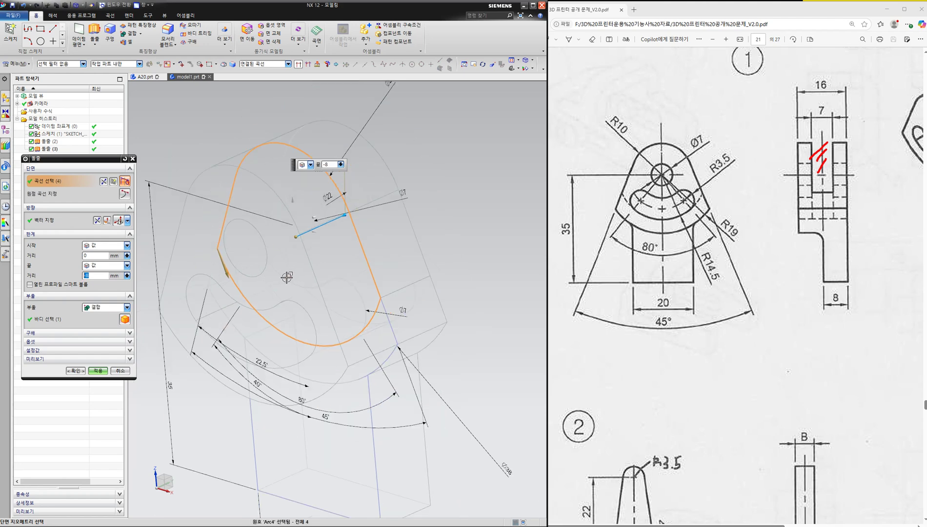
Set the slot extrusion's start distance to -3.5 mm
{"action": "left_click", "coordinate": [95, 256]}
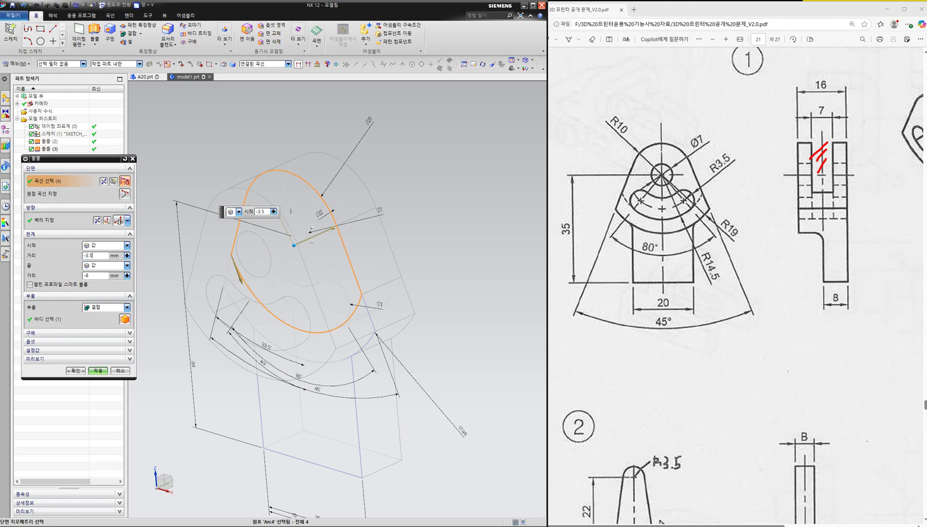
Extrude the selected rounded profile from -3.5 to 3.5 mm and subtract it from the body
{"action": "left_click", "coordinate": [99, 277]}
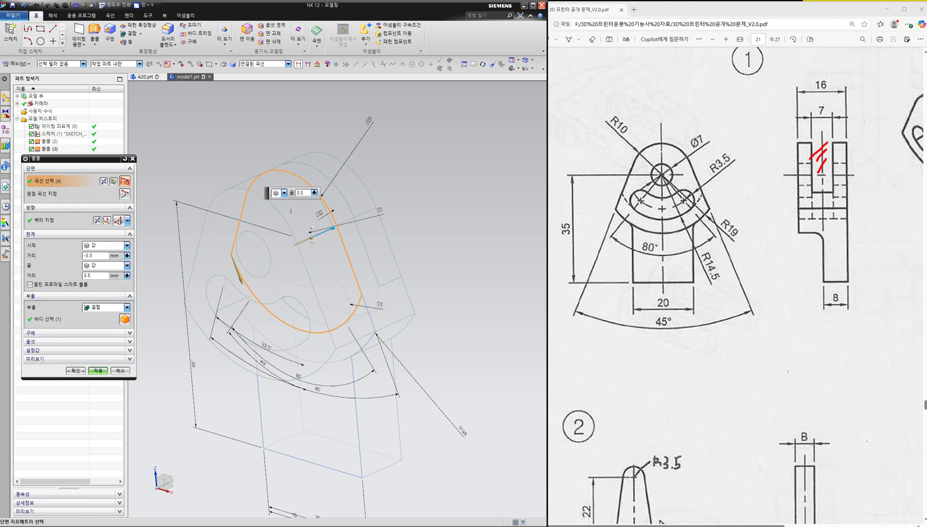
{"action": "left_click", "coordinate": [94, 308]}
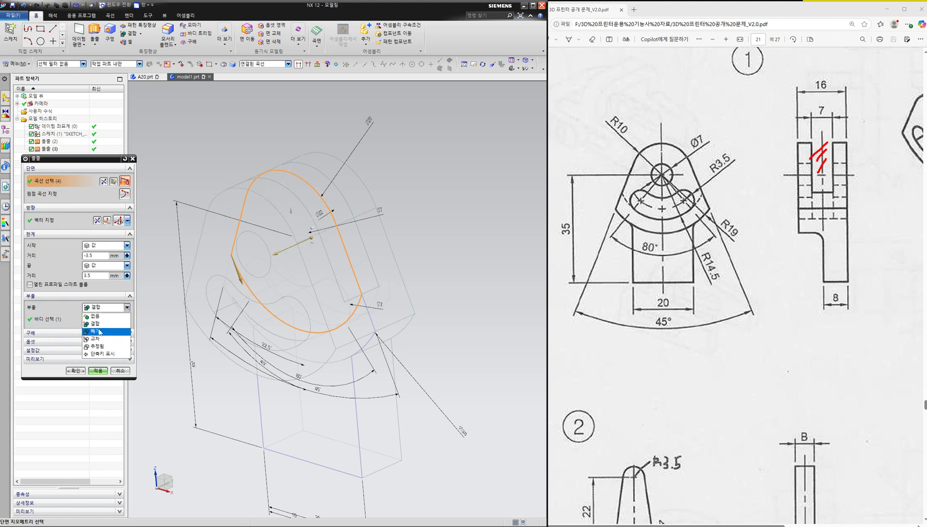
{"action": "left_click", "coordinate": [100, 332]}
{"action": "left_click", "coordinate": [77, 370]}
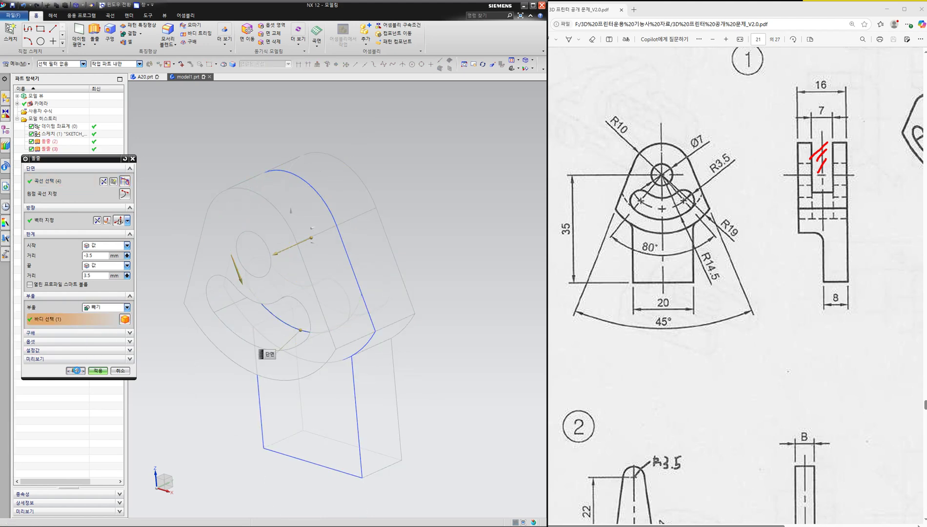
Switch the model to shaded display and examine the central slot cut
{"action": "right_click", "coordinate": [430, 249]}
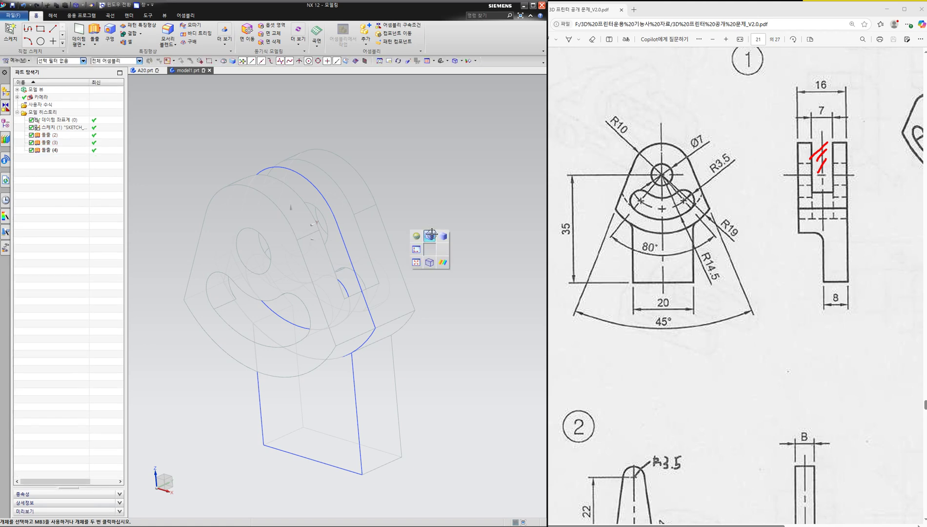
{"action": "left_click", "coordinate": [431, 236]}
{"action": "mouse_move", "coordinate": [427, 227]}
{"action": "middle_mouse_down"}
{"action": "mouse_move", "coordinate": [420, 269]}
{"action": "mouse_move", "coordinate": [355, 300]}
{"action": "mouse_move", "coordinate": [337, 325]}
{"action": "mouse_move", "coordinate": [389, 306]}
{"action": "middle_mouse_up"}
{"action": "mouse_move", "coordinate": [439, 242]}
{"action": "middle_mouse_down"}
{"action": "mouse_move", "coordinate": [446, 256]}
{"action": "mouse_move", "coordinate": [422, 239]}
{"action": "middle_mouse_up"}
{"action": "scroll", "coordinate": [415, 241], "scroll_direction": "down", "scroll_amount": 3}
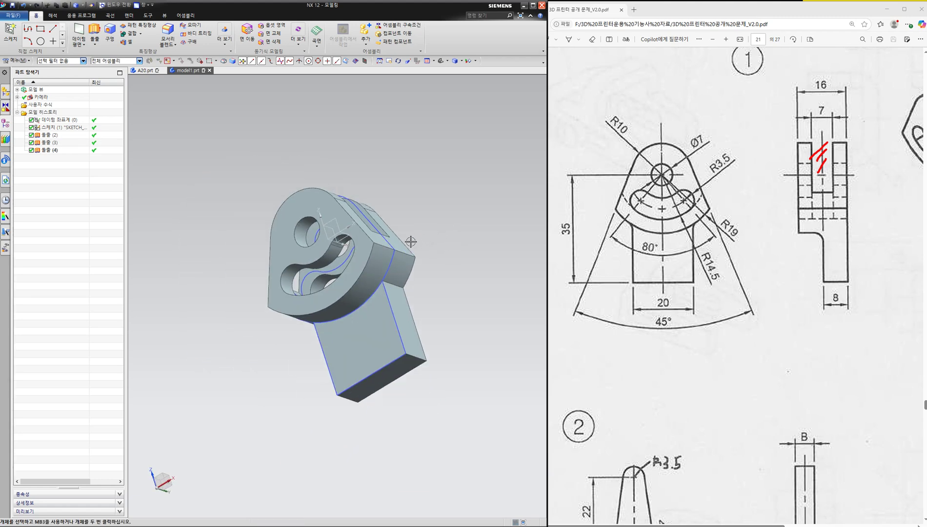
{"action": "scroll", "coordinate": [393, 246], "scroll_direction": "up", "scroll_amount": 2}
Show the whole page of the reference drawing and clear the red markings from it
{"action": "left_click", "coordinate": [784, 320]}
{"action": "scroll", "coordinate": [784, 318], "scroll_direction": "down", "scroll_amount": 2}
{"action": "scroll", "coordinate": [783, 318], "scroll_direction": "up", "scroll_amount": 2}
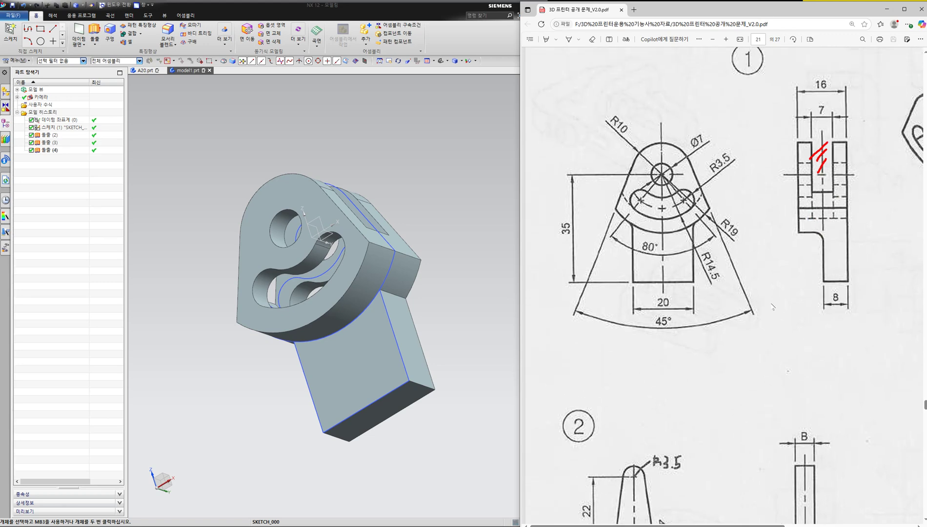
{"action": "scroll", "coordinate": [772, 306], "scroll_direction": "down", "scroll_amount": 3, "text": "ctrl"}
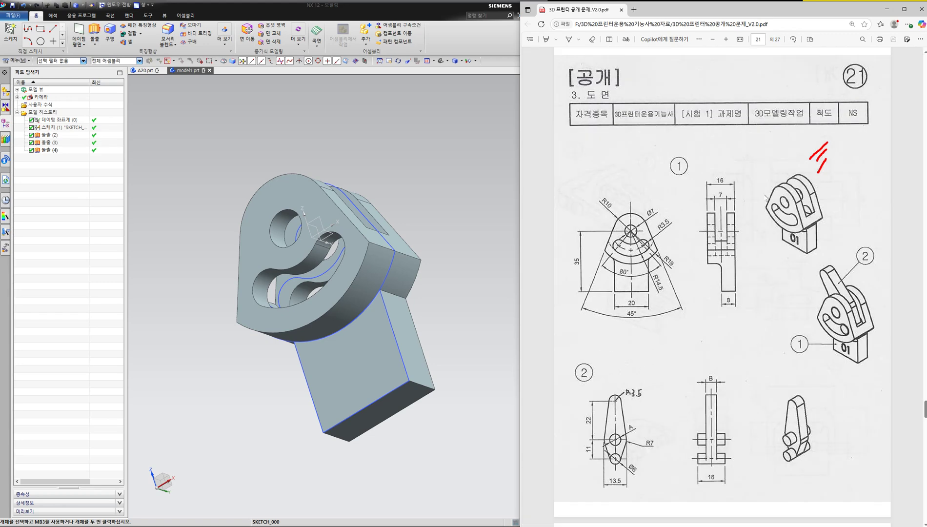
{"action": "mouse_move", "coordinate": [808, 246]}
{"action": "left_mouse_down"}
{"action": "mouse_move", "coordinate": [776, 230]}
{"action": "mouse_move", "coordinate": [797, 259]}
{"action": "left_mouse_up"}
{"action": "mouse_move", "coordinate": [345, 352]}
{"action": "left_mouse_down"}
{"action": "mouse_move", "coordinate": [352, 389]}
{"action": "mouse_move", "coordinate": [309, 349]}
{"action": "left_mouse_up"}
{"action": "left_click", "coordinate": [921, 217]}
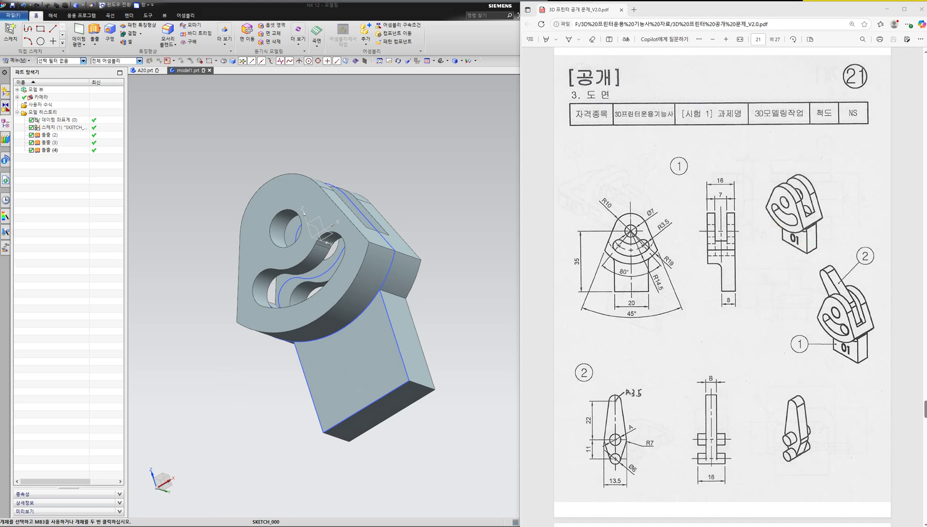
Create a sketch on the flat front face of the lower leg
{"action": "left_click", "coordinate": [10, 33]}
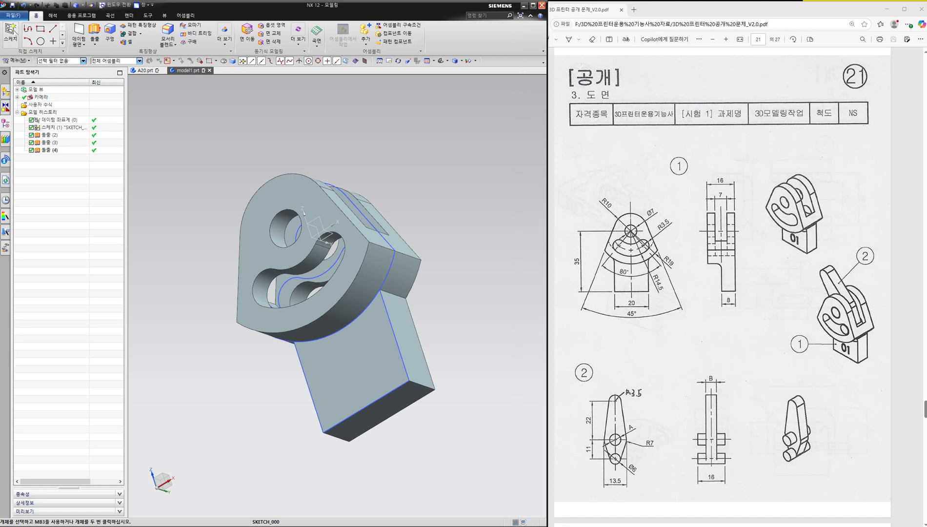
{"action": "left_click", "coordinate": [340, 391]}
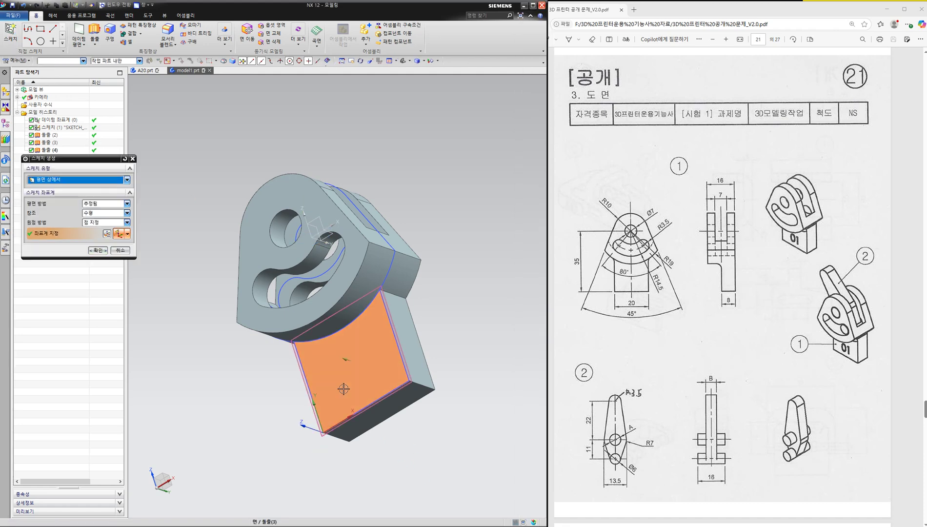
{"action": "left_click", "coordinate": [99, 250]}
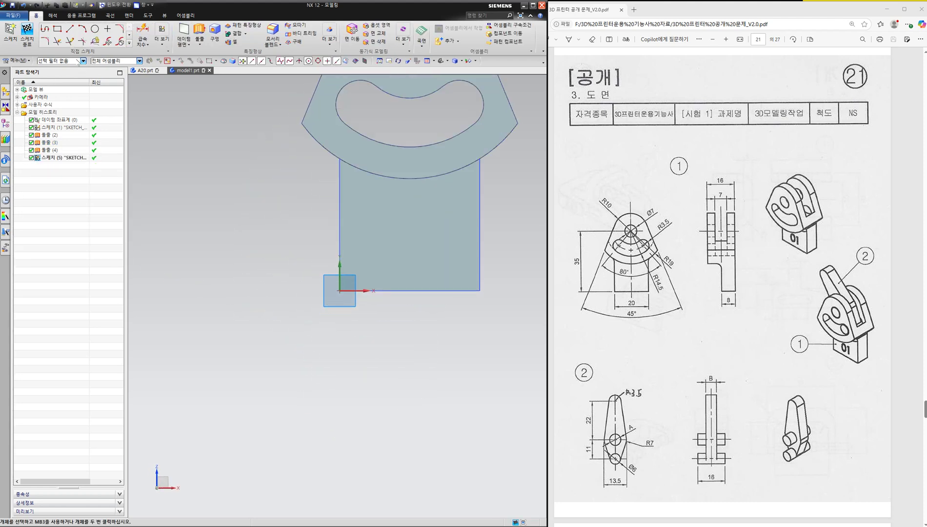
Draw a 22.5 mm horizontal line from the leg's left edge near its base, and a vertical line up the right edge from the bottom corner
{"action": "left_click", "coordinate": [69, 28]}
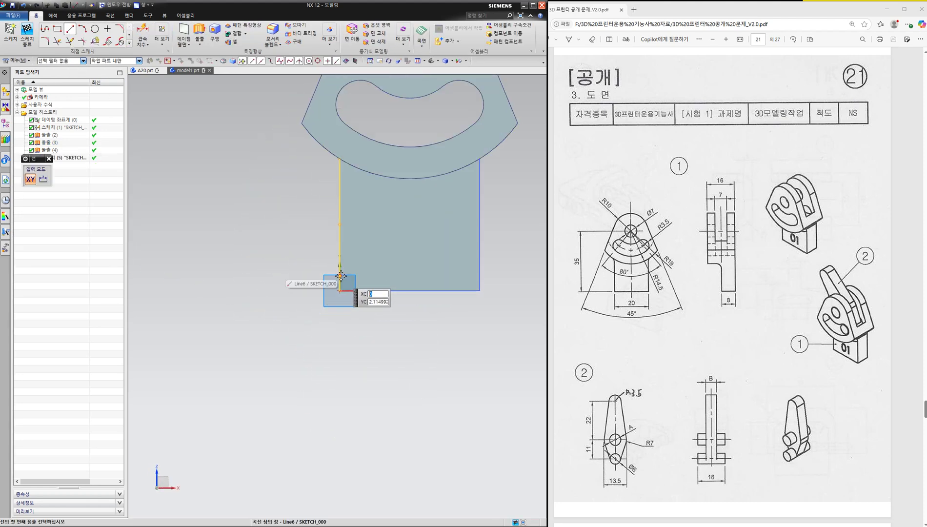
{"action": "left_click", "coordinate": [340, 271]}
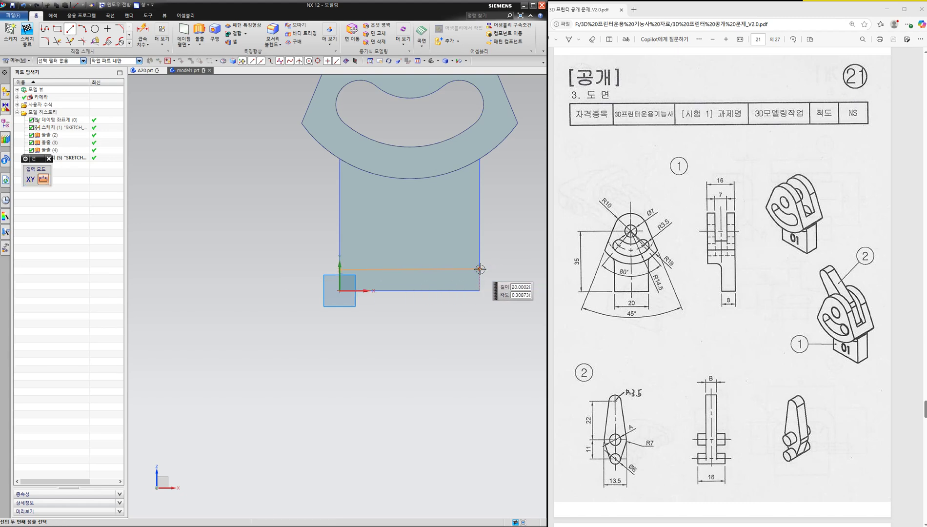
{"action": "type", "text": "22.5"}
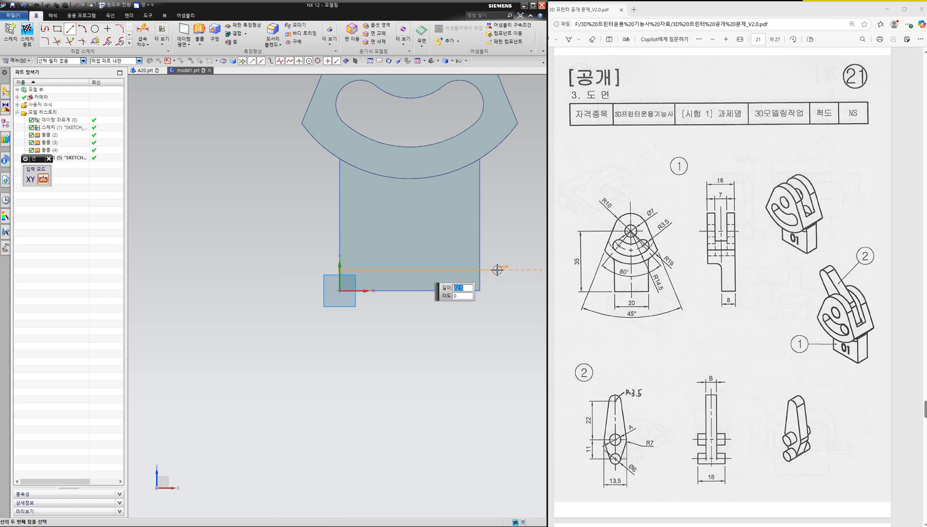
{"action": "key", "text": "Return"}
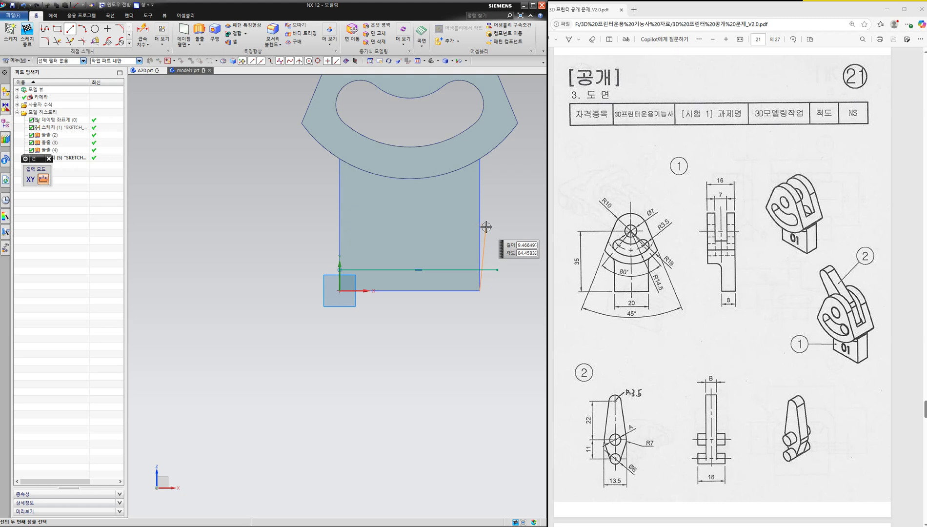
{"action": "left_click", "coordinate": [481, 212]}
{"action": "key", "text": "Escape"}
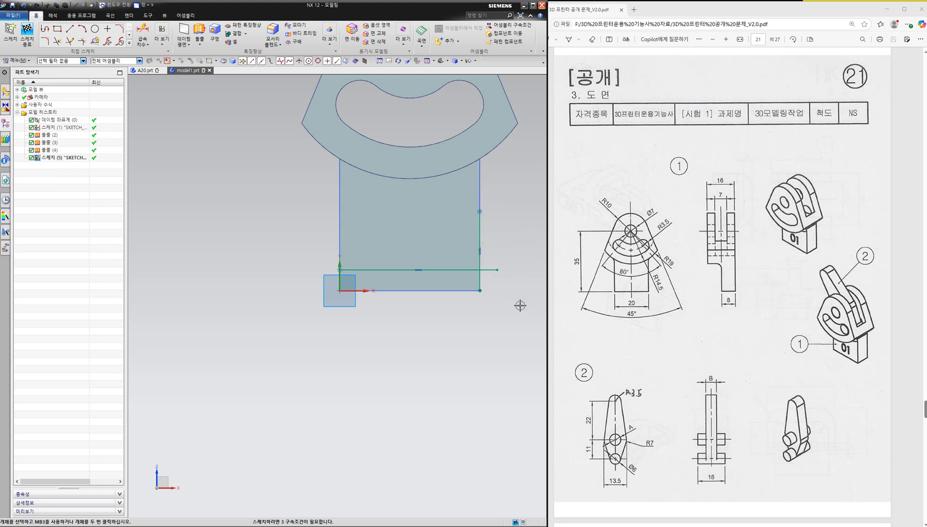
Trim the part of the horizontal line extending past the leg's right edge and finish the sketch
{"action": "key", "text": "t"}
{"action": "left_click", "coordinate": [490, 270]}
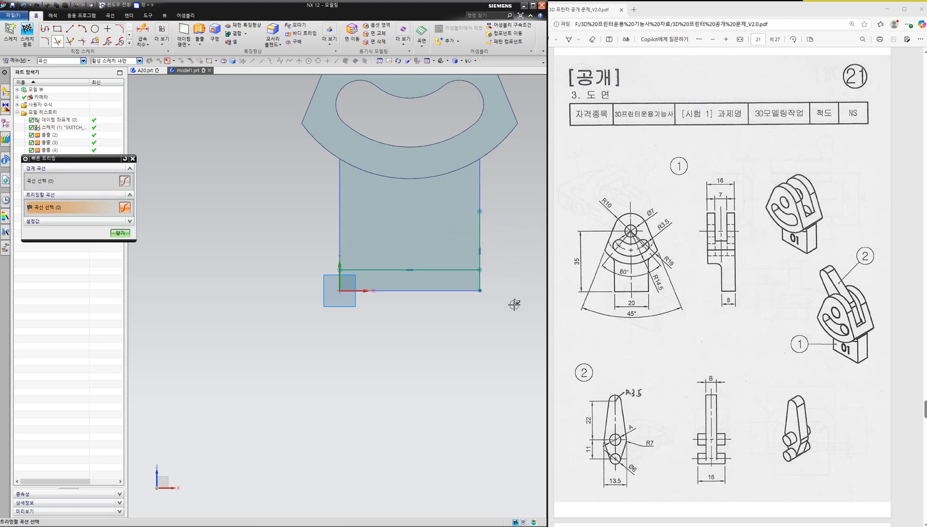
{"action": "key", "text": "Escape"}
{"action": "left_click", "coordinate": [27, 34]}
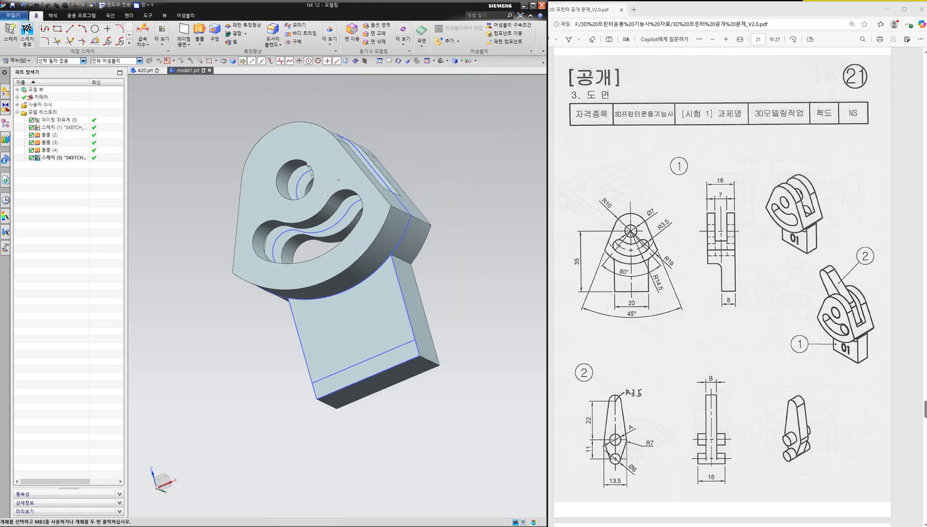
Insert planar text anchored at the middle of the leg's horizontal sketch line and rotate it by 90° to lie on the front face
{"action": "left_click", "coordinate": [16, 60]}
{"action": "mouse_move", "coordinate": [34, 100]}
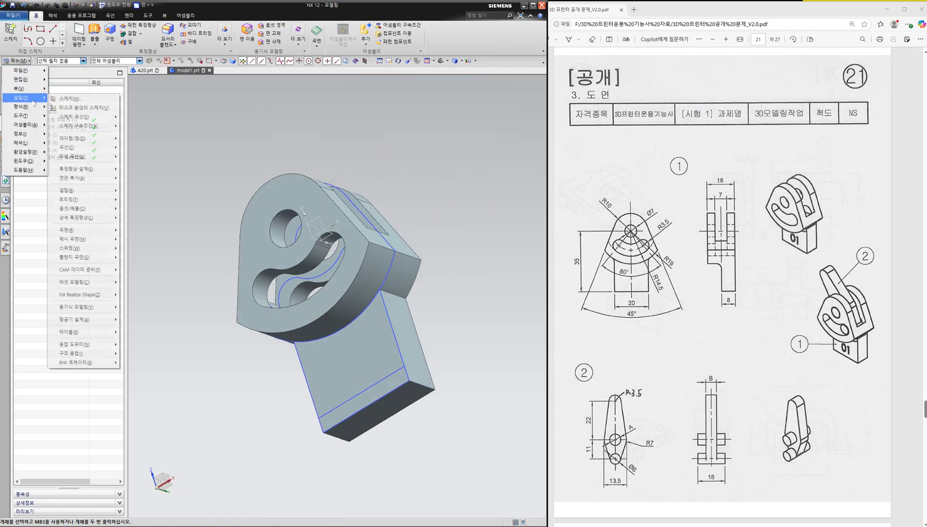
{"action": "mouse_move", "coordinate": [75, 143]}
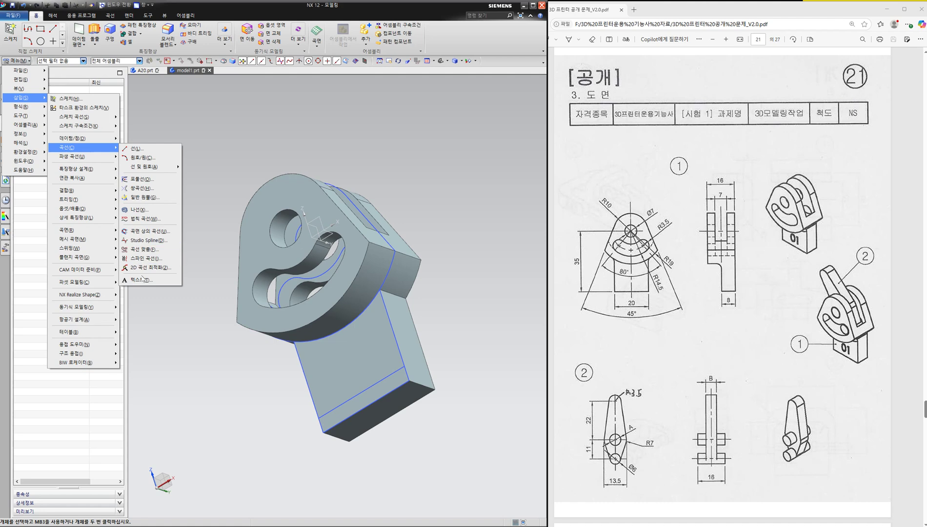
{"action": "left_click", "coordinate": [140, 278]}
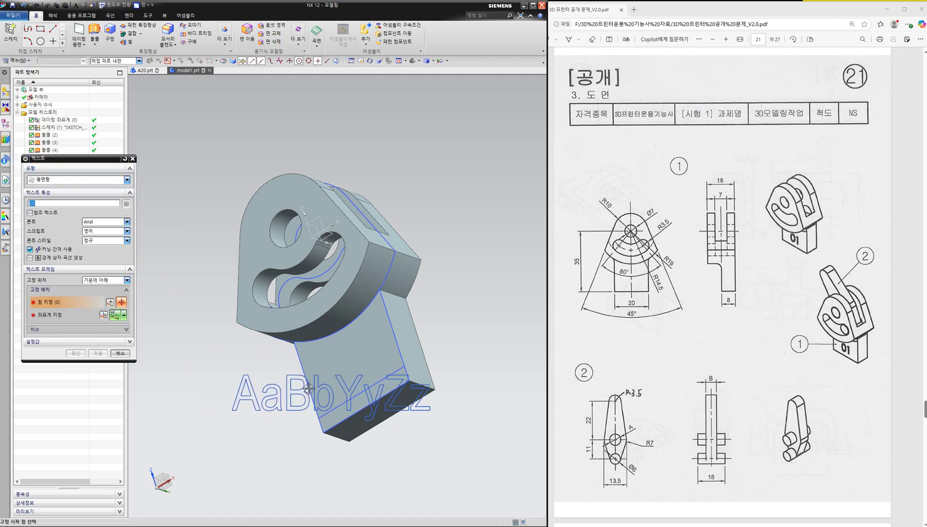
{"action": "left_click", "coordinate": [361, 393]}
{"action": "middle_click_drag", "start_coordinate": [351, 356], "coordinate": [360, 399]}
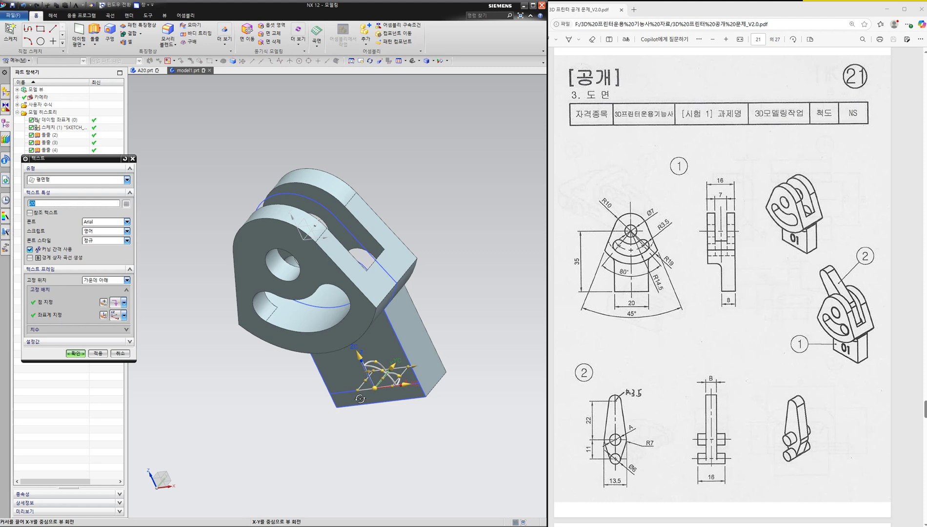
{"action": "left_click_drag", "start_coordinate": [380, 359], "coordinate": [349, 407]}
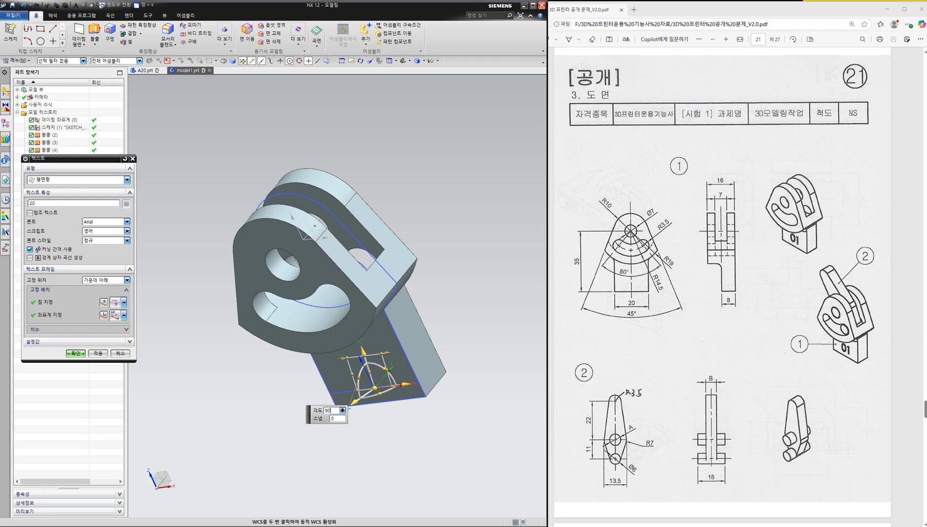
{"action": "key", "text": "Return"}
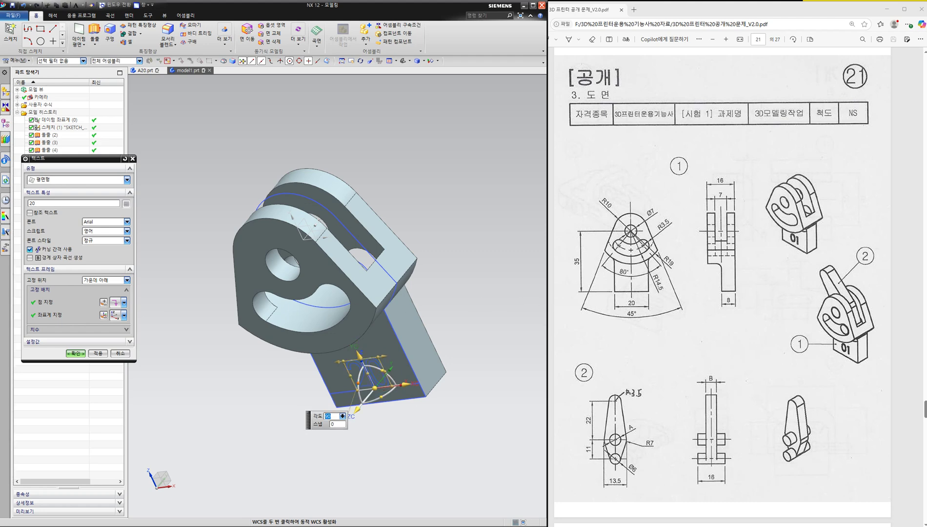
Set the text to 21, stretch it to about 9.9 mm high, widen it, and create it on the leg
{"action": "type", "text": "21"}
{"action": "mouse_move", "coordinate": [388, 313]}
{"action": "middle_mouse_down"}
{"action": "mouse_move", "coordinate": [397, 318]}
{"action": "mouse_move", "coordinate": [383, 298]}
{"action": "middle_mouse_up"}
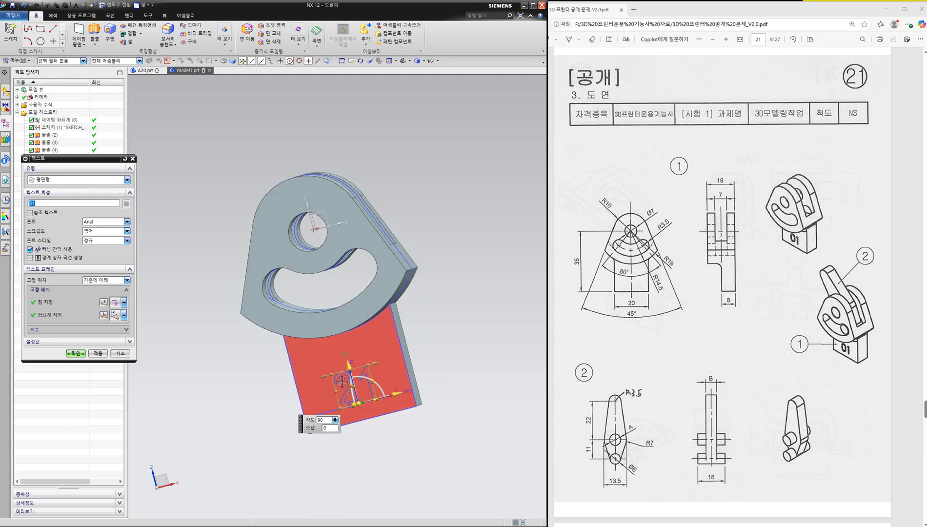
{"action": "scroll", "coordinate": [342, 382], "scroll_direction": "up", "scroll_amount": 4}
{"action": "left_click_drag", "start_coordinate": [359, 350], "coordinate": [350, 303]}
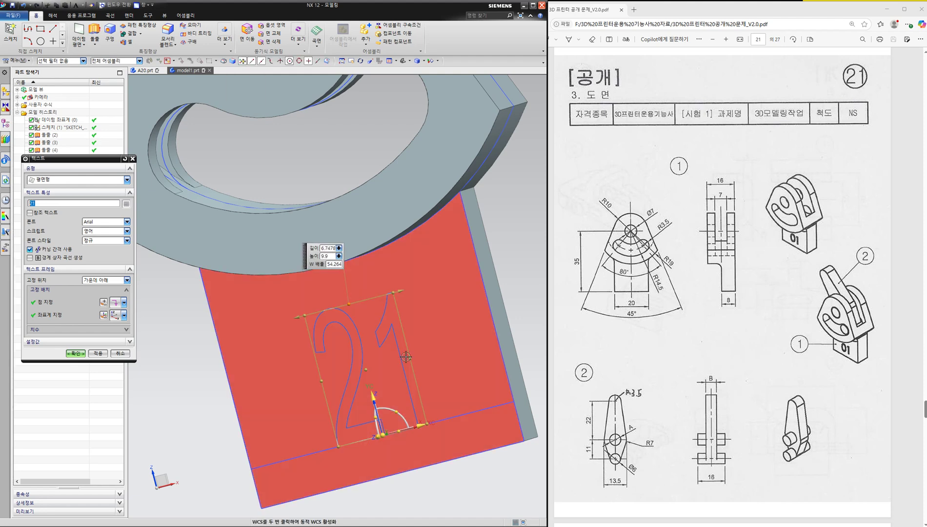
{"action": "left_click_drag", "start_coordinate": [410, 359], "coordinate": [441, 351]}
{"action": "left_click", "coordinate": [78, 354]}
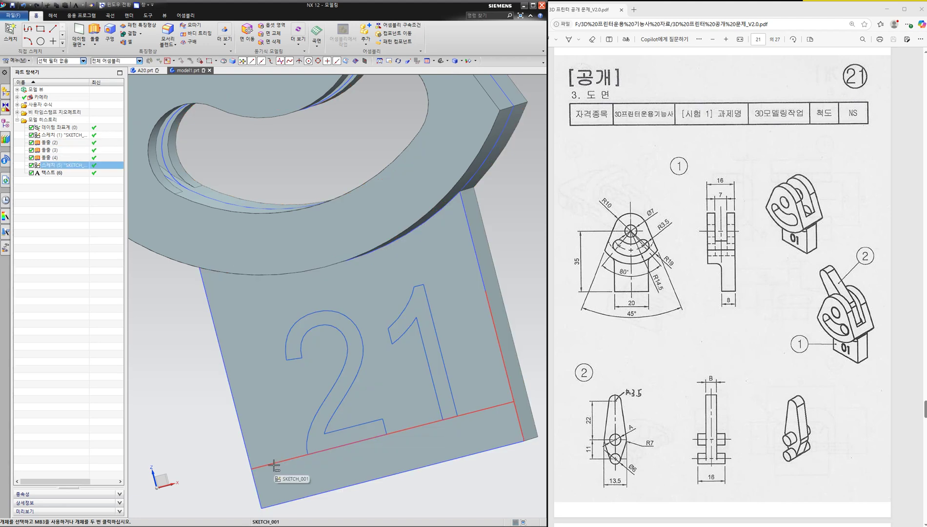
Delete the helper sketch below the 21 text on the leg
{"action": "right_click", "coordinate": [274, 466]}
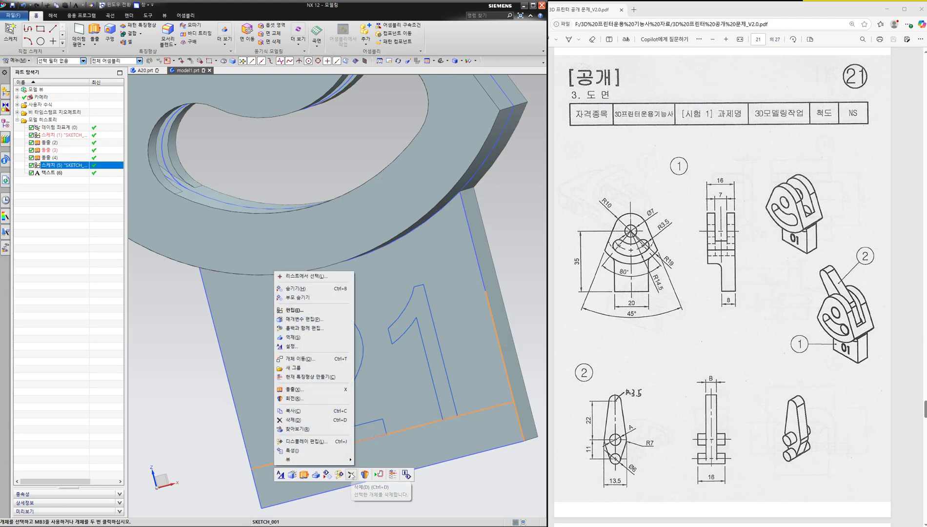
{"action": "left_click", "coordinate": [351, 474]}
{"action": "scroll", "coordinate": [386, 331], "scroll_direction": "up", "scroll_amount": 2}
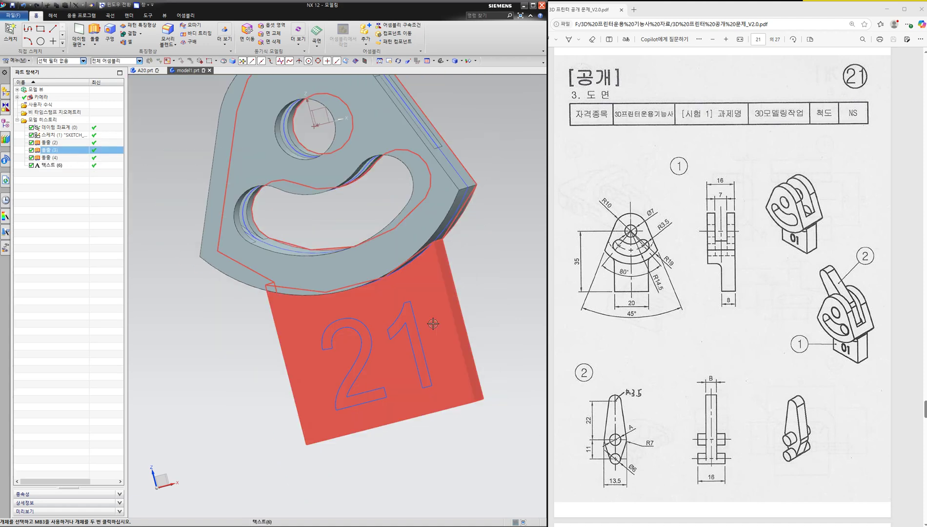
{"action": "mouse_move", "coordinate": [433, 318]}
{"action": "middle_mouse_down"}
{"action": "mouse_move", "coordinate": [405, 333]}
{"action": "mouse_move", "coordinate": [449, 325]}
{"action": "middle_mouse_up"}
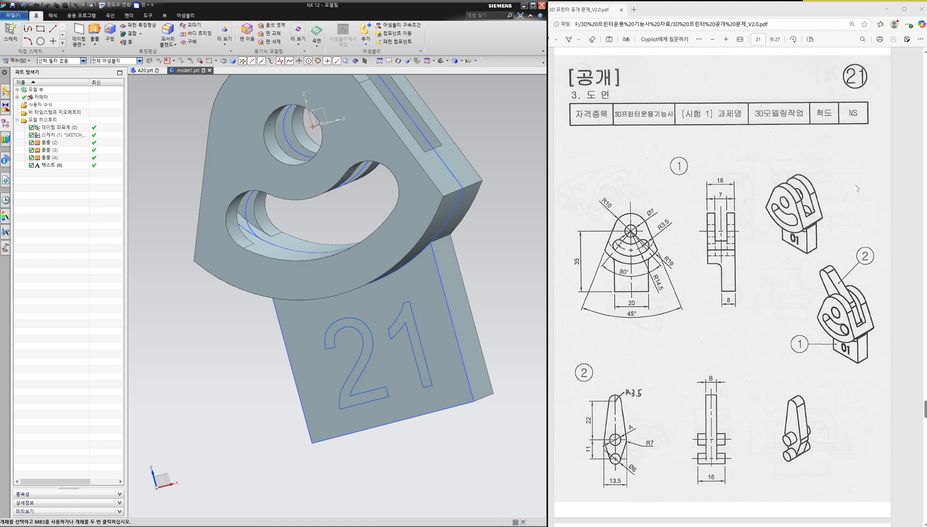
Mark the inner corner between head and leg as R3 on the reference drawing and clear the markings
{"action": "key", "text": "ctrl+alt+g"}
{"action": "left_click_drag", "start_coordinate": [722, 267], "coordinate": [724, 274]}
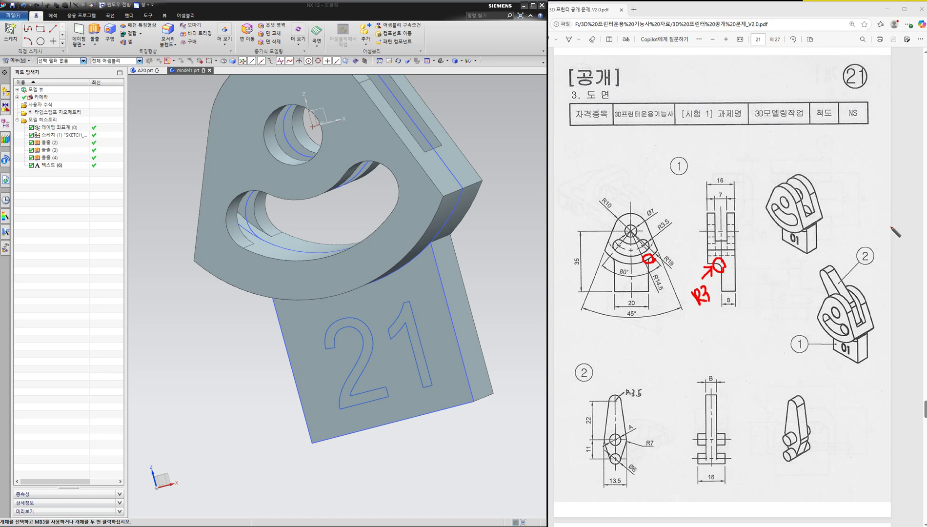
{"action": "left_click", "coordinate": [921, 217]}
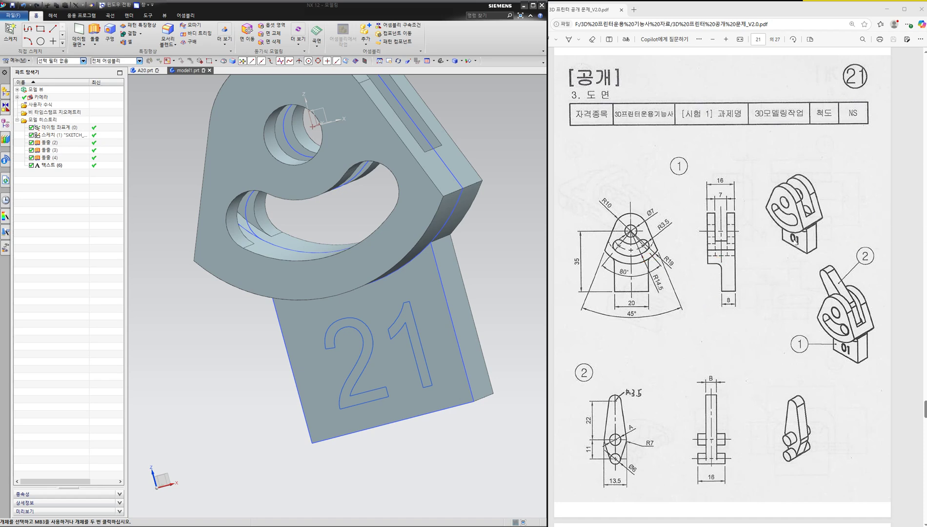
{"action": "scroll", "coordinate": [781, 247], "scroll_direction": "down", "scroll_amount": 2}
{"action": "scroll", "coordinate": [781, 247], "scroll_direction": "up", "scroll_amount": 2}
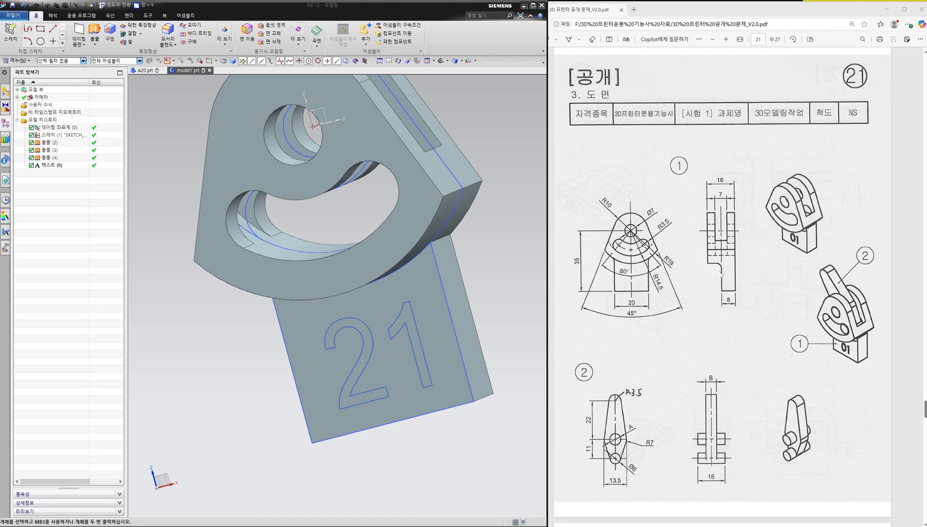
Apply a 3 mm edge blend to the three inner edges where the head meets the leg
{"action": "left_click", "coordinate": [167, 30]}
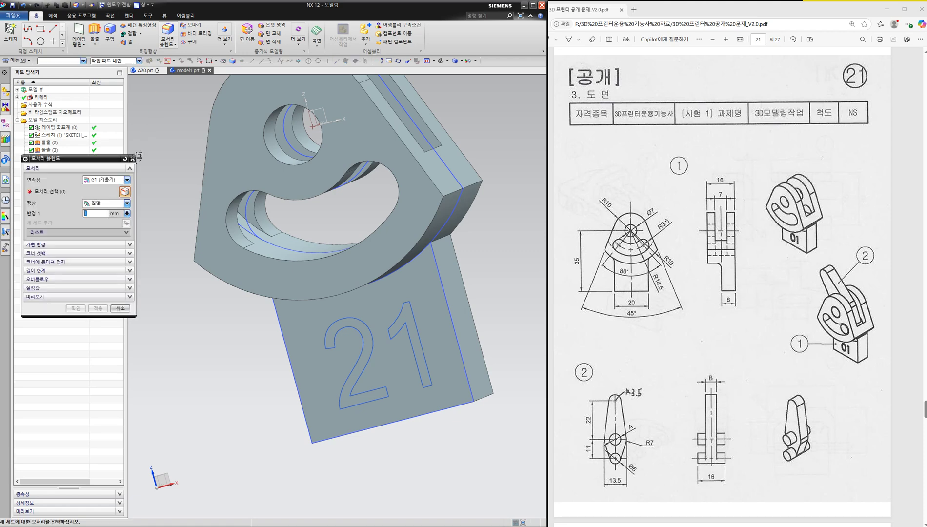
{"action": "type", "text": "3"}
{"action": "middle_click_drag", "start_coordinate": [312, 281], "coordinate": [344, 282]}
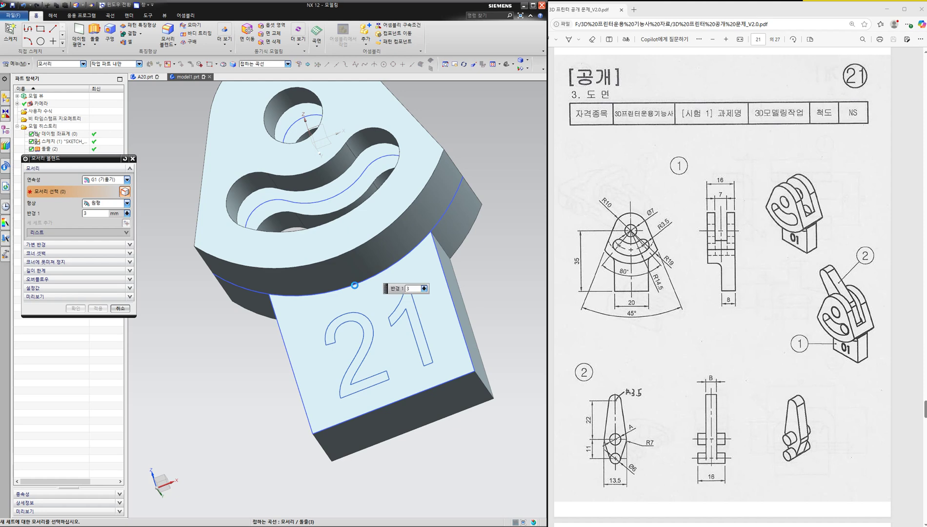
{"action": "left_click", "coordinate": [355, 284]}
{"action": "middle_click_drag", "start_coordinate": [441, 259], "coordinate": [404, 263]}
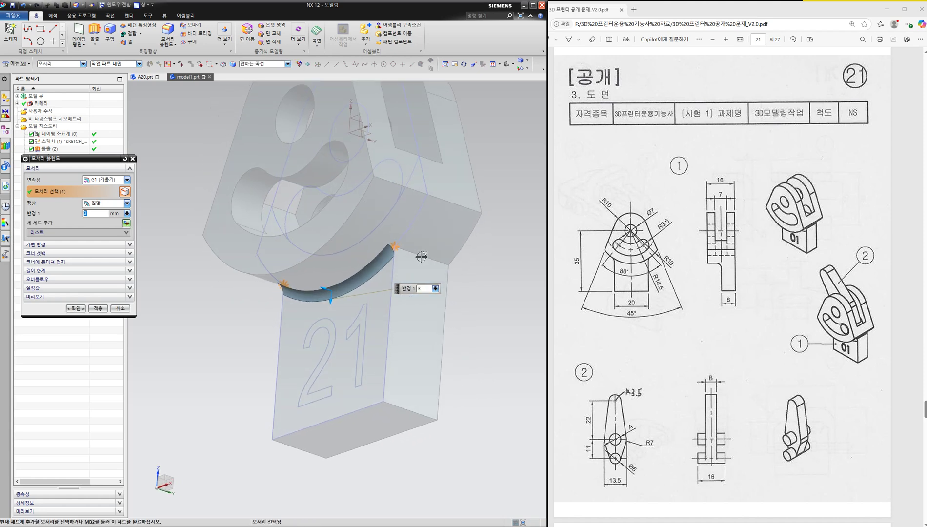
{"action": "left_click", "coordinate": [422, 256]}
{"action": "middle_click_drag", "start_coordinate": [289, 295], "coordinate": [307, 279]}
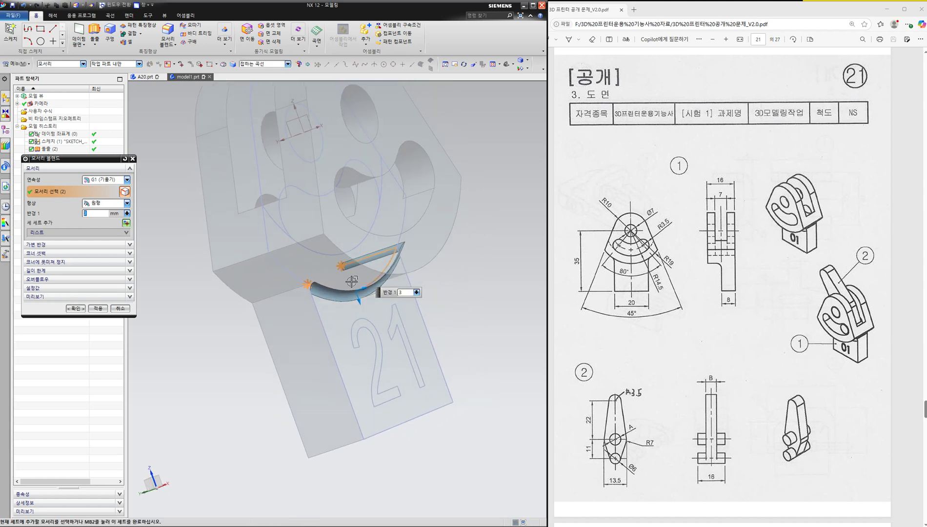
{"action": "left_click", "coordinate": [307, 279]}
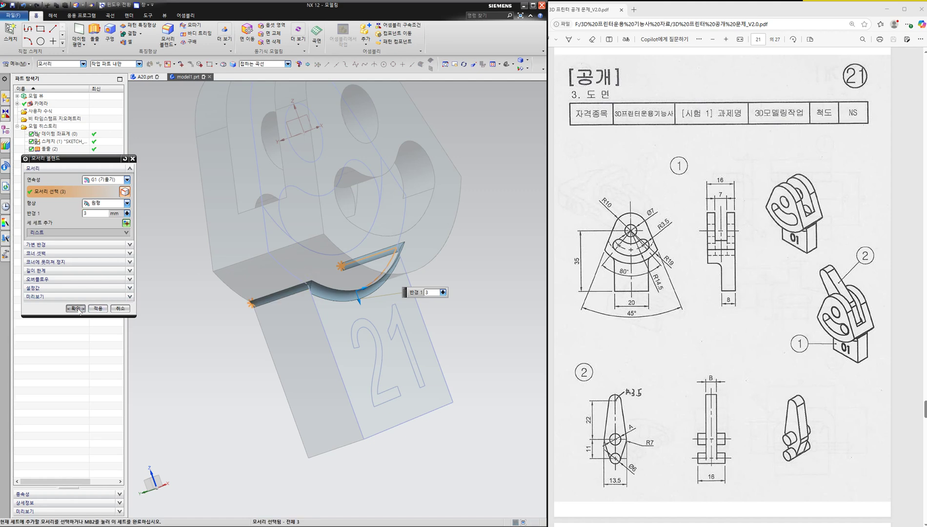
{"action": "left_click", "coordinate": [76, 308]}
Inspect the edge blend between head and leg in the front and side views
{"action": "middle_click_drag", "start_coordinate": [254, 297], "coordinate": [259, 239]}
{"action": "key", "text": "F8"}
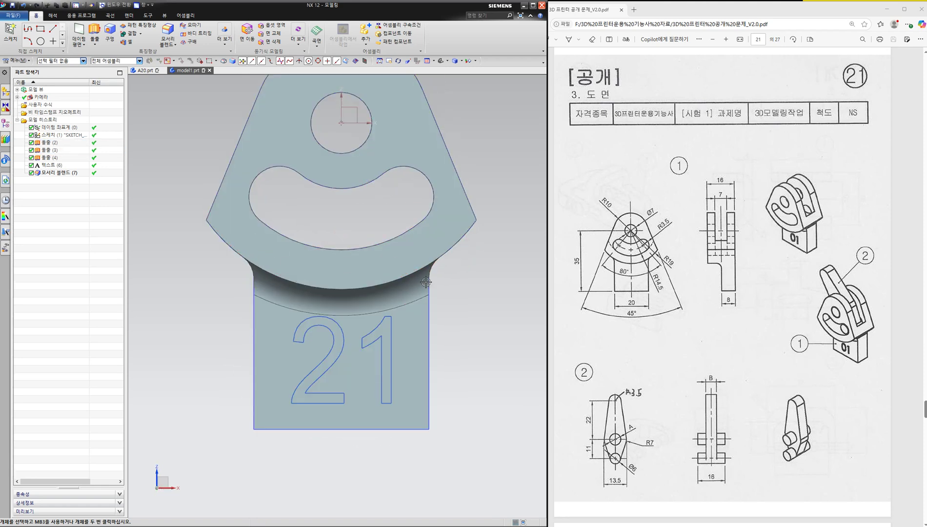
{"action": "scroll", "coordinate": [425, 282], "scroll_direction": "up", "scroll_amount": 2}
{"action": "middle_click_drag", "start_coordinate": [472, 277], "coordinate": [394, 275]}
{"action": "key", "text": "F8"}
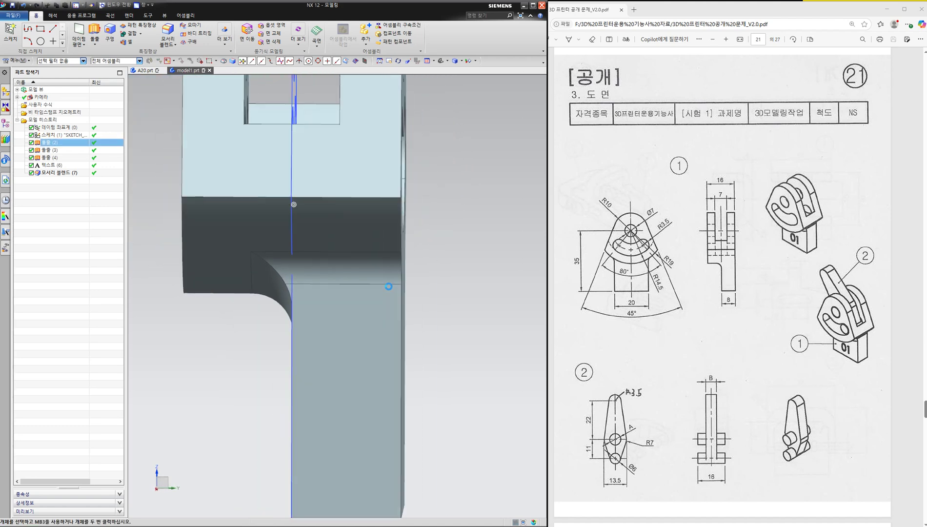
{"action": "scroll", "coordinate": [389, 287], "scroll_direction": "down", "scroll_amount": 3}
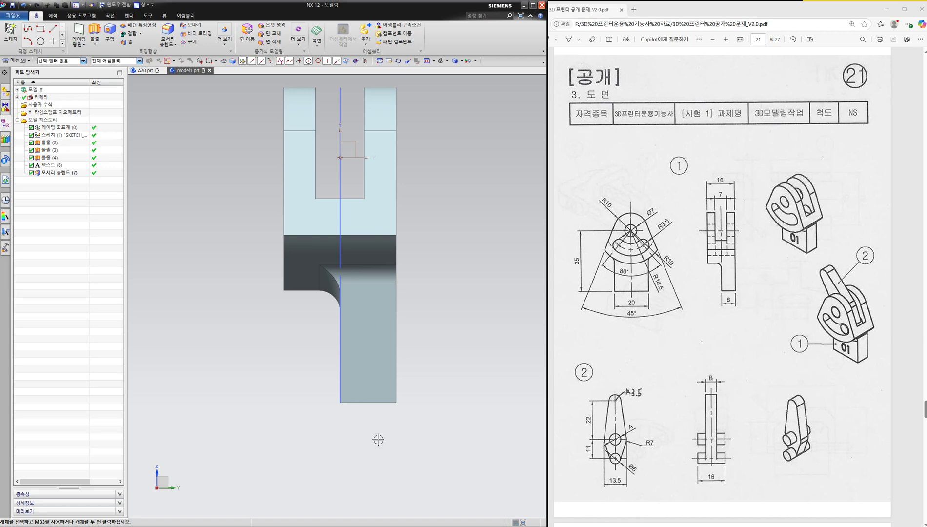
{"action": "middle_click_drag", "start_coordinate": [373, 212], "coordinate": [446, 221]}
Save the part on drive F: under the new name 21-11
{"action": "left_click", "coordinate": [14, 16]}
{"action": "mouse_move", "coordinate": [35, 62]}
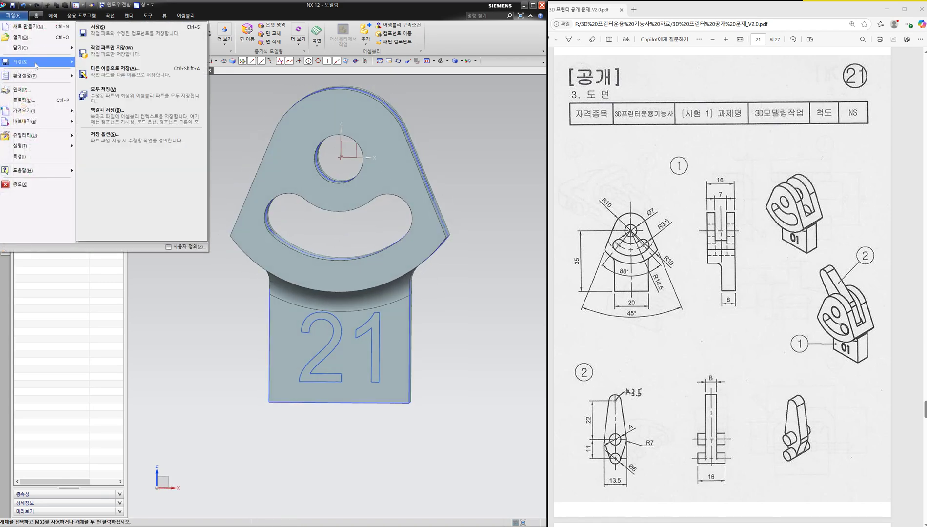
{"action": "left_click", "coordinate": [117, 71]}
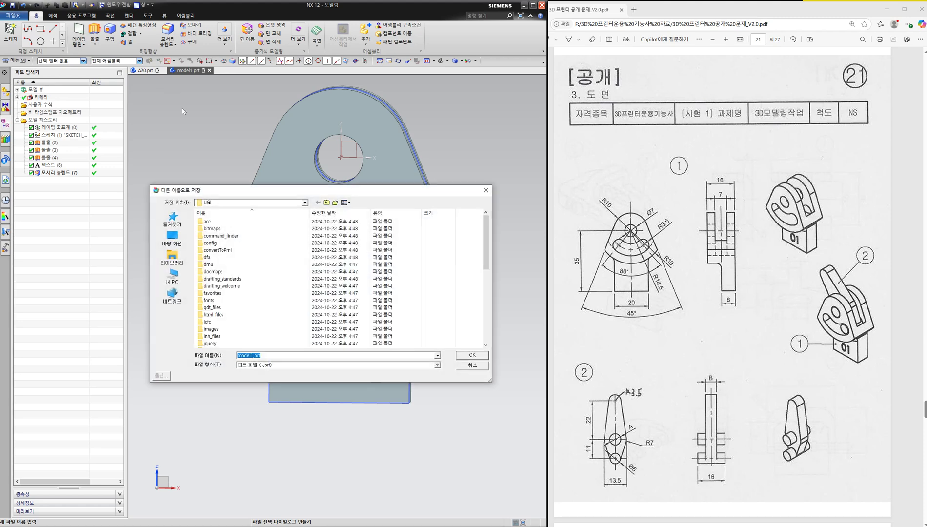
{"action": "left_click", "coordinate": [172, 275]}
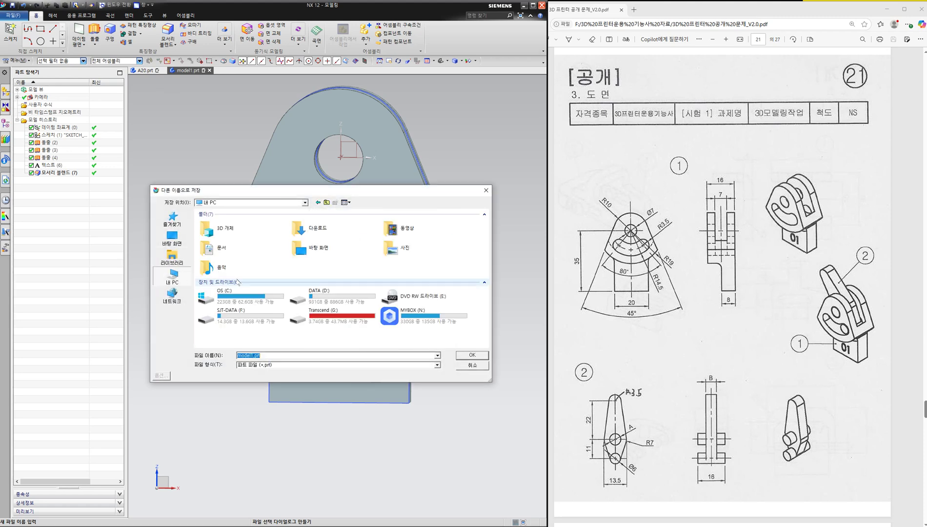
{"action": "double_click", "coordinate": [262, 316]}
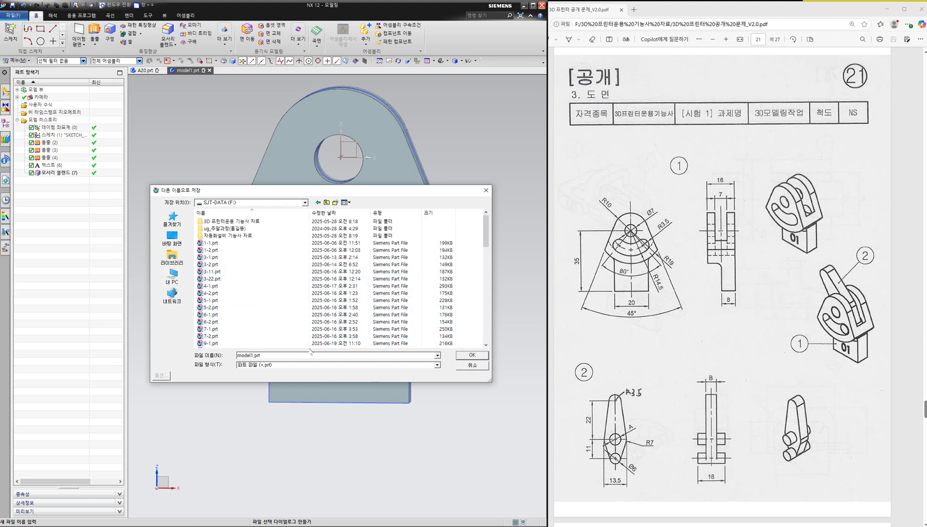
{"action": "type", "text": "21"}
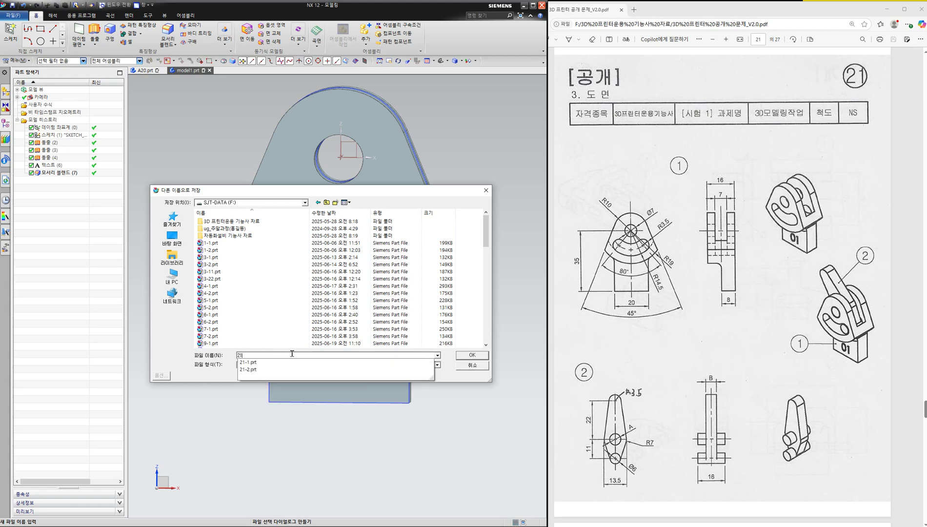
{"action": "type", "text": "-1"}
{"action": "key", "text": "Return"}
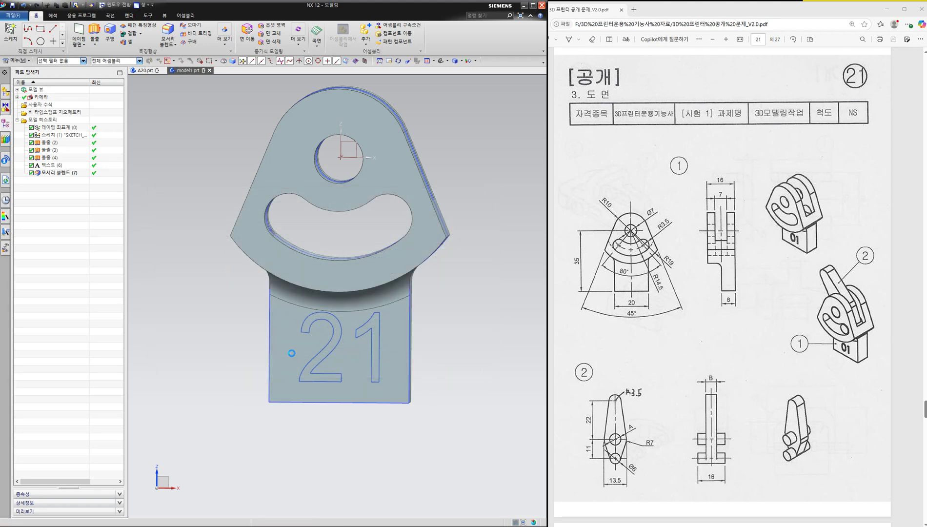
{"action": "left_click", "coordinate": [280, 280]}
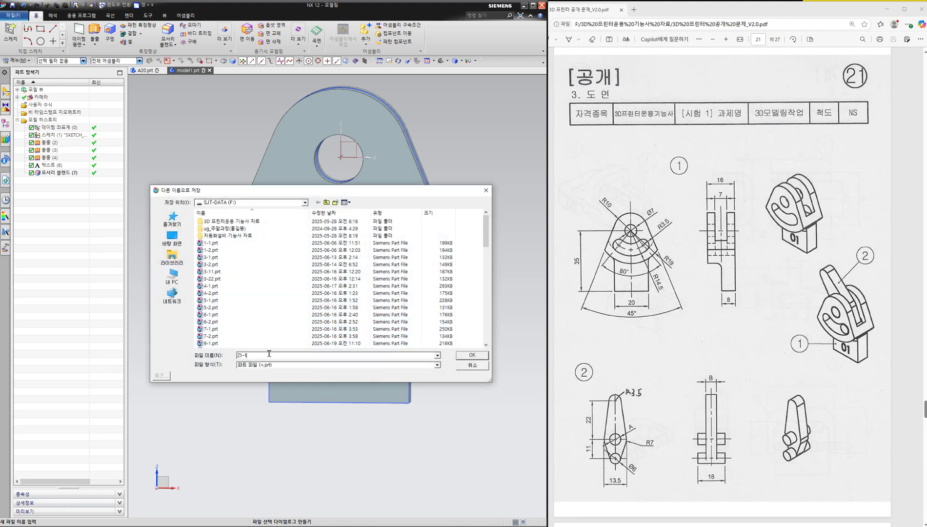
{"action": "left_click", "coordinate": [472, 355]}
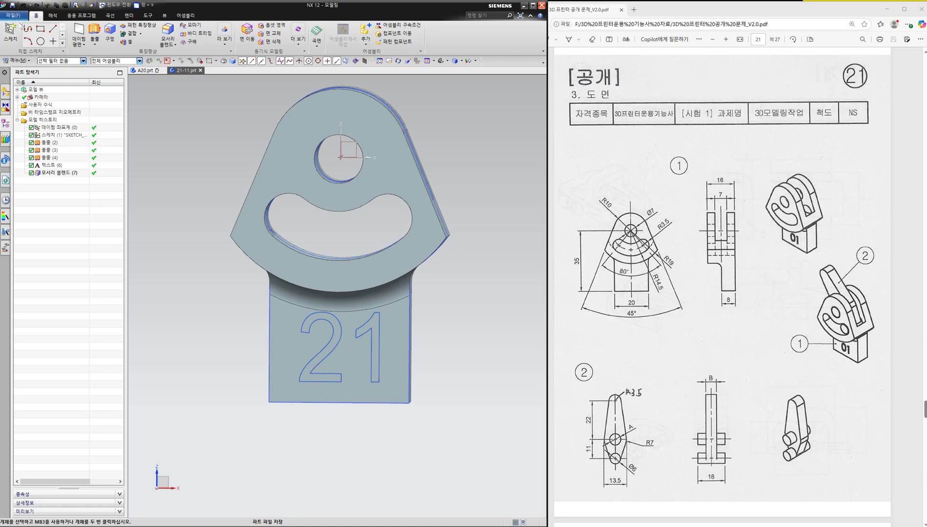
Create a new millimetre part from the Model template with the default file name
{"action": "left_click", "coordinate": [16, 16]}
{"action": "left_click", "coordinate": [24, 25]}
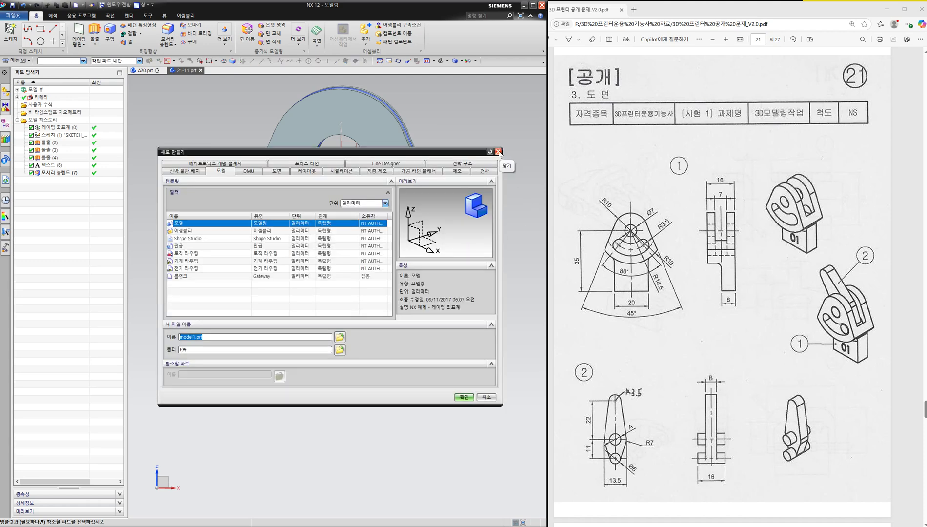
{"action": "left_click", "coordinate": [465, 398]}
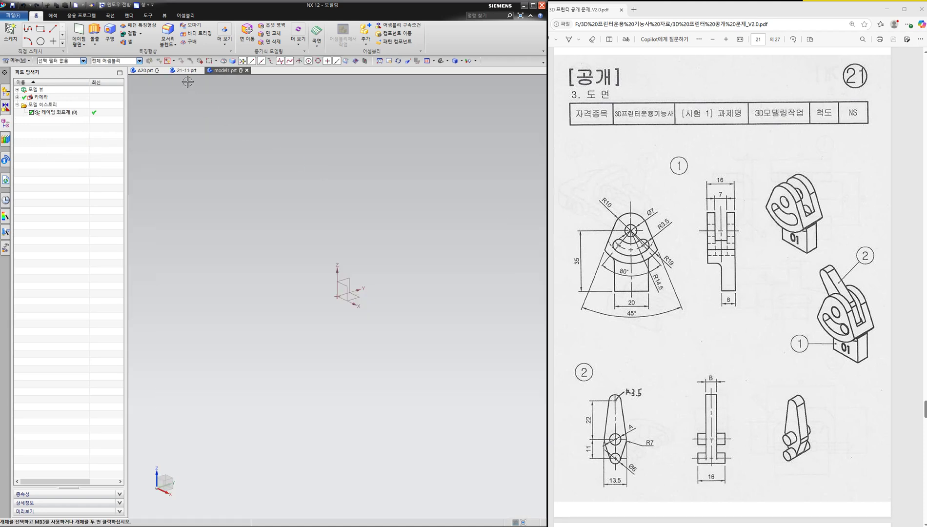
Return to part 21-11 and select both digits of the 21 text as Extrude sections using region boundary curves
{"action": "left_click", "coordinate": [185, 70]}
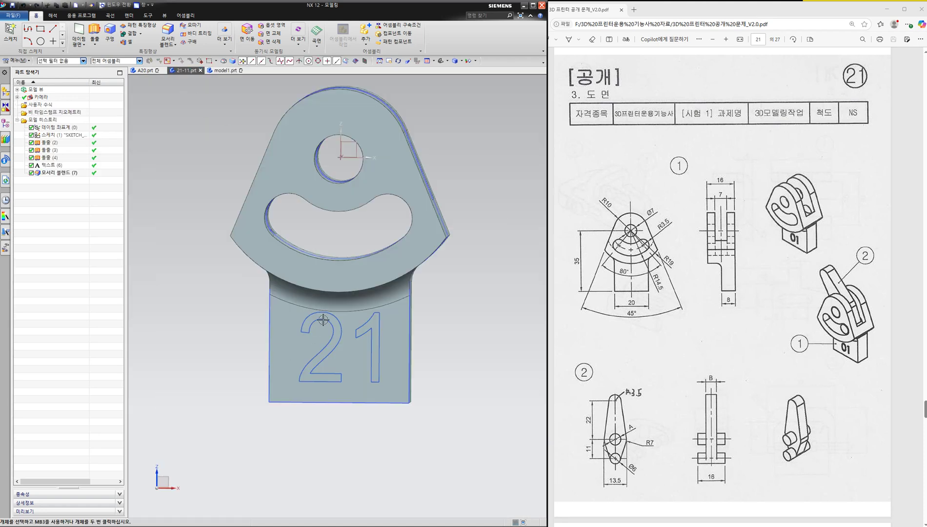
{"action": "middle_click_drag", "start_coordinate": [440, 315], "coordinate": [403, 294]}
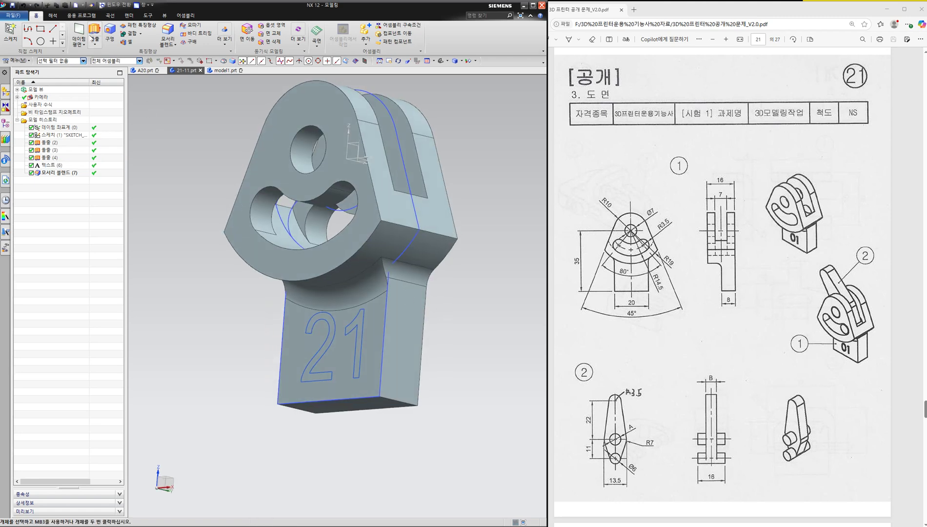
{"action": "left_click", "coordinate": [94, 34]}
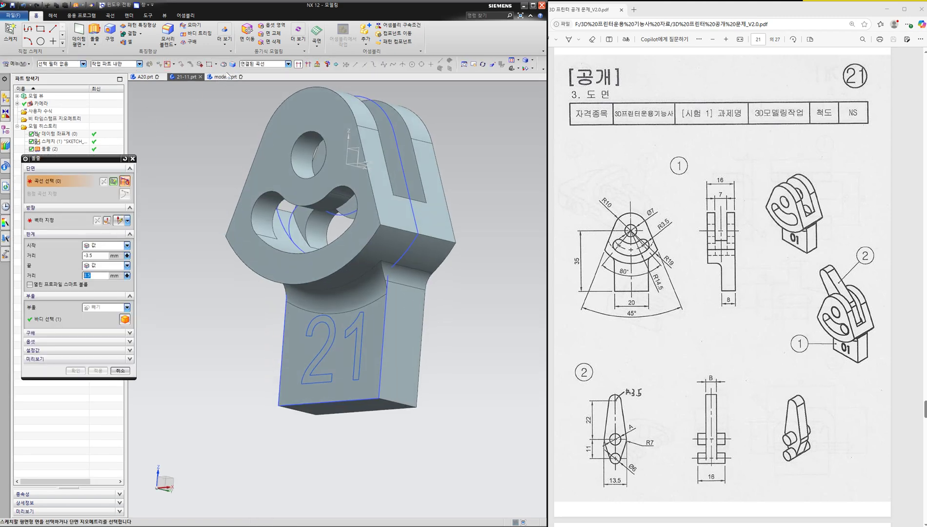
{"action": "left_click", "coordinate": [247, 66]}
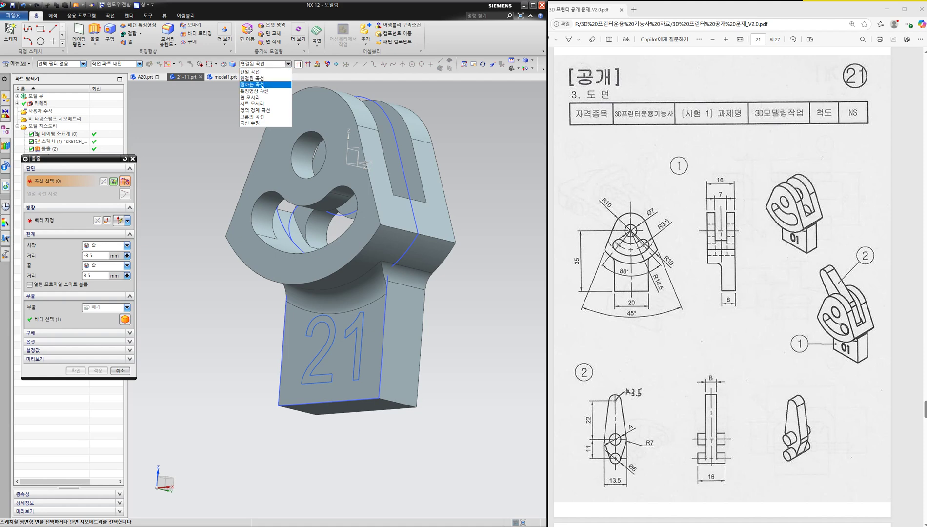
{"action": "left_click", "coordinate": [264, 115]}
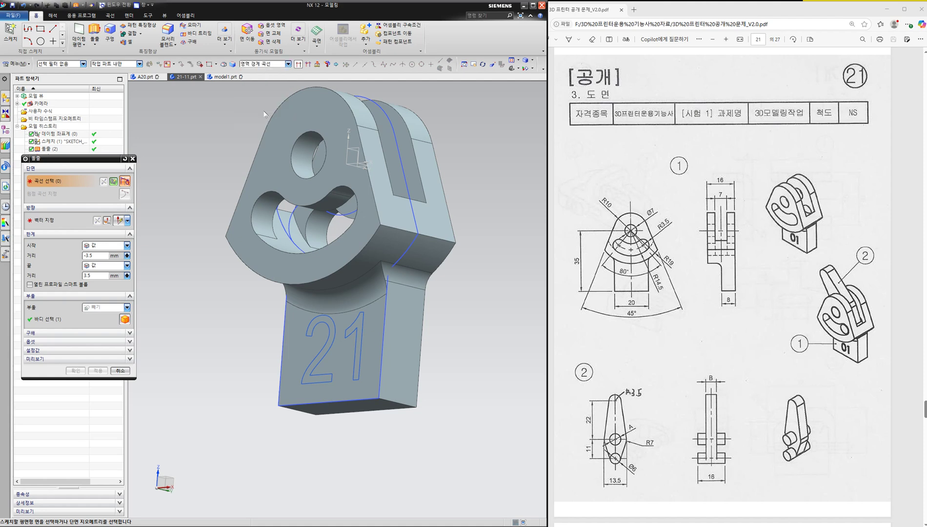
{"action": "left_click", "coordinate": [323, 337]}
{"action": "left_click", "coordinate": [358, 323]}
{"action": "left_click", "coordinate": [359, 323]}
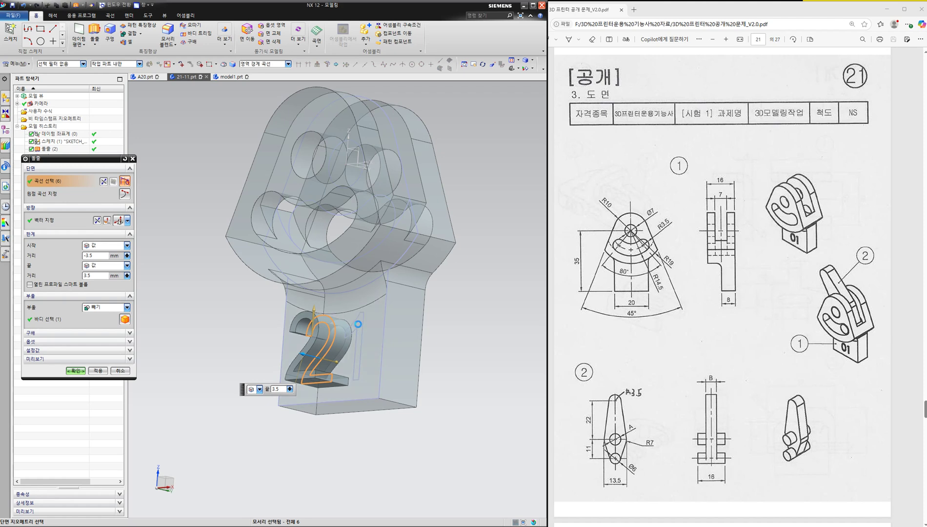
Cut the 21 text into the leg with Extrude Subtract, start distance 0 and end distance -1 mm
{"action": "left_click", "coordinate": [96, 255]}
{"action": "key", "text": "Return"}
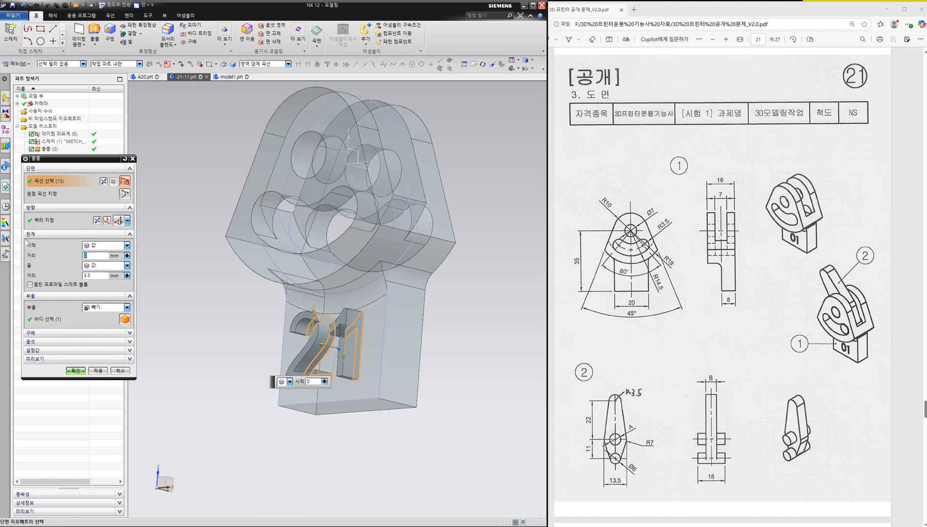
{"action": "middle_click_drag", "start_coordinate": [449, 335], "coordinate": [417, 332]}
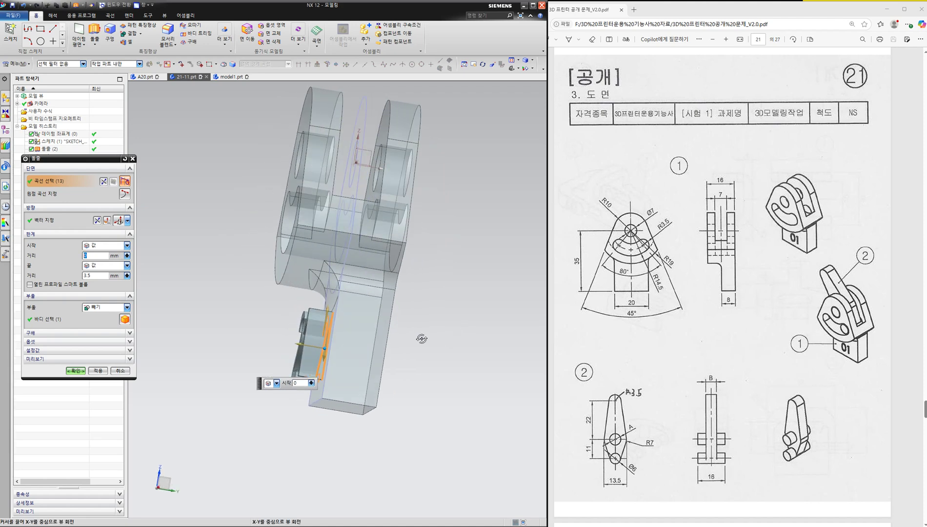
{"action": "left_click", "coordinate": [96, 276]}
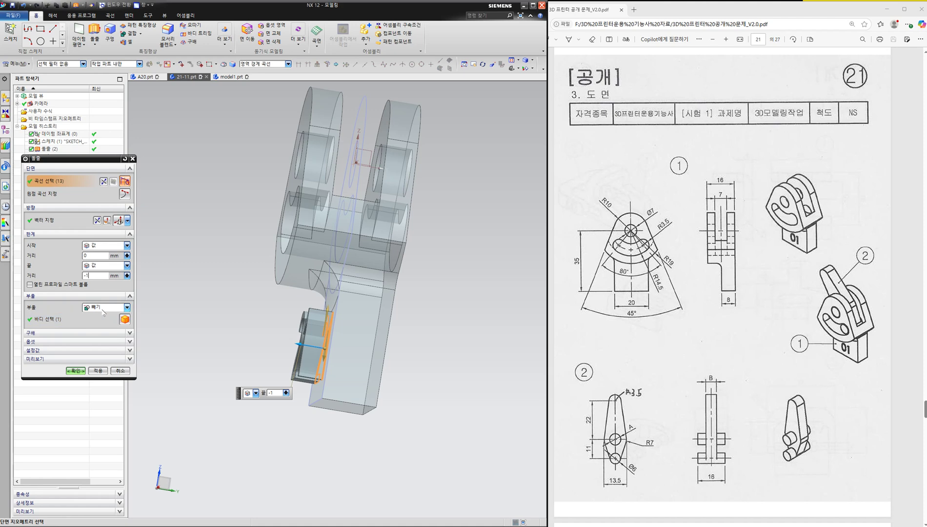
{"action": "left_click", "coordinate": [75, 371]}
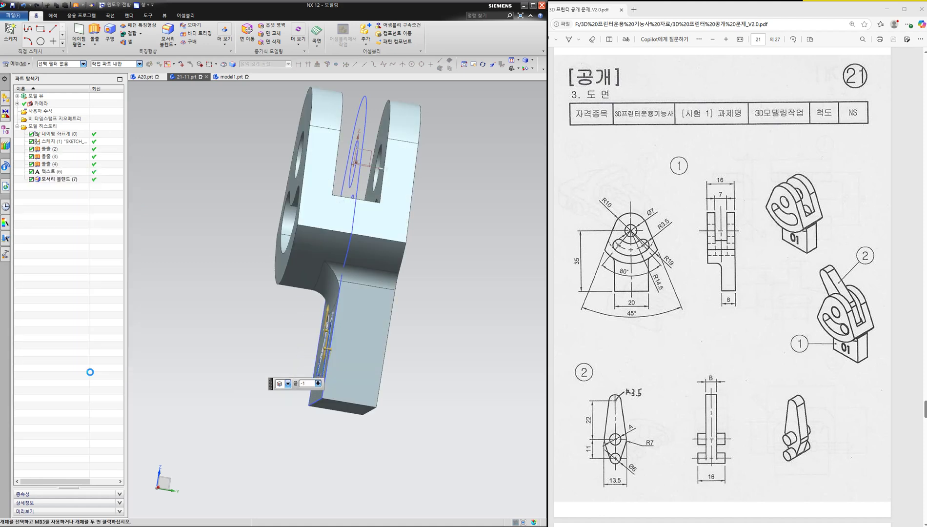
Check the engraved 21 on the leg and save part 21-11
{"action": "middle_click_drag", "start_coordinate": [259, 350], "coordinate": [297, 367]}
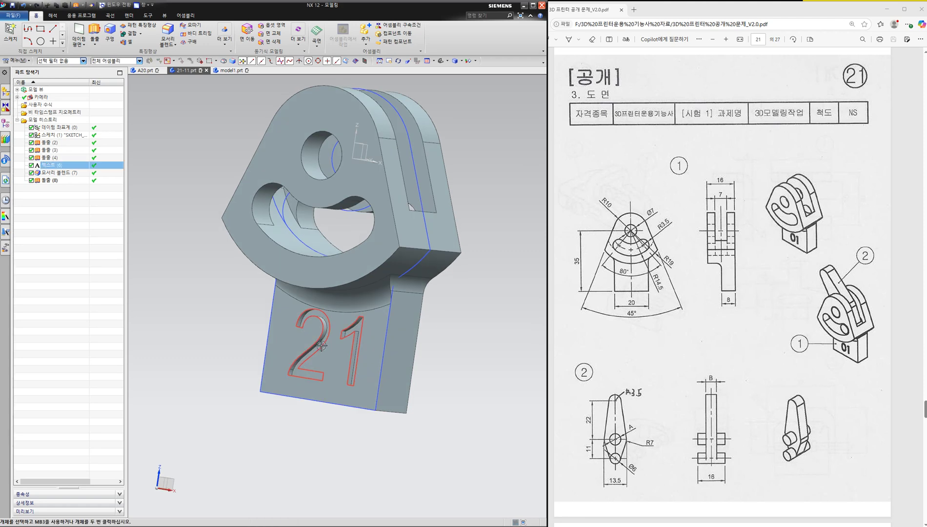
{"action": "scroll", "coordinate": [321, 345], "scroll_direction": "up", "scroll_amount": 2}
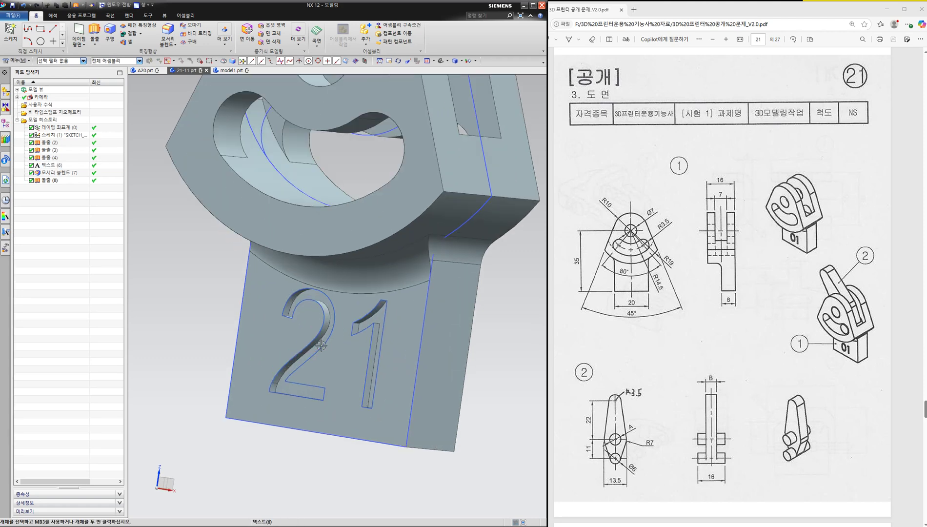
{"action": "left_click", "coordinate": [13, 17]}
{"action": "mouse_move", "coordinate": [24, 61]}
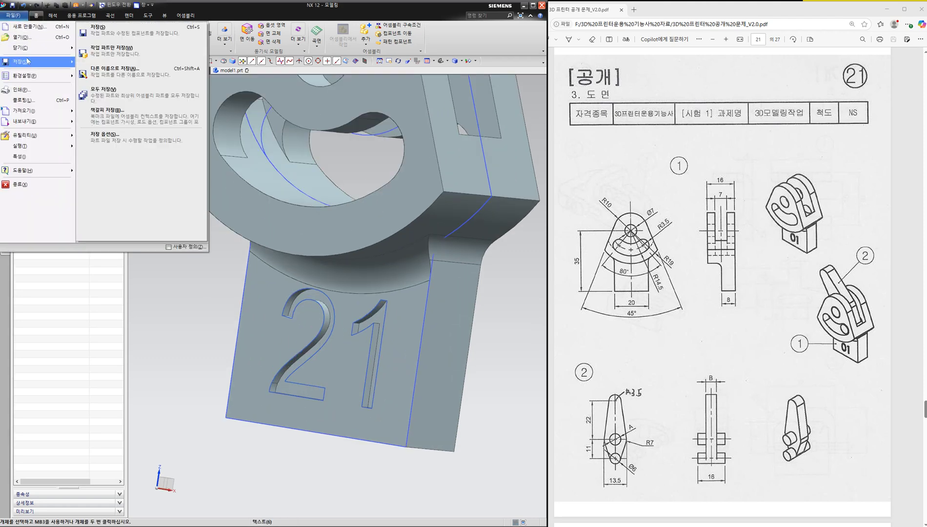
{"action": "left_click", "coordinate": [99, 38]}
Switch to the empty part model1 and create a sketch on the XZ plane
{"action": "left_click", "coordinate": [222, 70]}
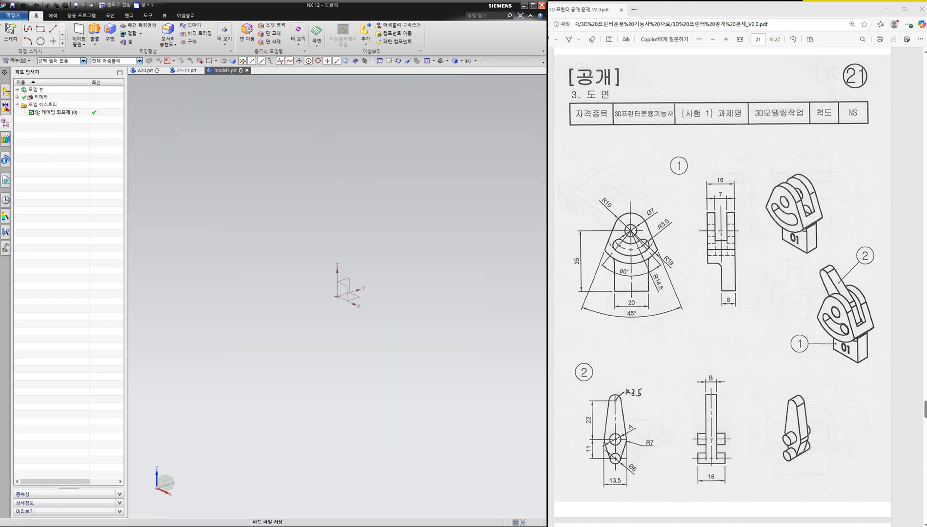
{"action": "left_click", "coordinate": [15, 30]}
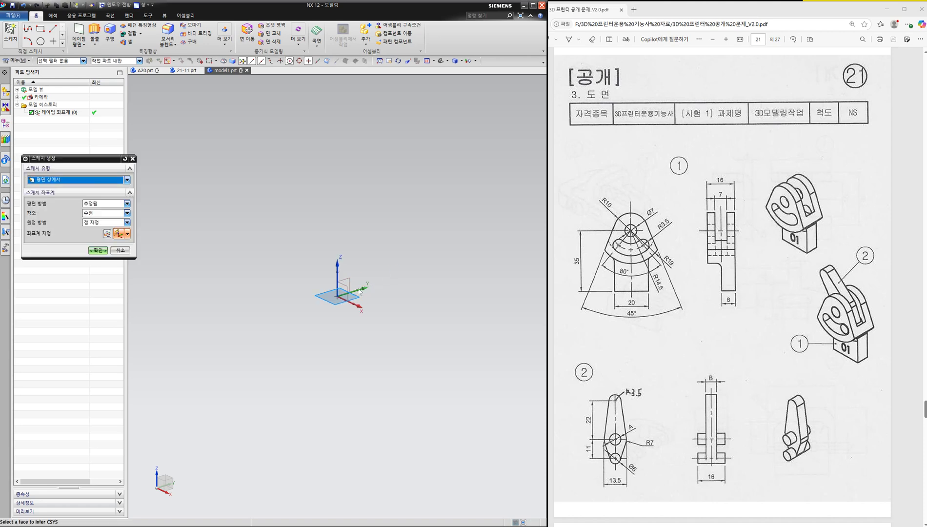
{"action": "left_click", "coordinate": [347, 289]}
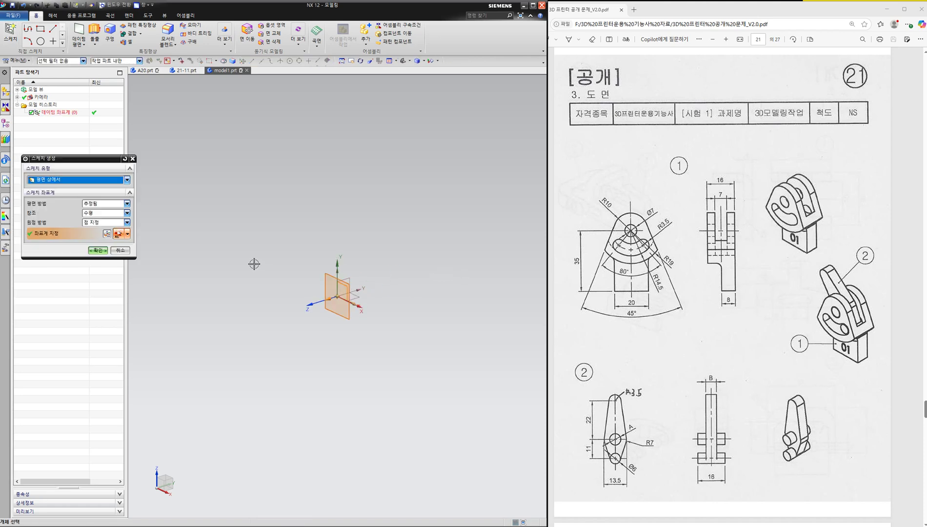
{"action": "left_click", "coordinate": [97, 250]}
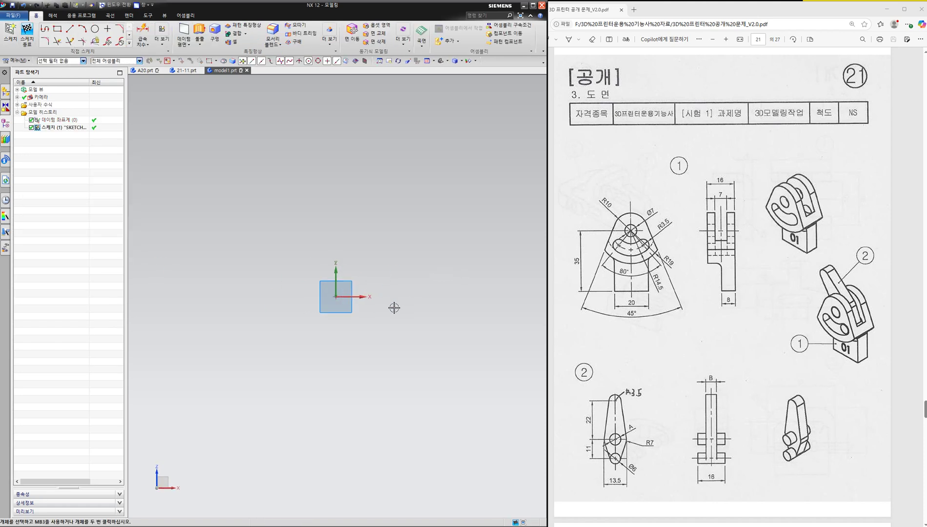
Draw a long vertical line just beside the origin and make it collinear with the sketch's vertical axis
{"action": "key", "text": "l"}
{"action": "left_click", "coordinate": [323, 146]}
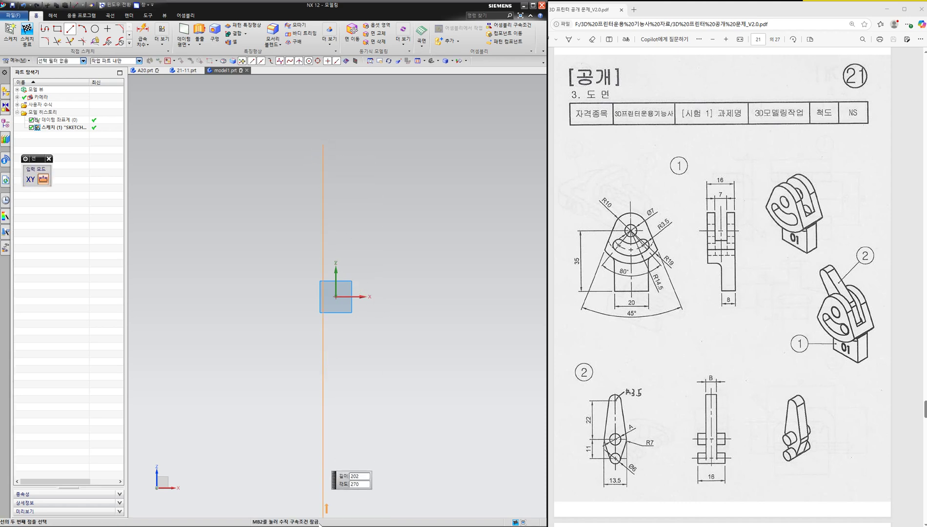
{"action": "left_click", "coordinate": [323, 479]}
{"action": "key", "text": "Escape"}
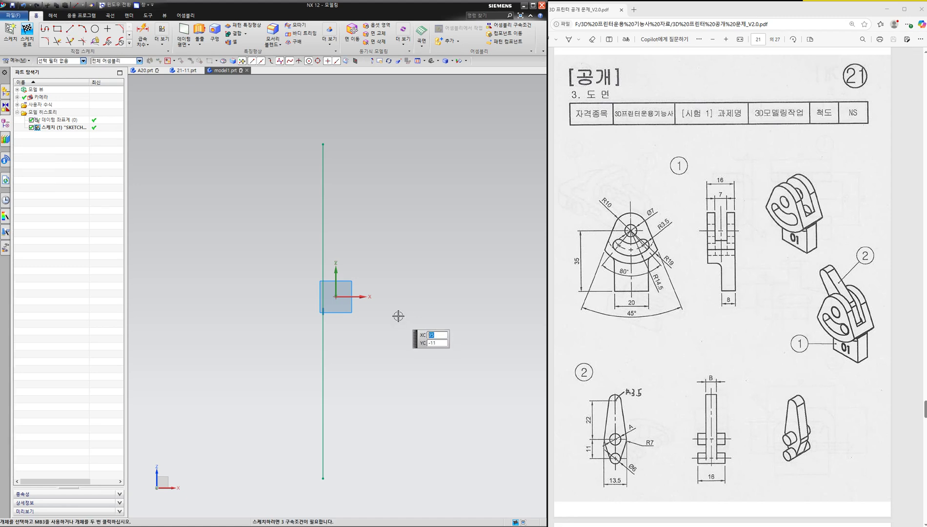
{"action": "key", "text": "c"}
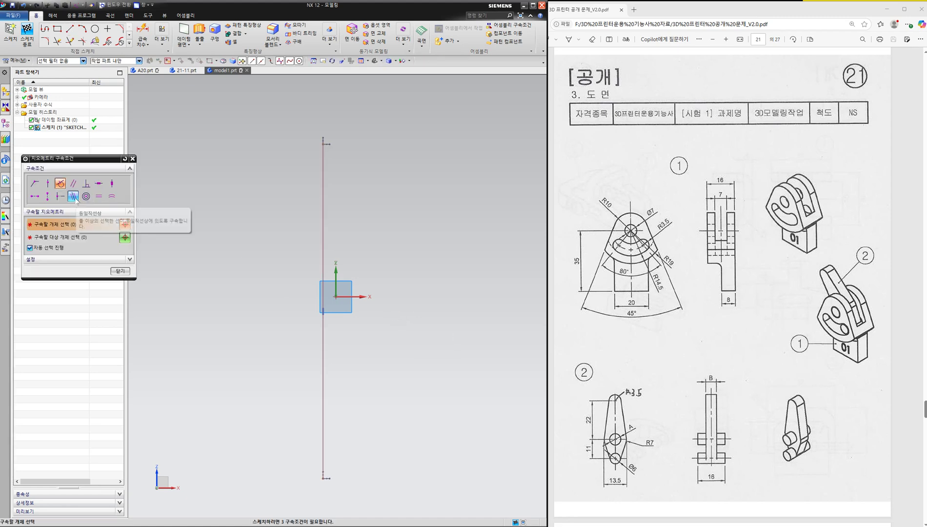
{"action": "left_click", "coordinate": [323, 209]}
{"action": "left_click", "coordinate": [336, 279]}
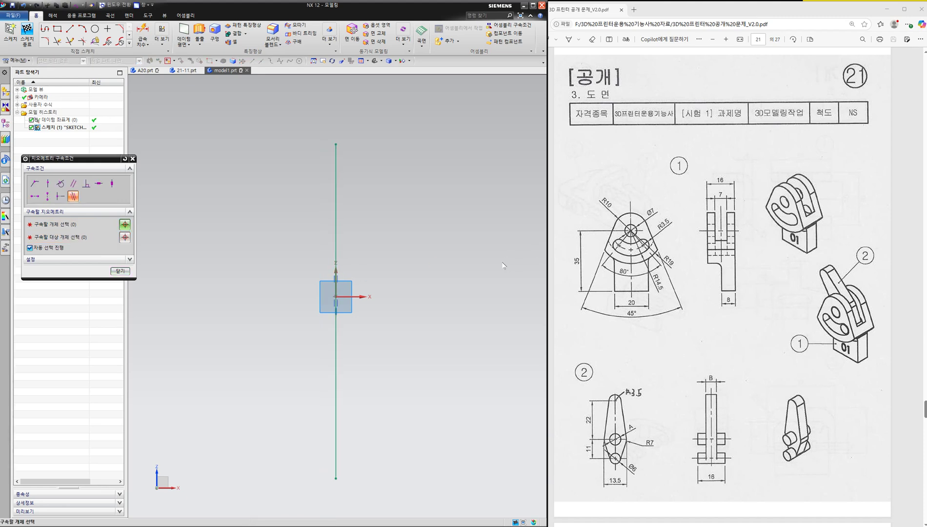
{"action": "left_click", "coordinate": [120, 272]}
Draw three circles: one about 12.3 mm in diameter at the origin, one about 6.2 mm below it, and a small one above, both beside the line
{"action": "scroll", "coordinate": [356, 292], "scroll_direction": "up", "scroll_amount": 4}
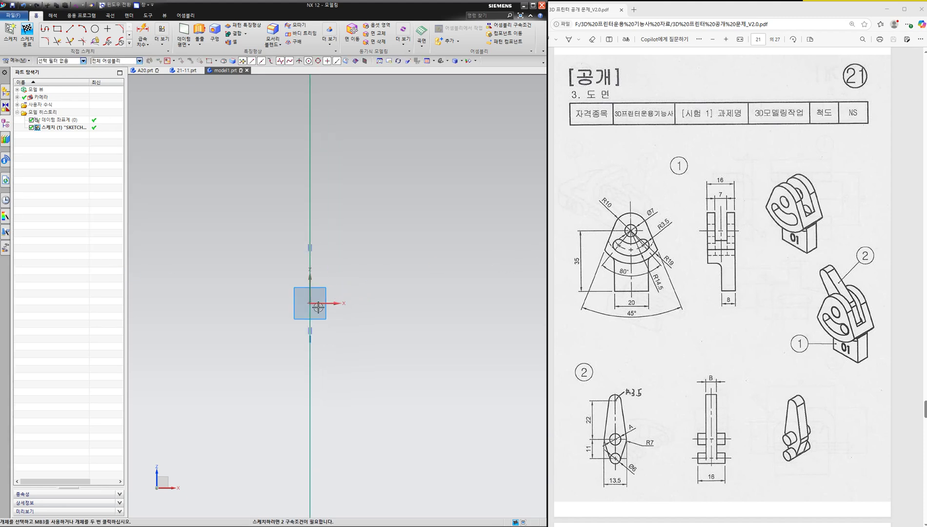
{"action": "key", "text": "o"}
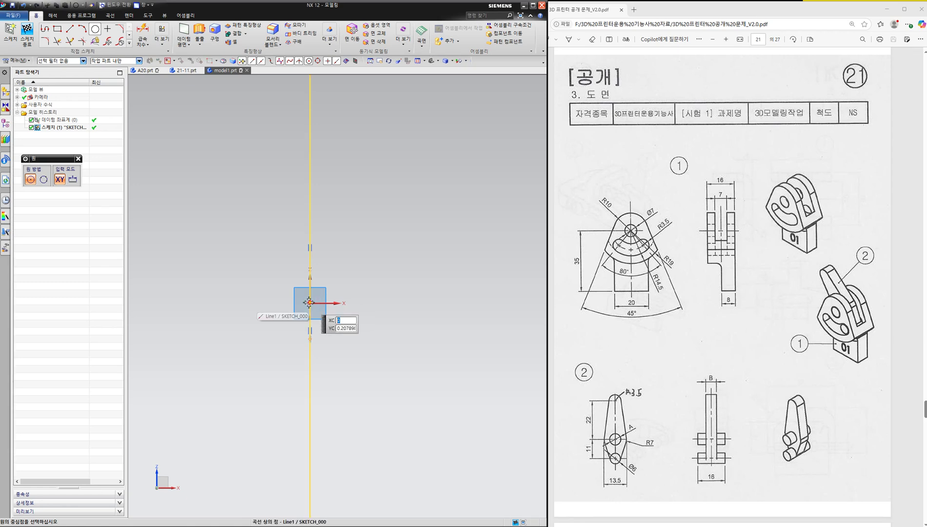
{"action": "left_click", "coordinate": [332, 286]}
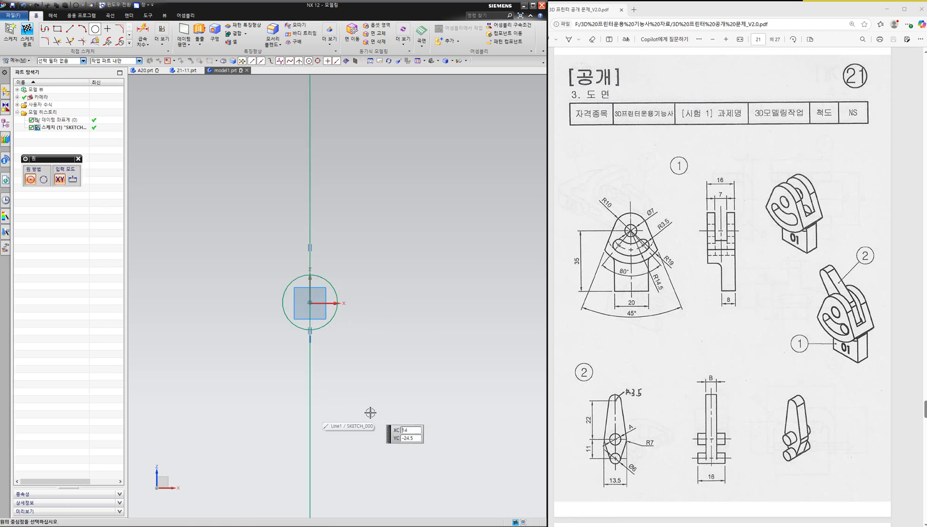
{"action": "left_click", "coordinate": [350, 426]}
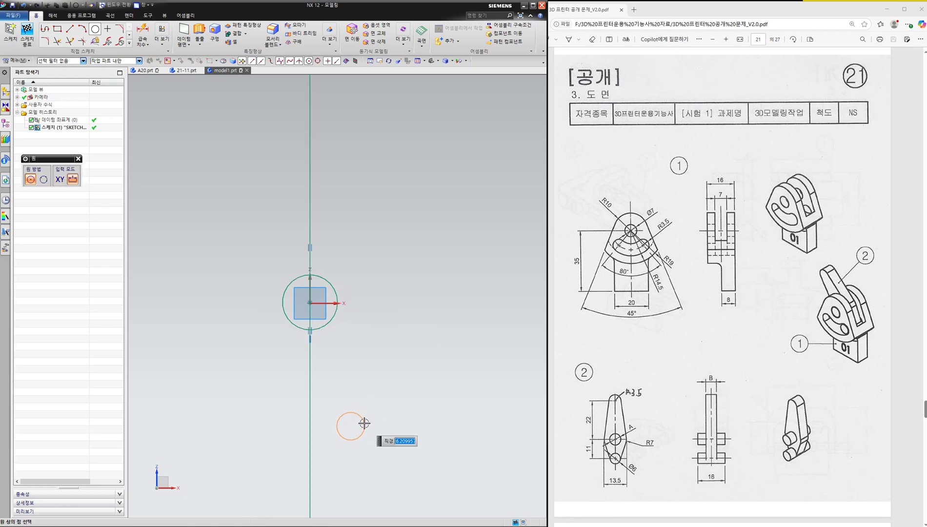
{"action": "left_click", "coordinate": [364, 423]}
{"action": "key", "text": "Escape"}
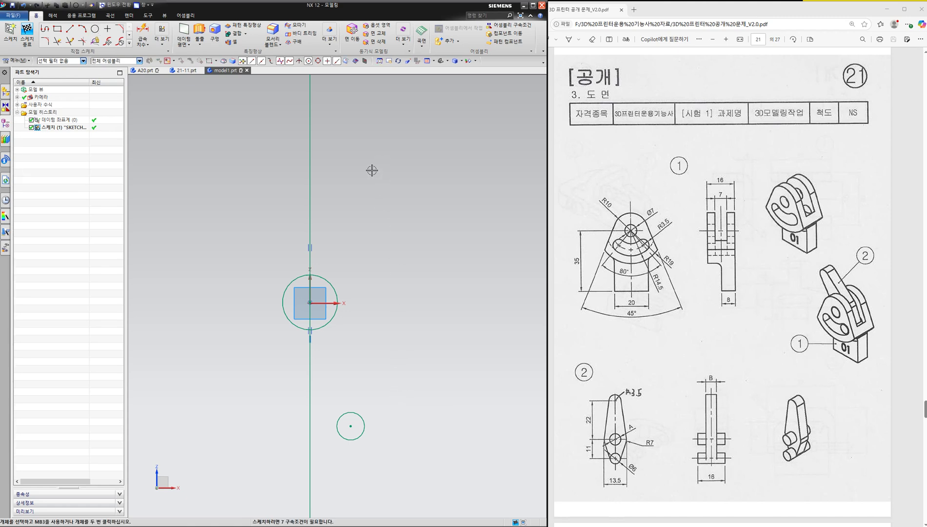
{"action": "left_click", "coordinate": [94, 32]}
{"action": "left_click", "coordinate": [331, 132]}
{"action": "left_click", "coordinate": [344, 134]}
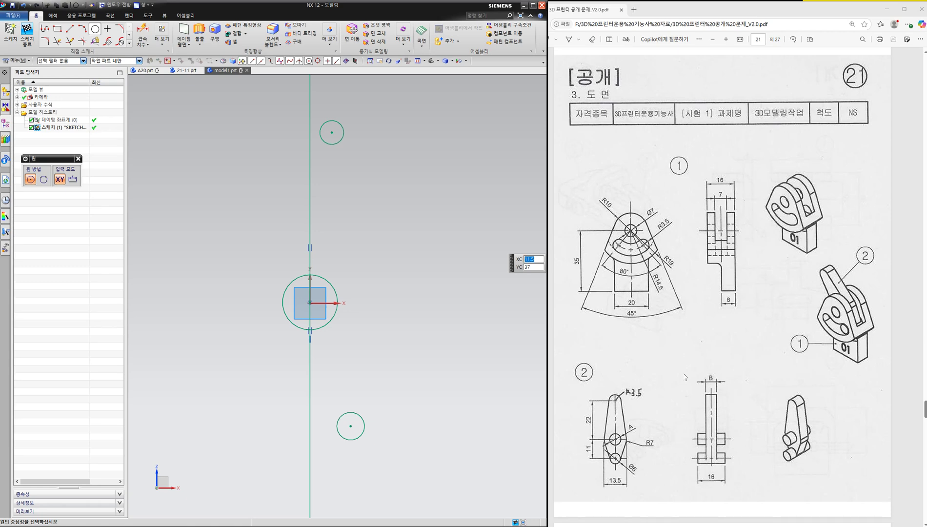
{"action": "key", "text": "Escape"}
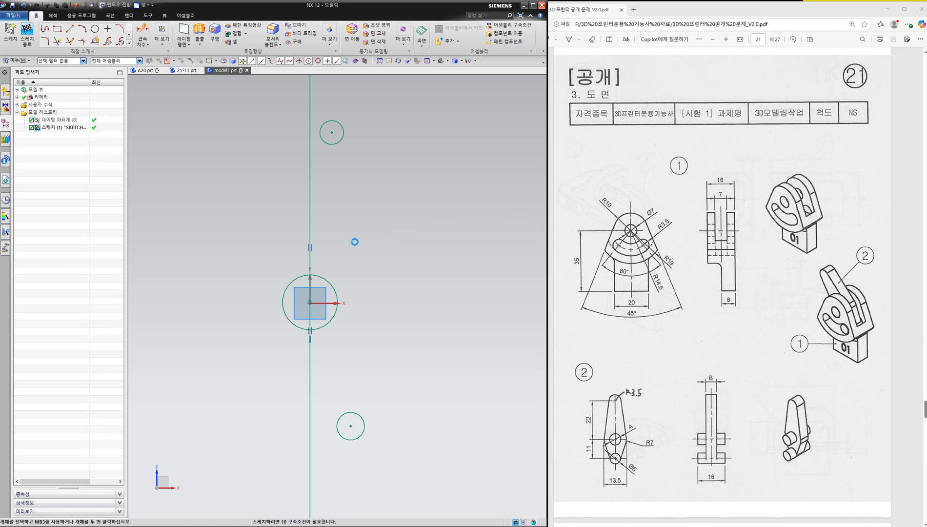
Dimension the origin circle's diameter as 6 mm and place the dimension close to the circle
{"action": "key", "text": "d"}
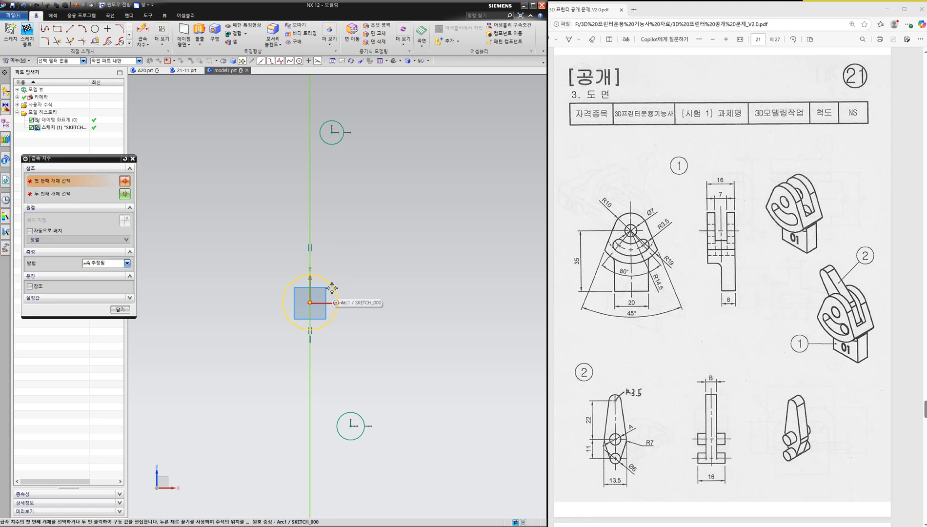
{"action": "left_click", "coordinate": [333, 288]}
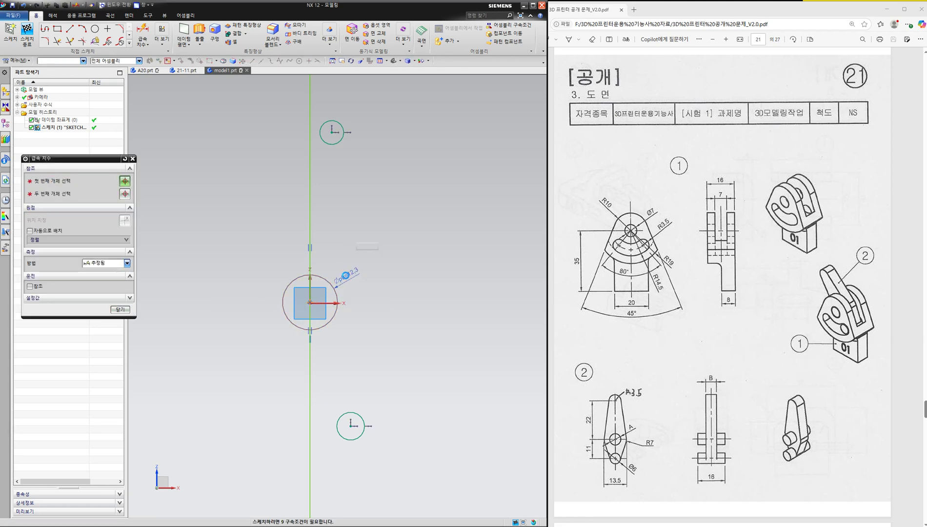
{"action": "left_click", "coordinate": [346, 275]}
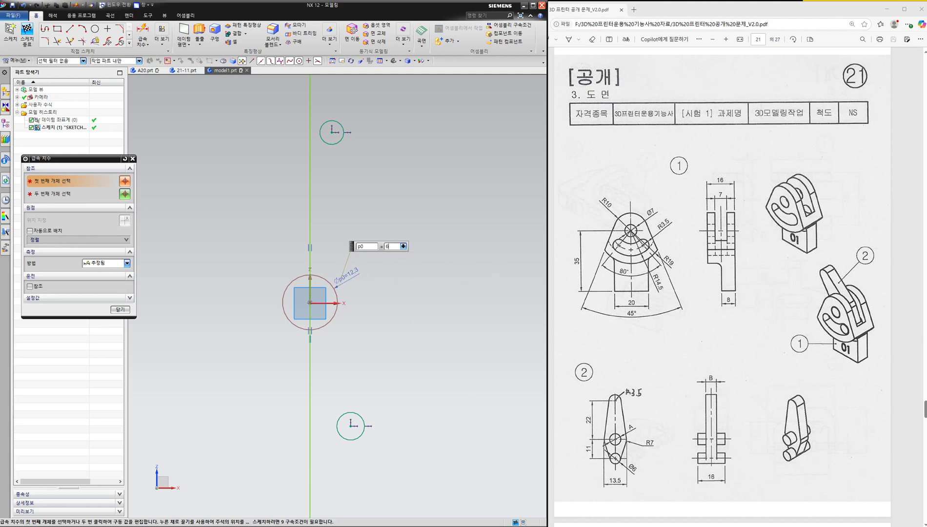
{"action": "key", "text": "Return"}
{"action": "left_click_drag", "start_coordinate": [367, 275], "coordinate": [340, 284]}
Dimension the diameters of the other two circles, 7 mm for the upper and 6 mm for the lower
{"action": "left_click", "coordinate": [322, 215]}
{"action": "left_click", "coordinate": [341, 202]}
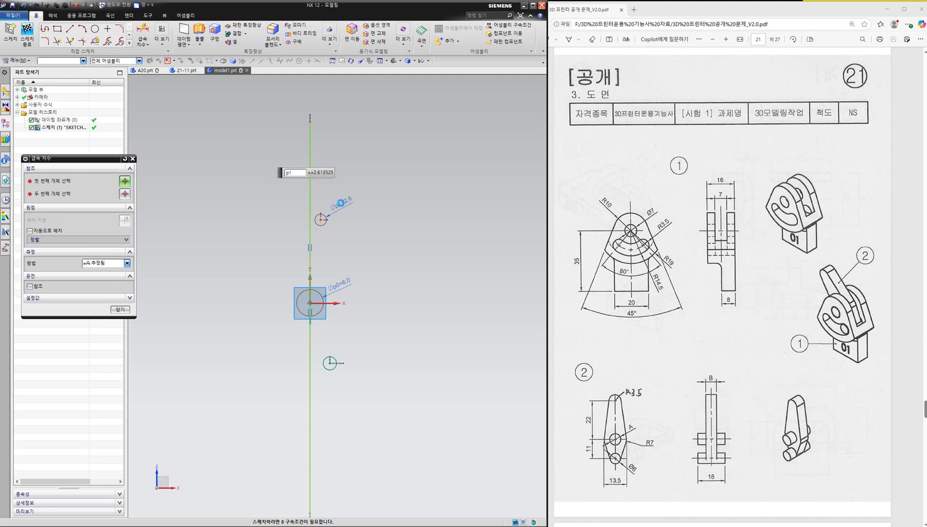
{"action": "left_click", "coordinate": [330, 357]}
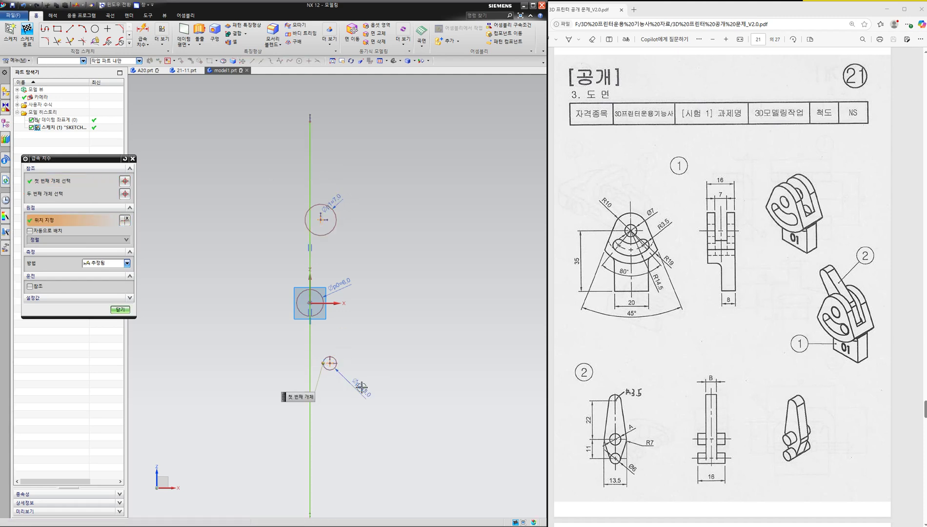
{"action": "left_click", "coordinate": [362, 387]}
{"action": "type", "text": "6"}
{"action": "key", "text": "Return"}
{"action": "key", "text": "Escape"}
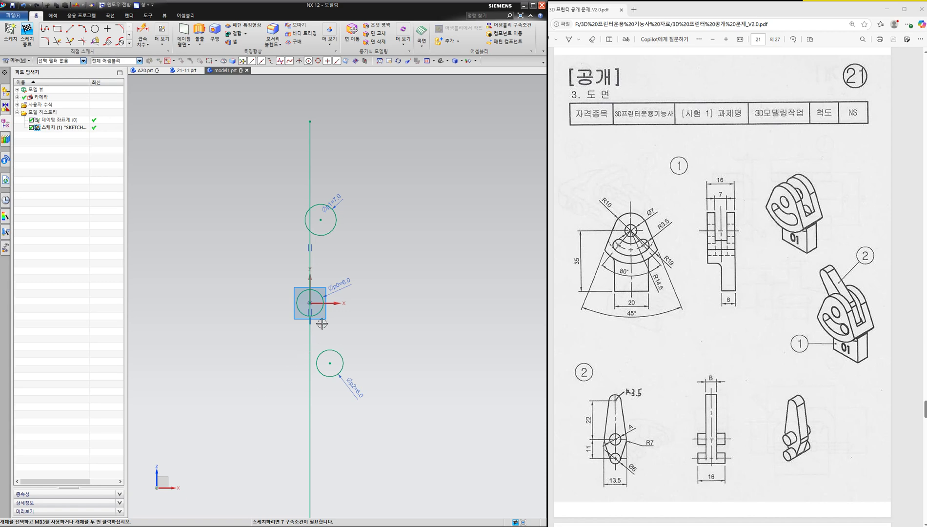
Constrain the centers of the upper and lower circles onto the vertical line with Point on Curve
{"action": "scroll", "coordinate": [319, 253], "scroll_direction": "up", "scroll_amount": 2}
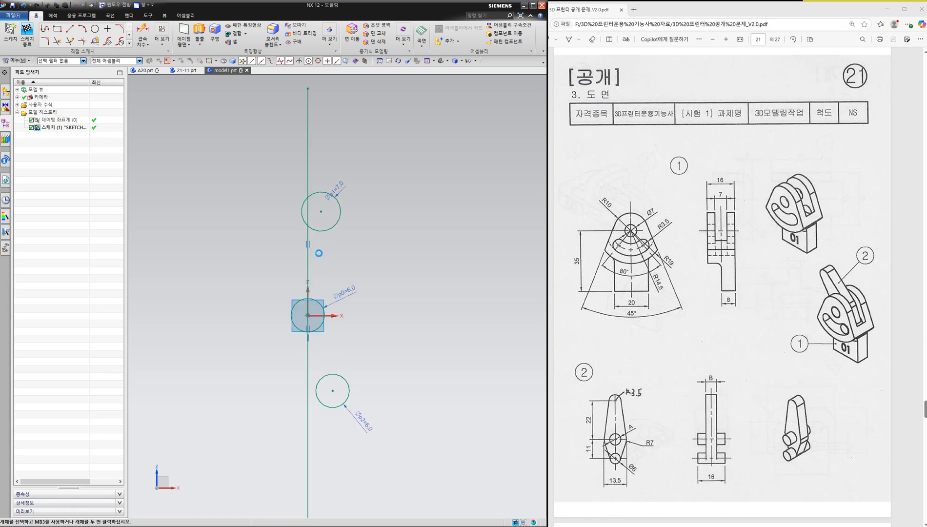
{"action": "key", "text": "c"}
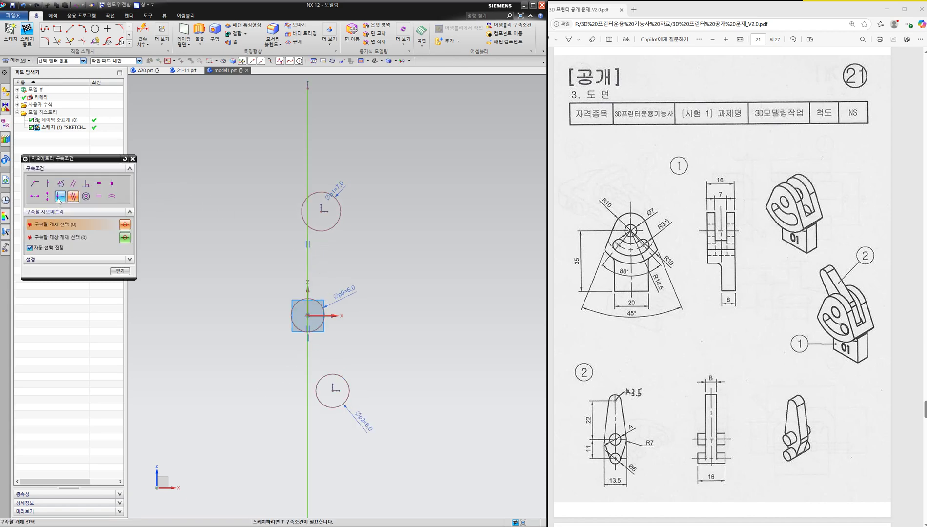
{"action": "left_click", "coordinate": [47, 184]}
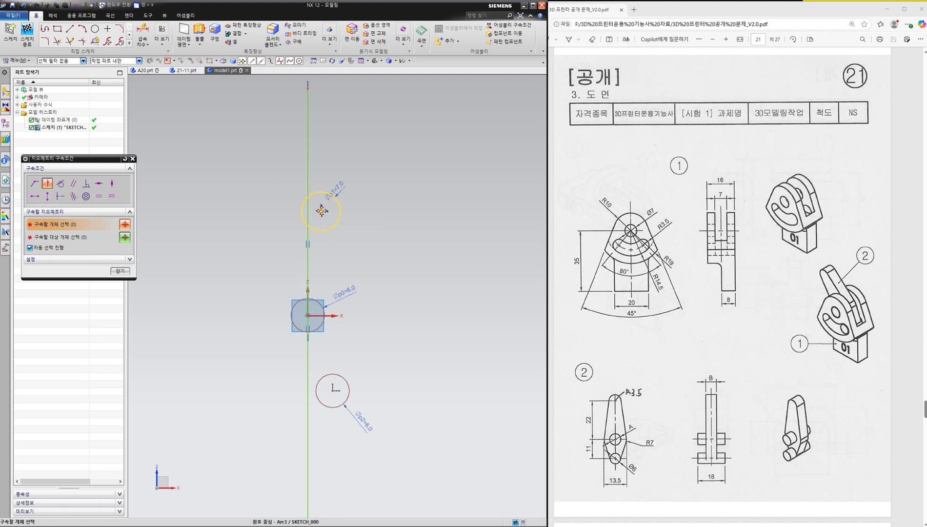
{"action": "left_click", "coordinate": [322, 210]}
{"action": "left_click", "coordinate": [307, 177]}
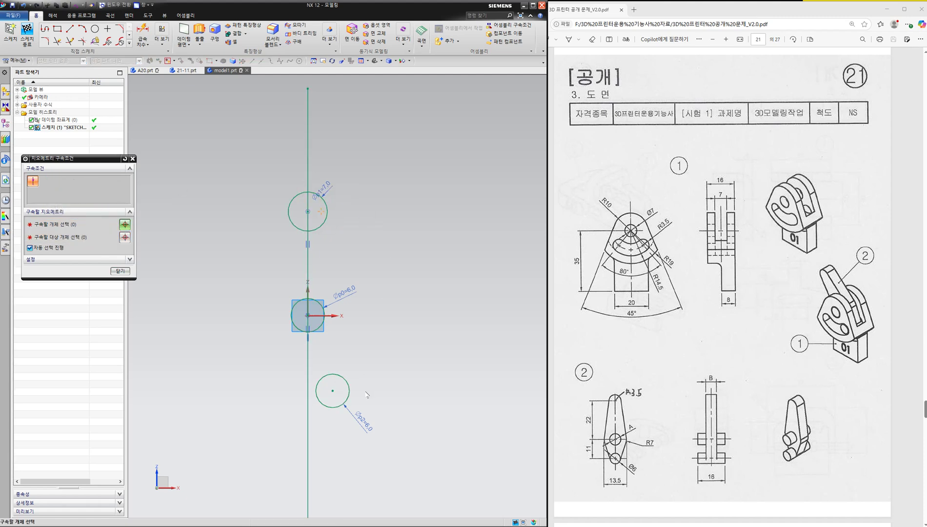
{"action": "left_click", "coordinate": [332, 390]}
{"action": "left_click", "coordinate": [307, 378]}
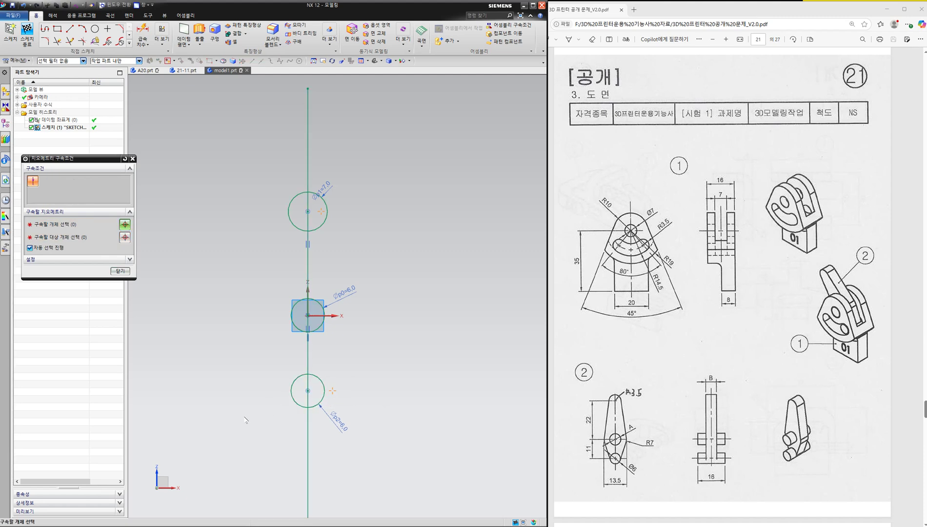
{"action": "left_click", "coordinate": [120, 271]}
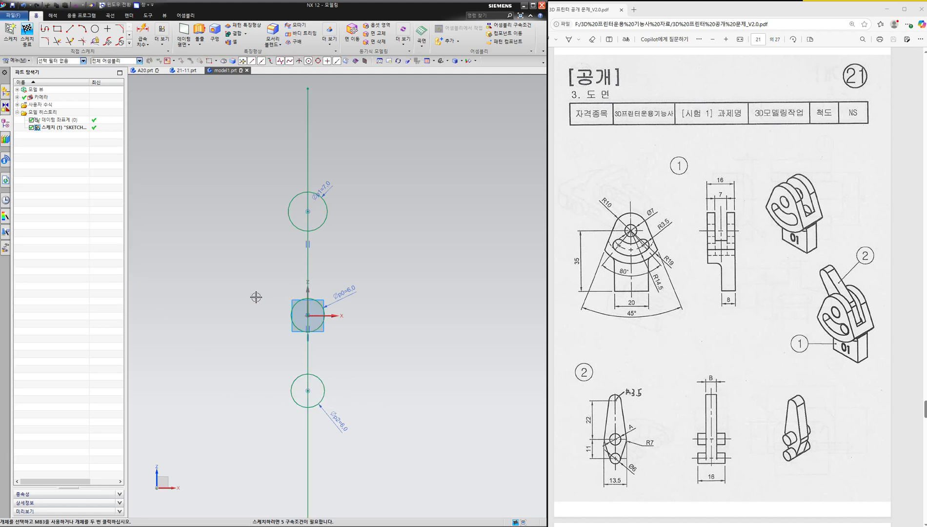
Dimension the vertical distance between the origin circle's center and the lower circle's center as 11 mm
{"action": "key", "text": "d"}
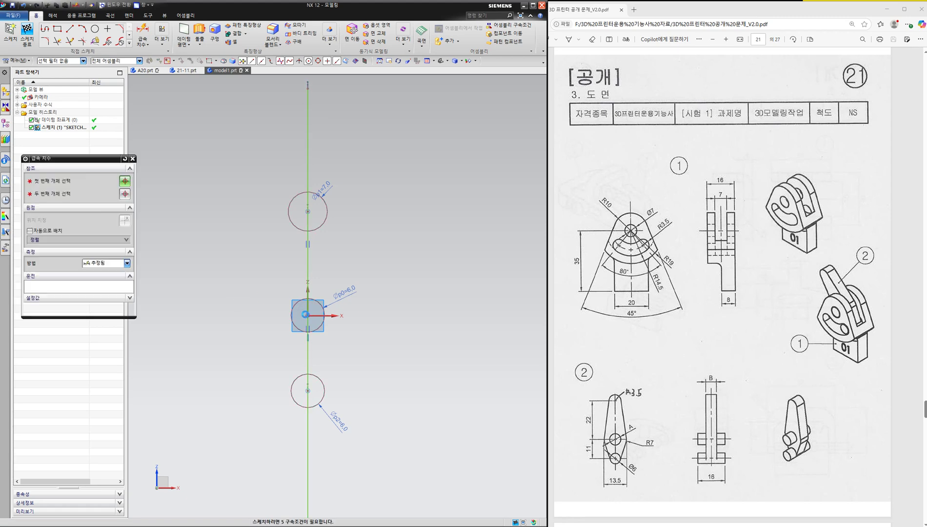
{"action": "left_click", "coordinate": [308, 315]}
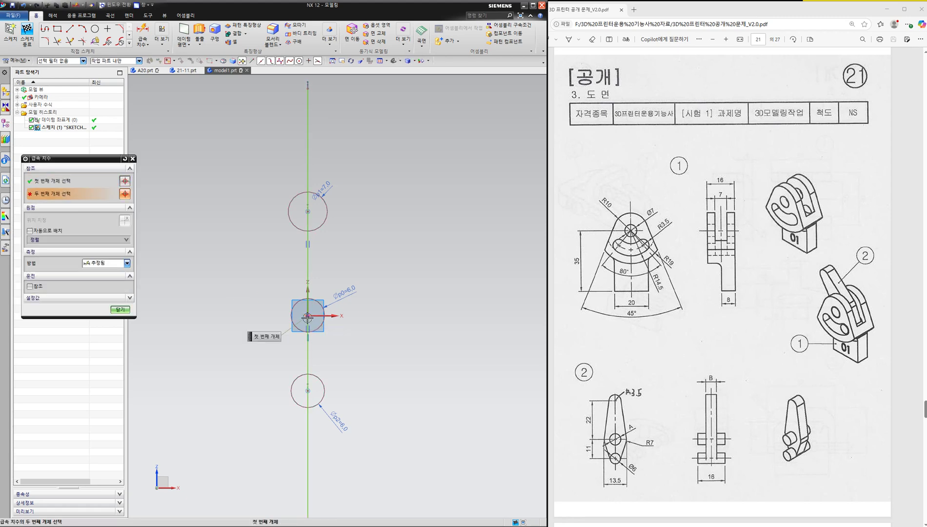
{"action": "left_click", "coordinate": [307, 389]}
{"action": "left_click", "coordinate": [239, 352]}
{"action": "type", "text": "11"}
{"action": "key", "text": "Return"}
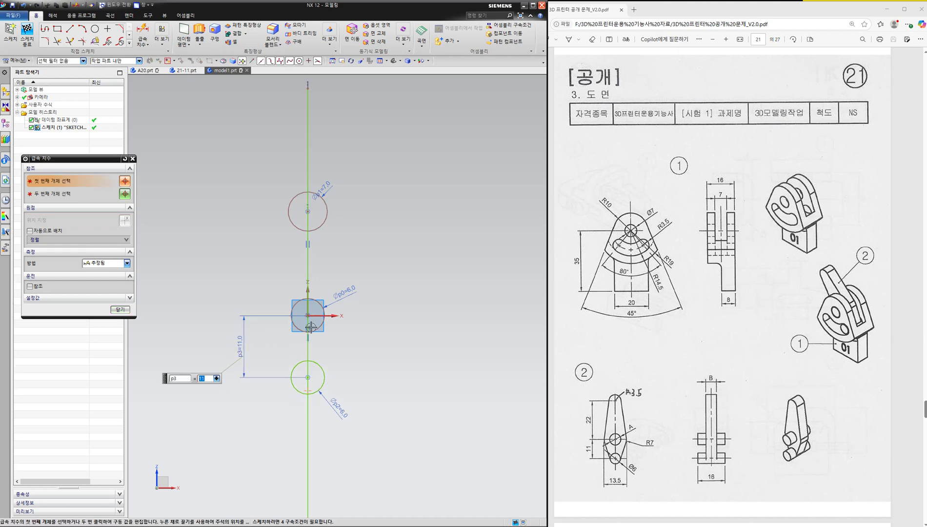
Dimension the vertical distance between the origin circle's center and the upper circle's center as 22 mm
{"action": "left_click", "coordinate": [307, 301]}
{"action": "left_click", "coordinate": [308, 211]}
{"action": "left_click", "coordinate": [239, 253]}
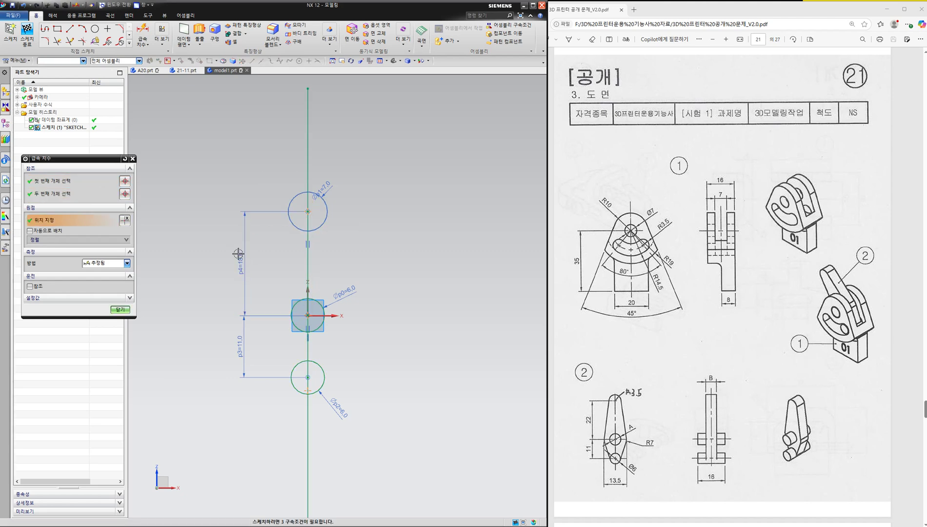
{"action": "type", "text": "22"}
{"action": "key", "text": "Return"}
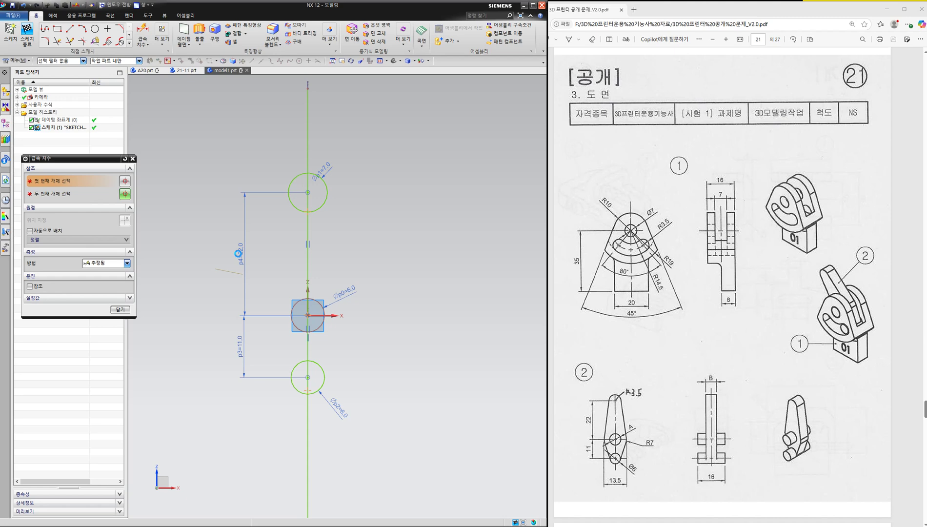
{"action": "key", "text": "Escape"}
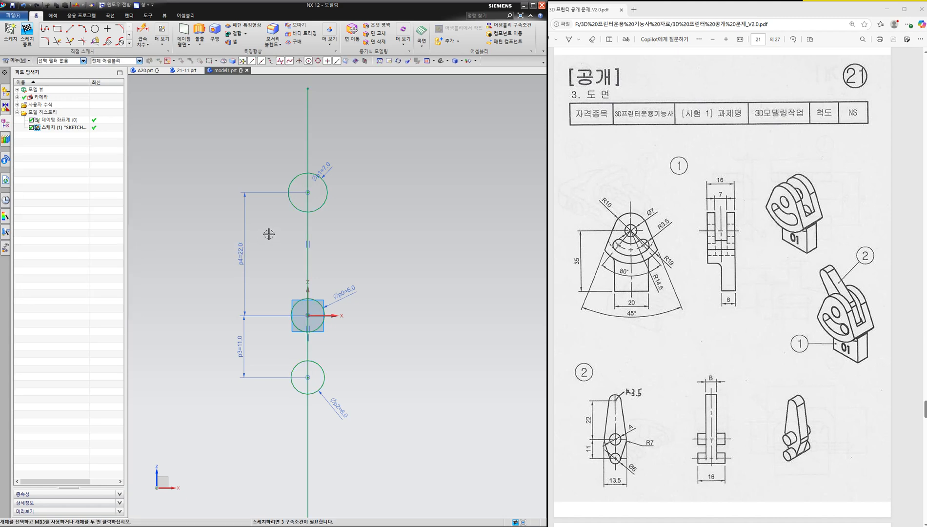
Examine part 2's front view in the PDF drawing, focusing on the 13.5 mm width across the middle and the R7 side corners
{"action": "key", "text": "l"}
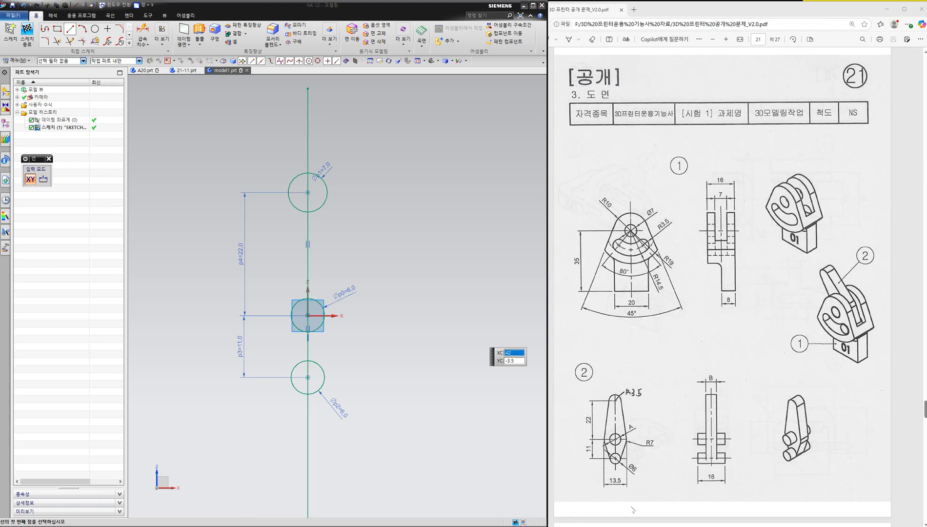
{"action": "scroll", "coordinate": [613, 448], "scroll_direction": "up", "scroll_amount": 5, "text": "ctrl"}
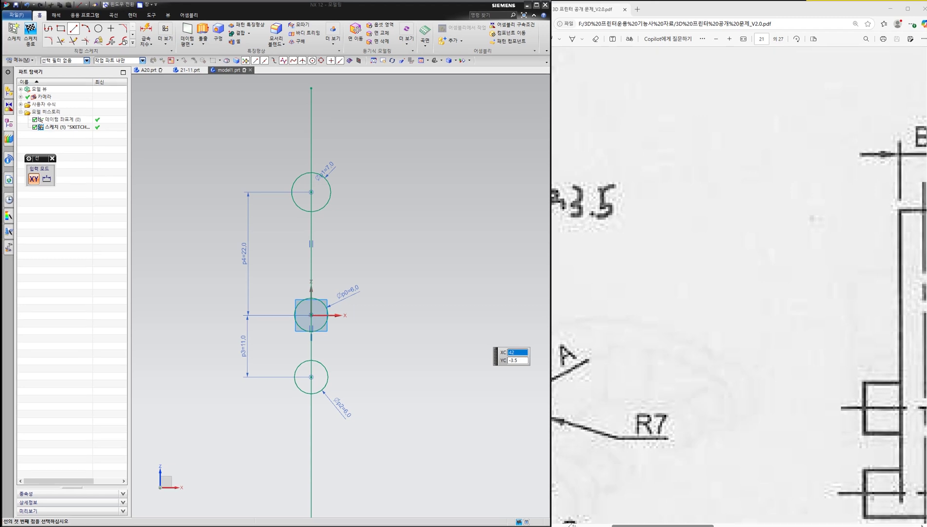
{"action": "left_click_drag", "start_coordinate": [636, 526], "coordinate": [596, 526]}
{"action": "scroll", "coordinate": [728, 381], "scroll_direction": "down", "scroll_amount": 3}
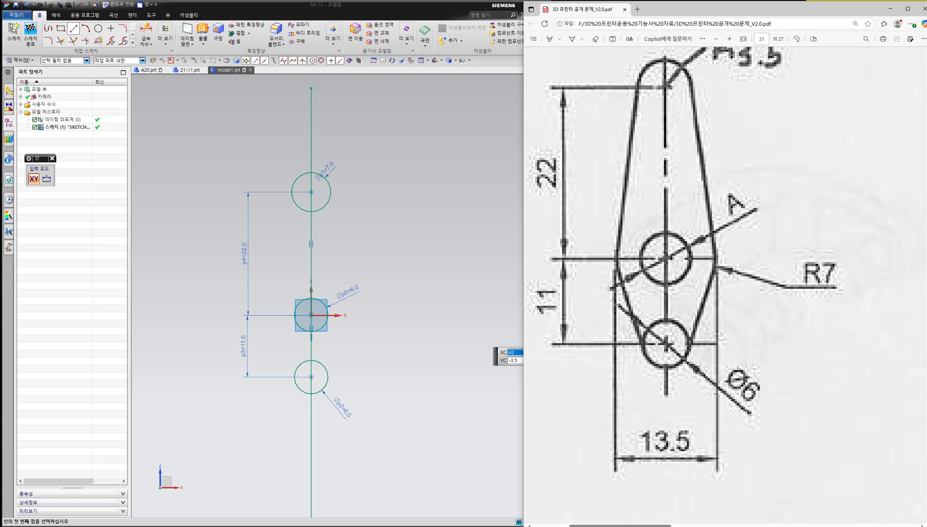
{"action": "mouse_move", "coordinate": [698, 471]}
{"action": "left_mouse_down"}
{"action": "mouse_move", "coordinate": [629, 454]}
{"action": "mouse_move", "coordinate": [693, 430]}
{"action": "left_mouse_up"}
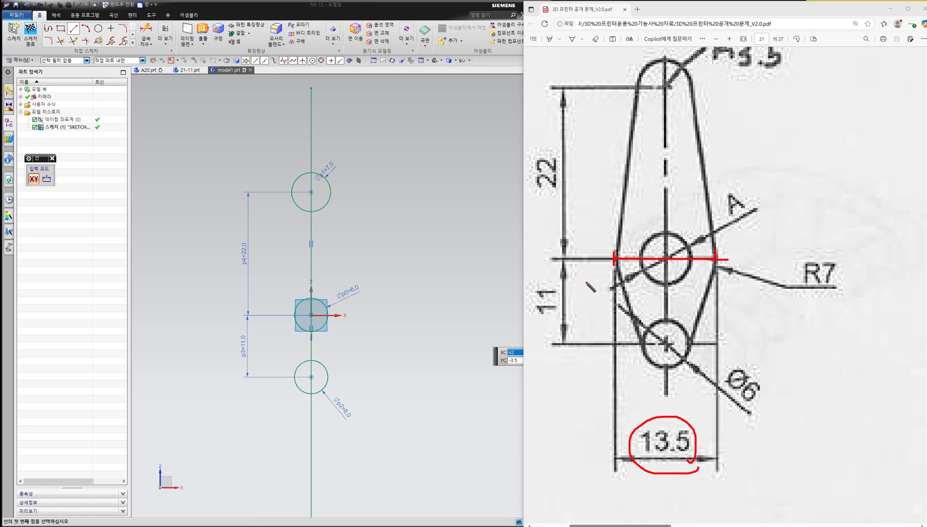
{"action": "left_click_drag", "start_coordinate": [873, 116], "coordinate": [805, 291]}
{"action": "mouse_move", "coordinate": [804, 159]}
{"action": "left_mouse_down"}
{"action": "mouse_move", "coordinate": [849, 255]}
{"action": "mouse_move", "coordinate": [897, 414]}
{"action": "left_mouse_up"}
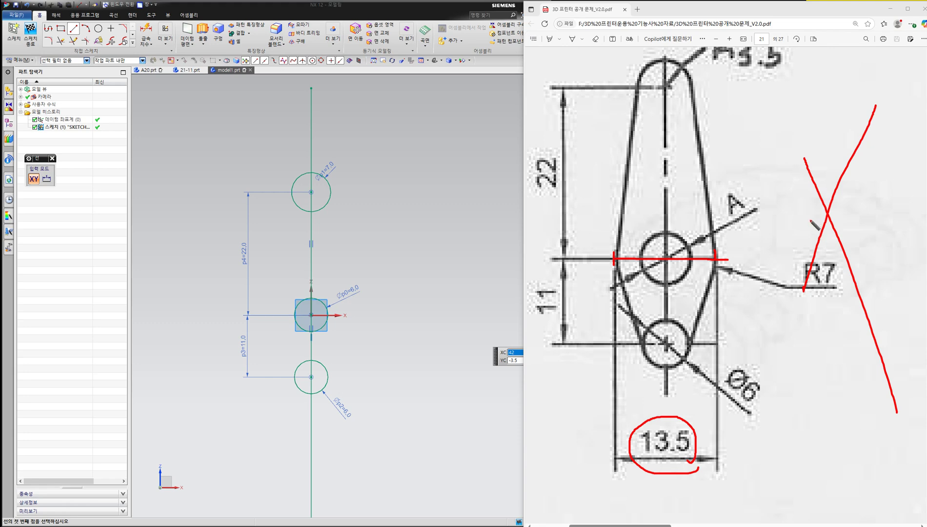
{"action": "left_click_drag", "start_coordinate": [794, 211], "coordinate": [881, 212]}
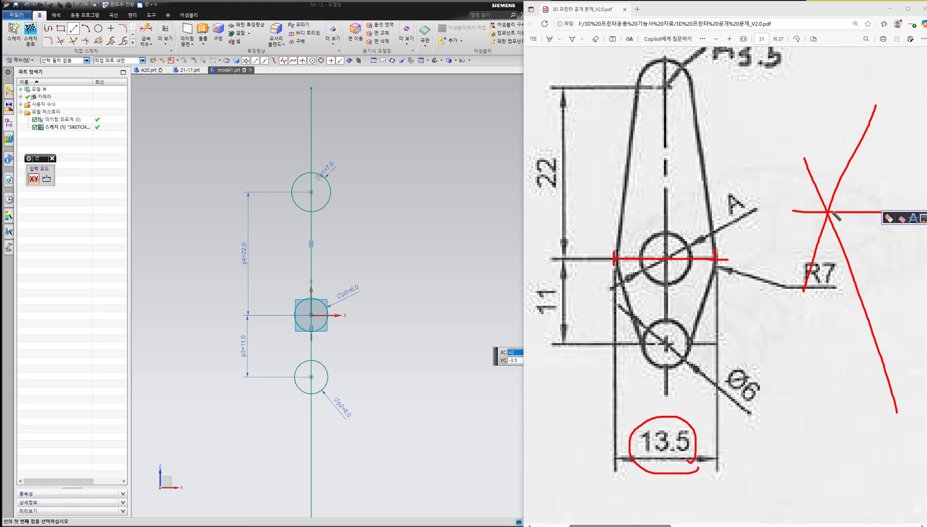
{"action": "mouse_move", "coordinate": [834, 249]}
{"action": "left_mouse_down"}
{"action": "mouse_move", "coordinate": [831, 386]}
{"action": "mouse_move", "coordinate": [884, 358]}
{"action": "left_mouse_up"}
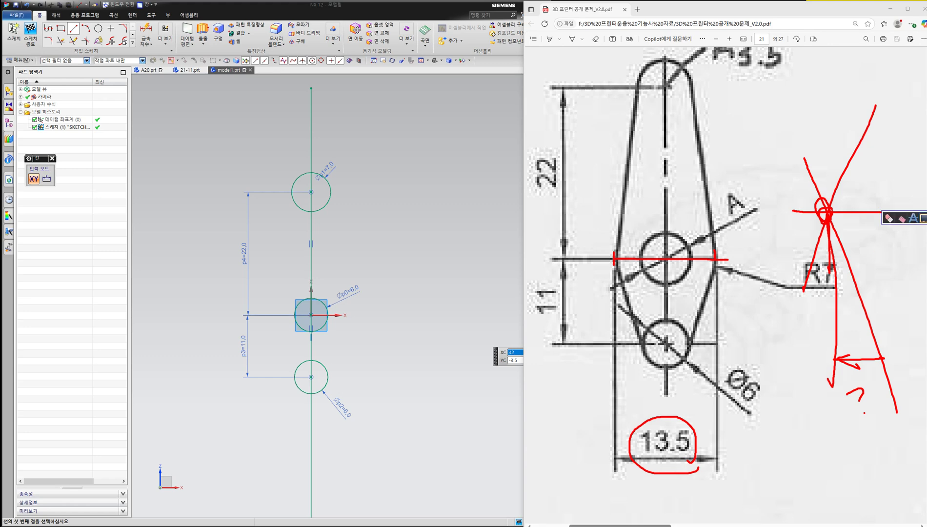
{"action": "left_click", "coordinate": [926, 218]}
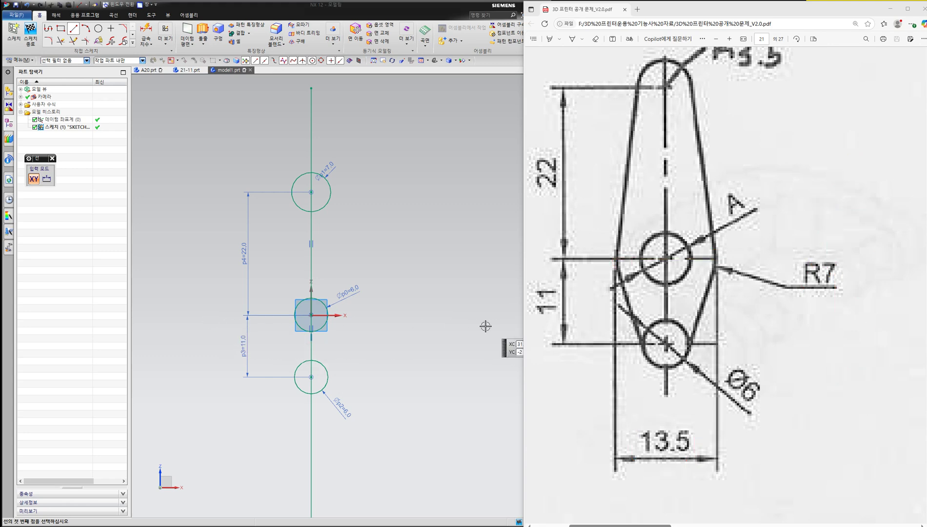
Draw a horizontal line through the lower part of the origin circle and constrain it collinear with the X axis
{"action": "left_click", "coordinate": [185, 332]}
{"action": "left_click", "coordinate": [434, 332]}
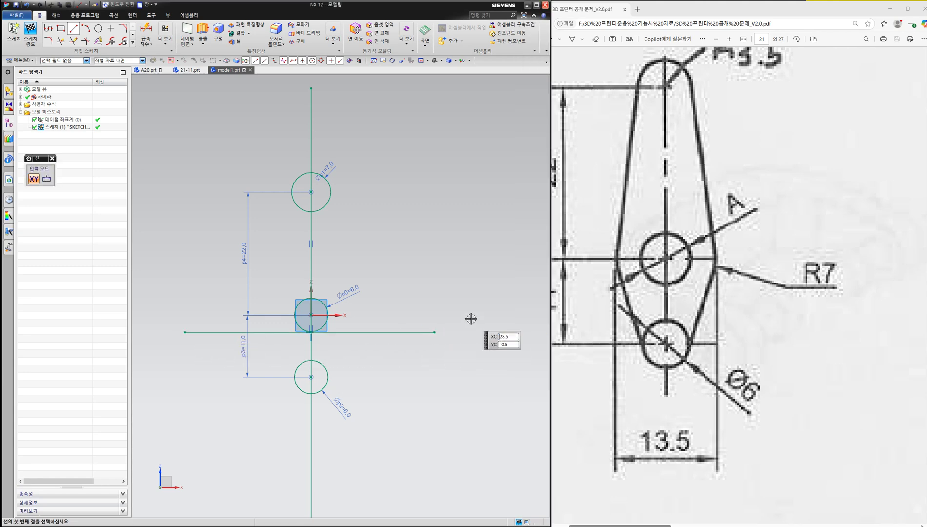
{"action": "key", "text": "Escape"}
{"action": "key", "text": "c"}
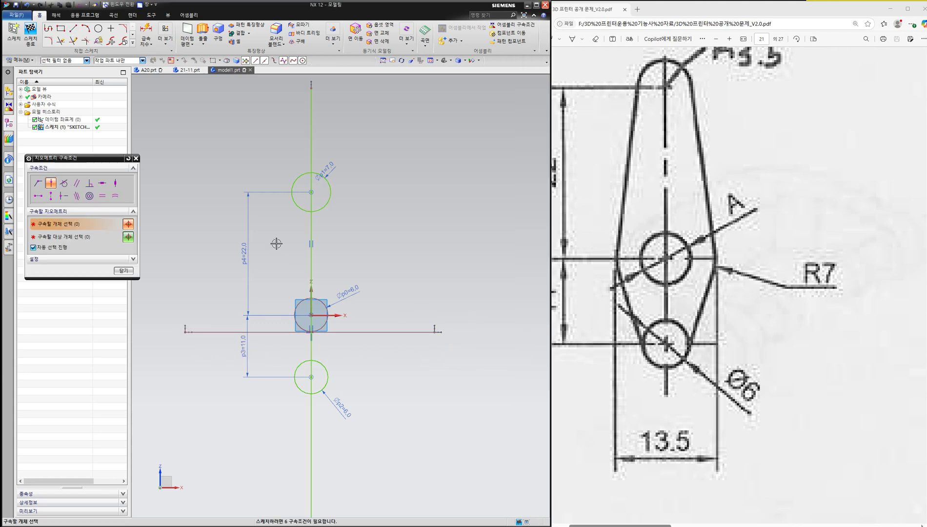
{"action": "left_click", "coordinate": [77, 195]}
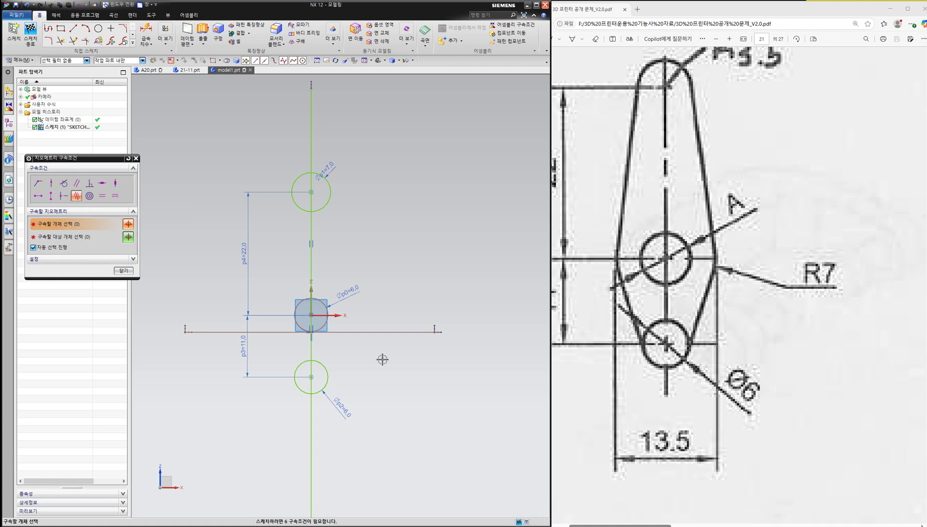
{"action": "left_click", "coordinate": [365, 332]}
{"action": "left_click", "coordinate": [336, 315]}
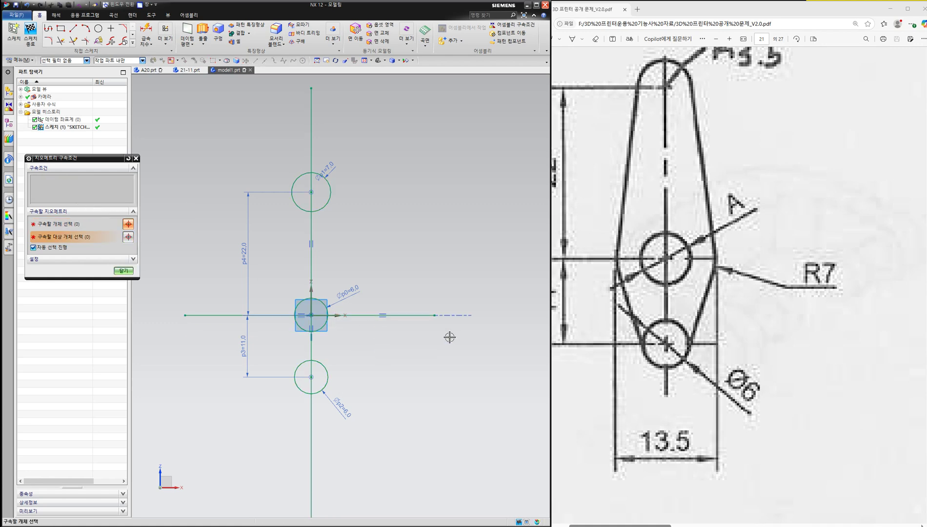
{"action": "key", "text": "Escape"}
Draw two slanted lines flanking the upper and origin circles, diverging downward across the horizontal line
{"action": "key", "text": "l"}
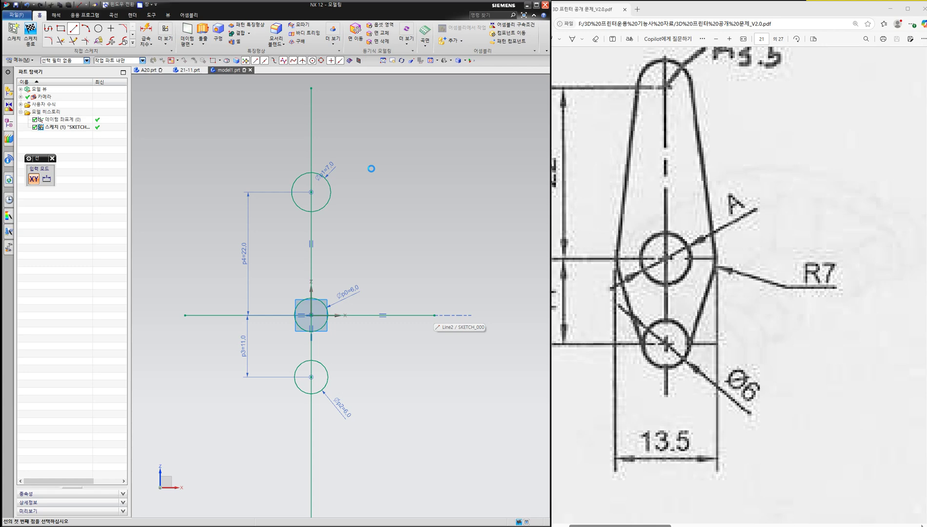
{"action": "left_click", "coordinate": [334, 125]}
{"action": "left_click", "coordinate": [381, 369]}
{"action": "left_click", "coordinate": [286, 142]}
{"action": "left_click", "coordinate": [257, 381]}
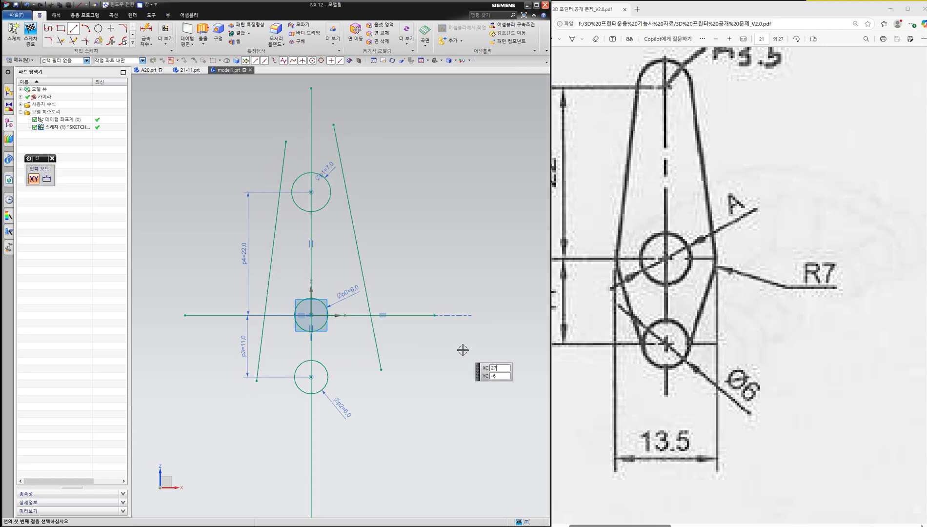
{"action": "key", "text": "Escape"}
Trim both slanted lines below the horizontal line with Quick Trim
{"action": "key", "text": "t"}
{"action": "left_click", "coordinate": [374, 331]}
{"action": "left_click", "coordinate": [263, 332]}
{"action": "key", "text": "Escape"}
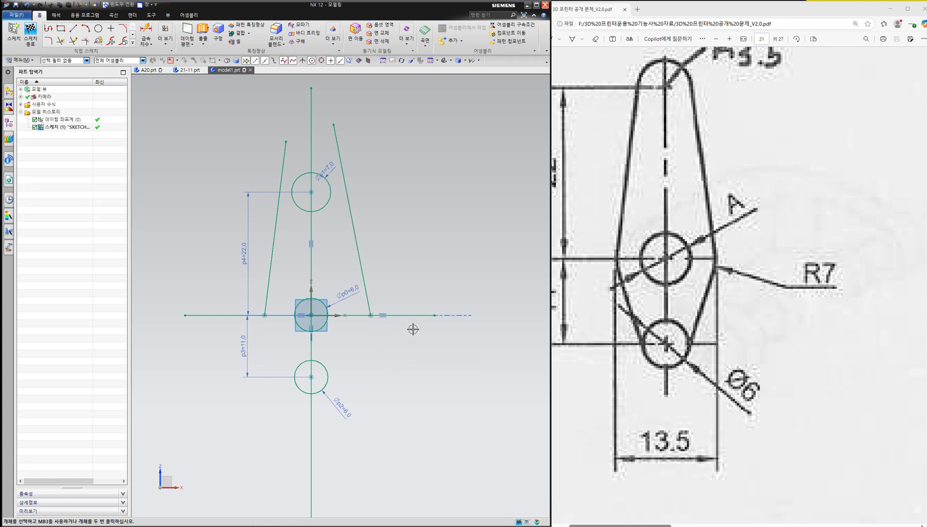
Constrain the left and right slanted lines tangent to the upper 7 mm circle
{"action": "key", "text": "c"}
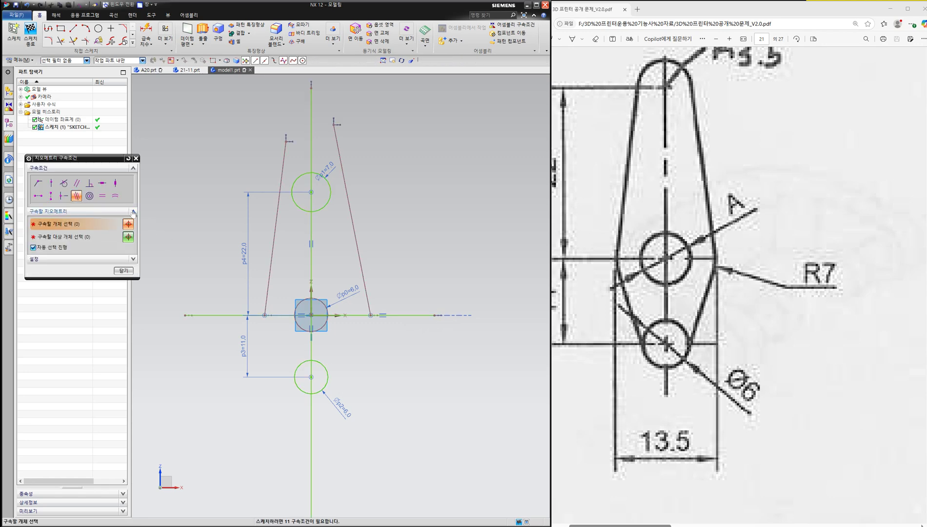
{"action": "left_click", "coordinate": [64, 183]}
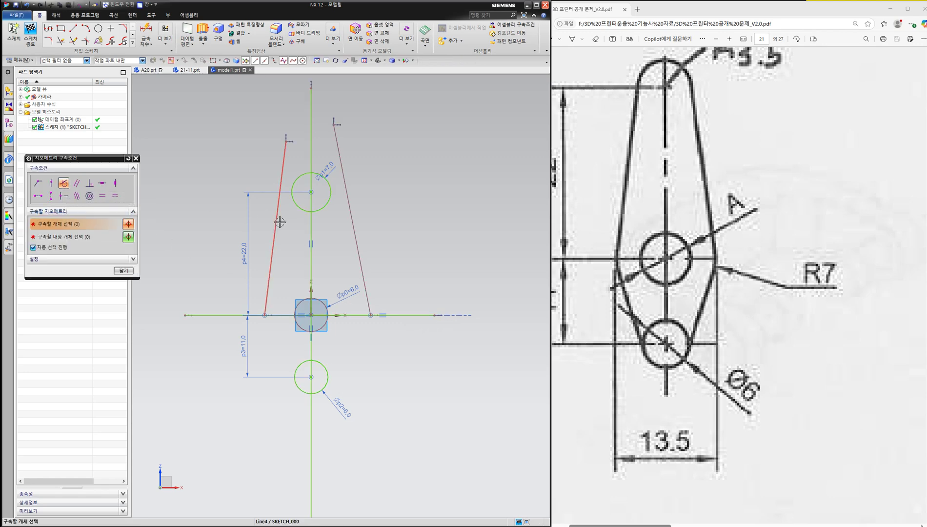
{"action": "left_click", "coordinate": [276, 219]}
{"action": "left_click", "coordinate": [328, 200]}
{"action": "left_click", "coordinate": [350, 207]}
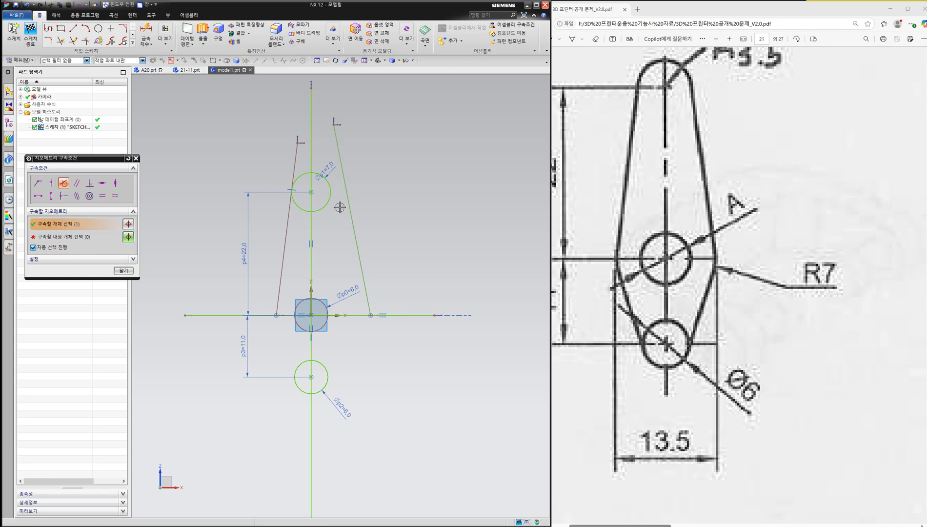
{"action": "left_click", "coordinate": [329, 198]}
{"action": "middle_click", "coordinate": [403, 243]}
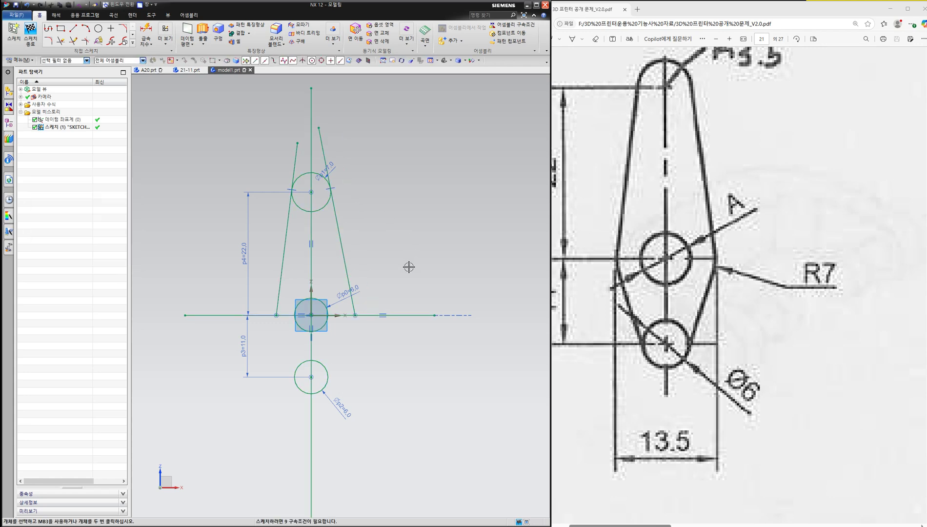
Dimension the horizontal distance from the left slanted line's lower endpoint to the vertical centerline as 13.5/2
{"action": "key", "text": "d"}
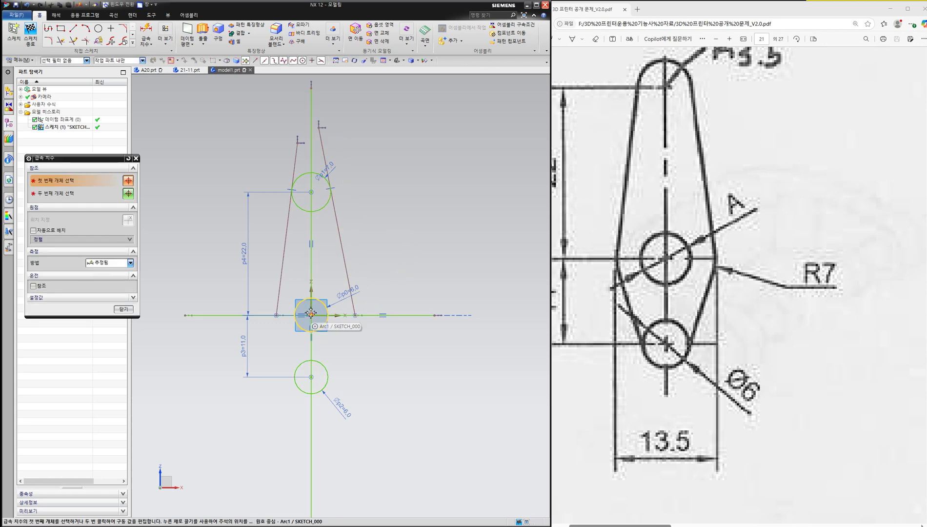
{"action": "left_click", "coordinate": [278, 315]}
{"action": "left_click", "coordinate": [277, 315]}
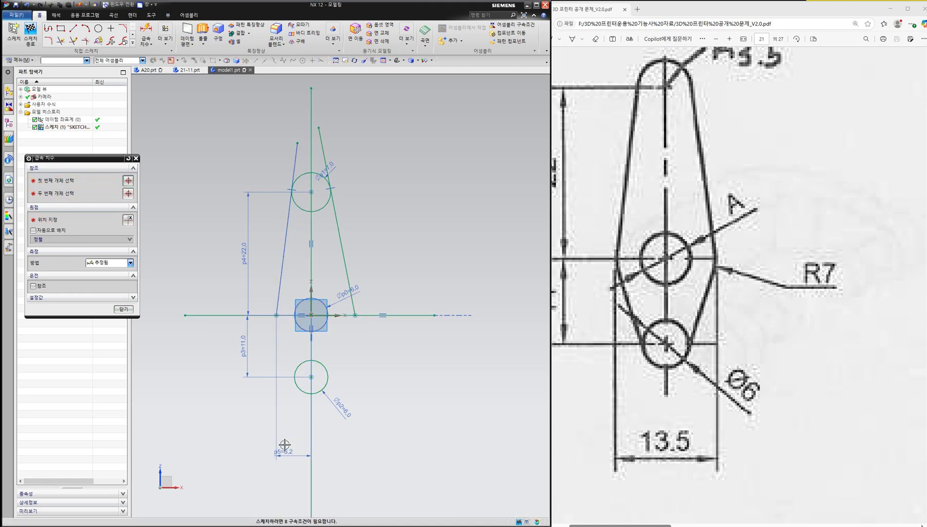
{"action": "left_click", "coordinate": [284, 444]}
{"action": "type", "text": "13.5/2"}
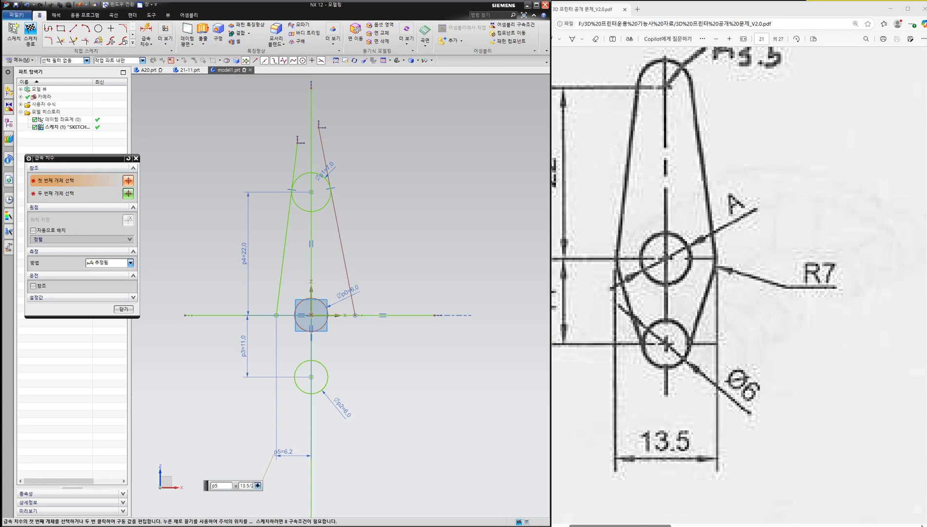
{"action": "key", "text": "Return"}
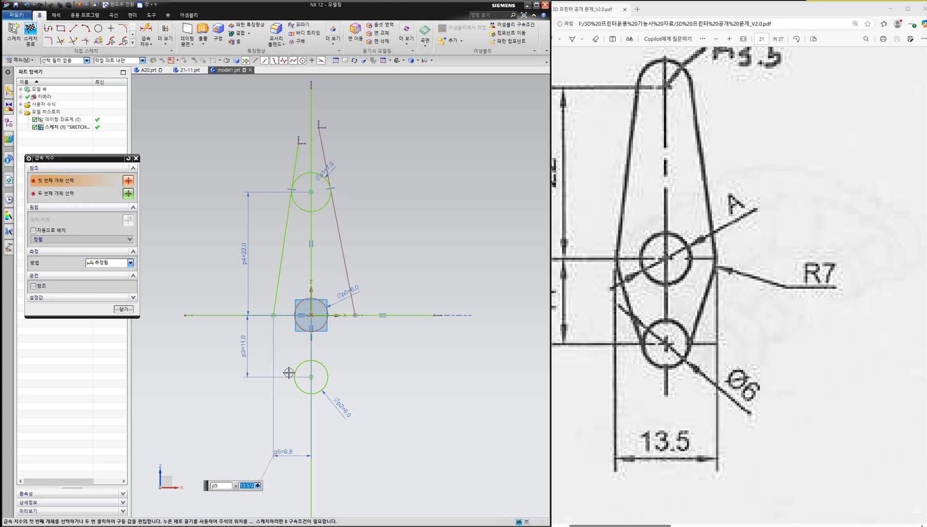
Dimension the horizontal distance between the lower endpoints of the two slanted lines as 13.5 mm
{"action": "left_click", "coordinate": [275, 316]}
{"action": "left_click", "coordinate": [355, 315]}
{"action": "left_click", "coordinate": [338, 476]}
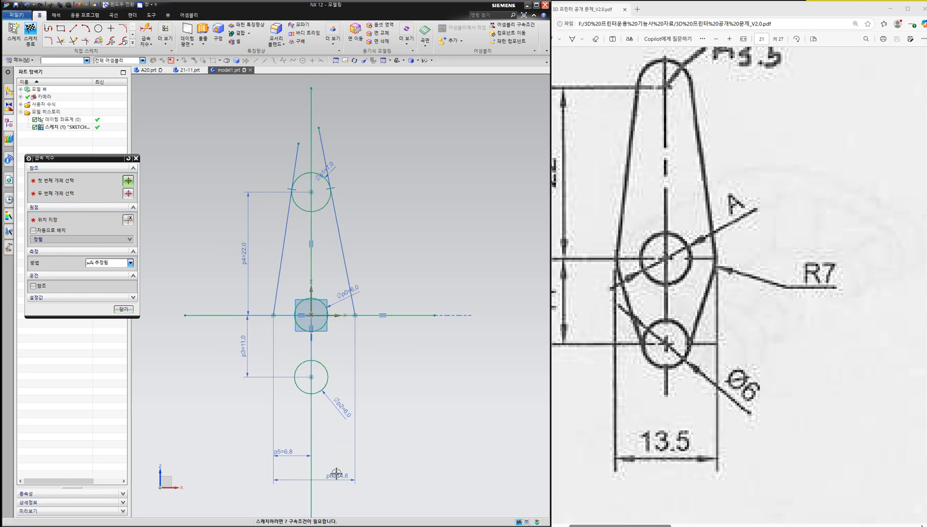
{"action": "key", "text": "Return"}
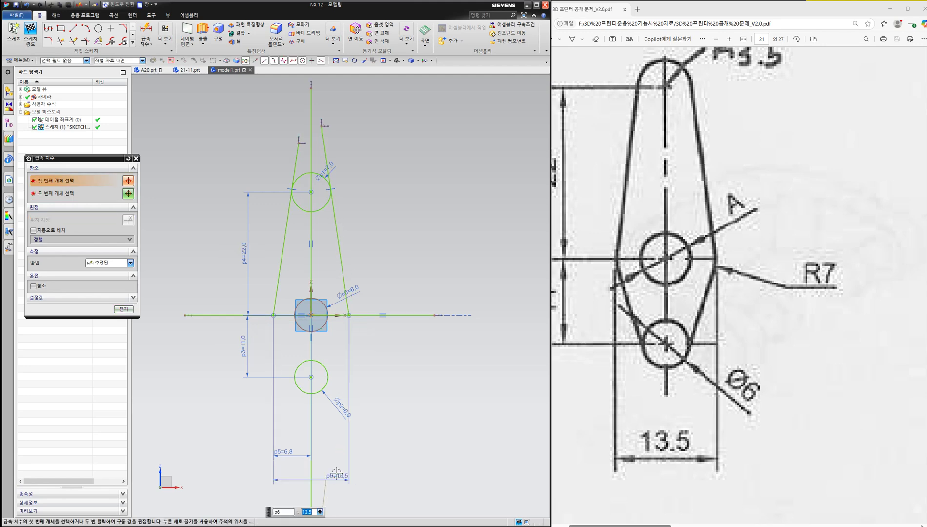
{"action": "key", "text": "Escape"}
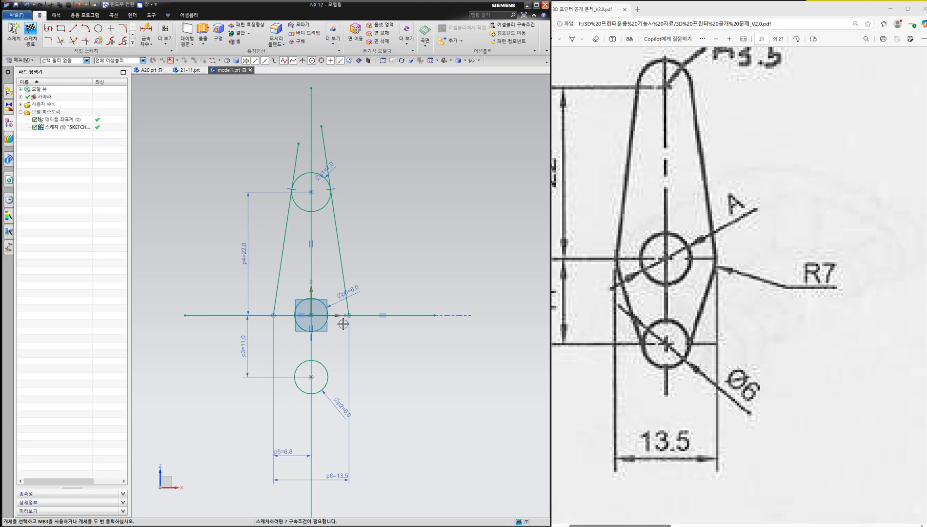
Draw two lines from the slanted lines' lower endpoints, converging downward past either side of the lower circle
{"action": "scroll", "coordinate": [298, 341], "scroll_direction": "up", "scroll_amount": 1}
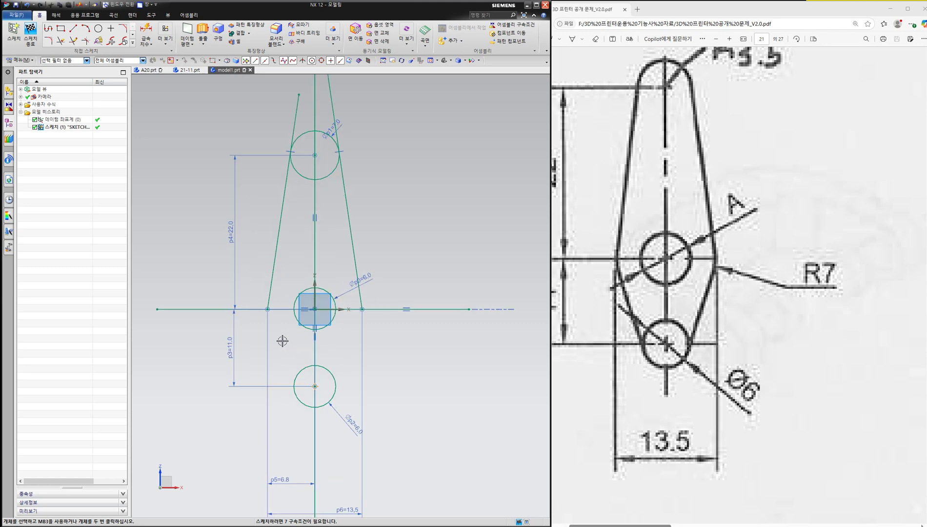
{"action": "key", "text": "l"}
{"action": "left_click", "coordinate": [268, 308]}
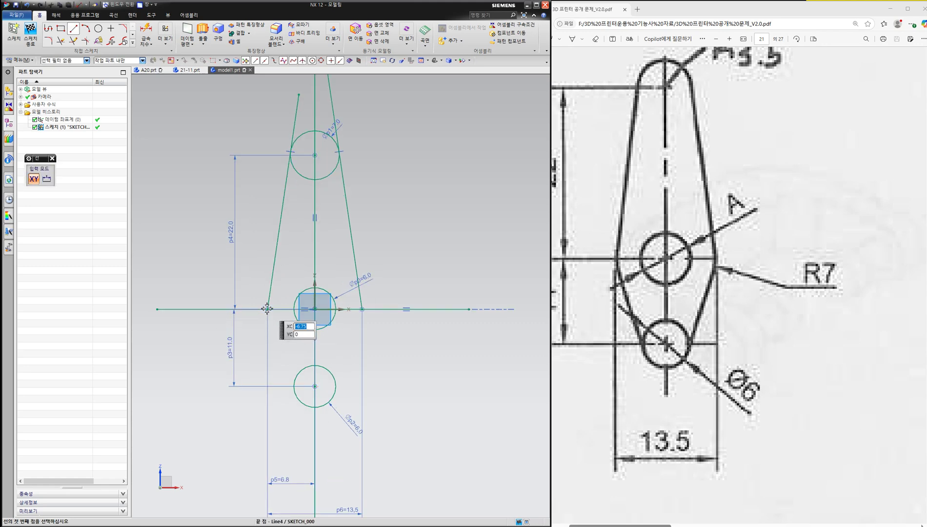
{"action": "left_click", "coordinate": [299, 434]}
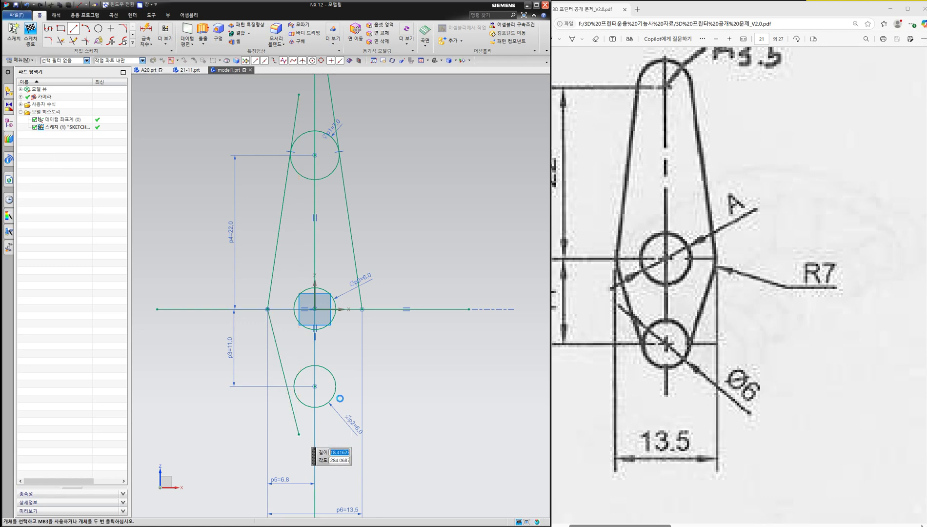
{"action": "left_click", "coordinate": [361, 308]}
{"action": "left_click", "coordinate": [328, 434]}
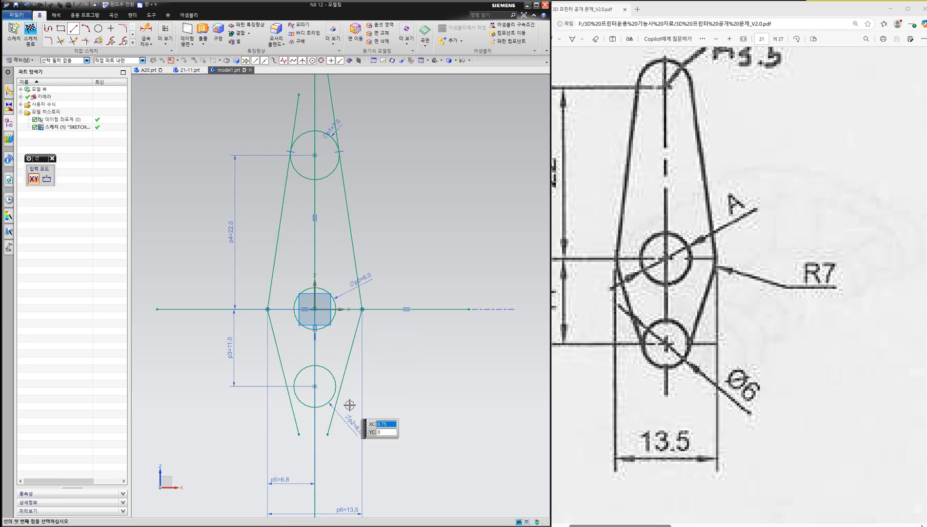
{"action": "key", "text": "Escape"}
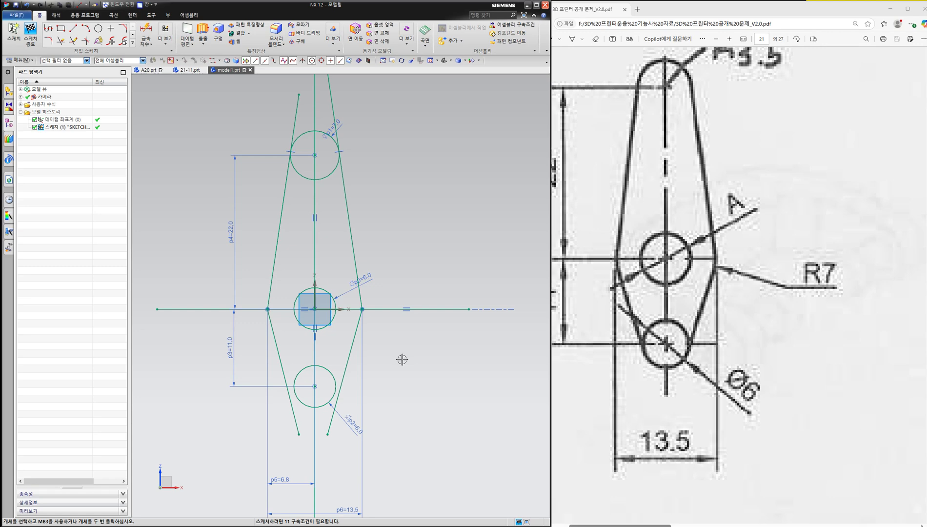
Constrain the two lower converging lines tangent to the lower 6 mm circle
{"action": "key", "text": "c"}
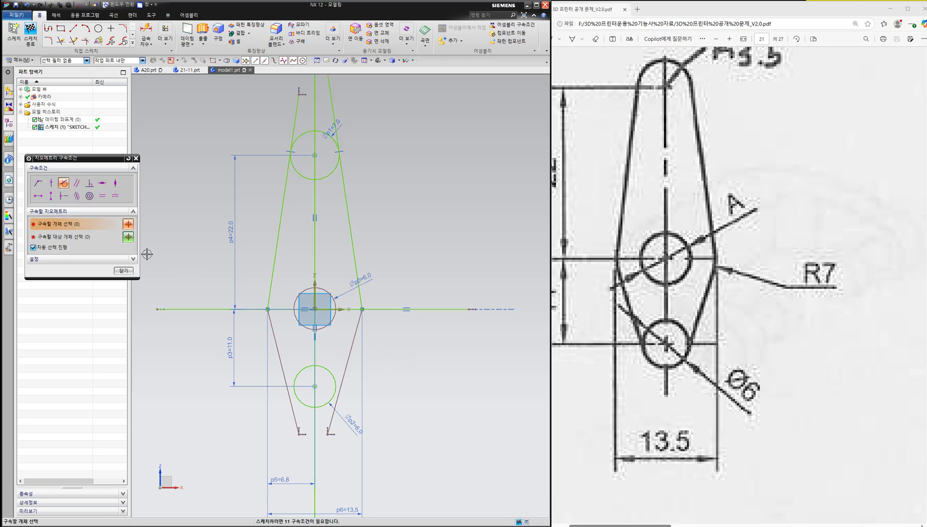
{"action": "left_click", "coordinate": [279, 354]}
{"action": "left_click", "coordinate": [296, 376]}
{"action": "left_click", "coordinate": [345, 373]}
{"action": "left_click", "coordinate": [334, 382]}
{"action": "key", "text": "Escape"}
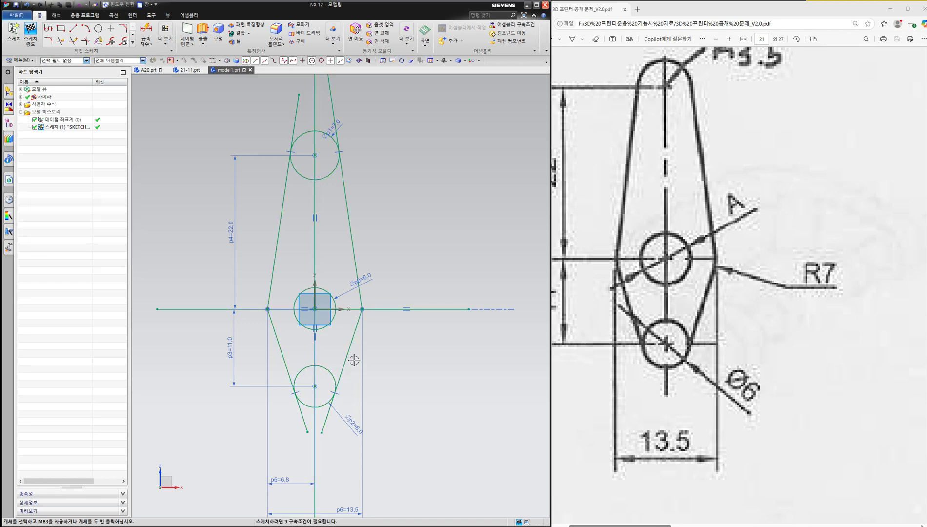
Trim the ends of the four side lines that extend beyond their tangent points on the upper and lower circles
{"action": "scroll", "coordinate": [354, 363], "scroll_direction": "down", "scroll_amount": 1}
{"action": "key", "text": "t"}
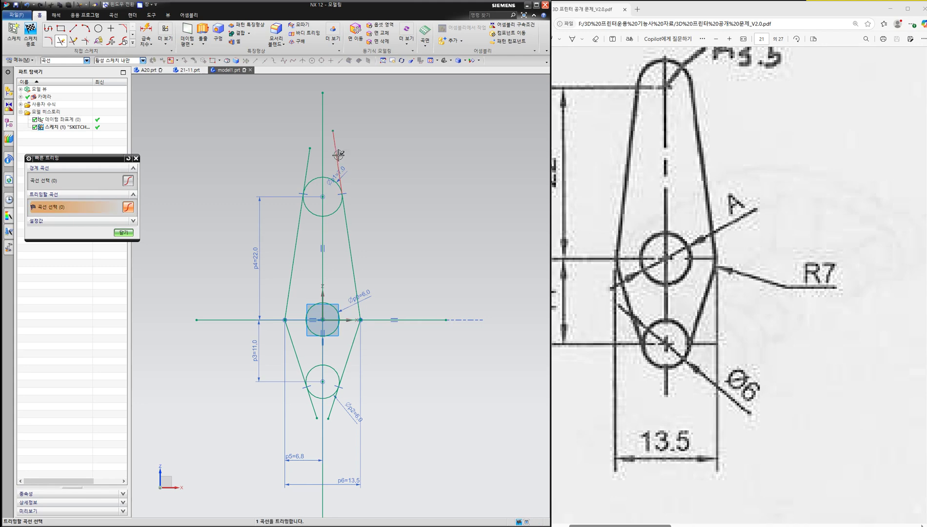
{"action": "left_click", "coordinate": [309, 152]}
{"action": "left_click", "coordinate": [311, 403]}
{"action": "left_click", "coordinate": [332, 413]}
{"action": "middle_click", "coordinate": [437, 386]}
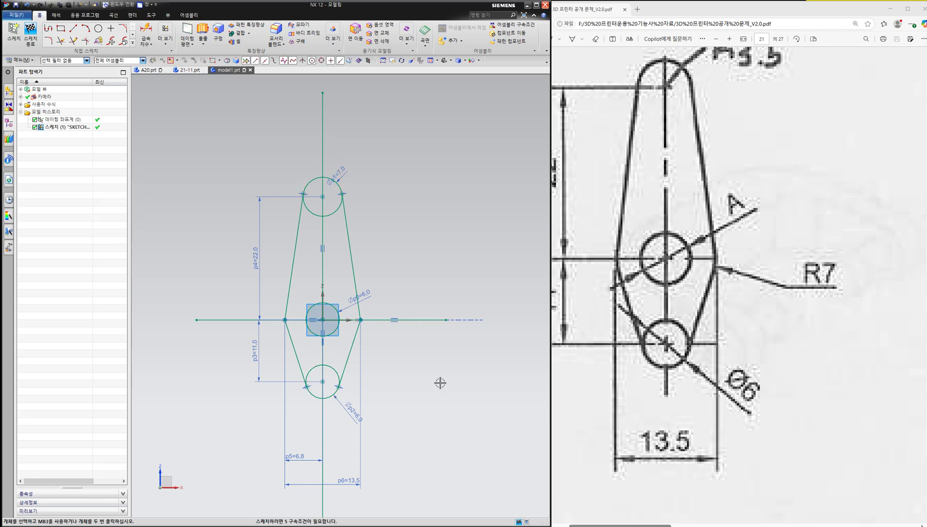
Convert the sketch's vertical and horizontal centre lines to reference lines
{"action": "right_click", "coordinate": [322, 125]}
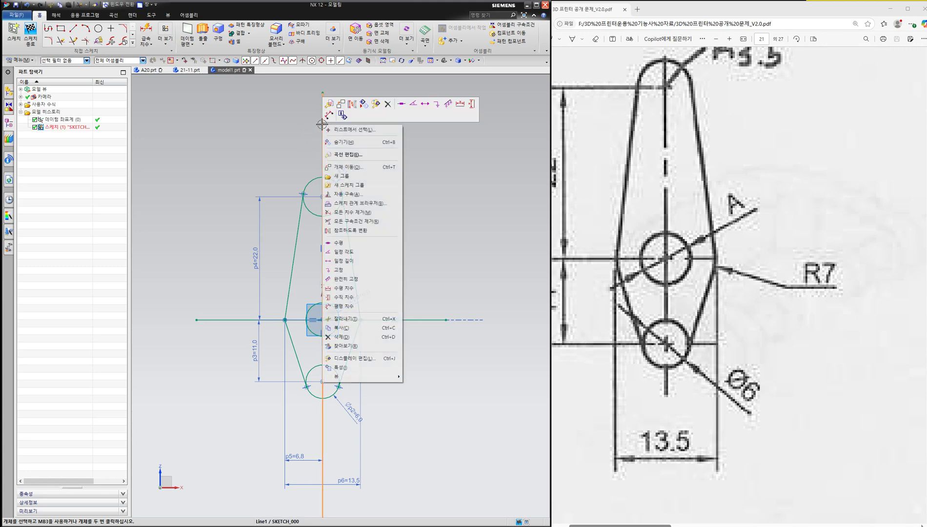
{"action": "left_click", "coordinate": [352, 105]}
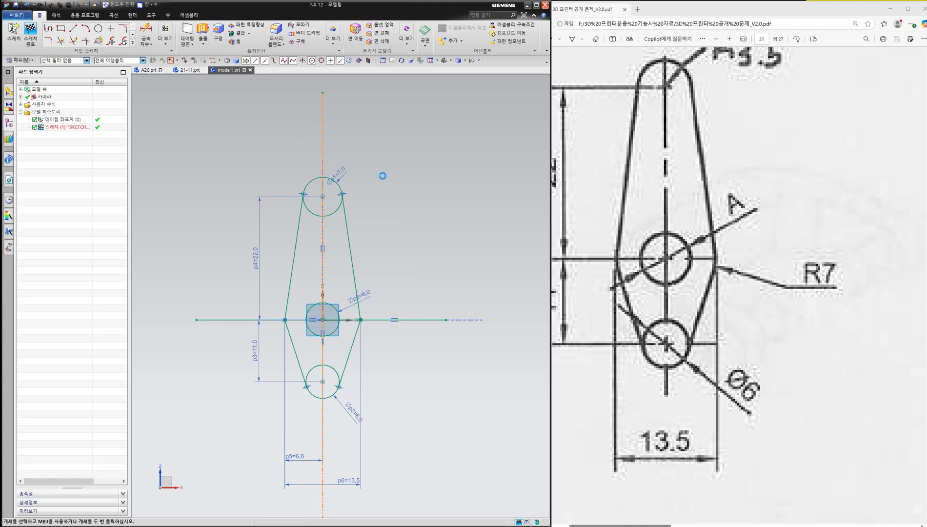
{"action": "right_click", "coordinate": [414, 321]}
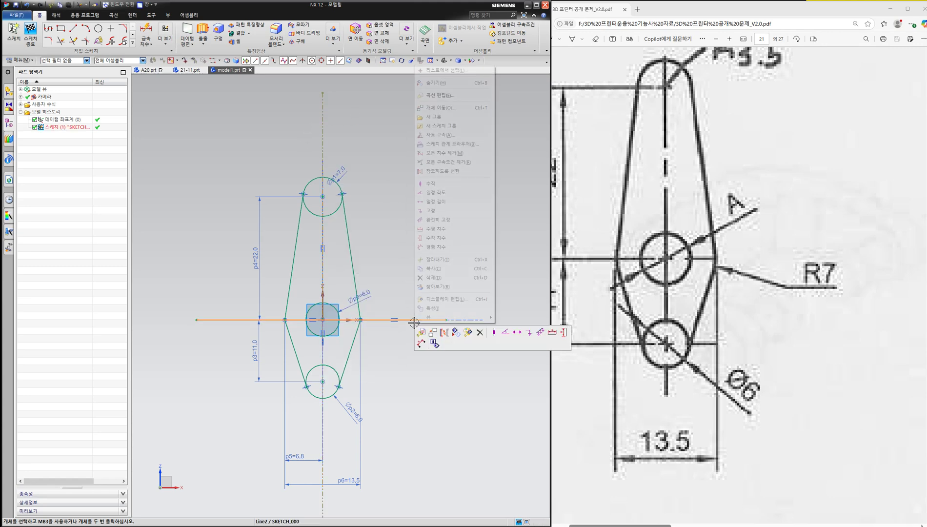
{"action": "left_click", "coordinate": [443, 334]}
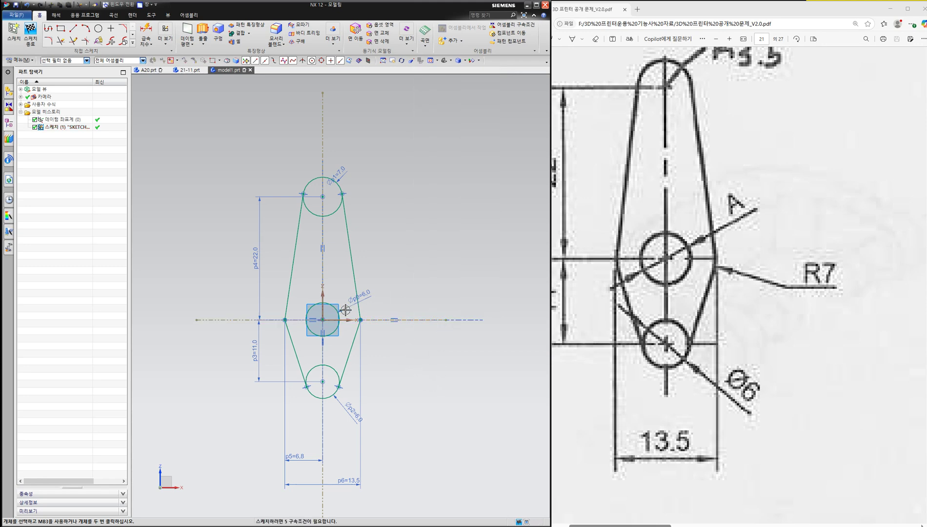
{"action": "mouse_move", "coordinate": [860, 295]}
{"action": "left_mouse_down"}
{"action": "mouse_move", "coordinate": [806, 307]}
{"action": "mouse_move", "coordinate": [830, 293]}
{"action": "left_mouse_up"}
{"action": "left_click_drag", "start_coordinate": [831, 205], "coordinate": [794, 326]}
{"action": "left_click_drag", "start_coordinate": [783, 235], "coordinate": [868, 302]}
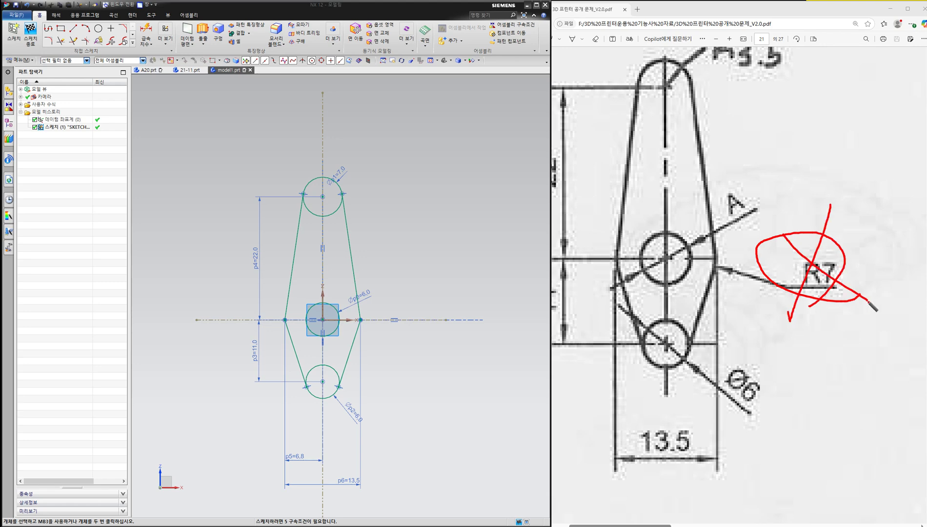
{"action": "mouse_move", "coordinate": [782, 361]}
{"action": "left_mouse_down"}
{"action": "mouse_move", "coordinate": [803, 416]}
{"action": "mouse_move", "coordinate": [820, 351]}
{"action": "mouse_move", "coordinate": [833, 393]}
{"action": "mouse_move", "coordinate": [857, 344]}
{"action": "mouse_move", "coordinate": [873, 367]}
{"action": "mouse_move", "coordinate": [903, 361]}
{"action": "left_mouse_up"}
{"action": "left_click", "coordinate": [867, 376]}
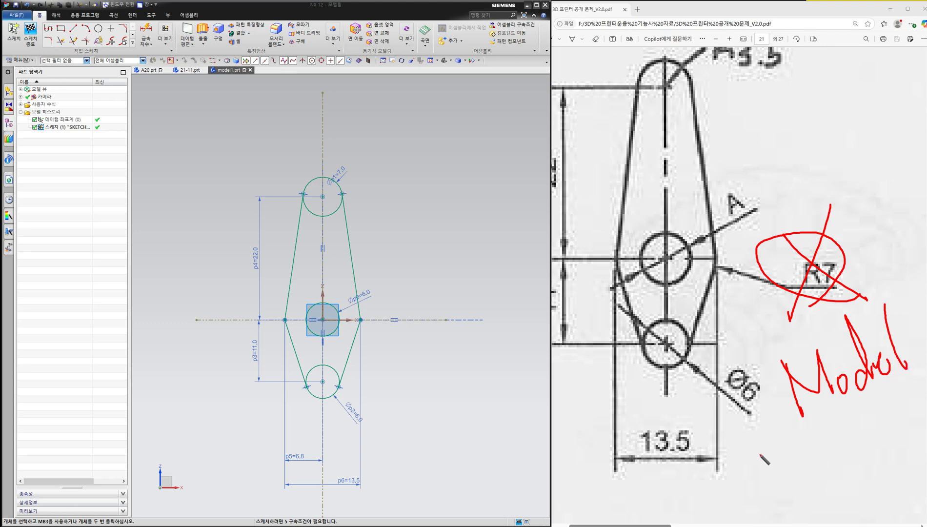
{"action": "left_click_drag", "start_coordinate": [773, 462], "coordinate": [785, 473]}
{"action": "left_click_drag", "start_coordinate": [799, 433], "coordinate": [792, 465]}
{"action": "left_click_drag", "start_coordinate": [800, 451], "coordinate": [821, 468]}
{"action": "left_click_drag", "start_coordinate": [817, 417], "coordinate": [829, 469]}
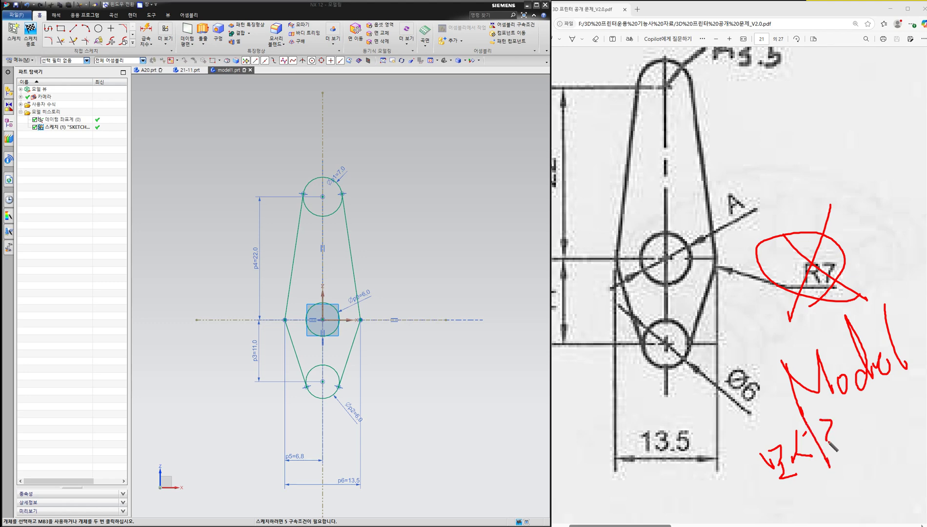
{"action": "left_click_drag", "start_coordinate": [838, 408], "coordinate": [856, 443]}
{"action": "left_click", "coordinate": [926, 217]}
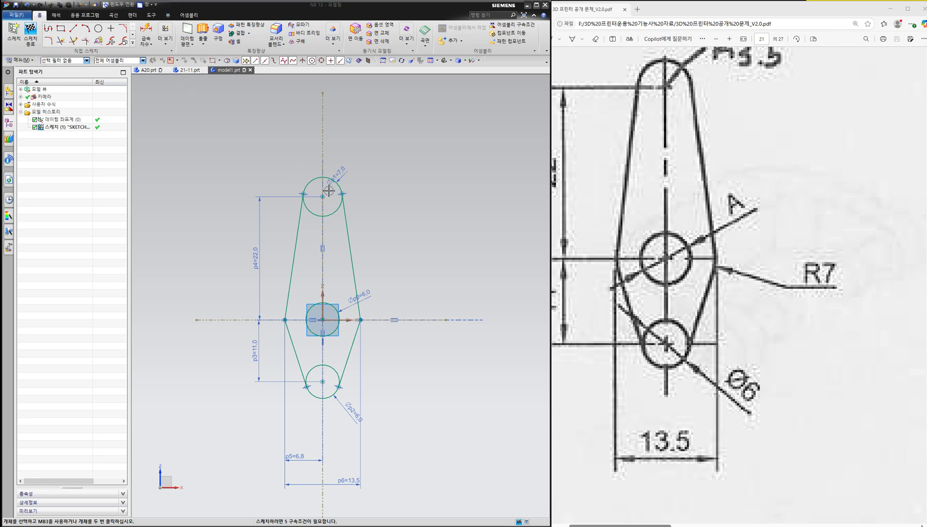
Trim the lower arc of the upper 7 mm circle between the two slanted lines and finish the sketch
{"action": "scroll", "coordinate": [328, 191], "scroll_direction": "up", "scroll_amount": 3}
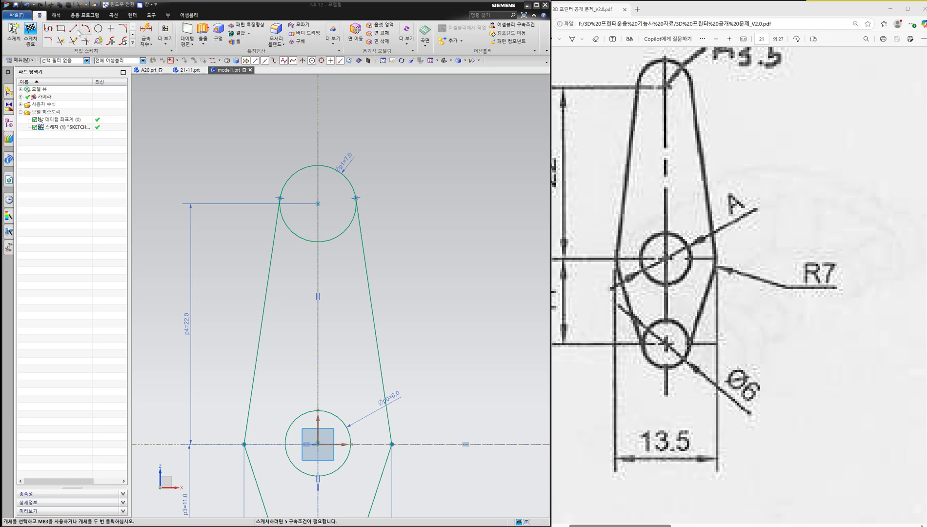
{"action": "key", "text": "t"}
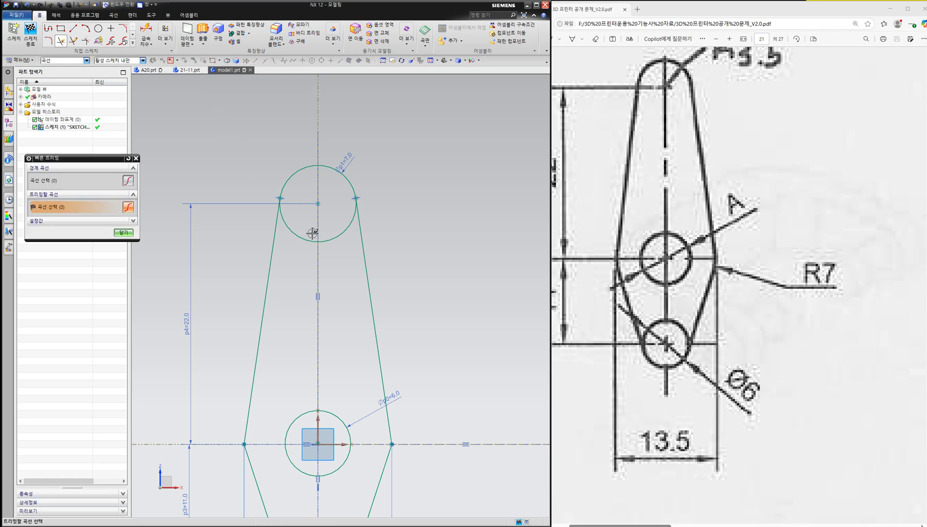
{"action": "left_click", "coordinate": [340, 234]}
{"action": "left_click", "coordinate": [293, 235]}
{"action": "scroll", "coordinate": [432, 195], "scroll_direction": "down", "scroll_amount": 3}
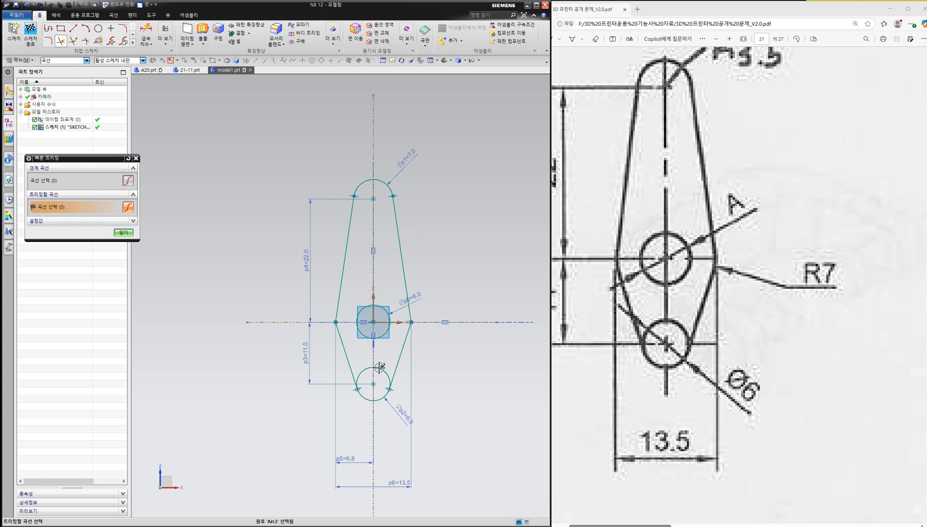
{"action": "key", "text": "Escape"}
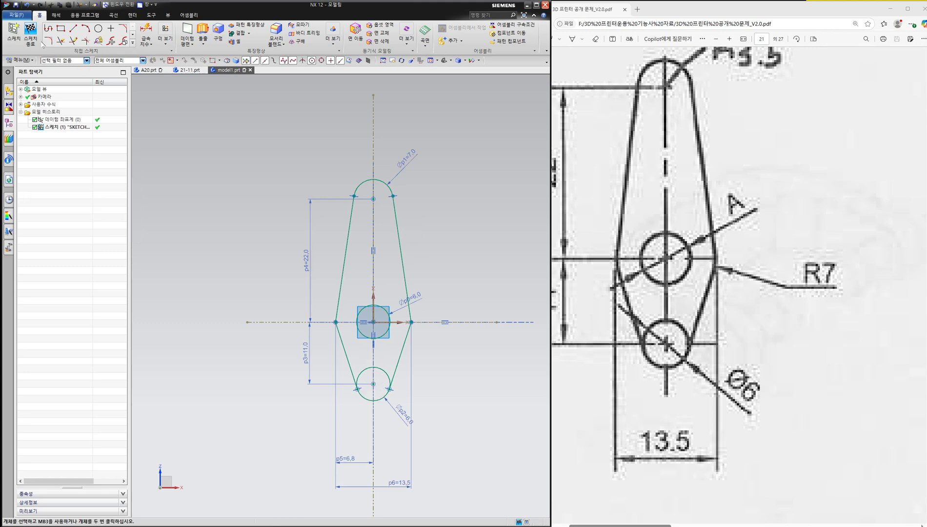
{"action": "left_click", "coordinate": [32, 32]}
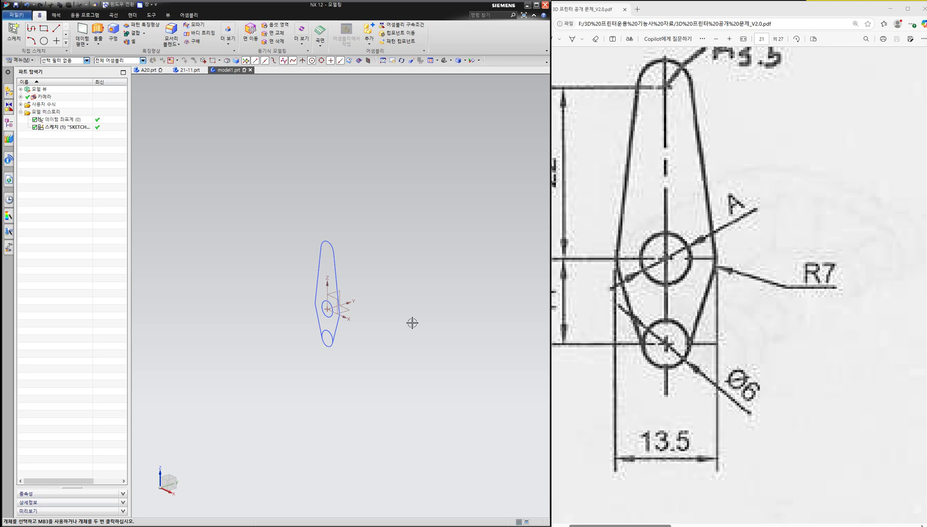
Extrude the middle and lower 6 mm circles from -8 to 8 mm as separate bodies with no Boolean
{"action": "left_click", "coordinate": [810, 242]}
{"action": "scroll", "coordinate": [811, 239], "scroll_direction": "down", "scroll_amount": 4, "text": "ctrl"}
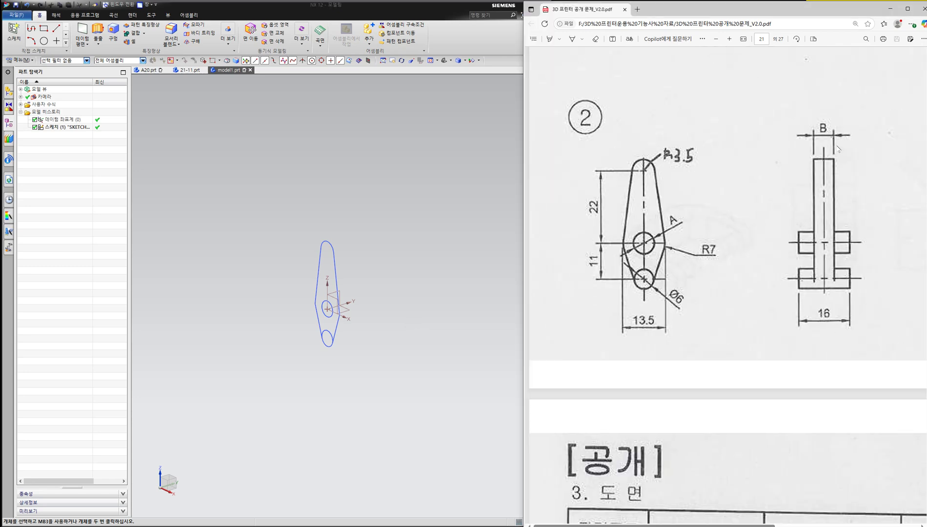
{"action": "scroll", "coordinate": [822, 175], "scroll_direction": "up", "scroll_amount": 6}
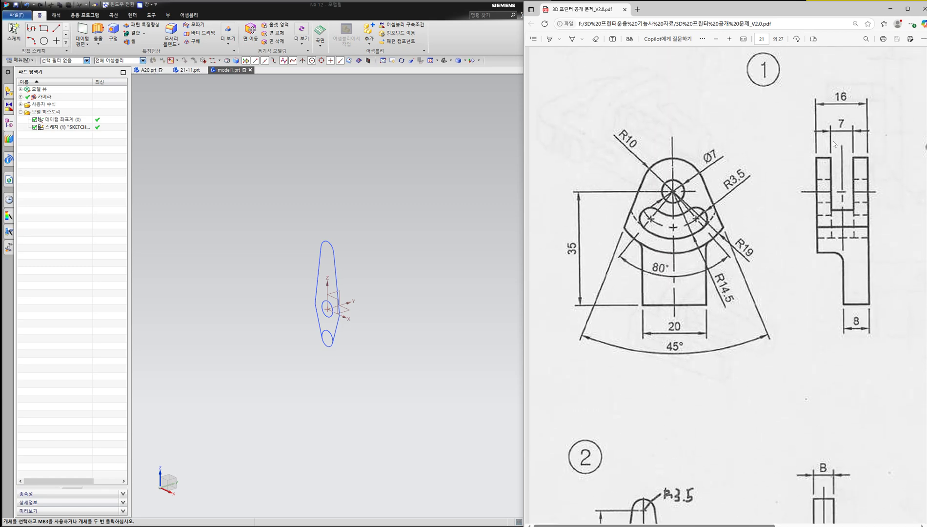
{"action": "scroll", "coordinate": [824, 334], "scroll_direction": "down", "scroll_amount": 2}
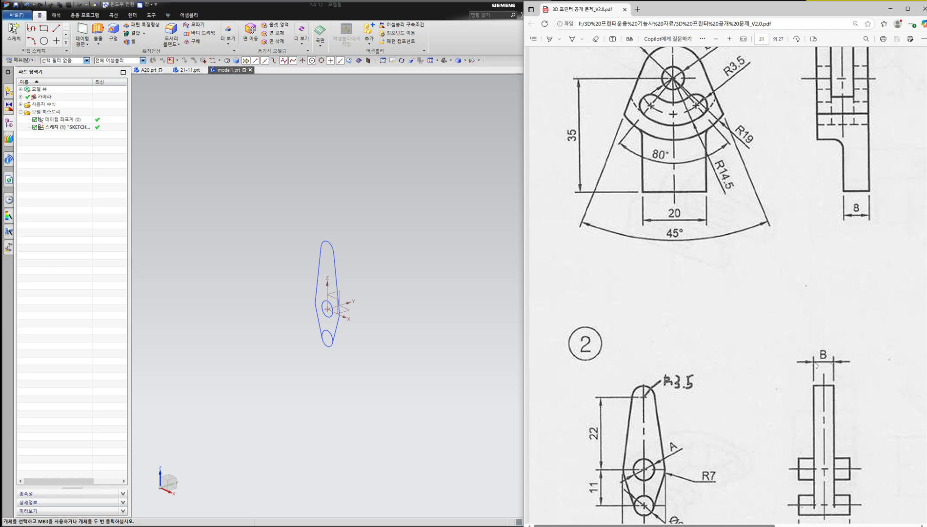
{"action": "scroll", "coordinate": [817, 365], "scroll_direction": "down", "scroll_amount": 1}
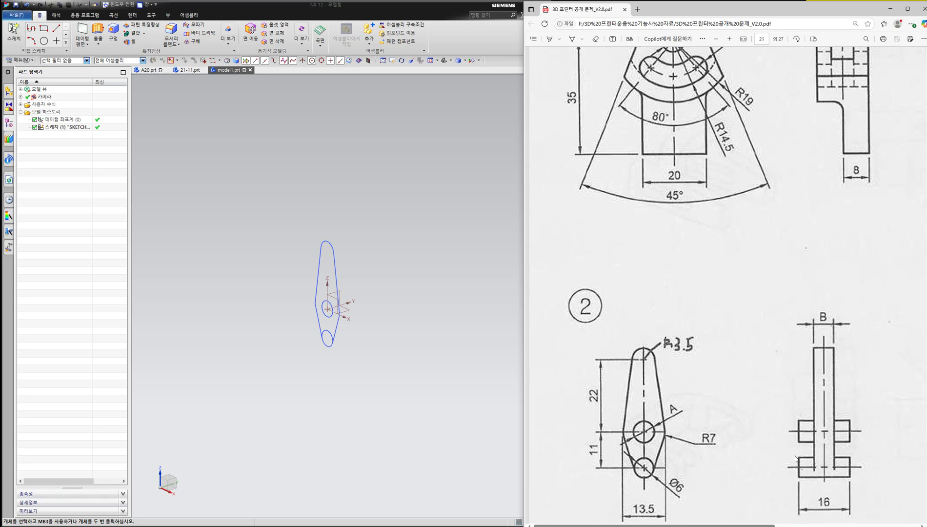
{"action": "left_click", "coordinate": [98, 29]}
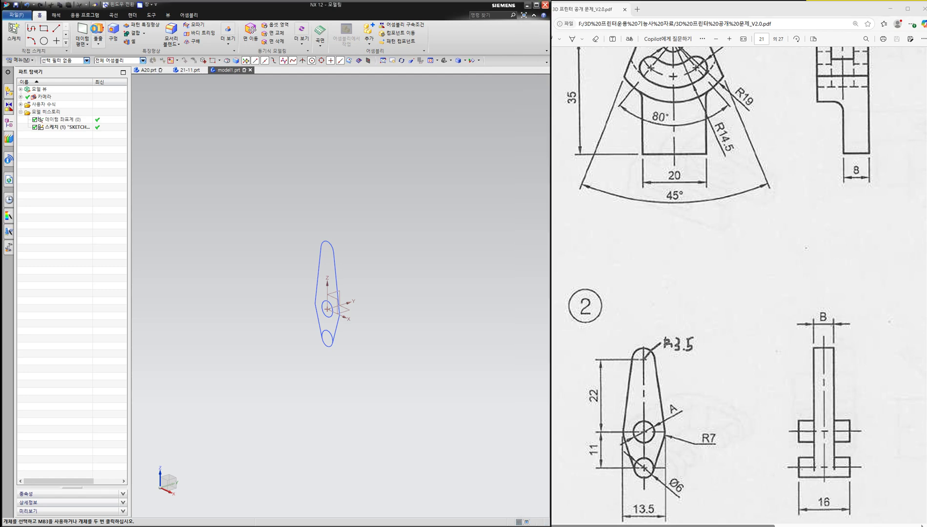
{"action": "scroll", "coordinate": [347, 327], "scroll_direction": "up", "scroll_amount": 1}
{"action": "scroll", "coordinate": [318, 322], "scroll_direction": "up", "scroll_amount": 2}
{"action": "left_click", "coordinate": [315, 293]}
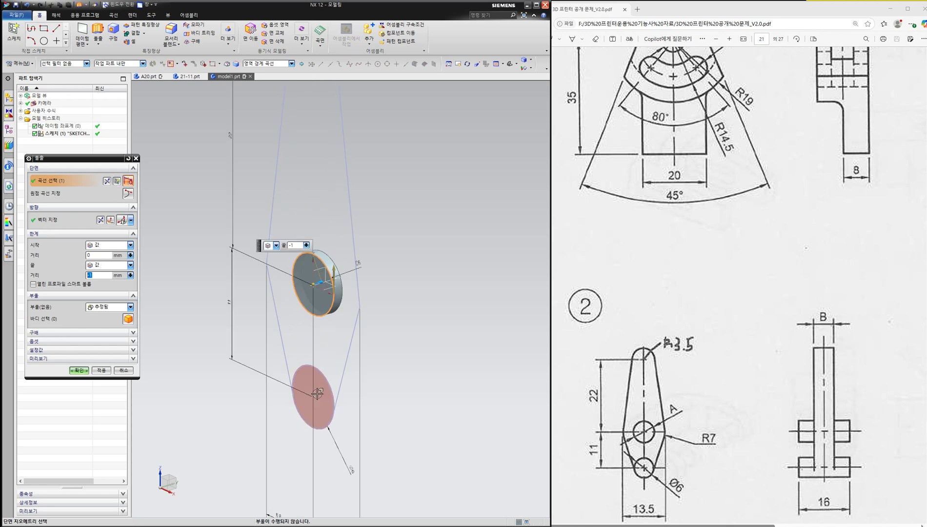
{"action": "left_click", "coordinate": [318, 394]}
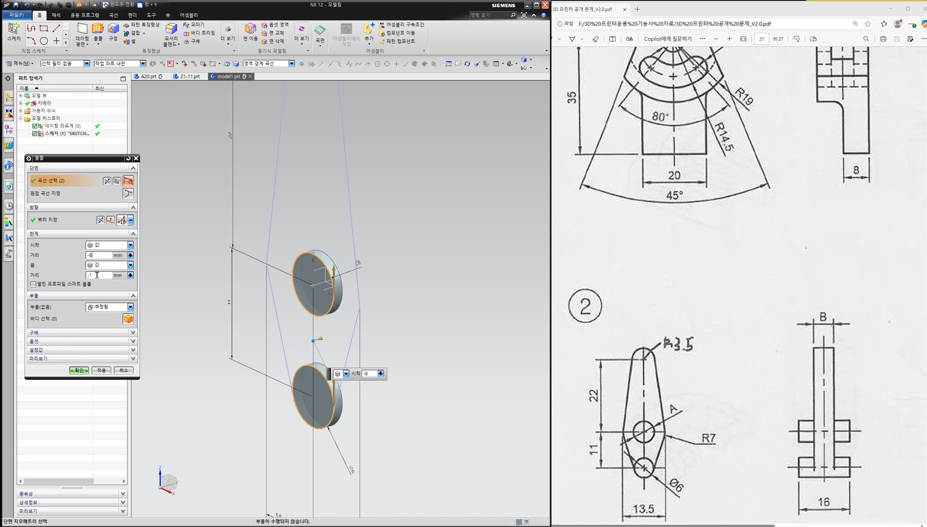
{"action": "key", "text": "Return"}
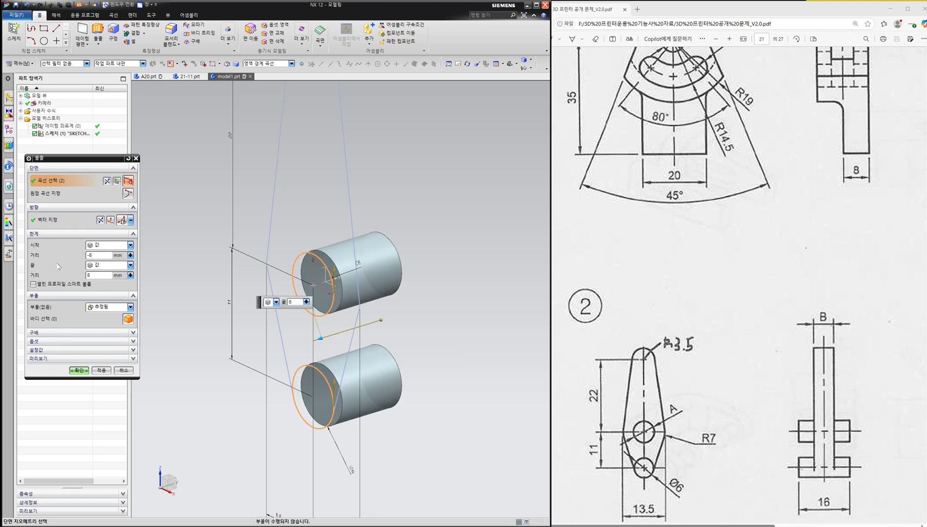
{"action": "left_click", "coordinate": [107, 307]}
{"action": "left_click", "coordinate": [103, 318]}
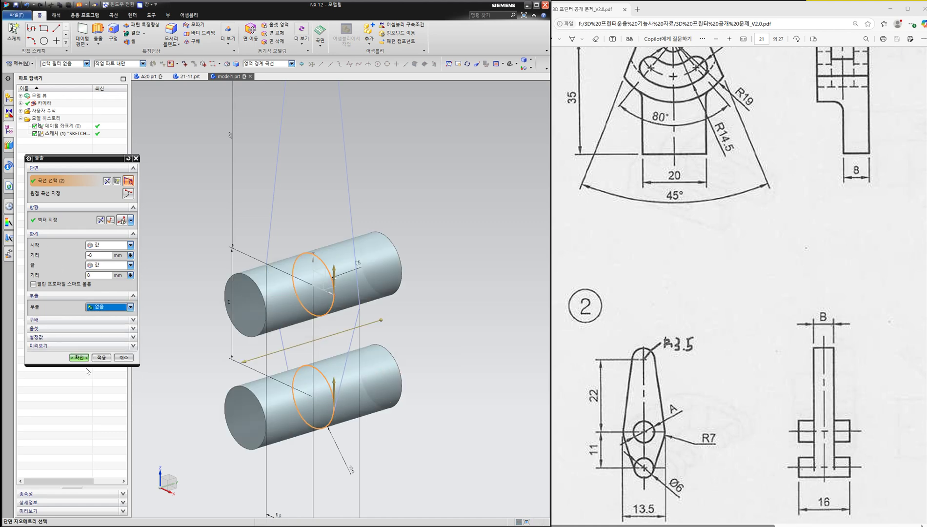
{"action": "left_click", "coordinate": [102, 358]}
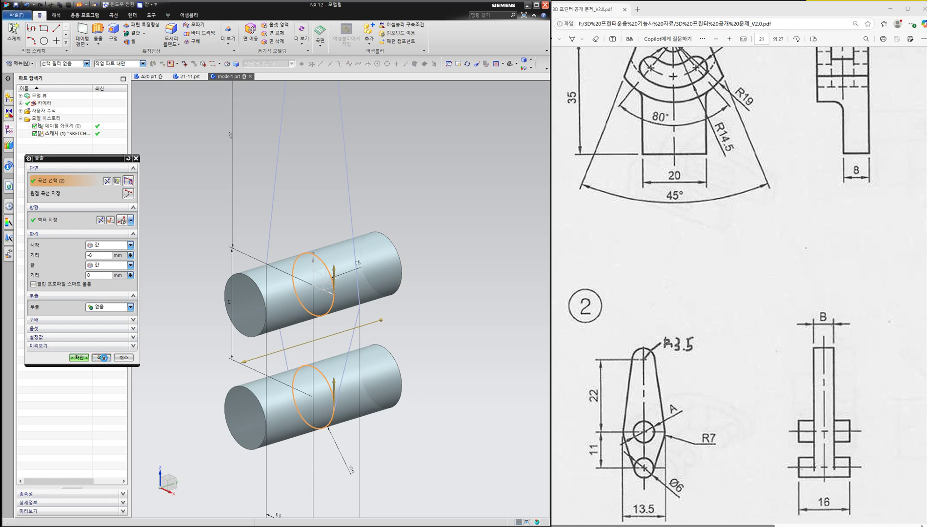
Extrude the tapered link profile around the middle circle from -3 to 3 mm, uniting it with the middle cylinder
{"action": "left_click", "coordinate": [303, 196]}
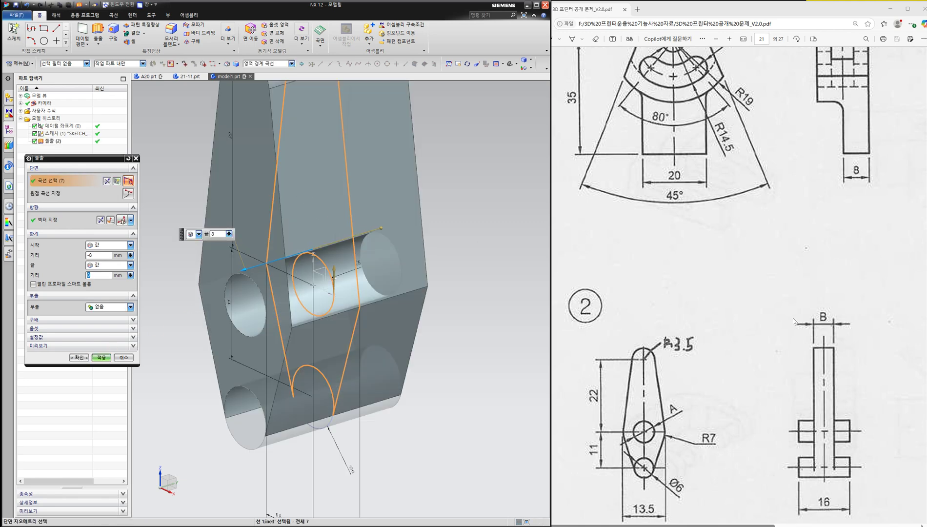
{"action": "scroll", "coordinate": [854, 165], "scroll_direction": "up", "scroll_amount": 3}
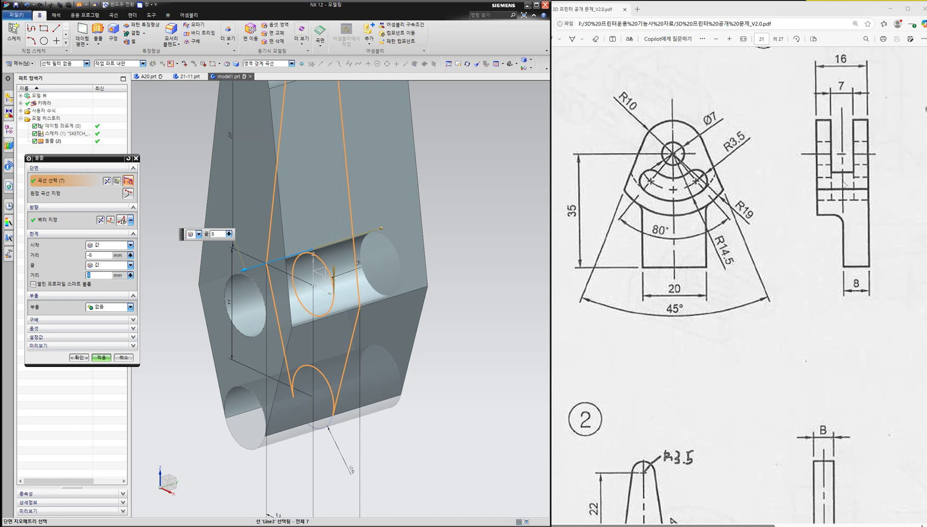
{"action": "scroll", "coordinate": [854, 166], "scroll_direction": "down", "scroll_amount": 2}
{"action": "left_click", "coordinate": [100, 256]}
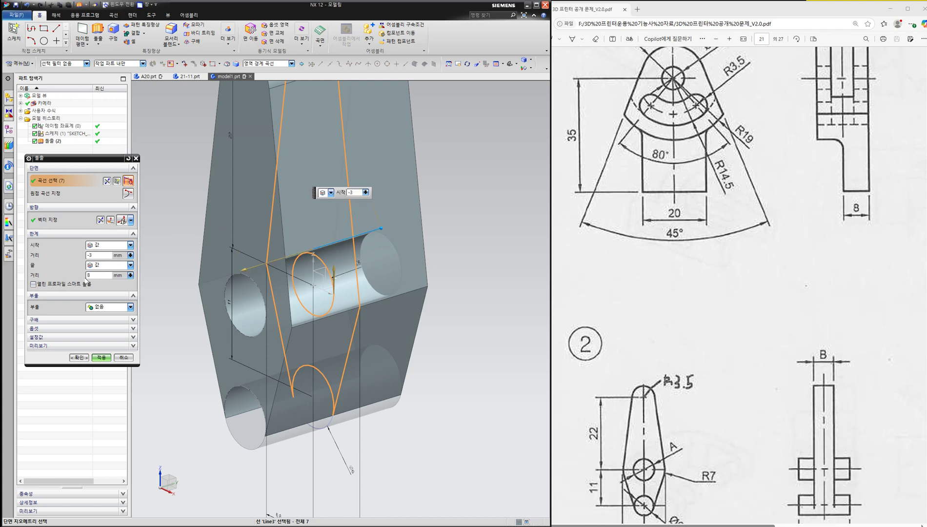
{"action": "left_click", "coordinate": [99, 275]}
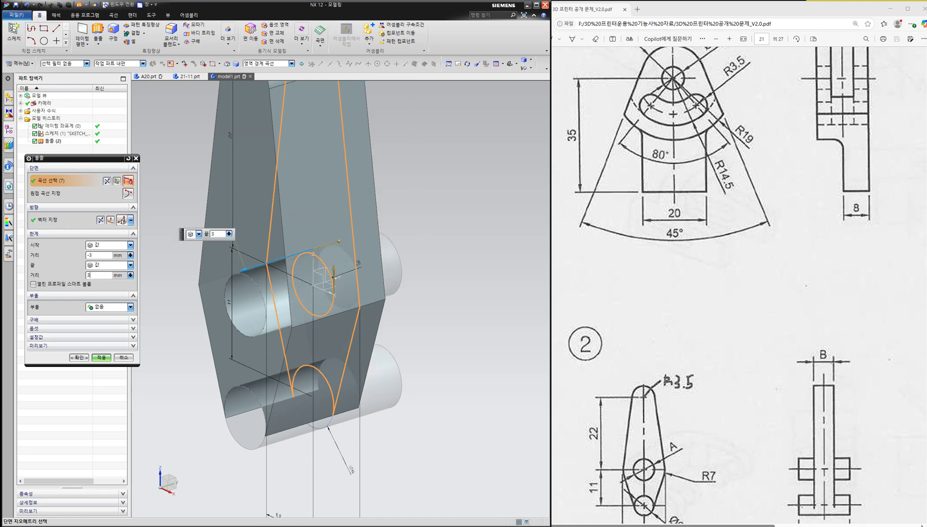
{"action": "left_click", "coordinate": [109, 308]}
{"action": "left_click", "coordinate": [104, 324]}
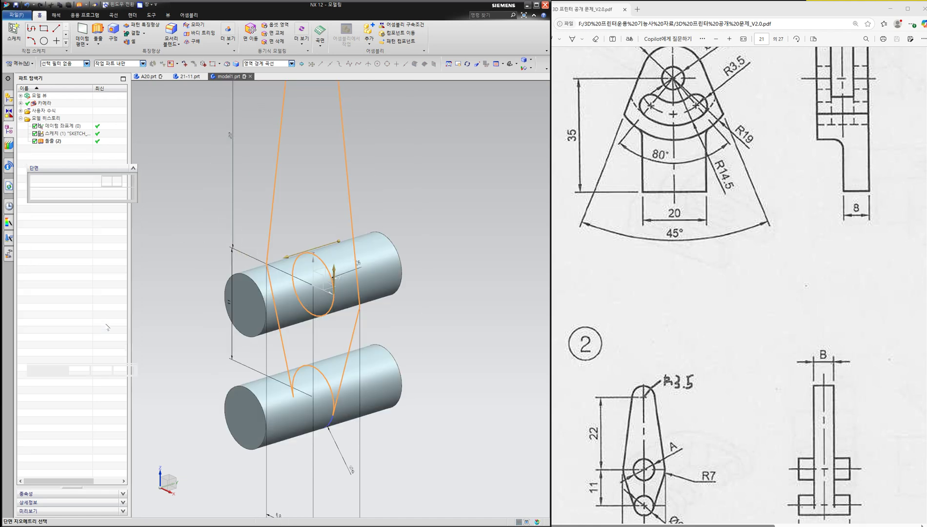
{"action": "left_click", "coordinate": [252, 318]}
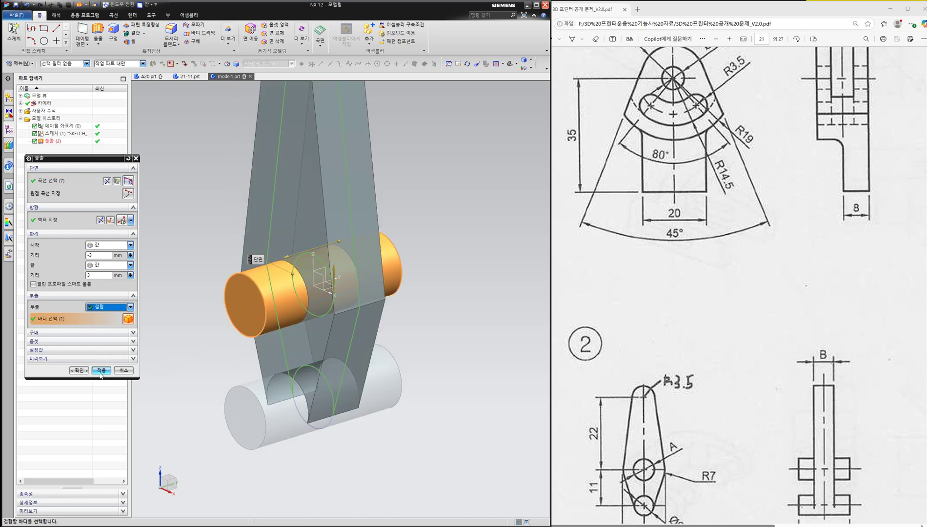
{"action": "left_click", "coordinate": [79, 371]}
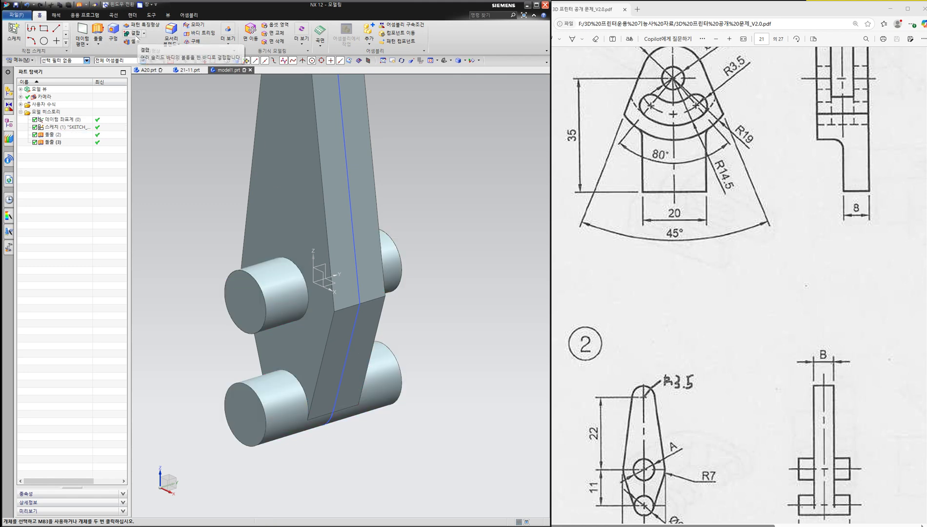
Unite the link body with the lower cylinder
{"action": "left_click", "coordinate": [137, 34]}
{"action": "left_click", "coordinate": [267, 329]}
{"action": "left_click", "coordinate": [283, 375]}
{"action": "left_click", "coordinate": [79, 249]}
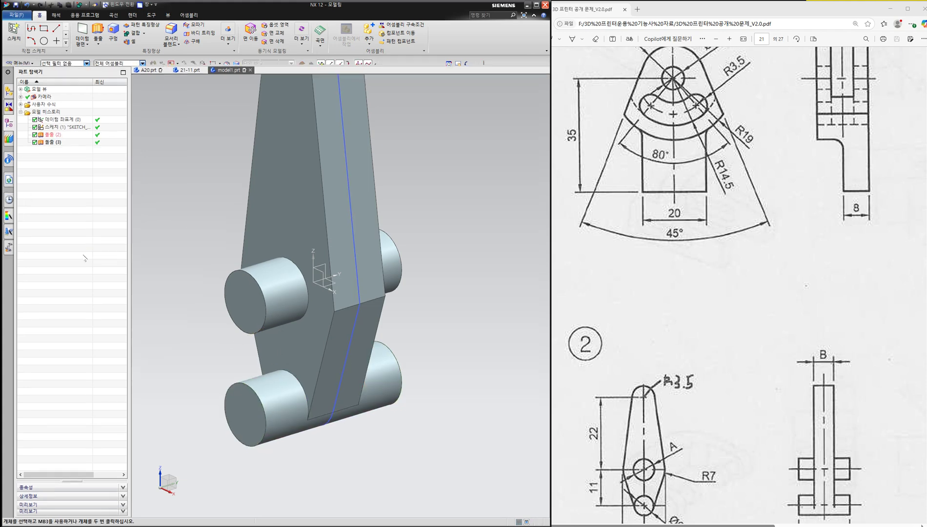
Round the two widest side corner edges of the link with an Edge Blend to the drawing's R7
{"action": "middle_click_drag", "start_coordinate": [236, 225], "coordinate": [271, 211]}
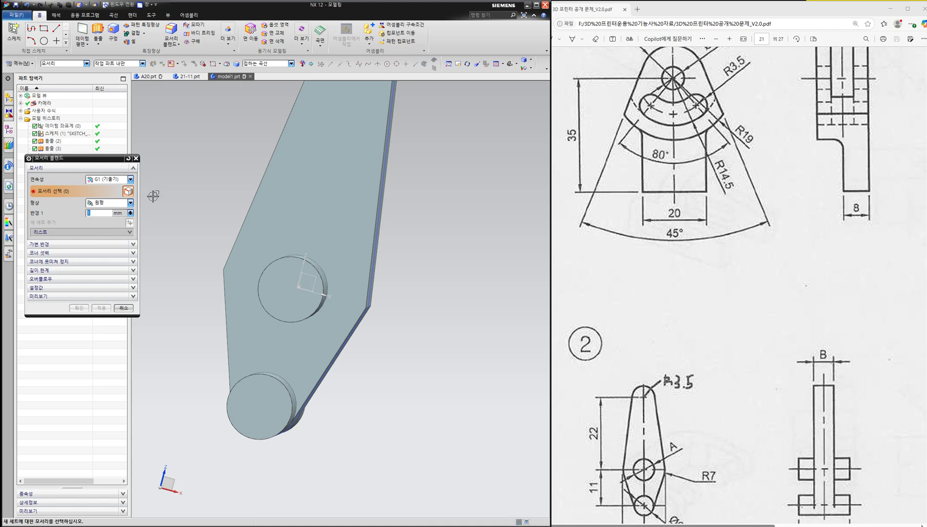
{"action": "middle_click_drag", "start_coordinate": [317, 266], "coordinate": [290, 296]}
{"action": "scroll", "coordinate": [270, 230], "scroll_direction": "up", "scroll_amount": 1}
{"action": "left_click", "coordinate": [327, 275]}
{"action": "left_click", "coordinate": [288, 300]}
{"action": "left_click", "coordinate": [79, 308]}
Save the finished link of part 2 as 21-22 in the SJT-DATA (F:) folder, following drawing number 21
{"action": "middle_click_drag", "start_coordinate": [187, 283], "coordinate": [265, 271]}
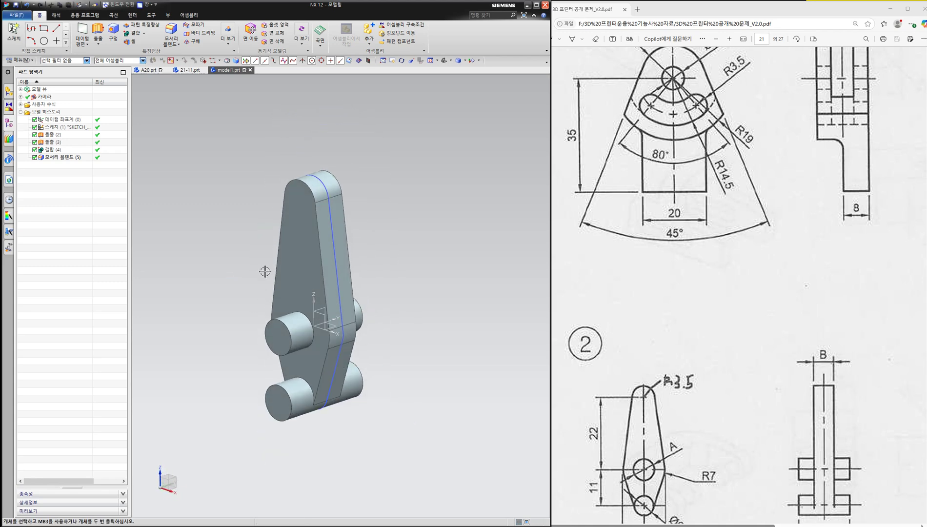
{"action": "scroll", "coordinate": [265, 271], "scroll_direction": "down", "scroll_amount": 2}
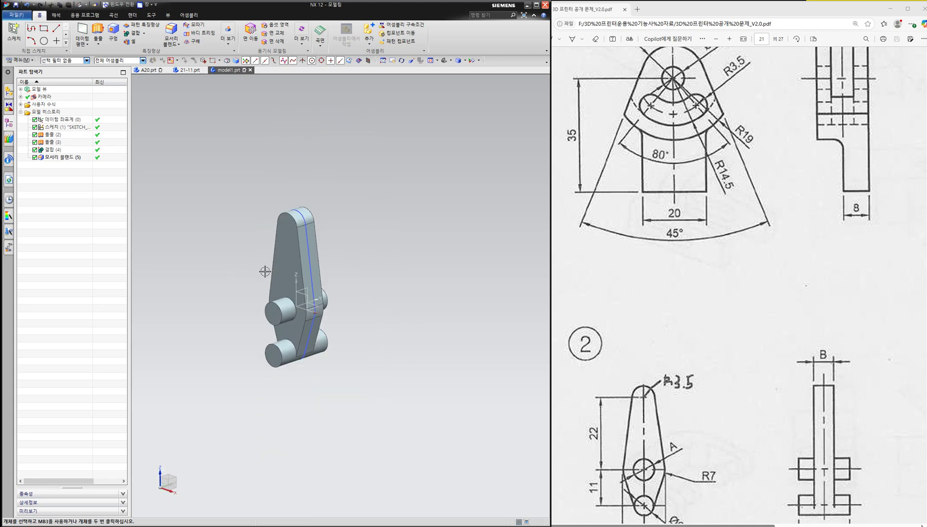
{"action": "left_click", "coordinate": [19, 15]}
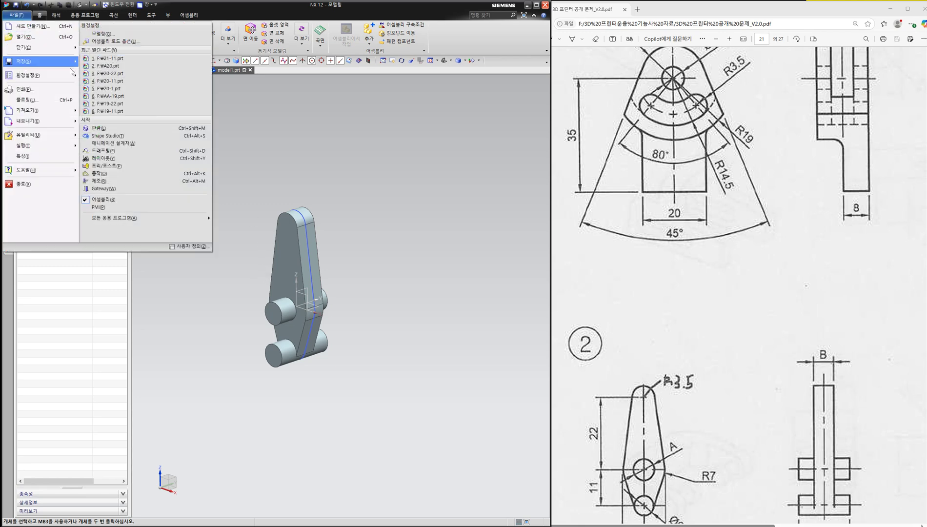
{"action": "mouse_move", "coordinate": [49, 62]}
{"action": "left_click", "coordinate": [112, 71]}
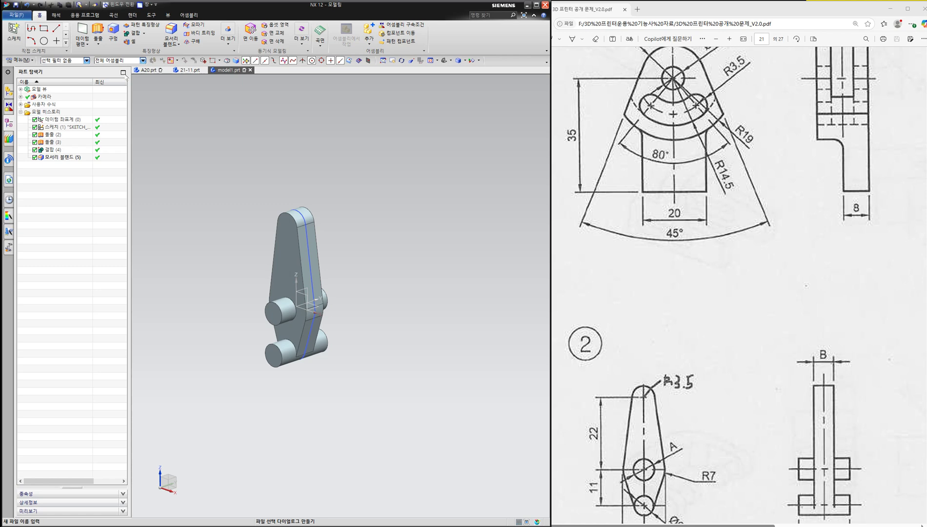
{"action": "left_click", "coordinate": [728, 276]}
{"action": "scroll", "coordinate": [728, 277], "scroll_direction": "up", "scroll_amount": 4}
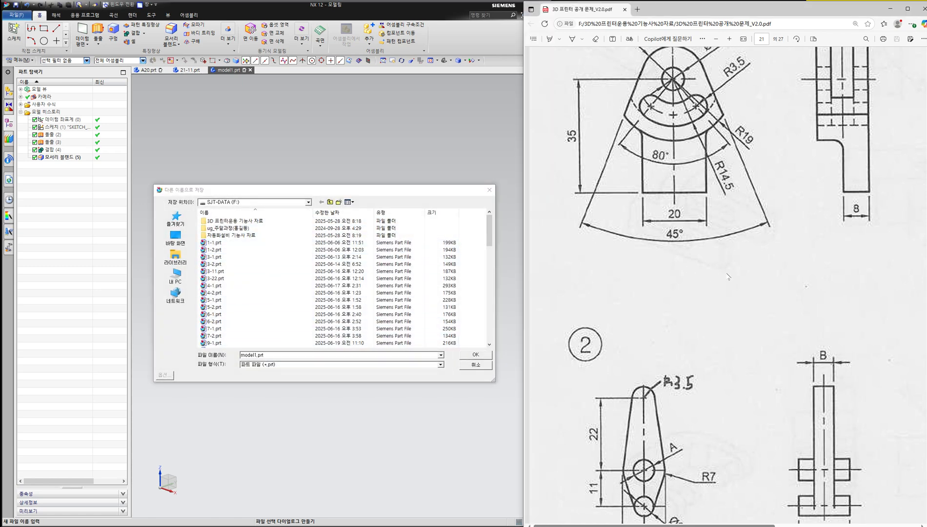
{"action": "scroll", "coordinate": [728, 277], "scroll_direction": "up", "scroll_amount": 5}
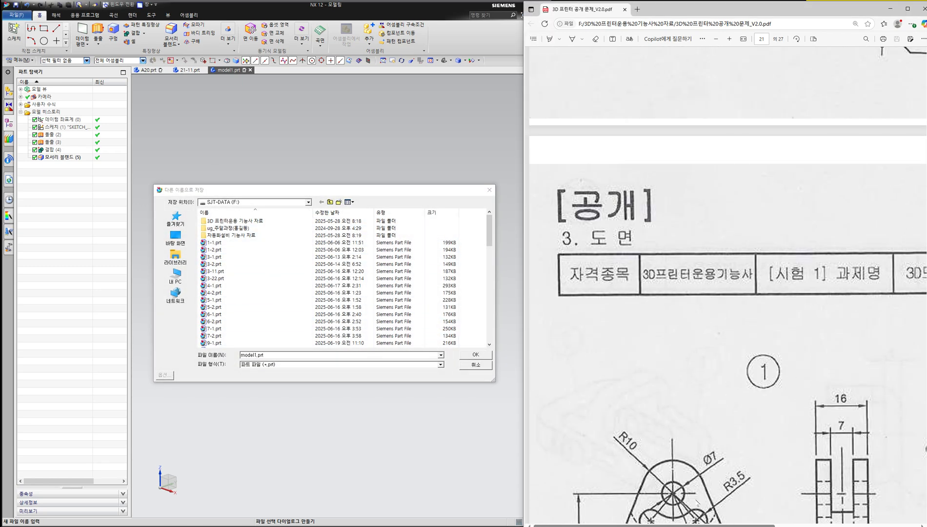
{"action": "left_click_drag", "start_coordinate": [703, 525], "coordinate": [829, 524]}
{"action": "left_click", "coordinate": [181, 353]}
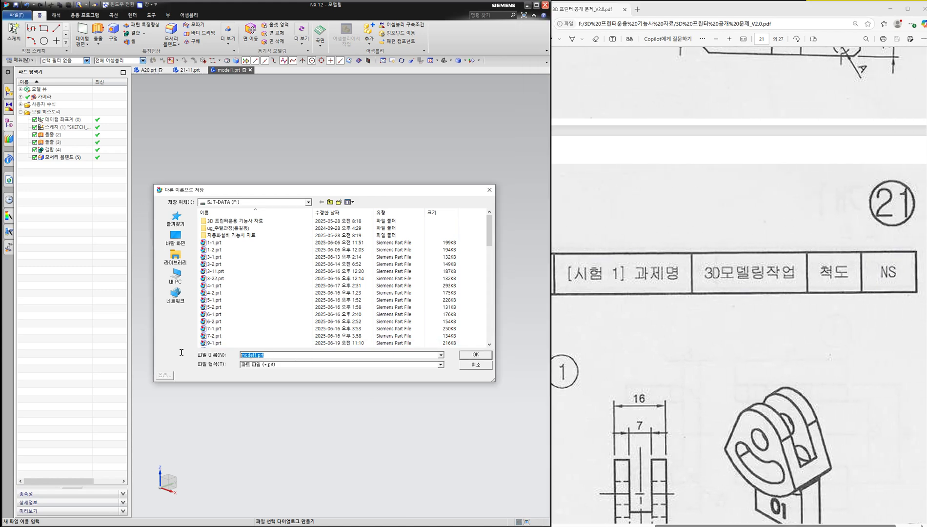
{"action": "type", "text": "21-22"}
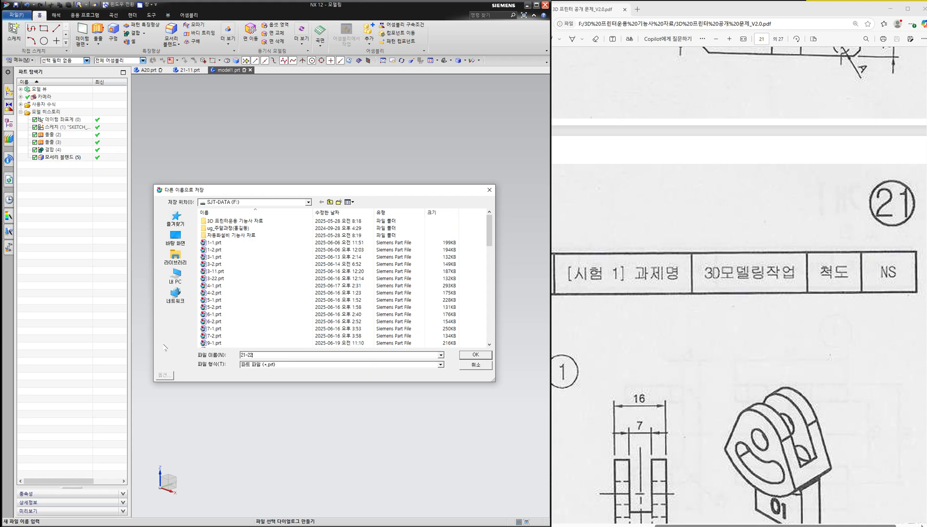
{"action": "key", "text": "Return"}
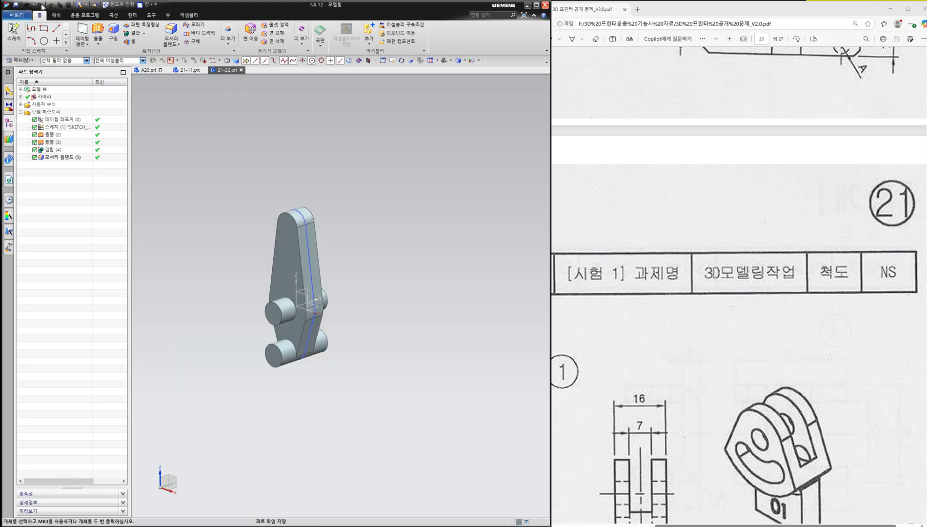
Create a new file from the millimetre Assembly template, keeping the default name and folder
{"action": "left_click", "coordinate": [21, 15]}
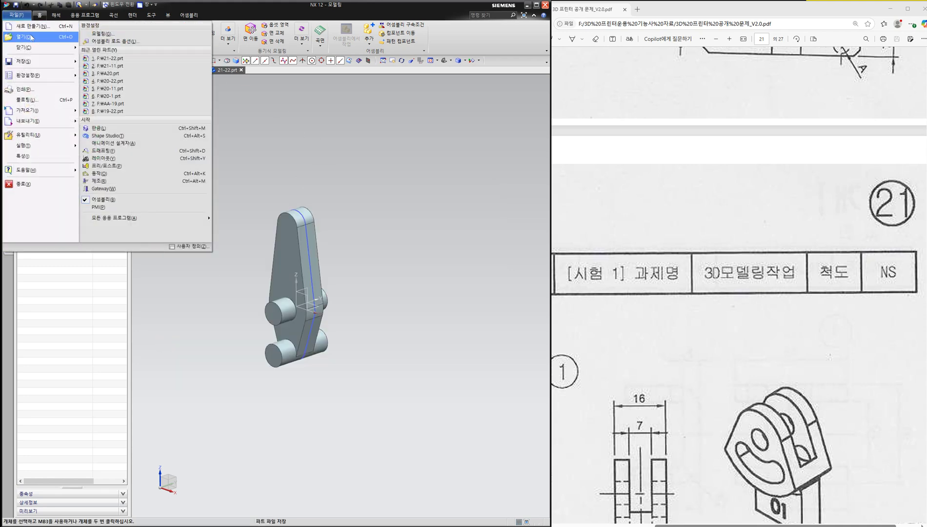
{"action": "left_click", "coordinate": [32, 26]}
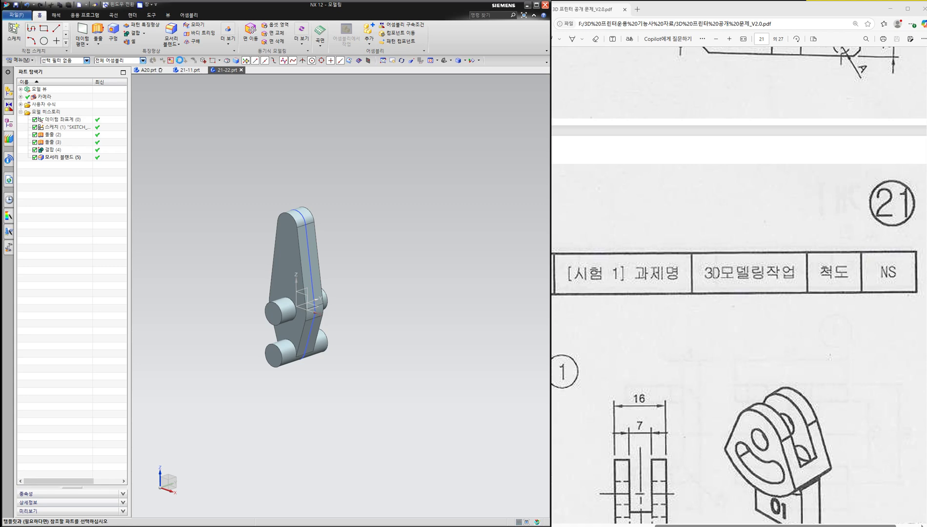
{"action": "left_click", "coordinate": [193, 231]}
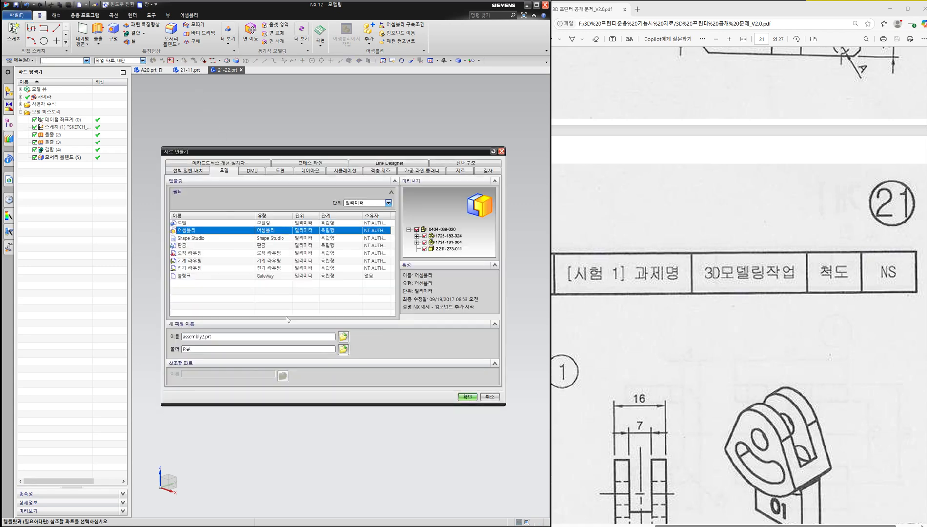
{"action": "left_click", "coordinate": [466, 396]}
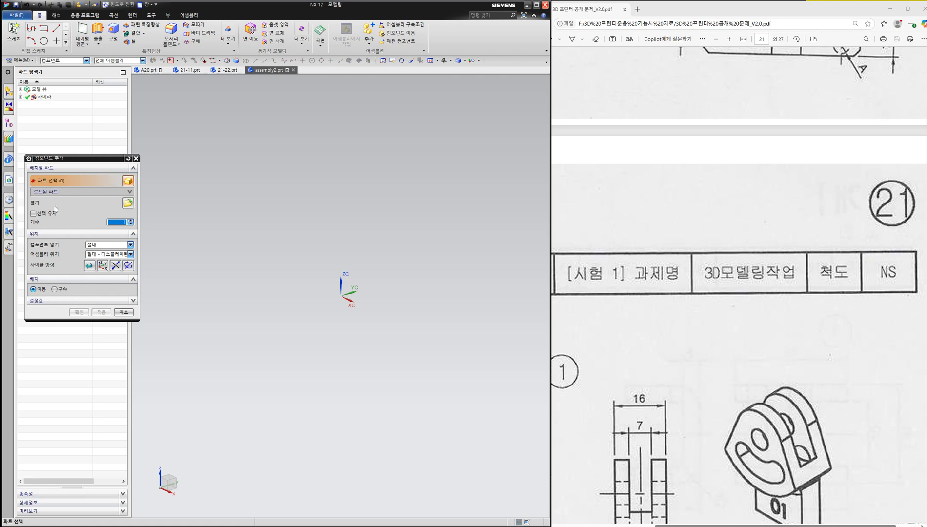
Add 21-11.prt from the F: drive as the first component at the absolute position of the displayed part
{"action": "left_click", "coordinate": [127, 203]}
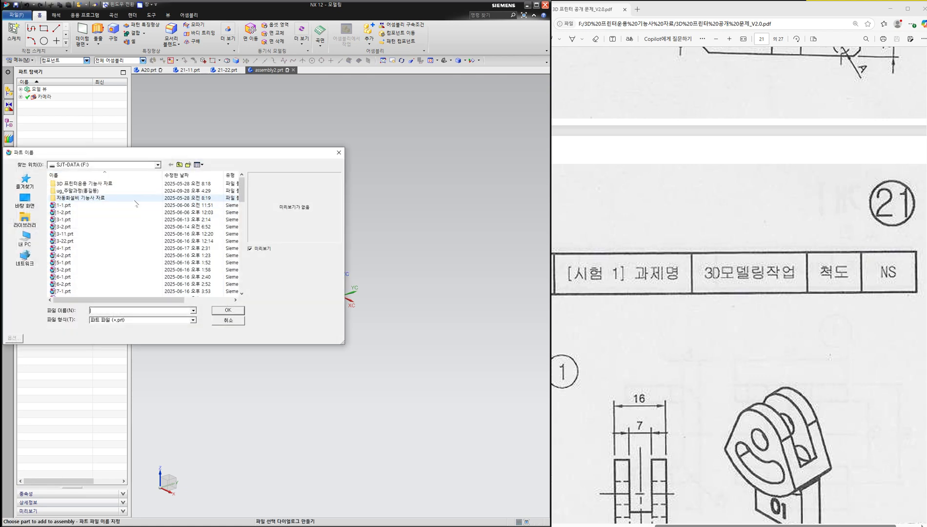
{"action": "left_click_drag", "start_coordinate": [243, 188], "coordinate": [243, 239]}
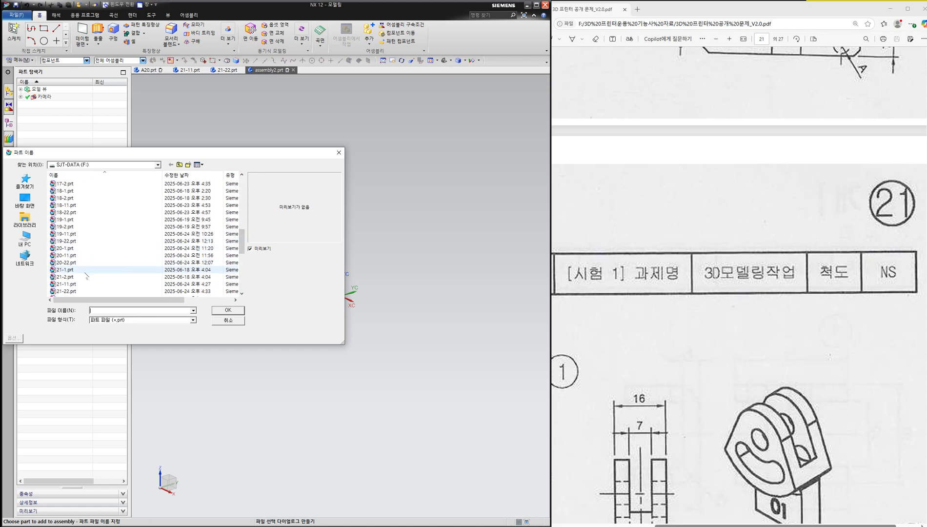
{"action": "left_click", "coordinate": [79, 286]}
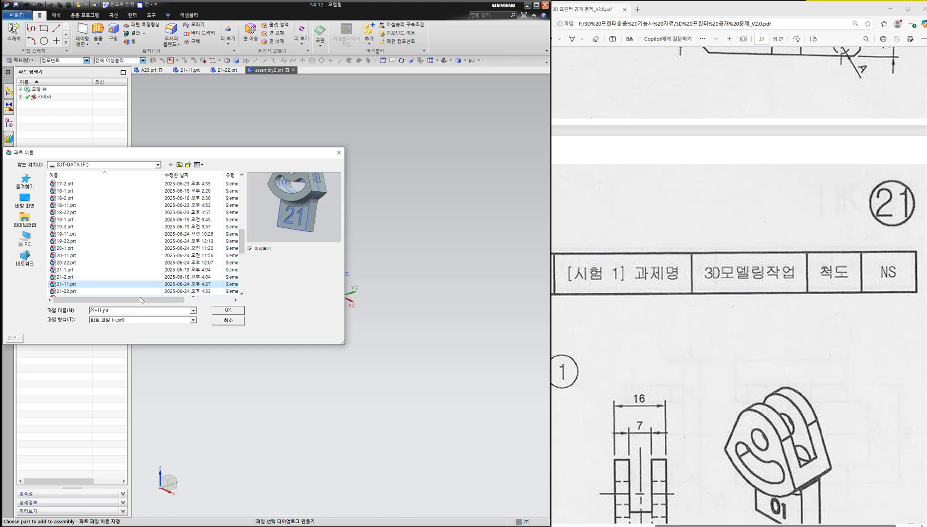
{"action": "left_click", "coordinate": [221, 311]}
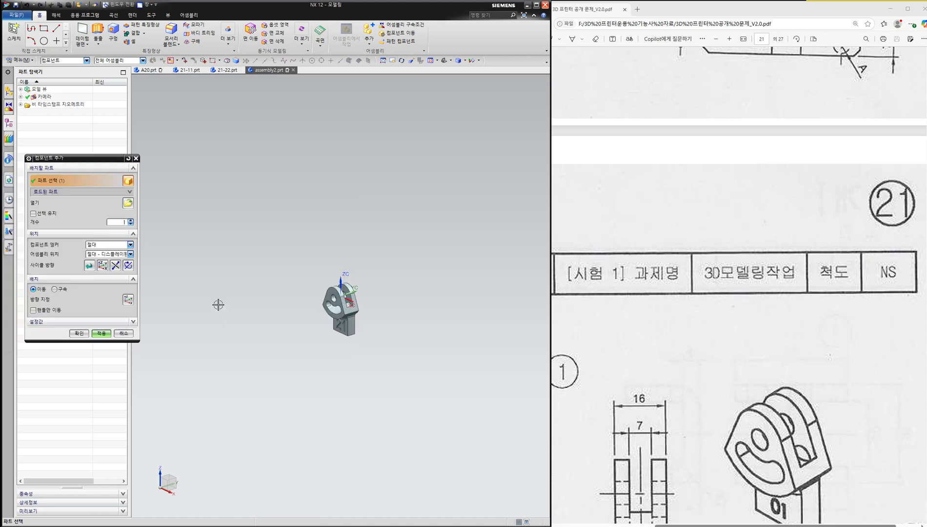
{"action": "left_click", "coordinate": [103, 333]}
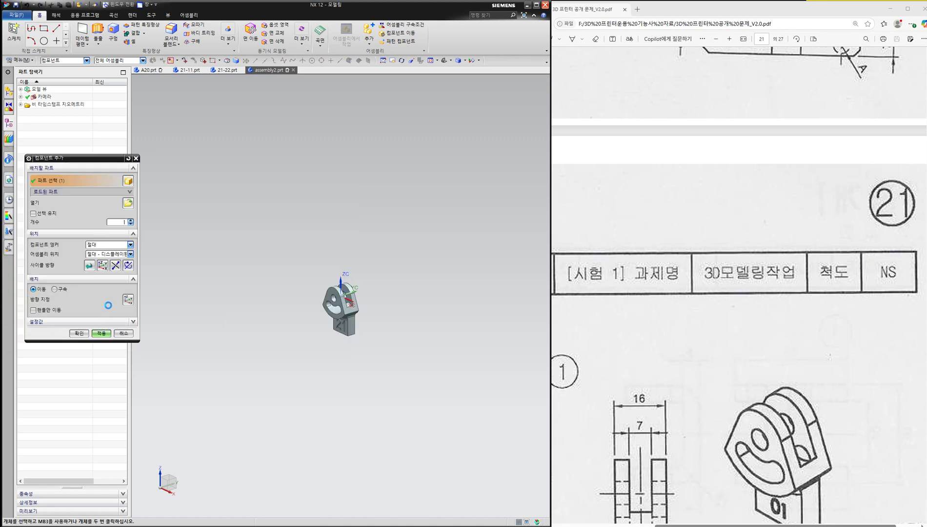
Add 21-22.prt as the second component at the absolute position and finish adding components
{"action": "left_click", "coordinate": [129, 203]}
{"action": "left_click_drag", "start_coordinate": [244, 198], "coordinate": [244, 258]}
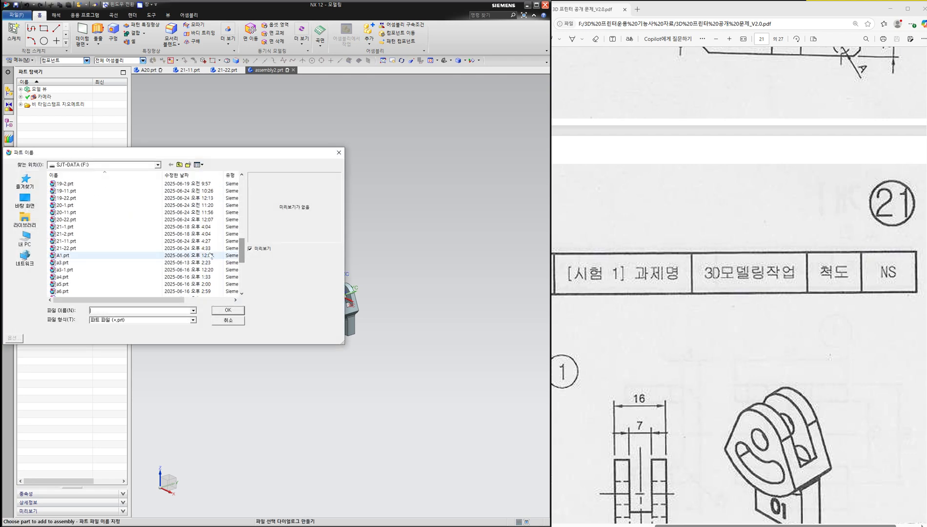
{"action": "left_click", "coordinate": [83, 250]}
{"action": "left_click", "coordinate": [221, 310]}
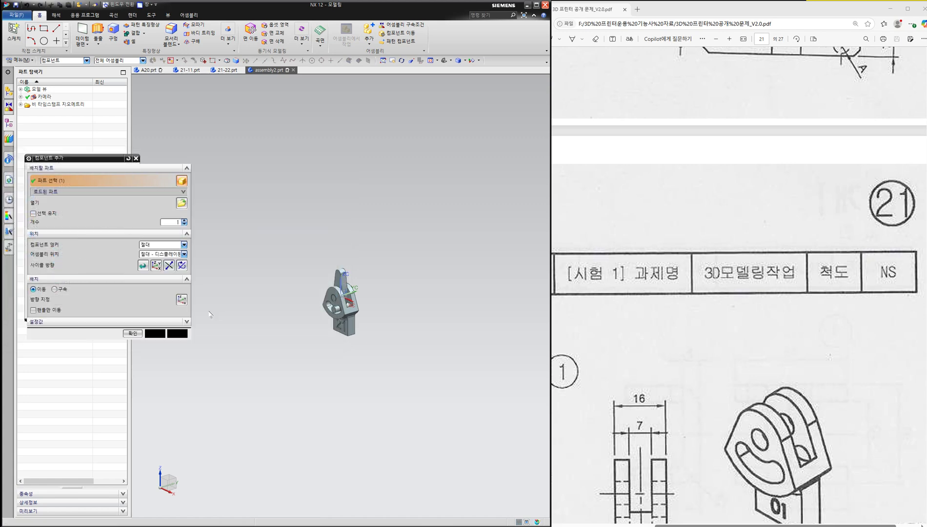
{"action": "left_click", "coordinate": [129, 331]}
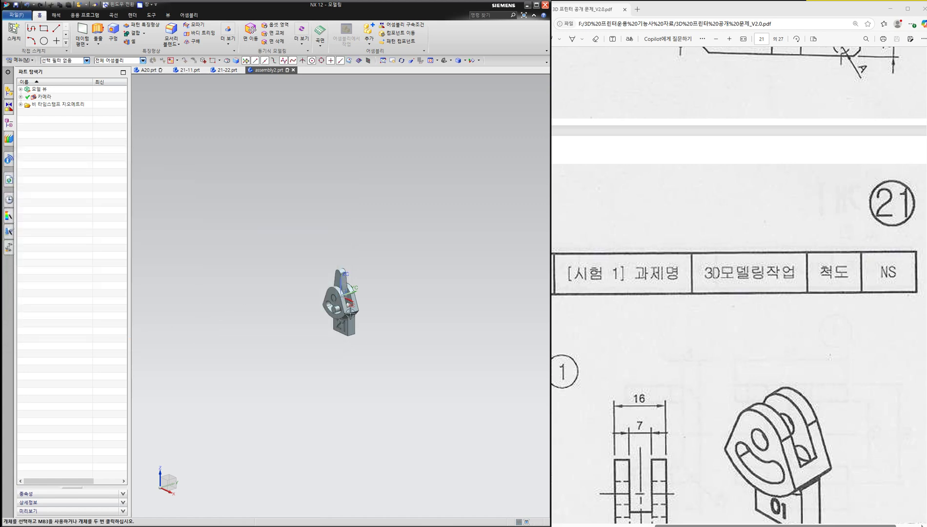
Examine the assembly from the front and side for the clearance between link and fork and the pins' fit in the hole and slot
{"action": "scroll", "coordinate": [299, 285], "scroll_direction": "up", "scroll_amount": 10}
{"action": "middle_click_drag", "start_coordinate": [300, 285], "coordinate": [343, 269]}
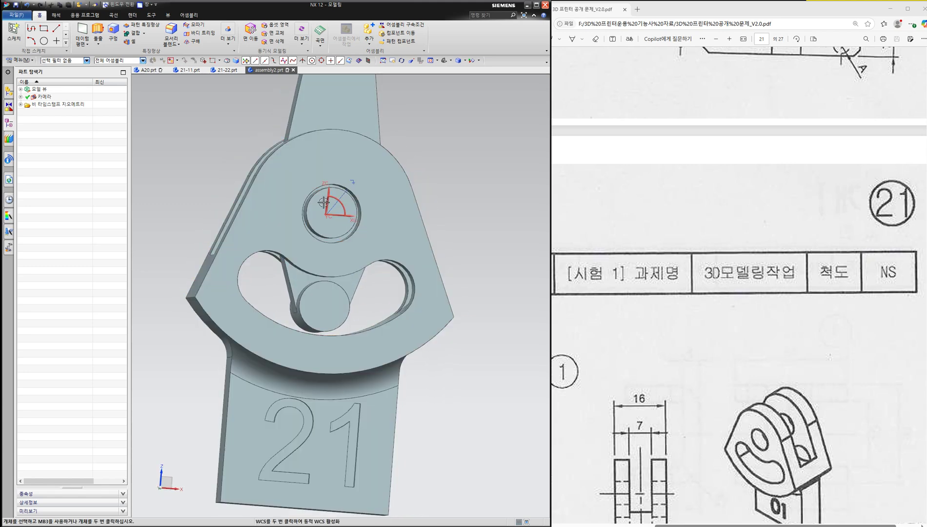
{"action": "middle_click_drag", "start_coordinate": [343, 217], "coordinate": [308, 165]}
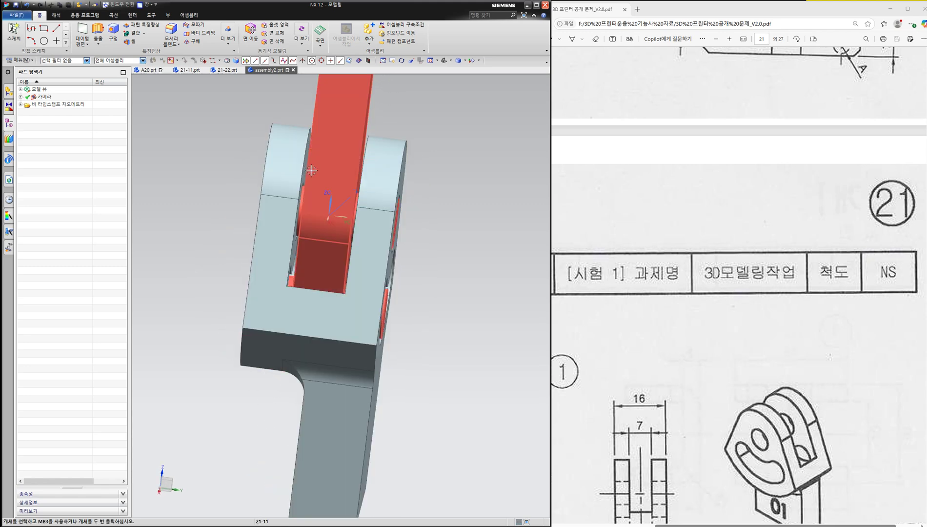
{"action": "key", "text": "F8"}
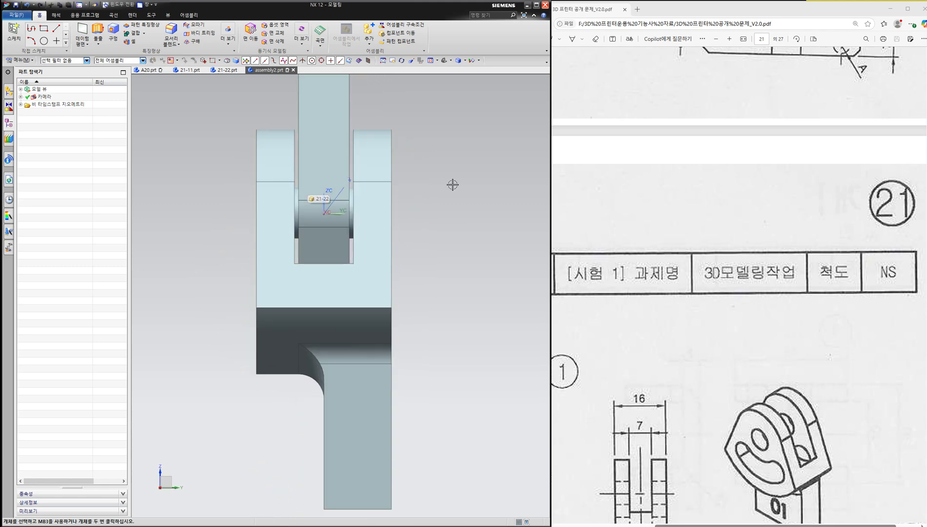
{"action": "middle_click_drag", "start_coordinate": [325, 198], "coordinate": [372, 235]}
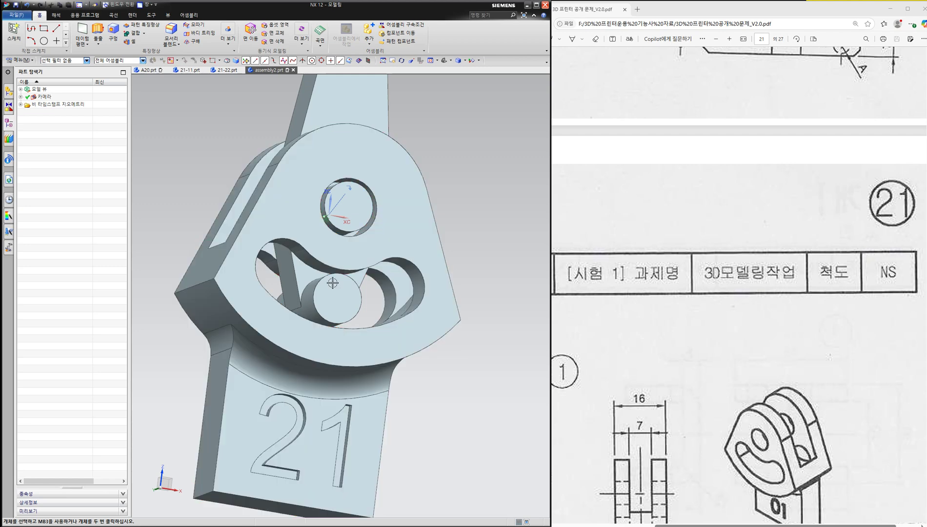
{"action": "middle_click_drag", "start_coordinate": [367, 229], "coordinate": [315, 220]}
{"action": "scroll", "coordinate": [318, 223], "scroll_direction": "down", "scroll_amount": 3}
{"action": "left_click", "coordinate": [926, 183]}
{"action": "mouse_move", "coordinate": [292, 368]}
{"action": "left_mouse_down"}
{"action": "mouse_move", "coordinate": [292, 377]}
{"action": "mouse_move", "coordinate": [326, 377]}
{"action": "left_mouse_up"}
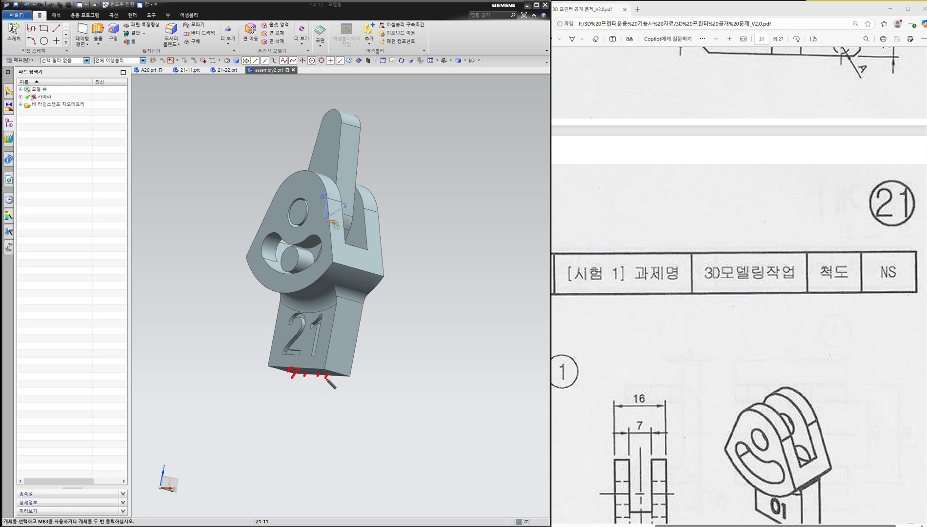
{"action": "mouse_move", "coordinate": [389, 350]}
{"action": "left_mouse_down"}
{"action": "mouse_move", "coordinate": [388, 369]}
{"action": "mouse_move", "coordinate": [412, 361]}
{"action": "mouse_move", "coordinate": [397, 384]}
{"action": "mouse_move", "coordinate": [414, 375]}
{"action": "mouse_move", "coordinate": [408, 424]}
{"action": "mouse_move", "coordinate": [424, 429]}
{"action": "left_mouse_up"}
{"action": "mouse_move", "coordinate": [442, 371]}
{"action": "left_mouse_down"}
{"action": "mouse_move", "coordinate": [447, 404]}
{"action": "mouse_move", "coordinate": [443, 369]}
{"action": "mouse_move", "coordinate": [457, 385]}
{"action": "mouse_move", "coordinate": [448, 398]}
{"action": "mouse_move", "coordinate": [495, 388]}
{"action": "left_mouse_up"}
{"action": "mouse_move", "coordinate": [487, 351]}
{"action": "left_mouse_down"}
{"action": "mouse_move", "coordinate": [496, 374]}
{"action": "mouse_move", "coordinate": [522, 366]}
{"action": "left_mouse_up"}
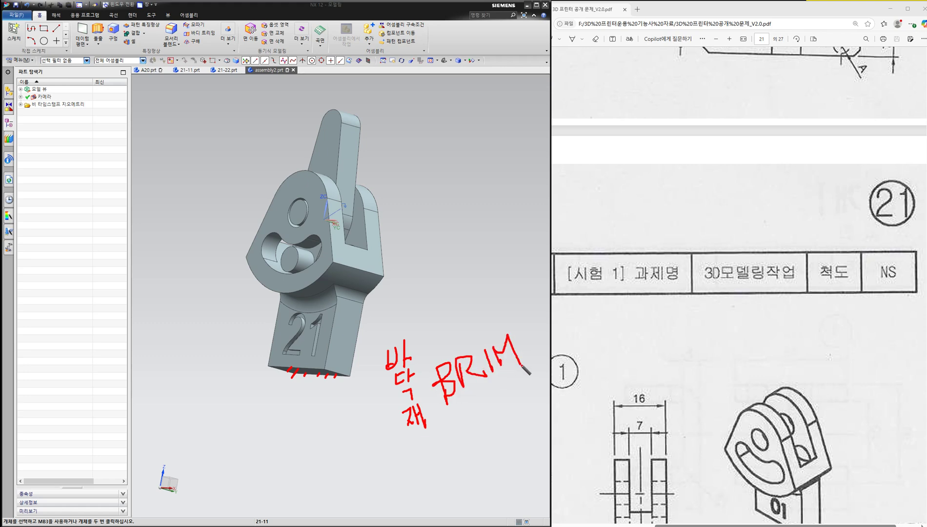
{"action": "mouse_move", "coordinate": [474, 415]}
{"action": "left_mouse_down"}
{"action": "mouse_move", "coordinate": [473, 426]}
{"action": "mouse_move", "coordinate": [520, 407]}
{"action": "left_mouse_up"}
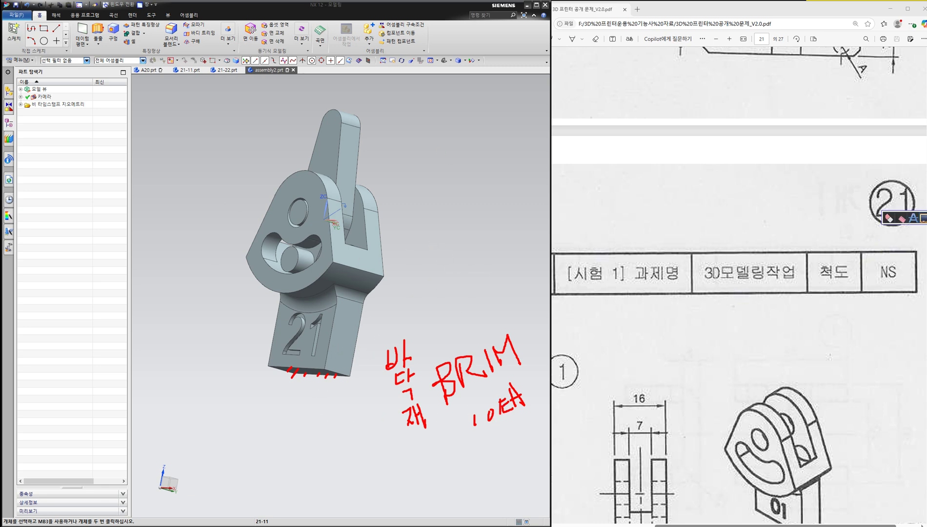
{"action": "key", "text": "Escape"}
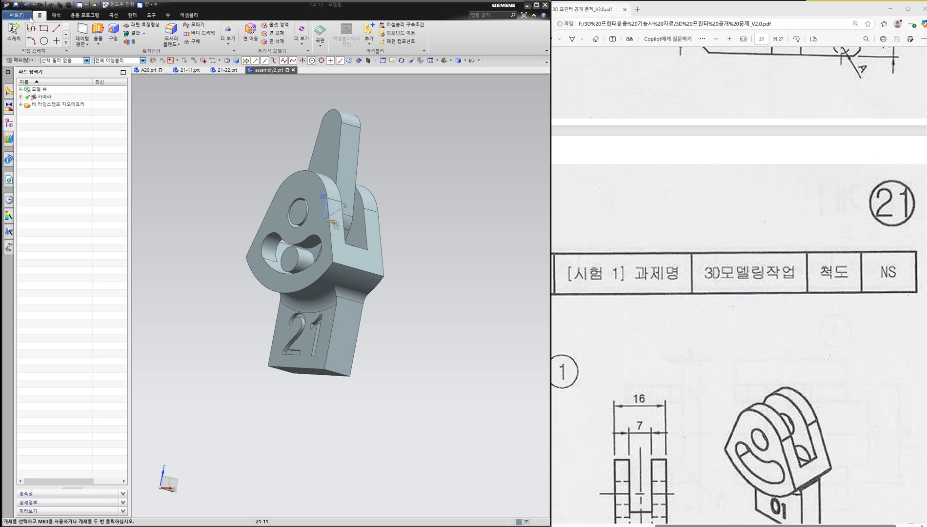
{"action": "left_click", "coordinate": [16, 14]}
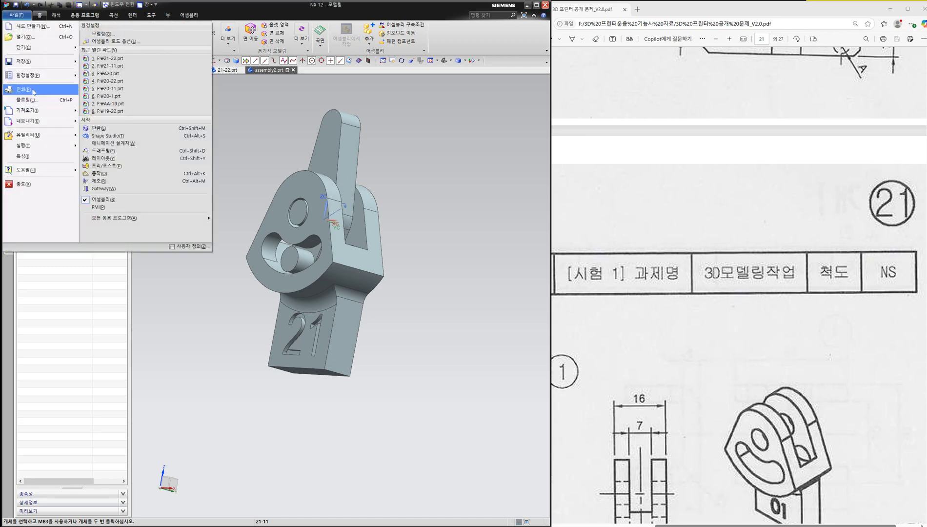
{"action": "mouse_move", "coordinate": [36, 111]}
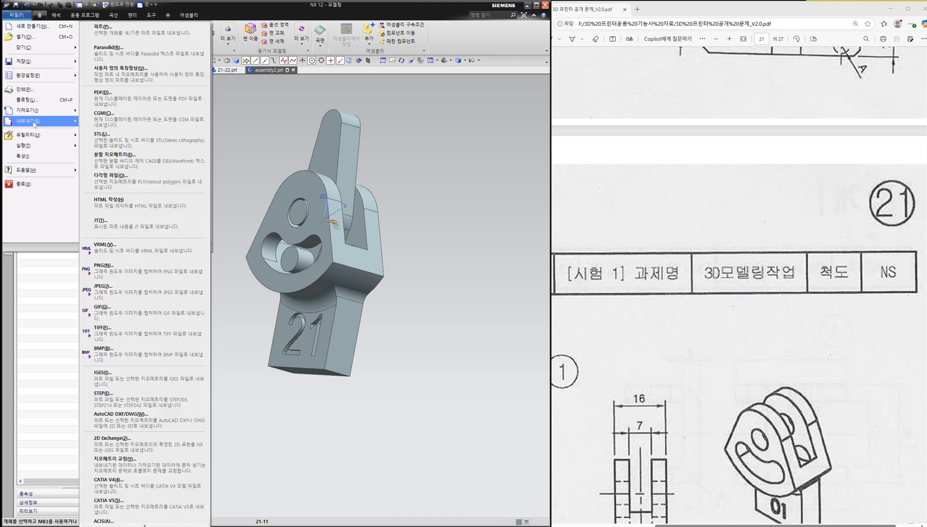
{"action": "left_click", "coordinate": [105, 139]}
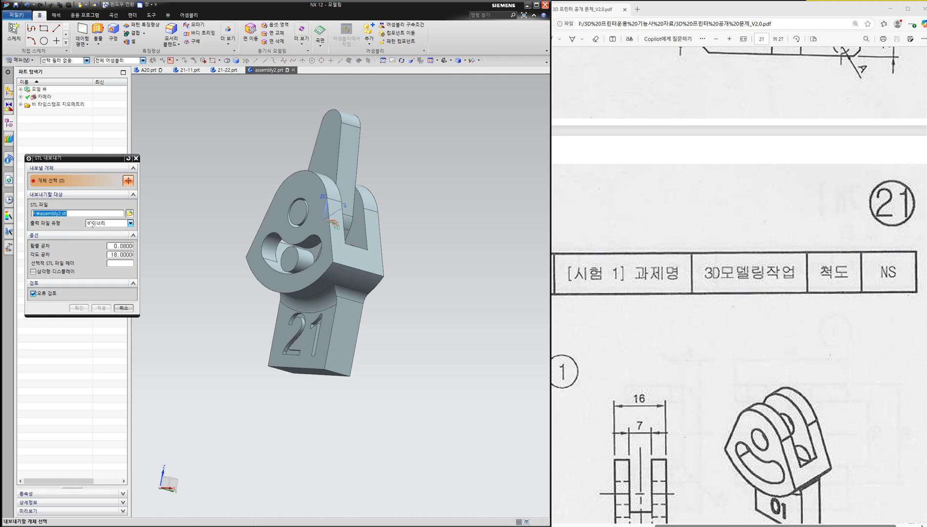
{"action": "left_click", "coordinate": [130, 214]}
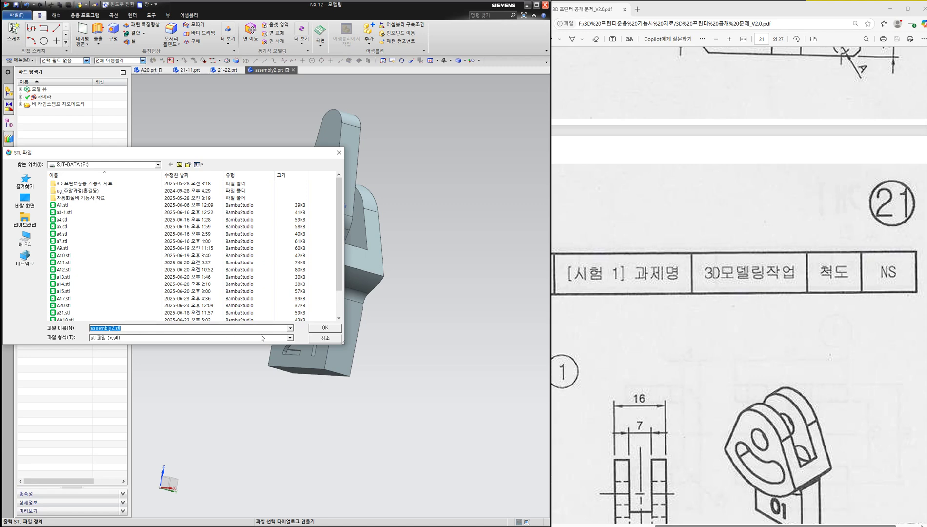
{"action": "left_click", "coordinate": [324, 338]}
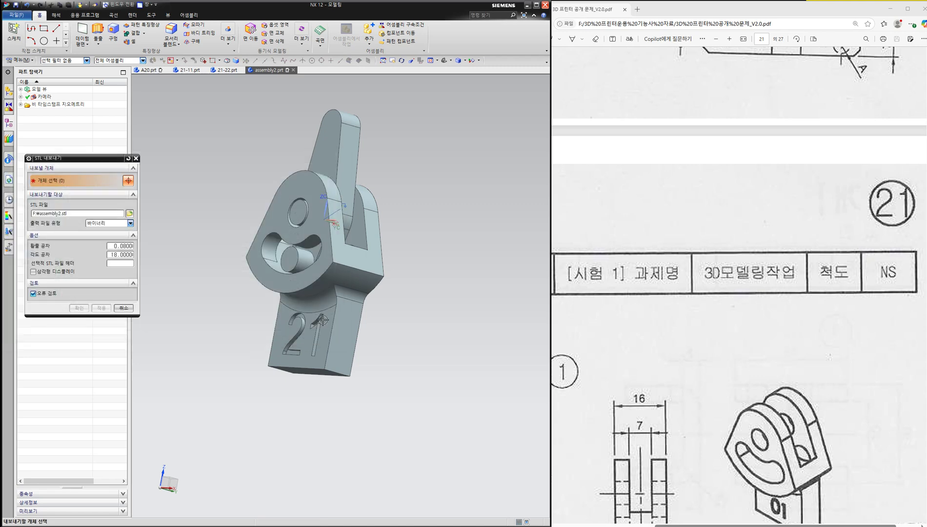
{"action": "left_click", "coordinate": [135, 159]}
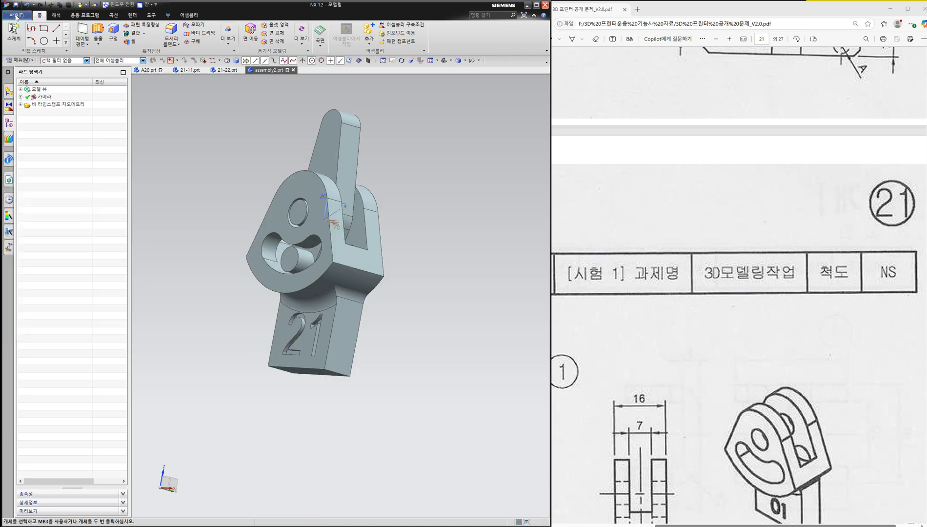
Save the assembly under the new name AA22.prt on the F: drive
{"action": "left_click", "coordinate": [16, 15]}
{"action": "mouse_move", "coordinate": [22, 61]}
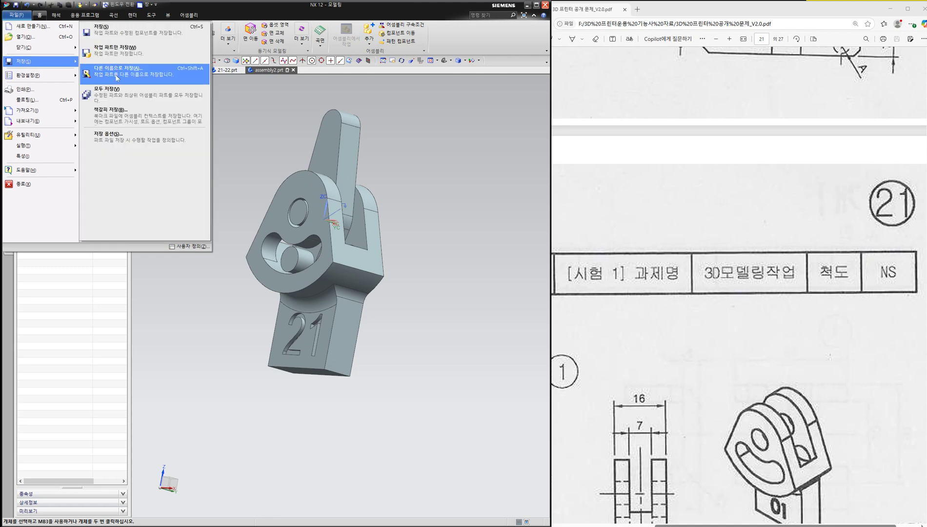
{"action": "left_click", "coordinate": [117, 78]}
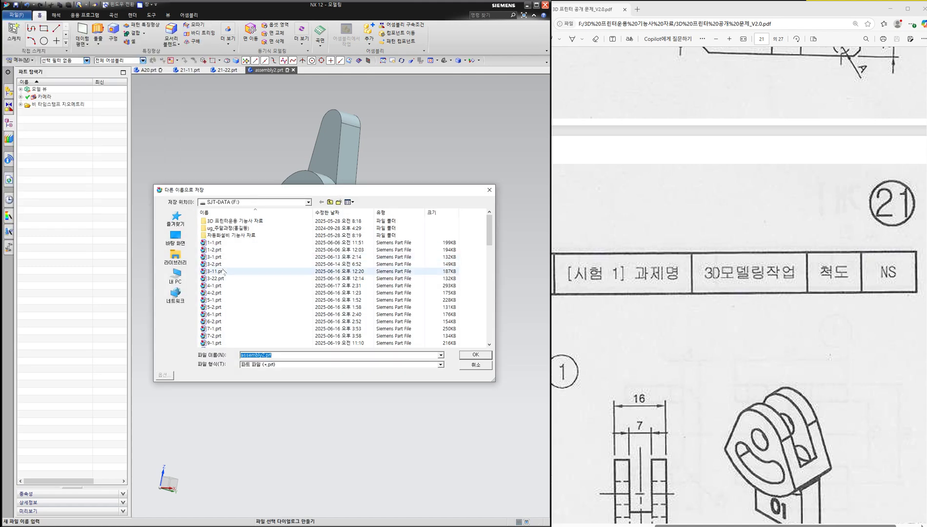
{"action": "type", "text": "A"}
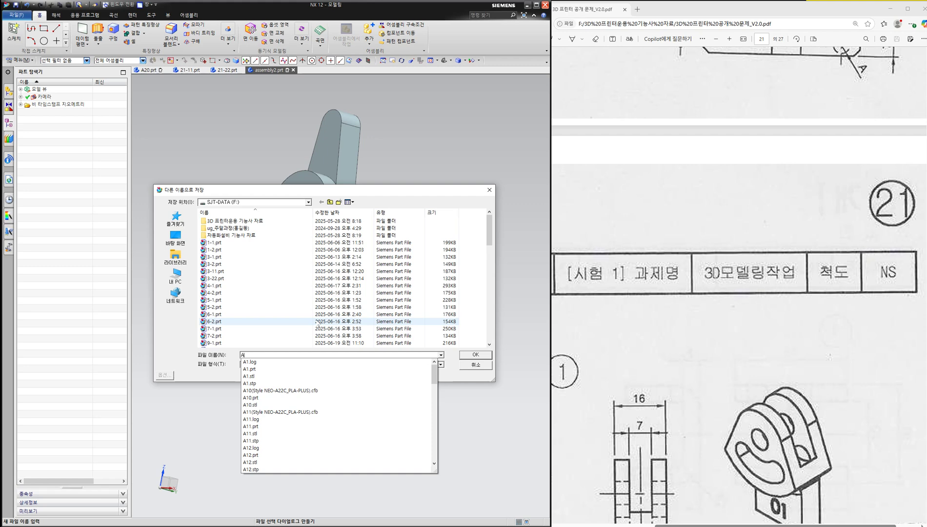
{"action": "type", "text": "22"}
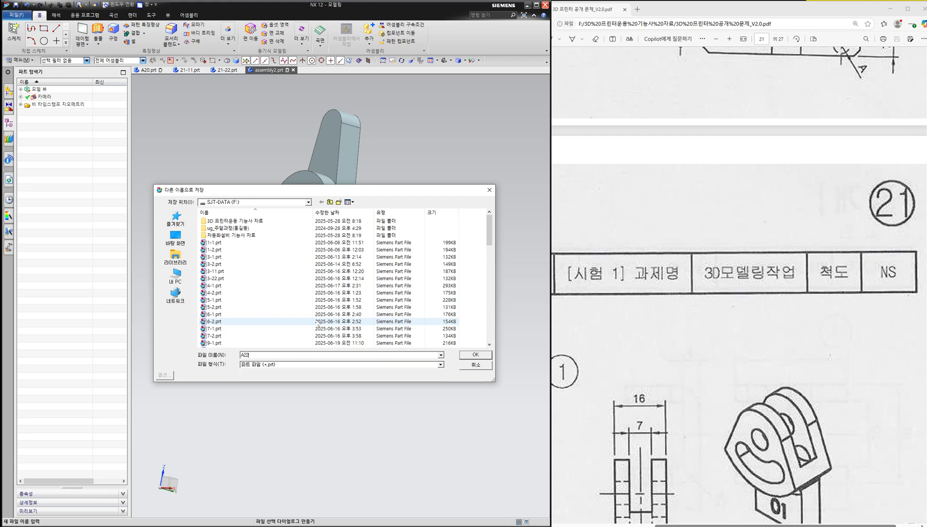
{"action": "key", "text": "BackSpace"}
{"action": "key", "text": "BackSpace"}
{"action": "type", "text": "A22"}
{"action": "key", "text": "Return"}
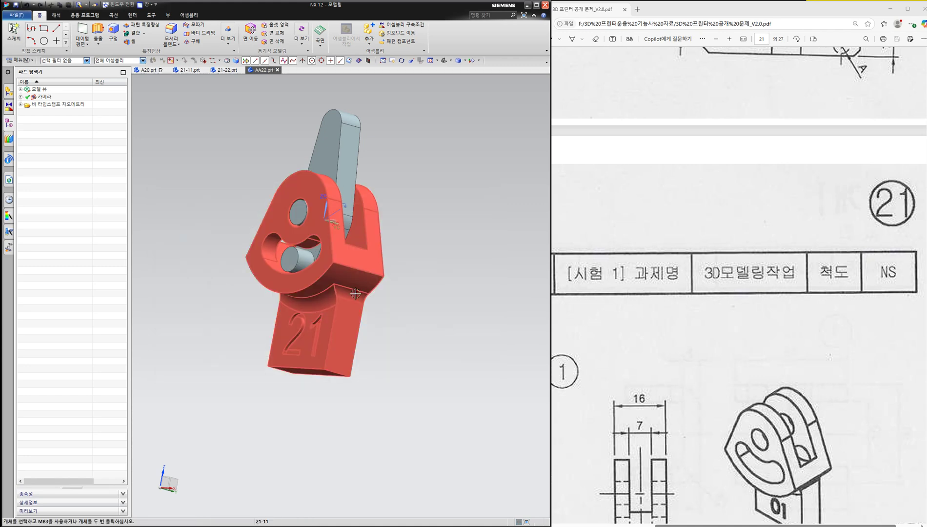
Export both solid bodies of the assembly as the binary STL file AA22.stl on the F: drive, keeping the default tolerances
{"action": "left_click", "coordinate": [15, 15]}
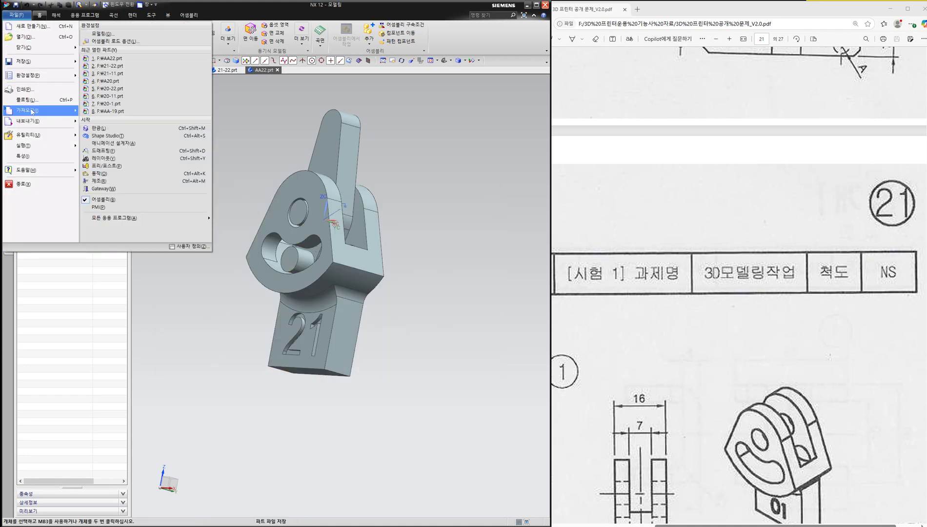
{"action": "mouse_move", "coordinate": [48, 116]}
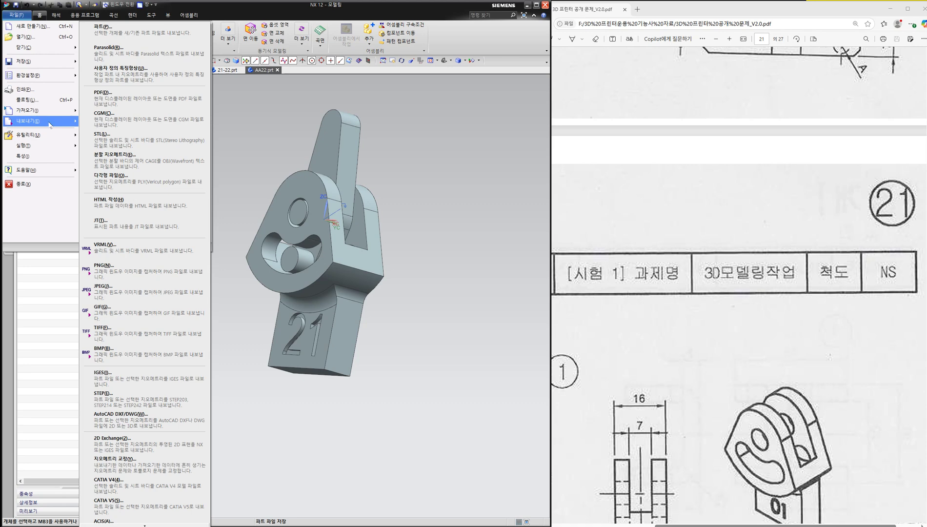
{"action": "left_click", "coordinate": [122, 143]}
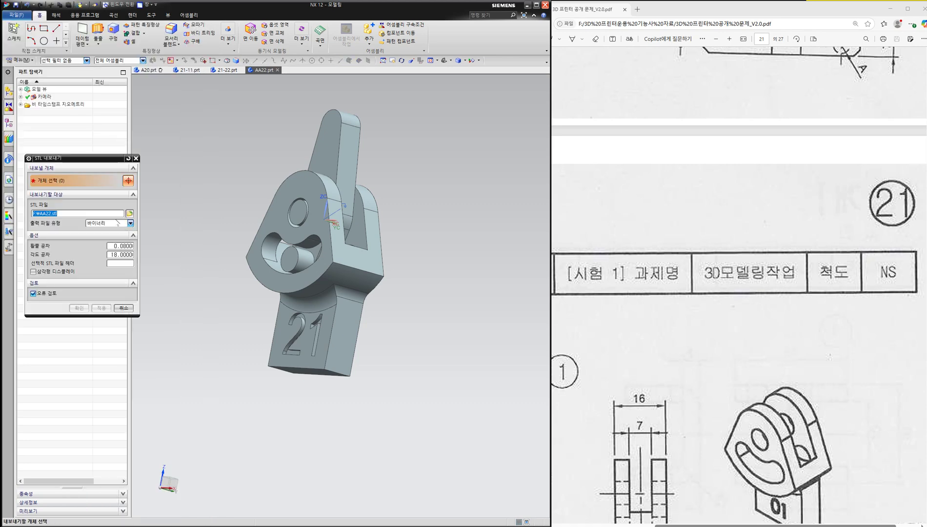
{"action": "left_click", "coordinate": [294, 184]}
{"action": "left_click", "coordinate": [293, 184]}
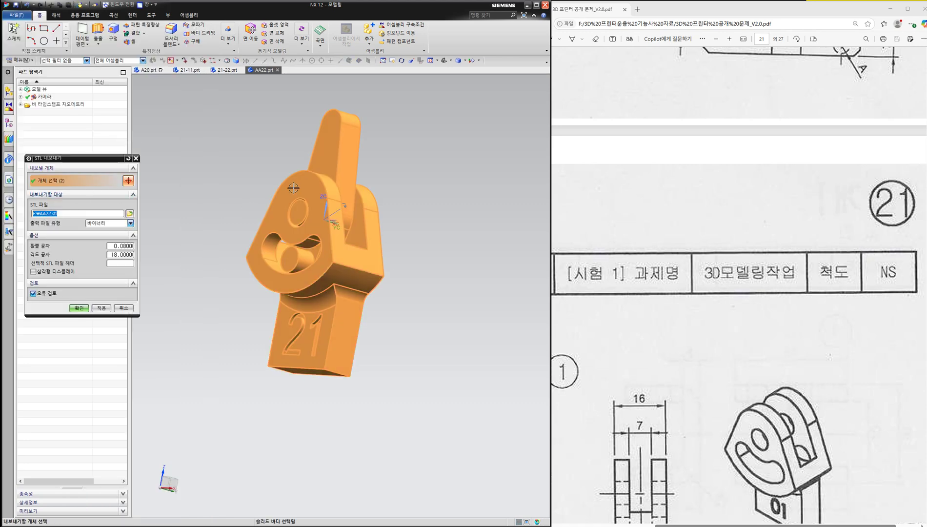
{"action": "left_click", "coordinate": [79, 308]}
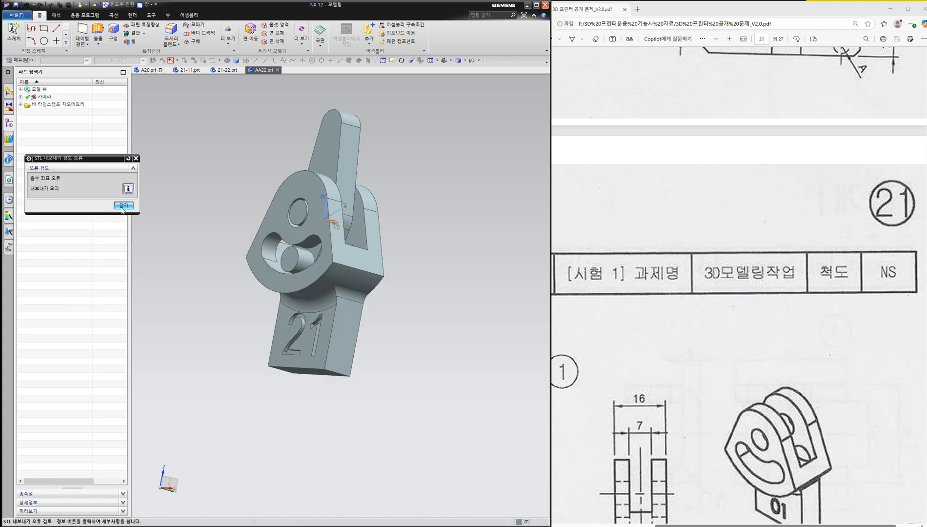
{"action": "left_click", "coordinate": [123, 205]}
Export the displayed assembly as the AP214 STEP file AA22.stp on the F: drive
{"action": "left_click", "coordinate": [16, 15]}
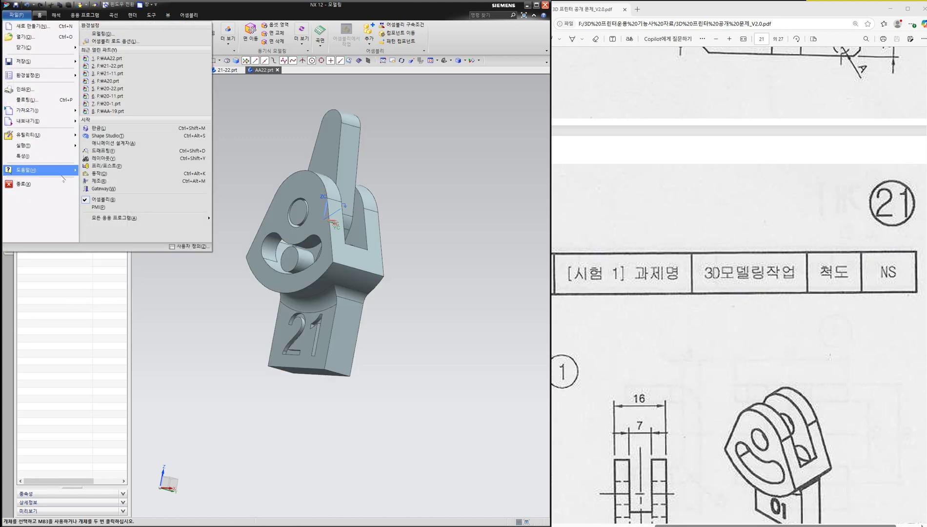
{"action": "mouse_move", "coordinate": [29, 120]}
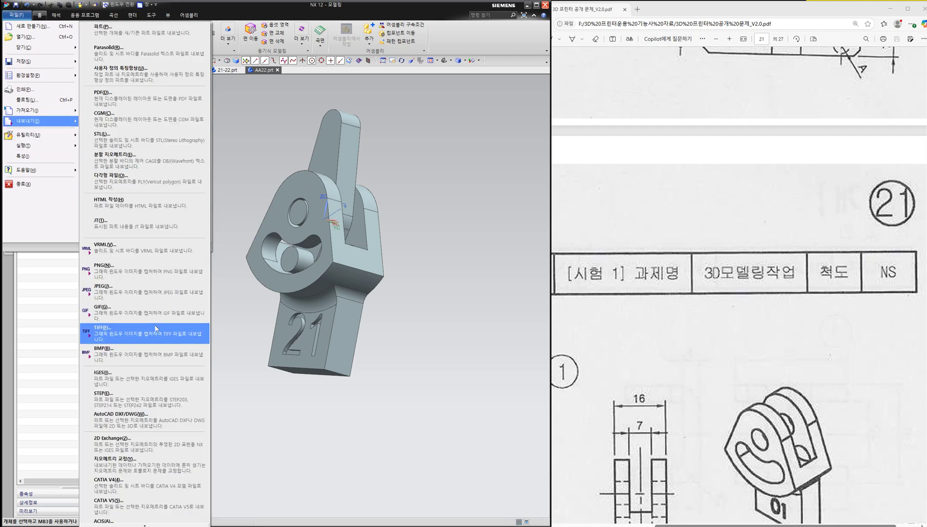
{"action": "left_click", "coordinate": [142, 398]}
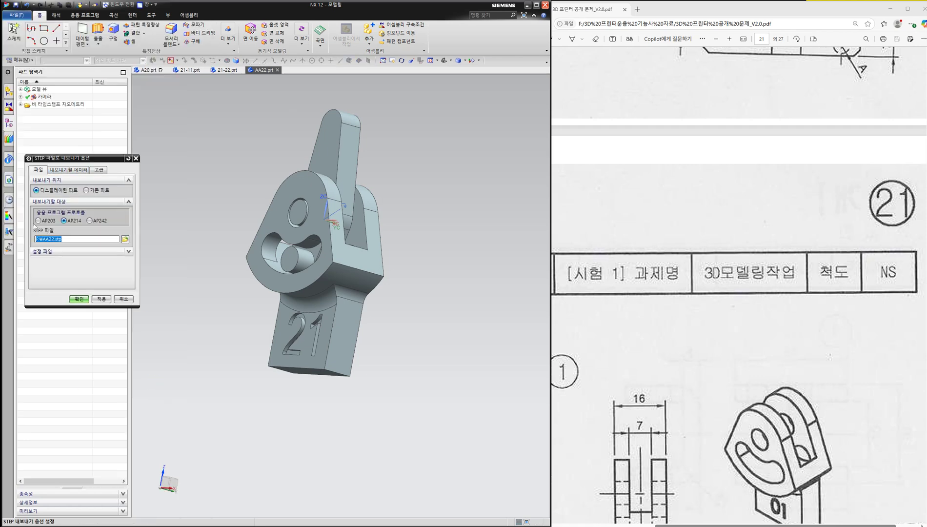
{"action": "left_click", "coordinate": [78, 298]}
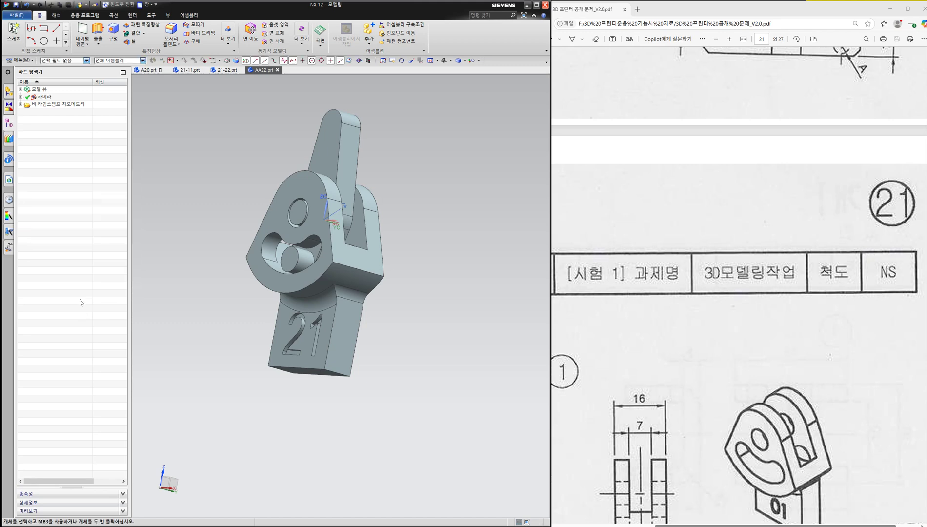